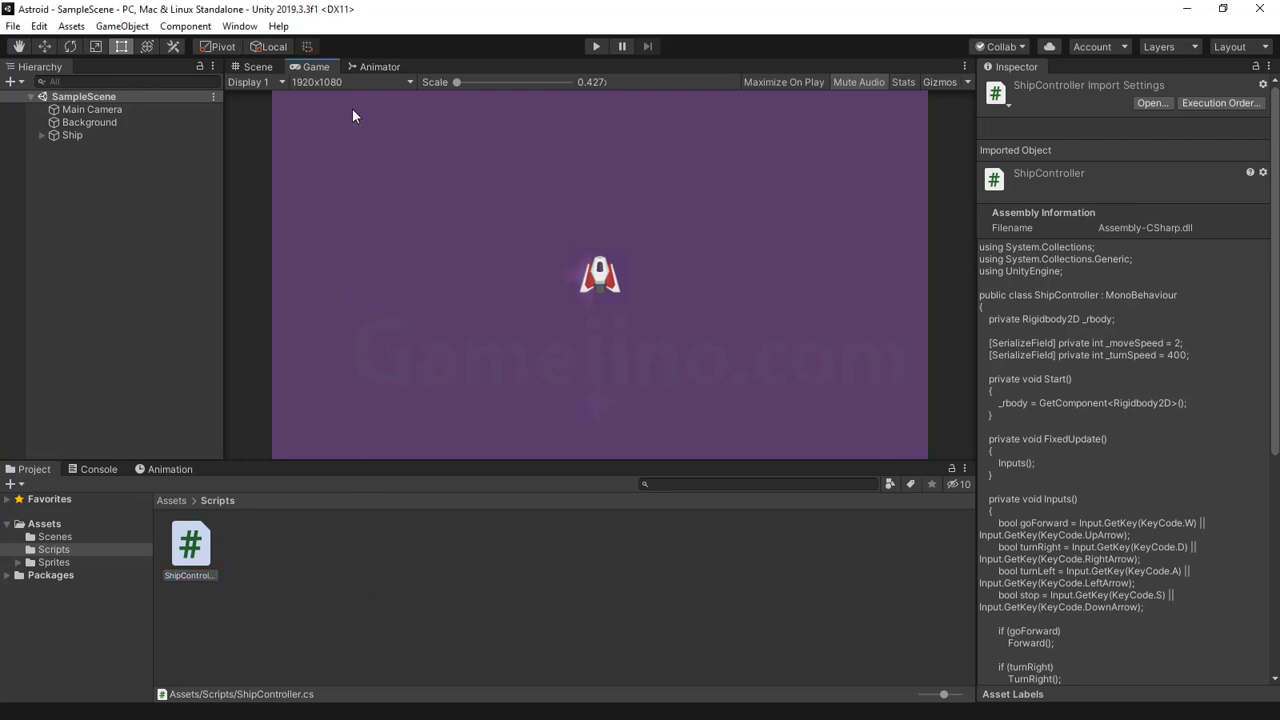
- Play-test the ship, thrusting with W and turning with A and D, then stop the game
click(595, 50)
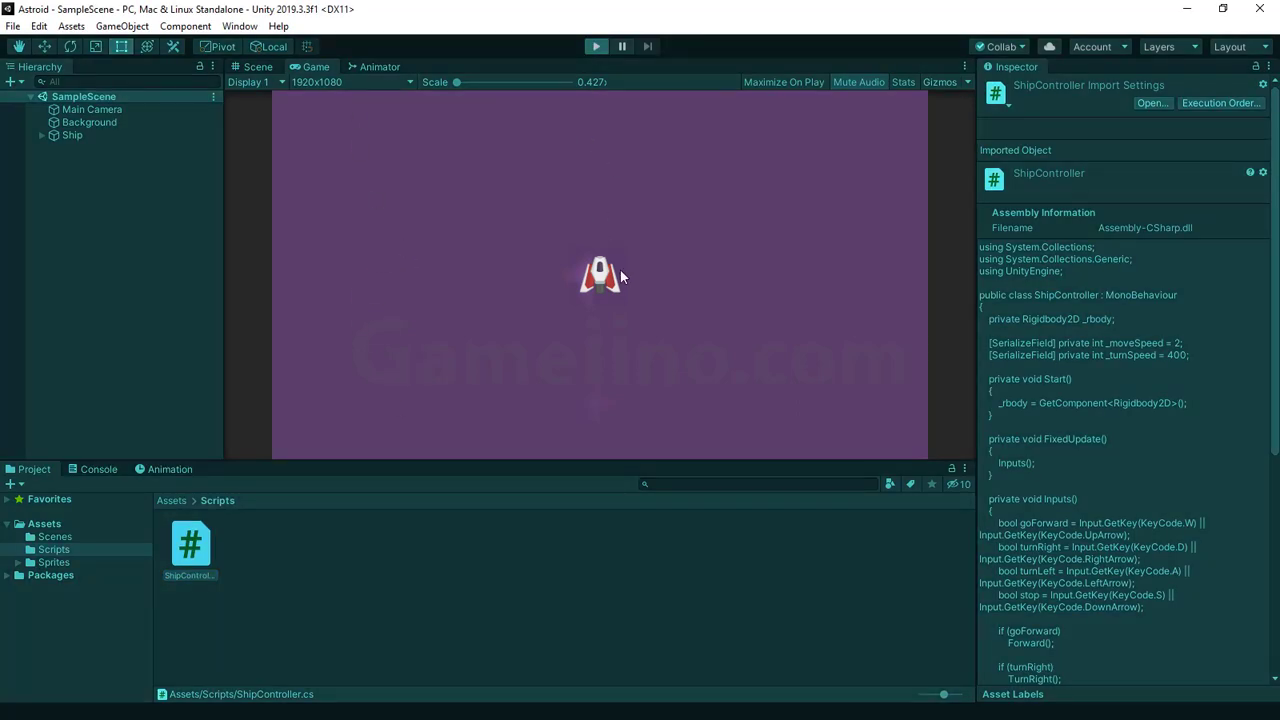
key(w)
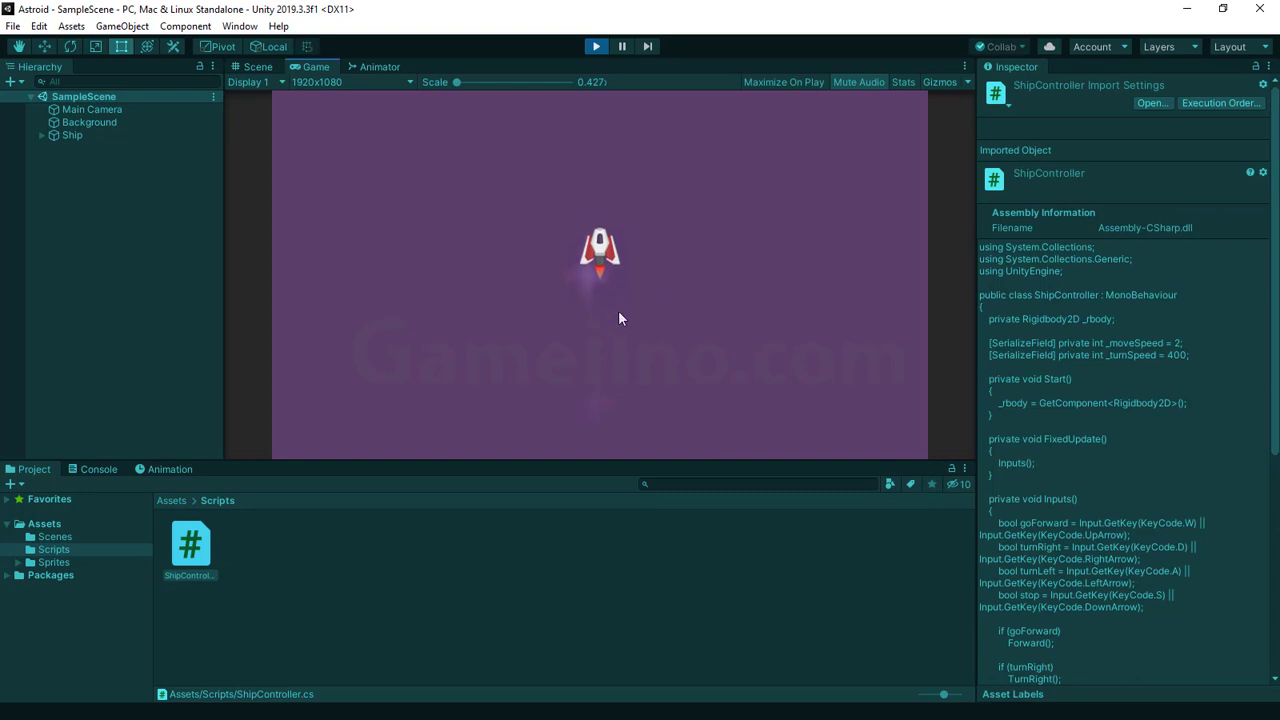
key(d)
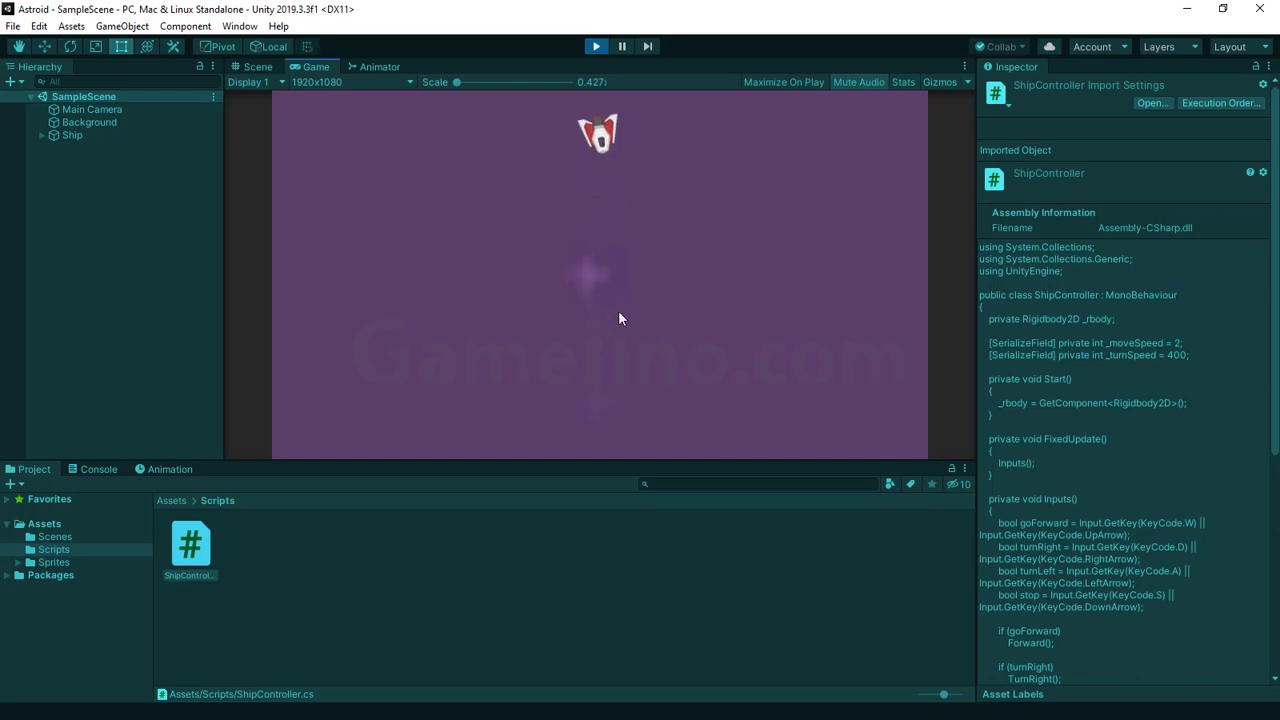
key(w)
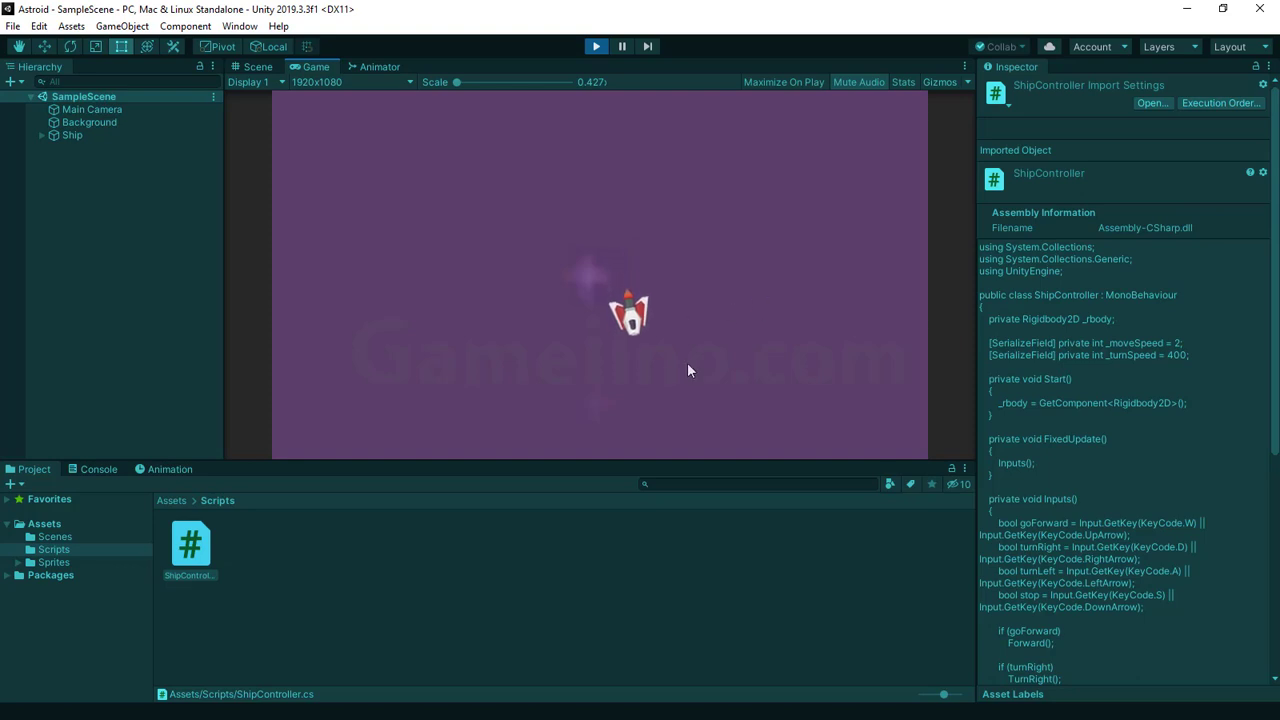
key(a)
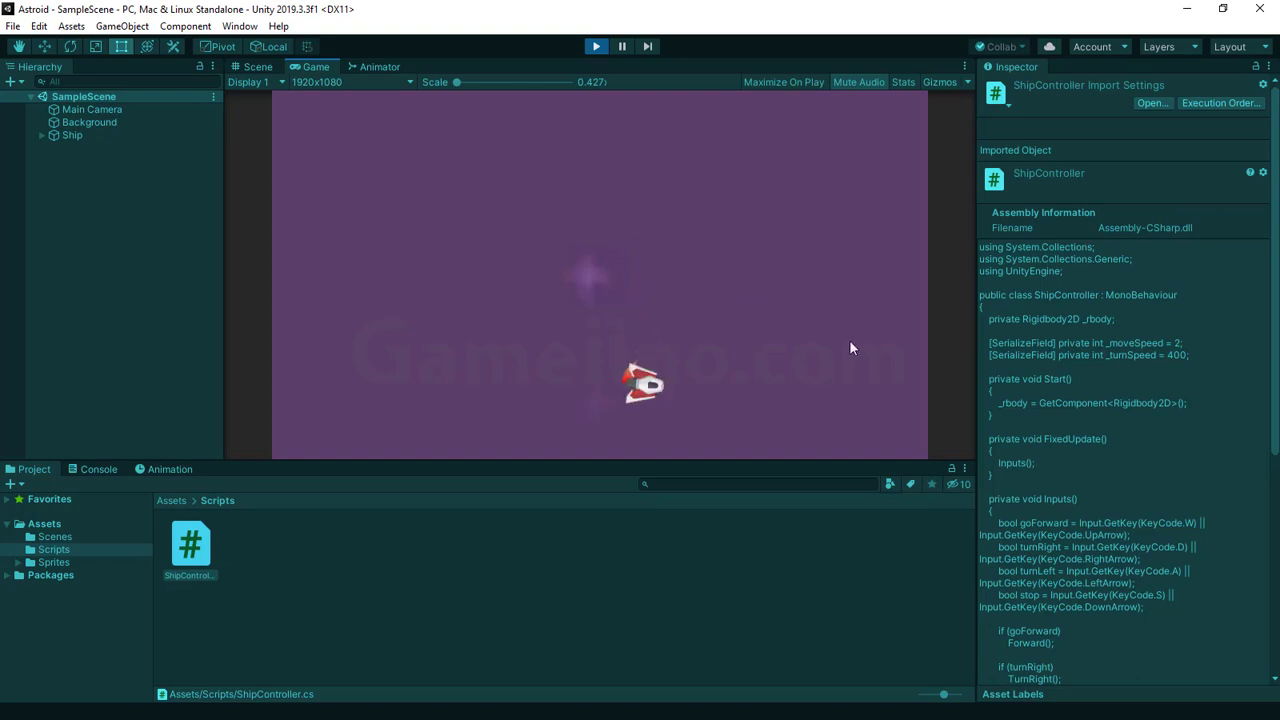
key(d)
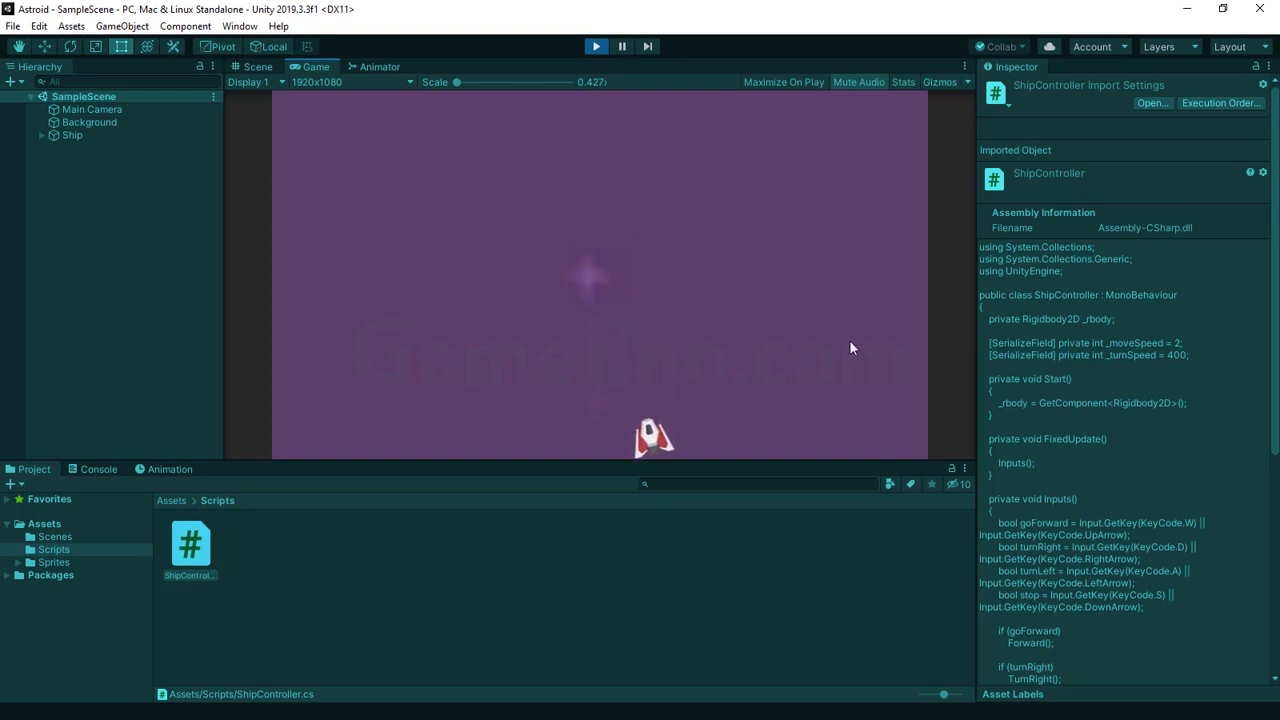
key(w)
key(w)
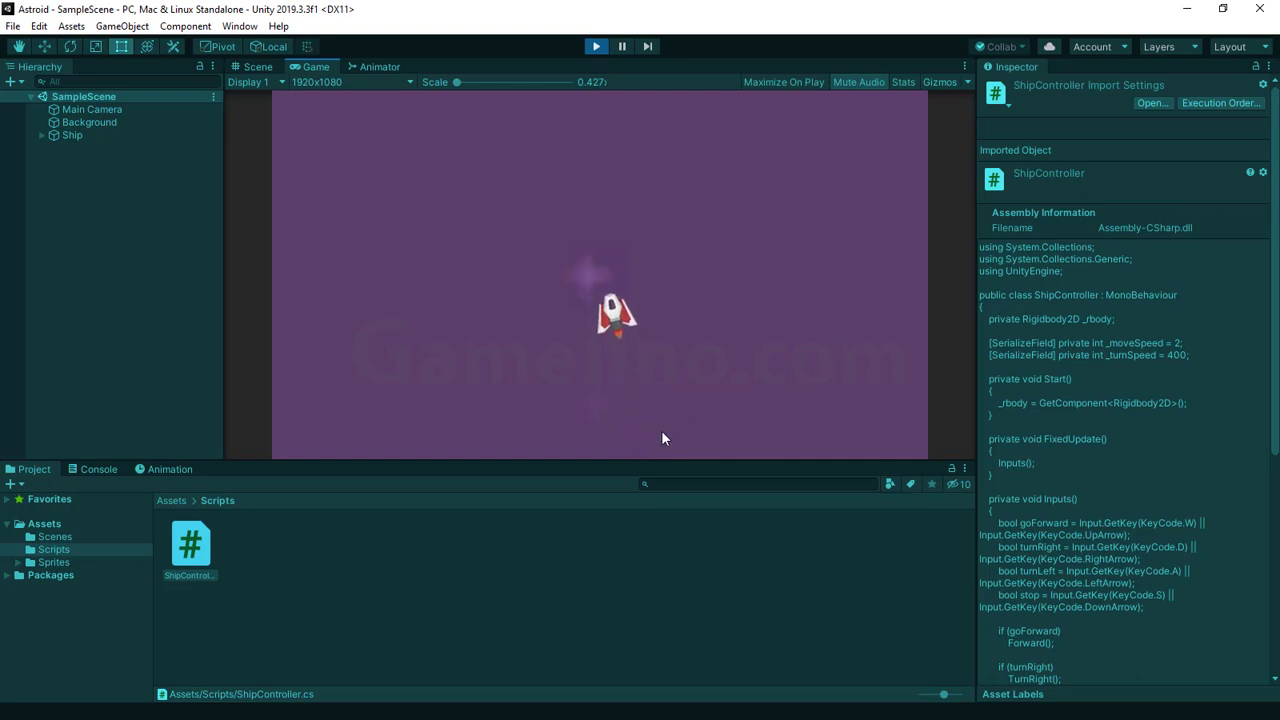
key(ctrl+p)
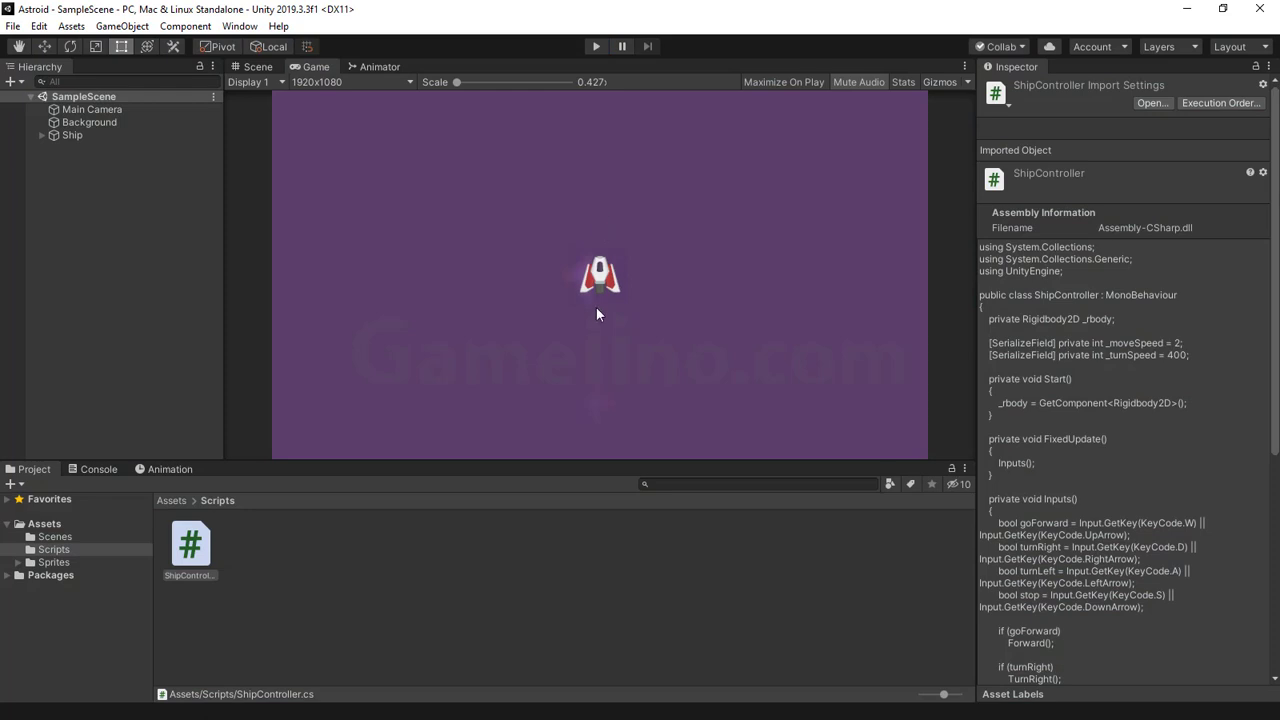
- Set the Ship's Rigidbody 2D Linear Drag to 0.5 in the Inspector
click(97, 134)
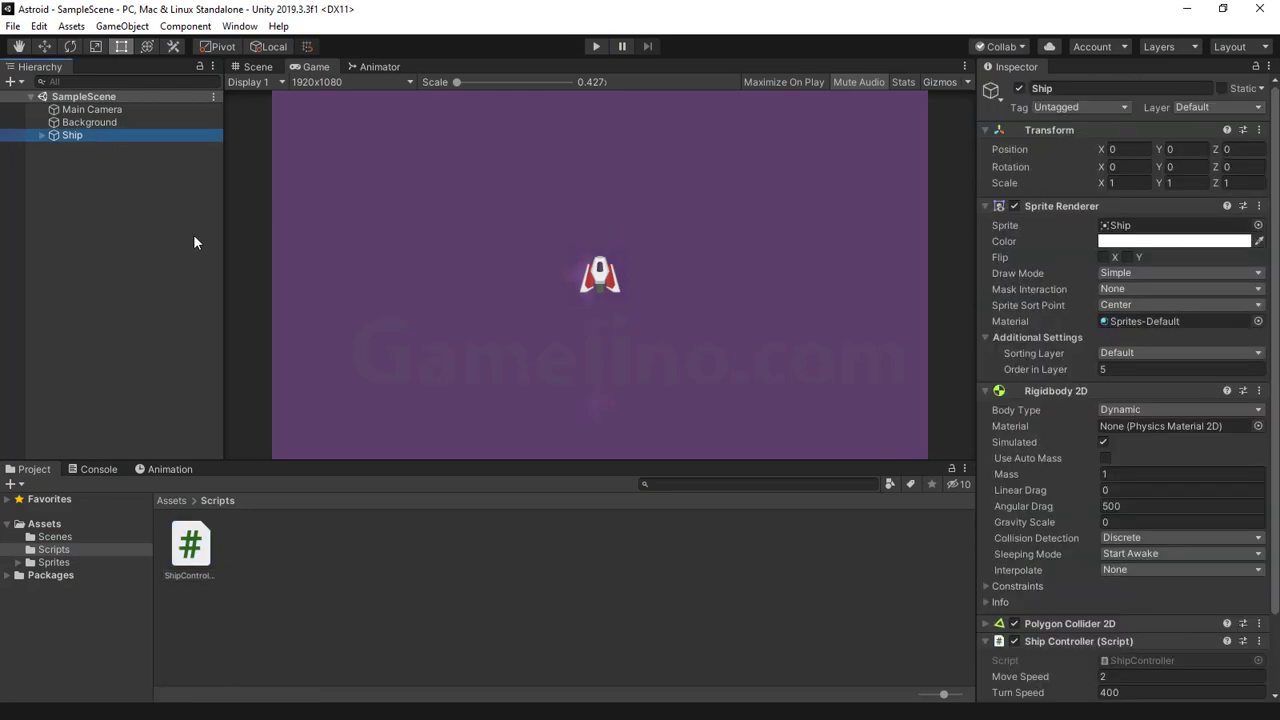
scroll(1091, 476, down, 3)
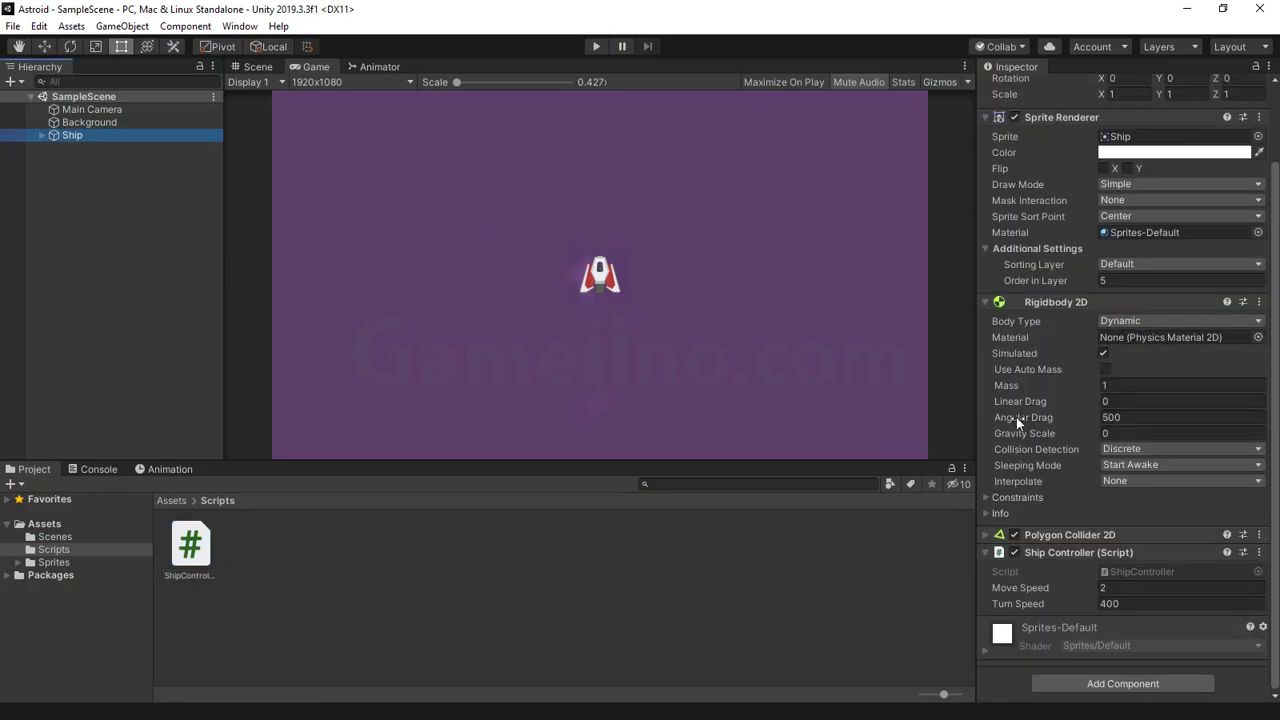
click(1107, 417)
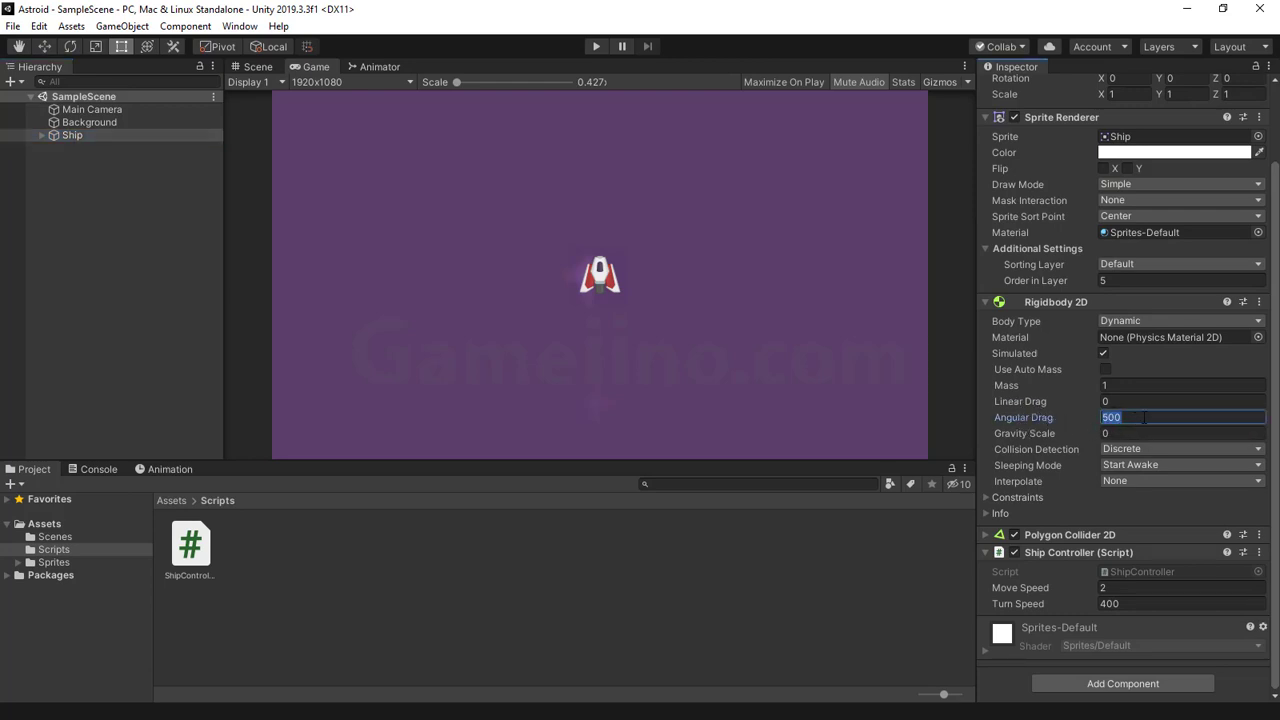
click(1119, 402)
text(.5)
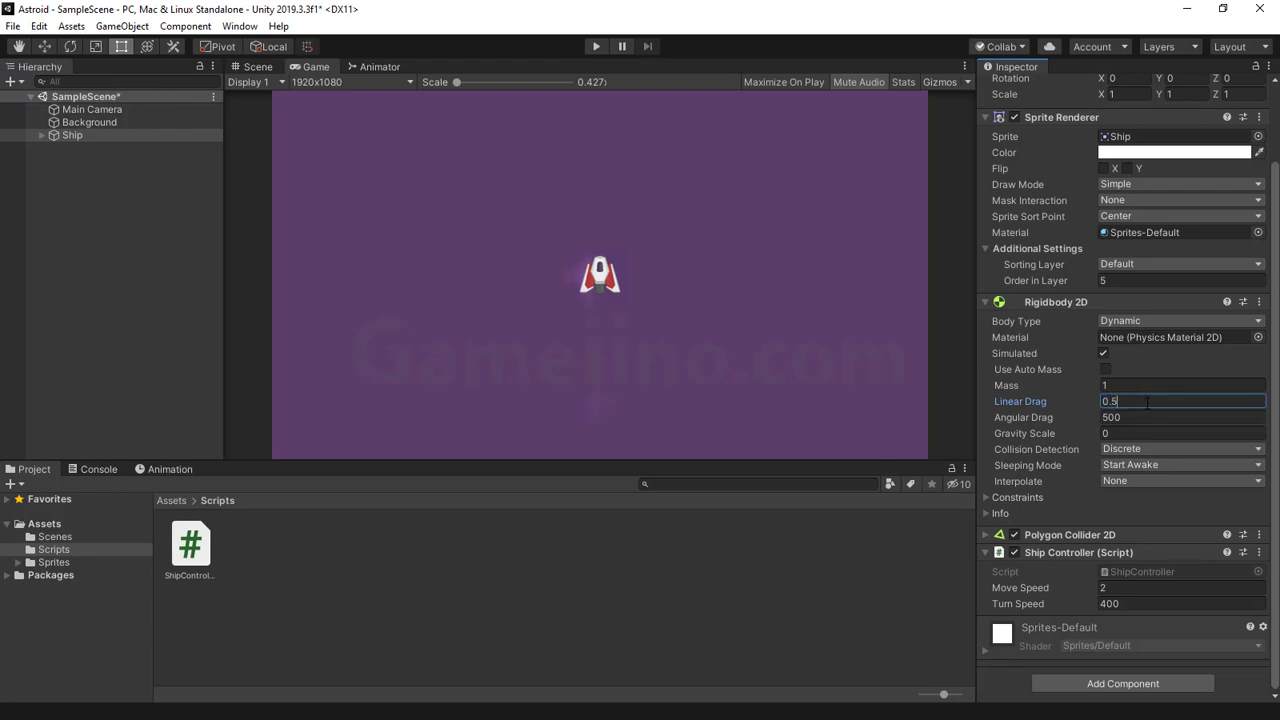
- Play-test the ship again with the new drag, thrusting and turning, then stop
click(597, 44)
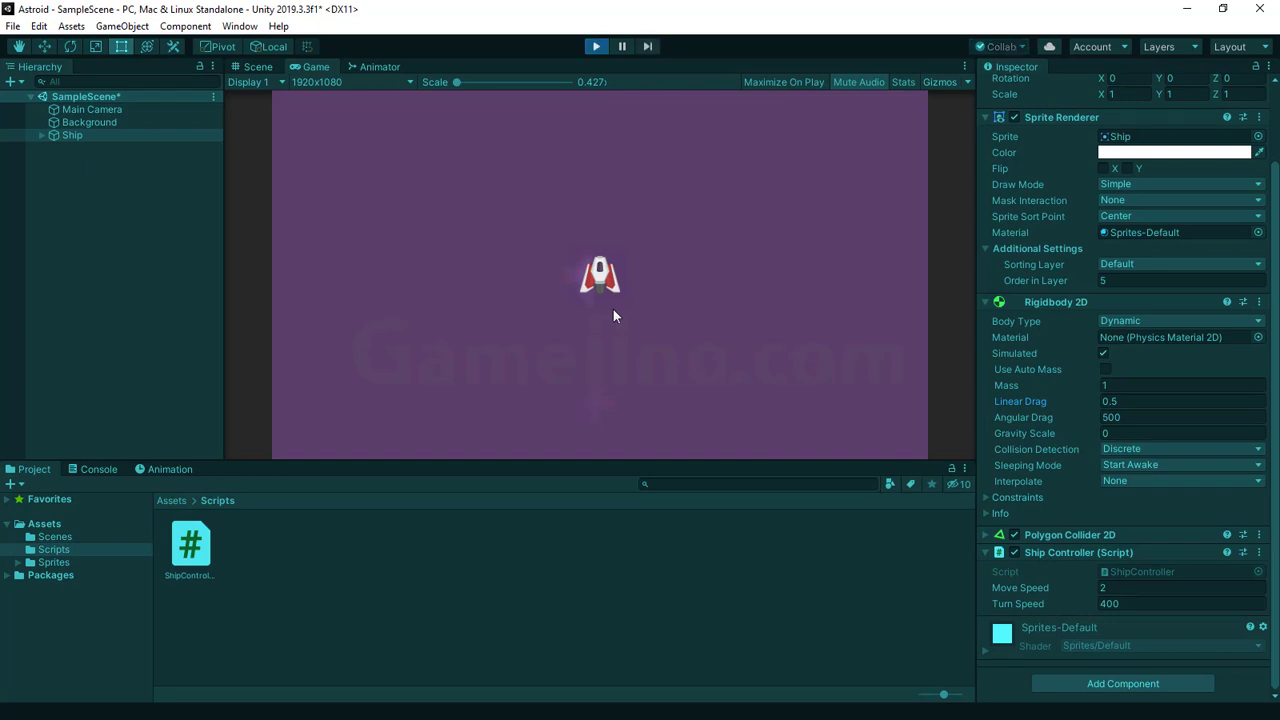
key(Up)
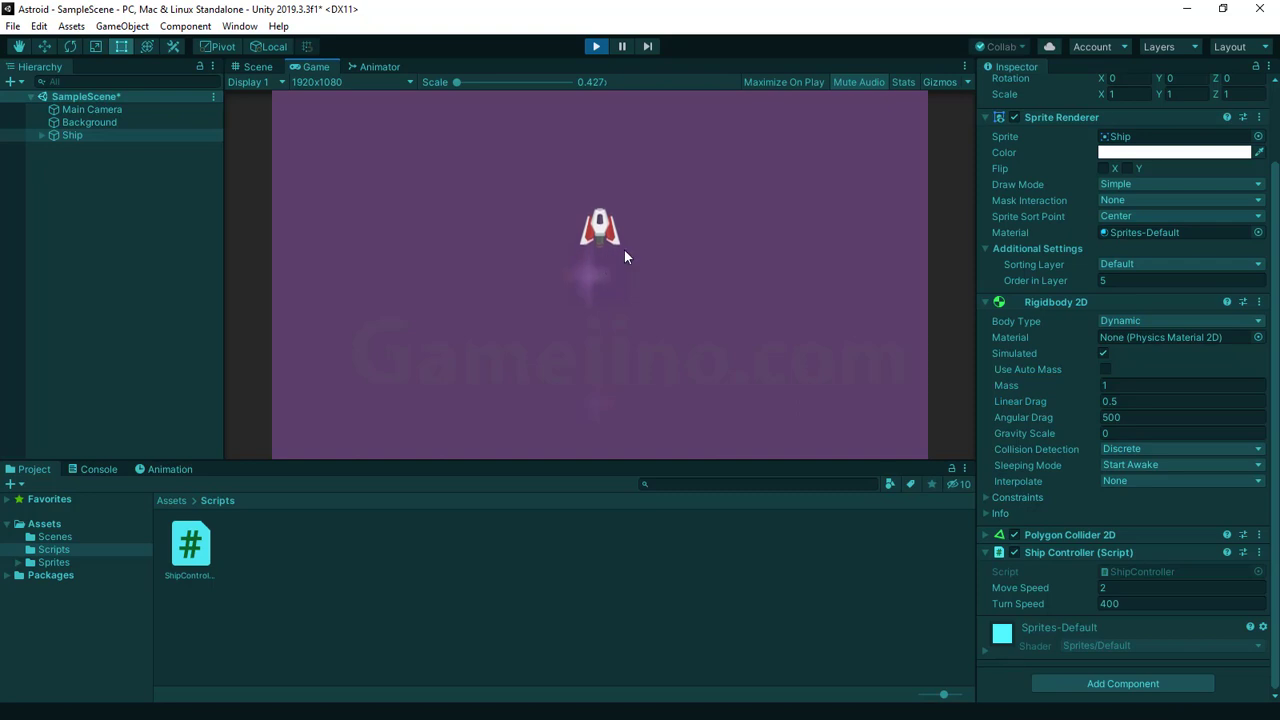
key(Left)
key(Left)
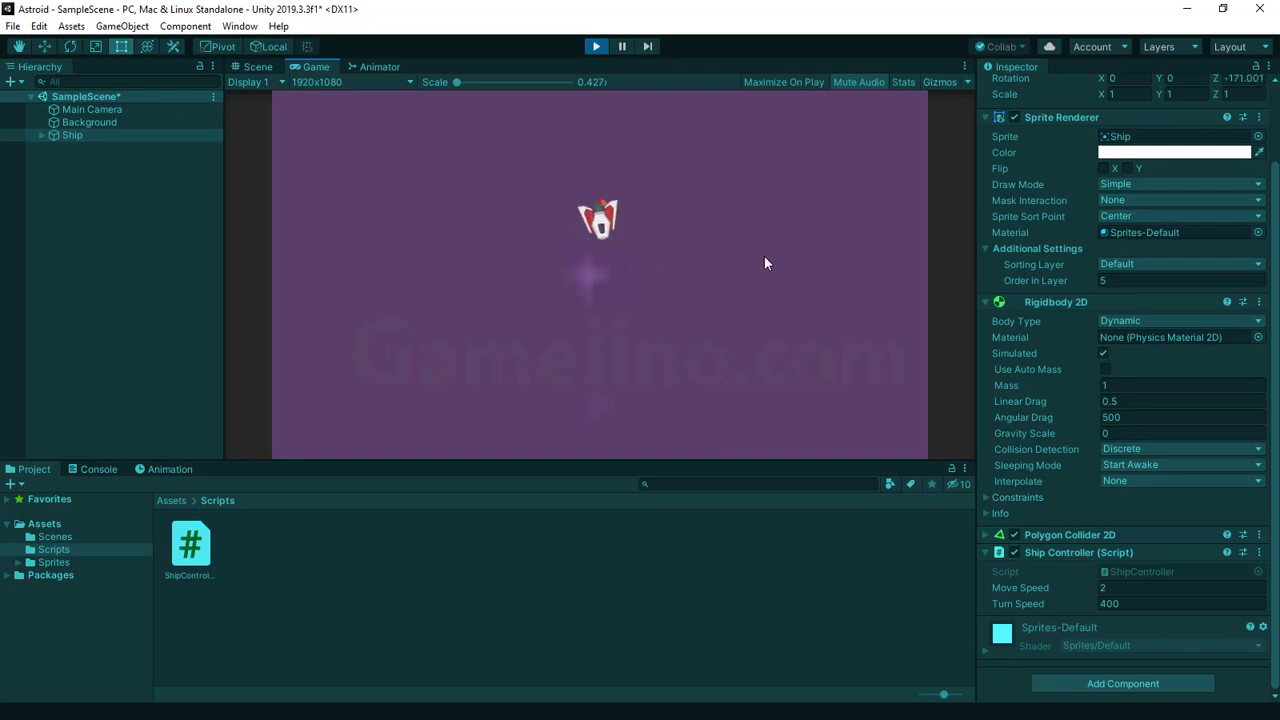
key(Up)
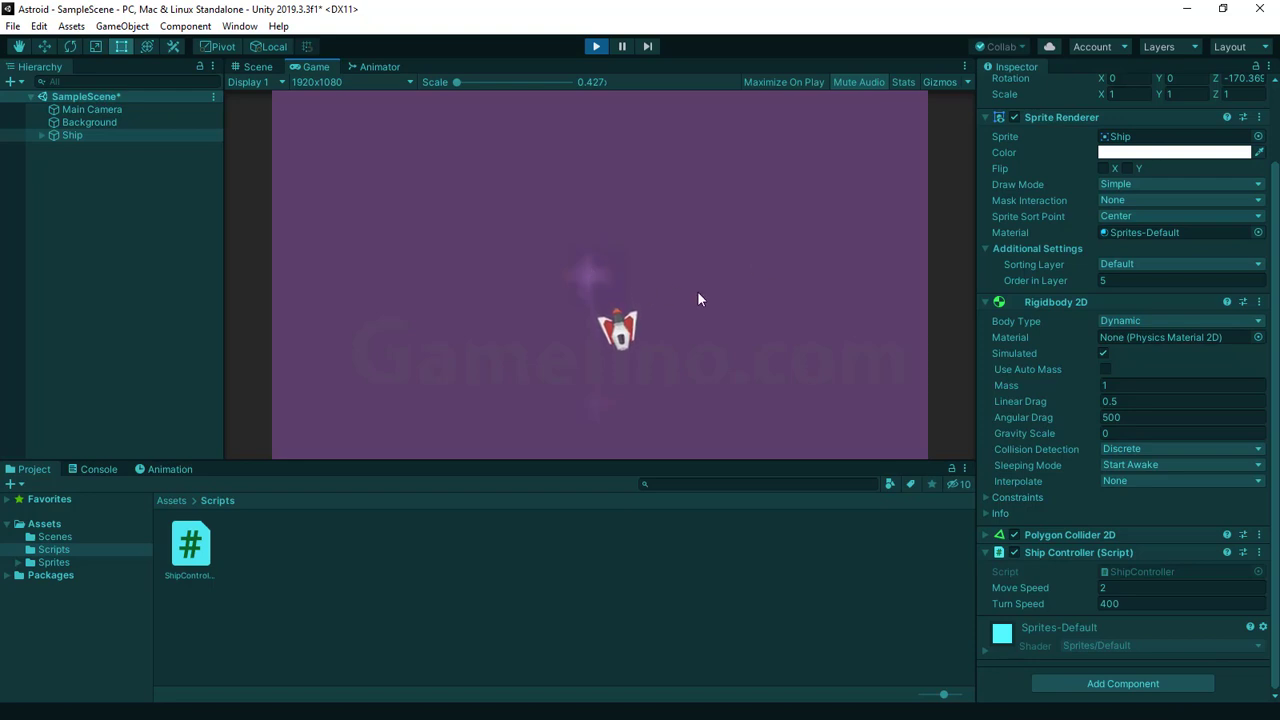
click(596, 46)
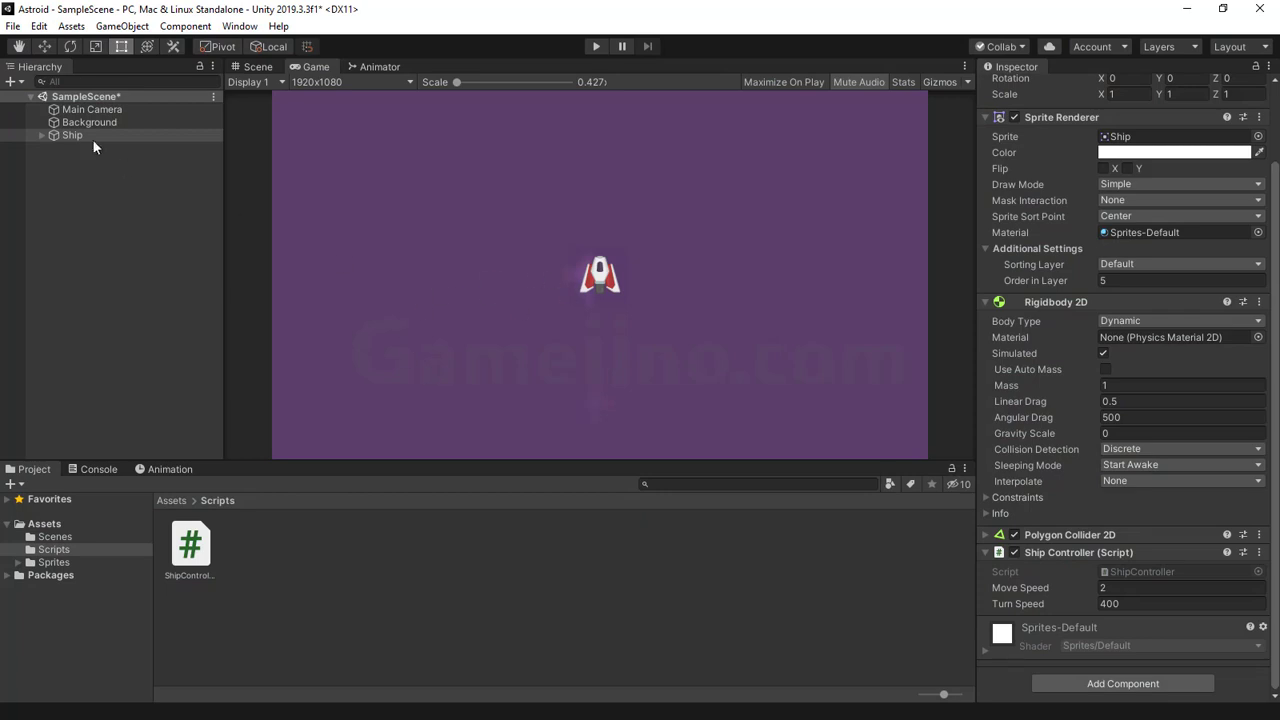
- Create a new C# script named CameraFollow in the Scripts folder
click(72, 112)
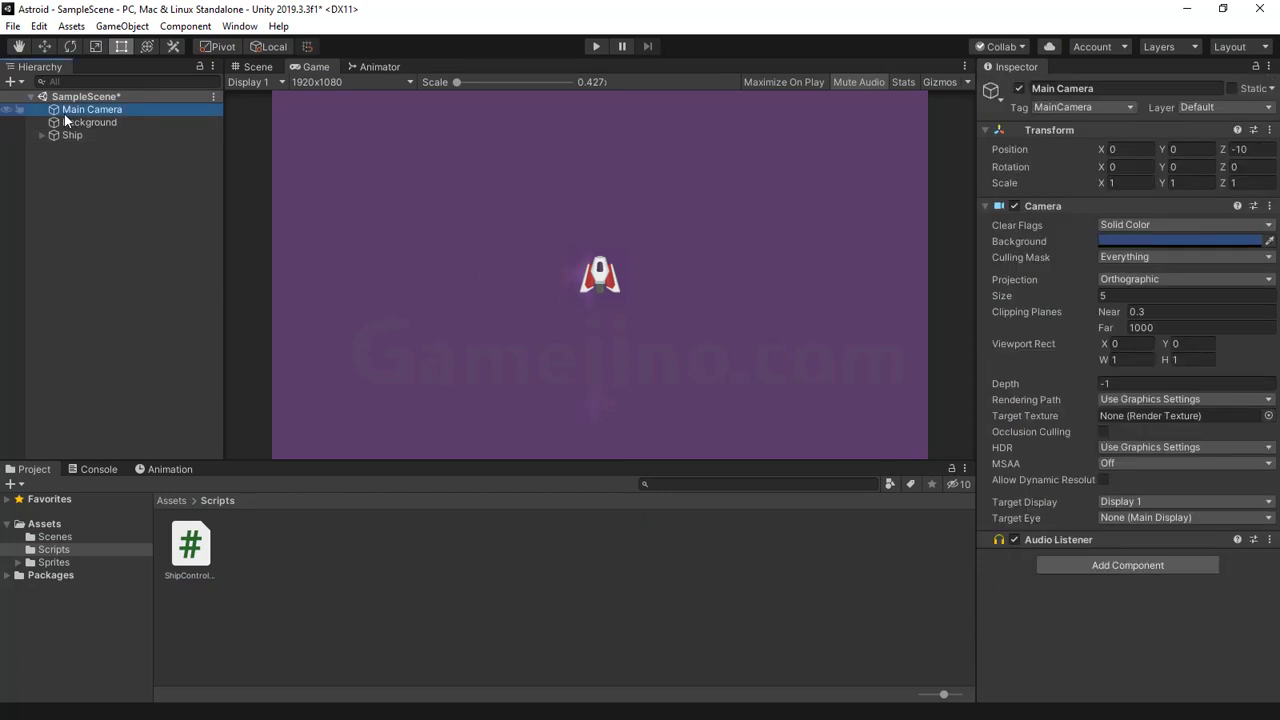
right_click(272, 550)
mouse_move(490, 154)
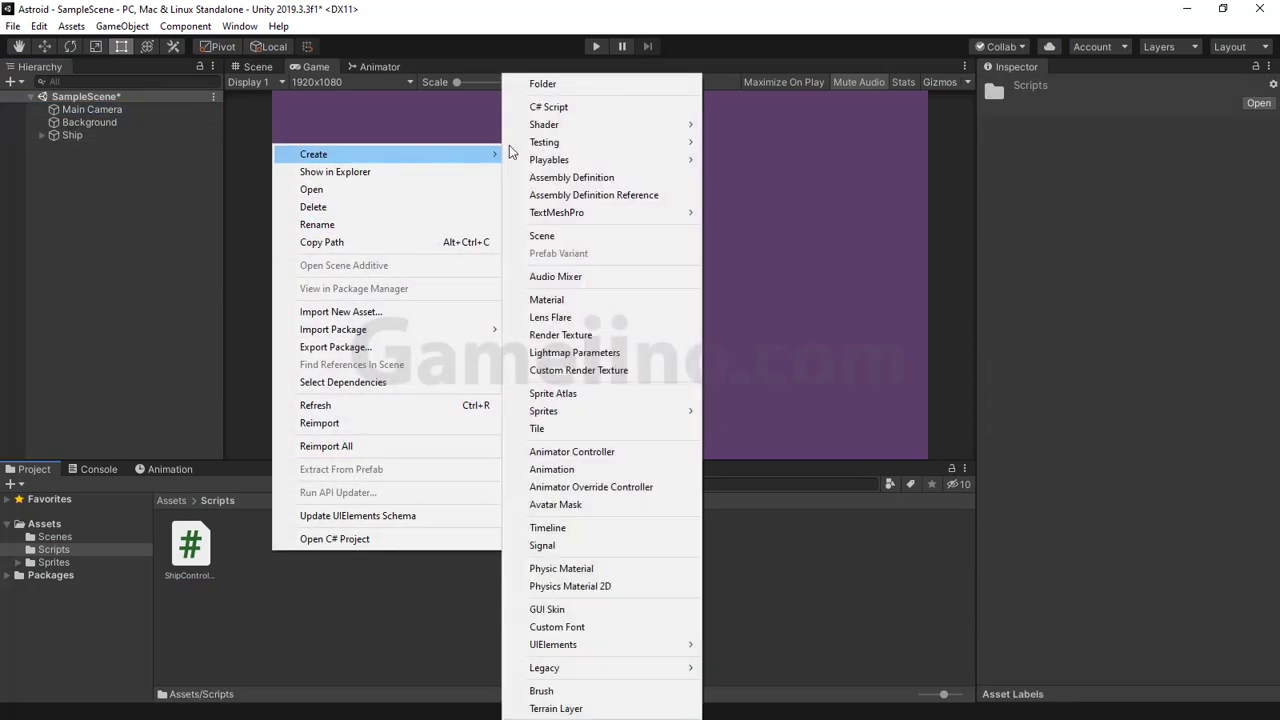
click(550, 107)
text(CameraFollow)
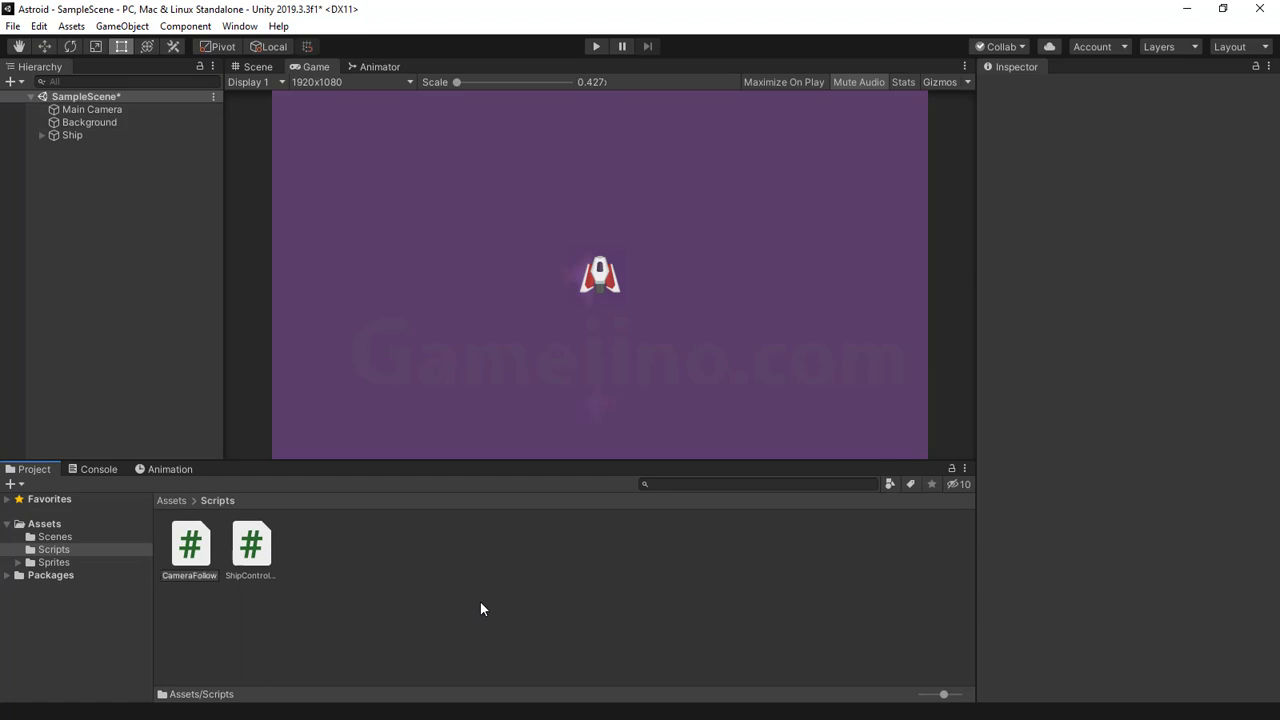
key(Return)
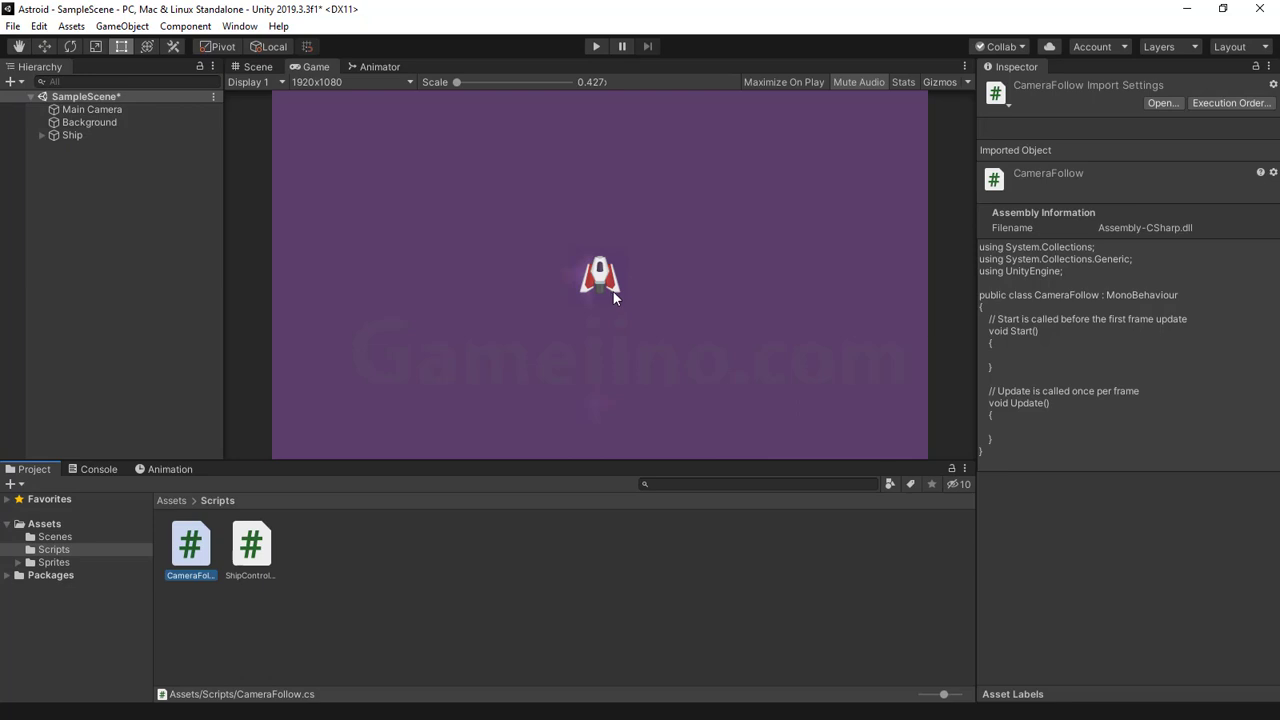
- Attach CameraFollow to the Main Camera and open it in Visual Studio
click(92, 109)
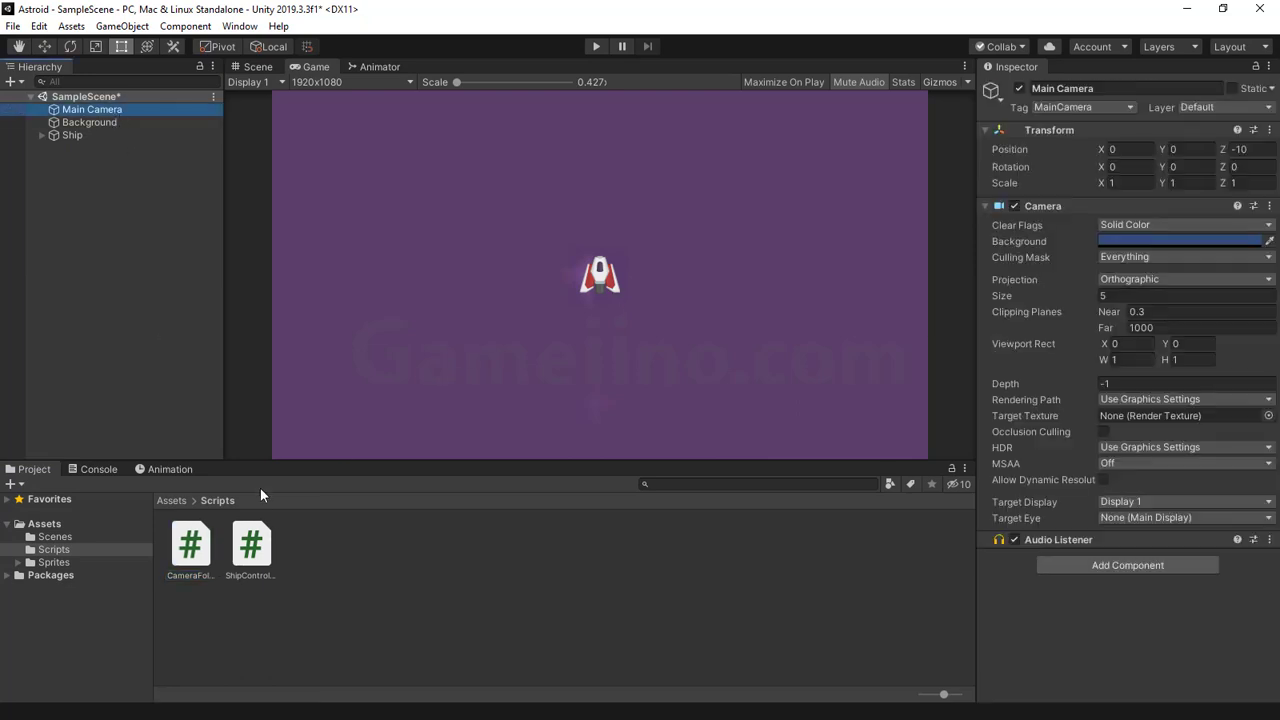
drag(190, 545, 1102, 573)
double_click(1116, 574)
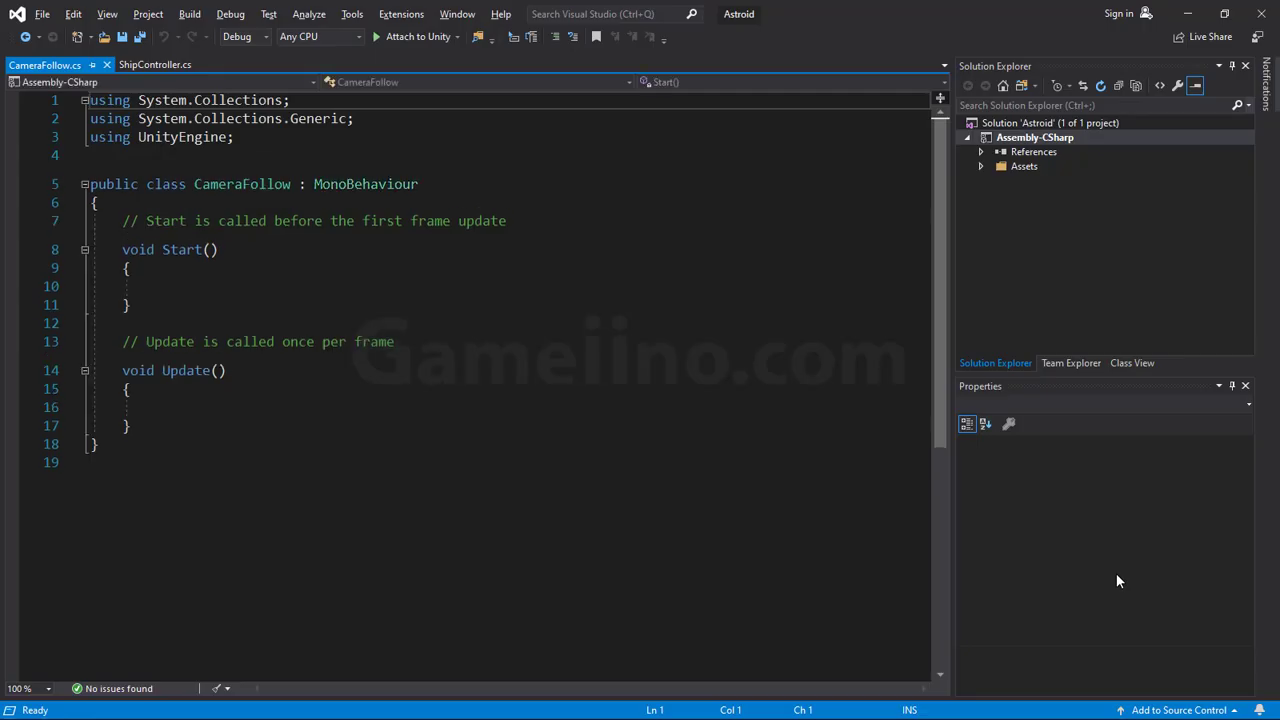
- Remove the template comments and unused System.Collections using lines, then save
drag(507, 221, 158, 221)
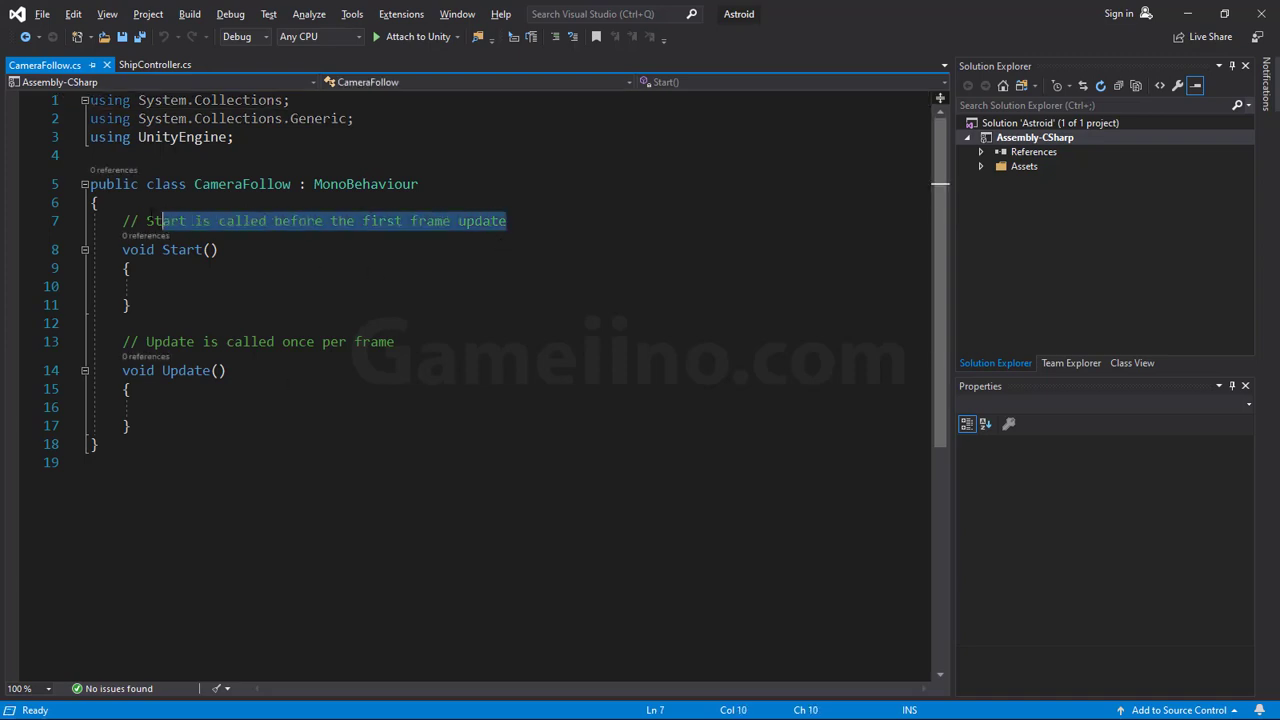
key(BackSpace)
key(BackSpace)
drag(395, 322, 90, 322)
key(BackSpace)
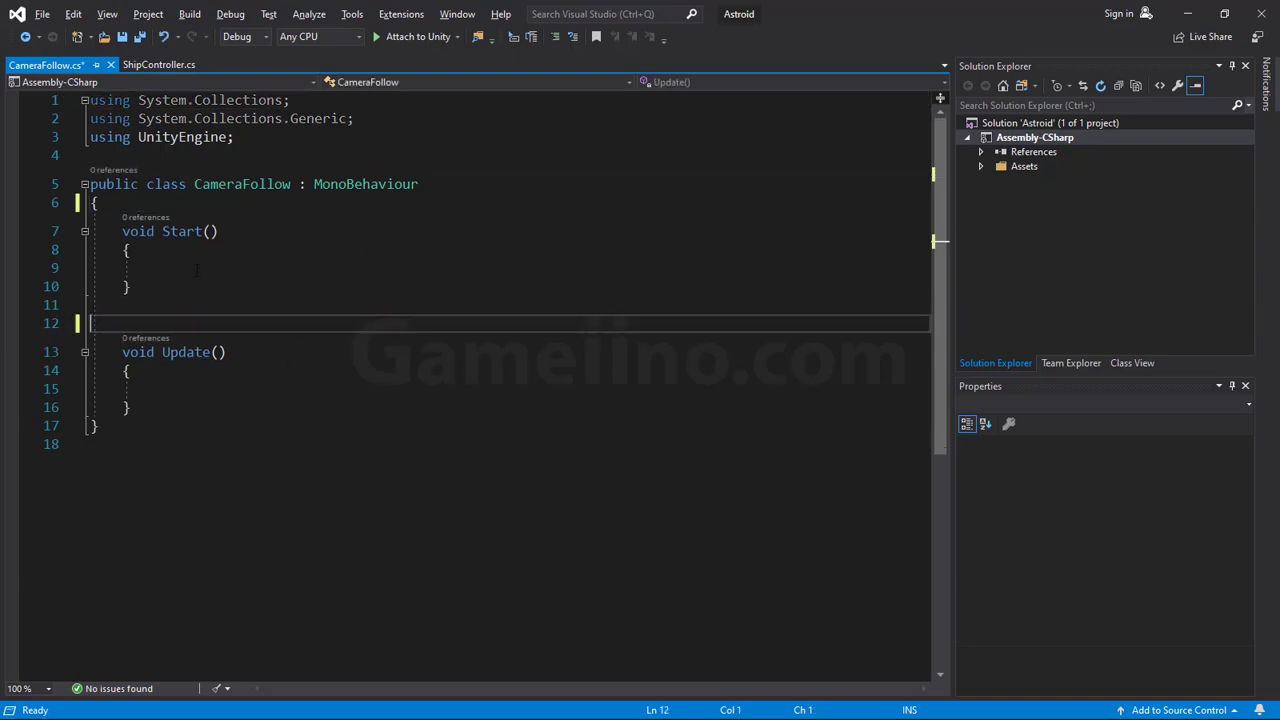
key(BackSpace)
click(355, 118)
key(shift+Up)
key(shift+Home)
key(BackSpace)
key(Delete)
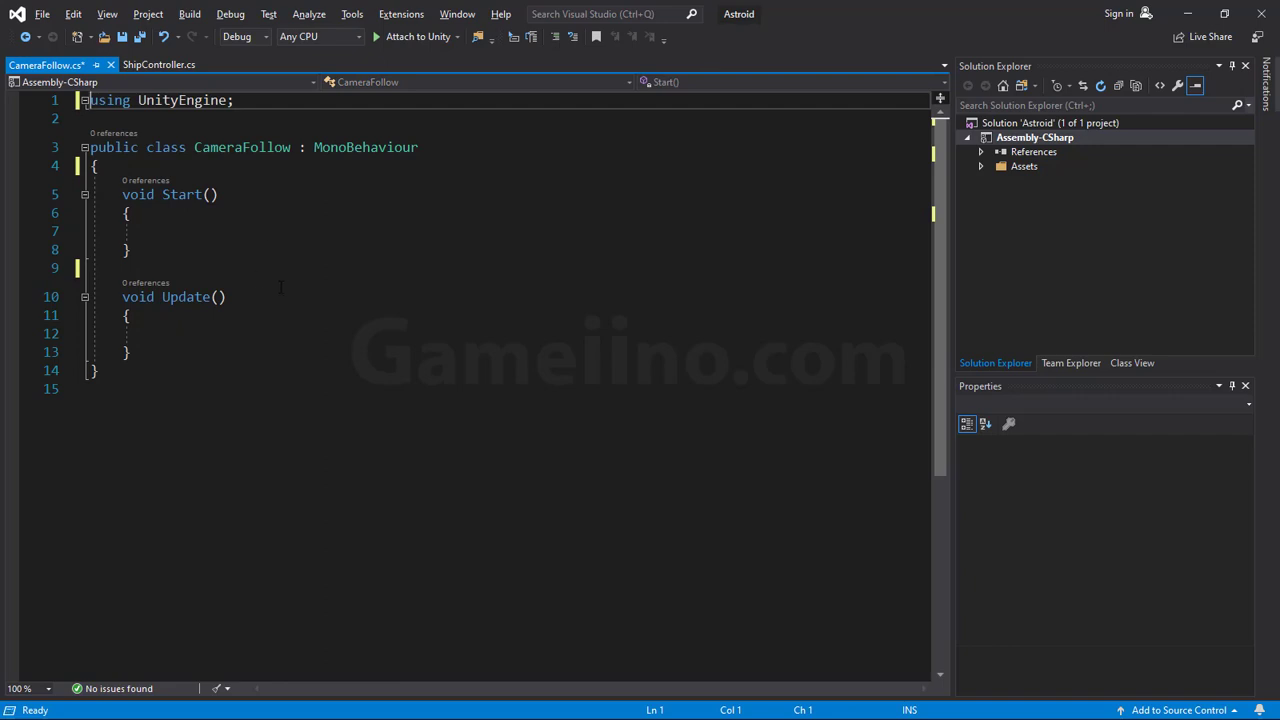
key(ctrl+s)
- Declare a private Transform _targetPos field at the top of the class
click(345, 166)
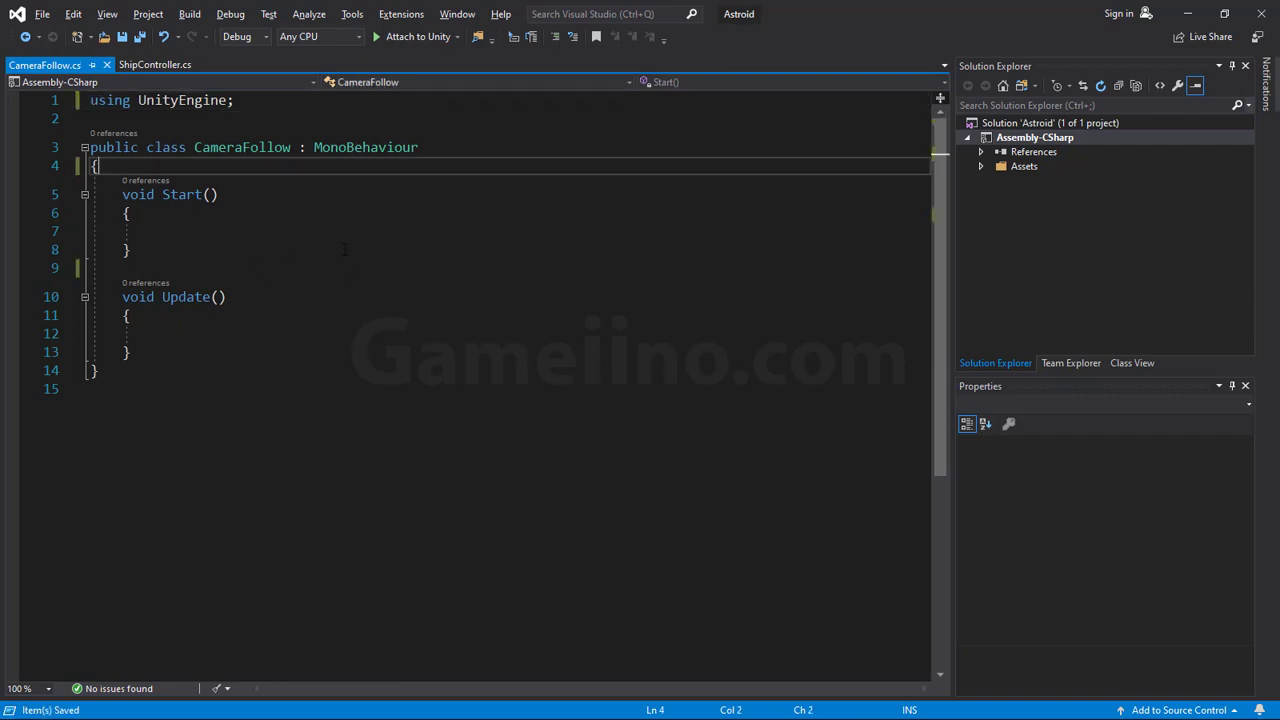
key(Return)
key(Return)
key(Up)
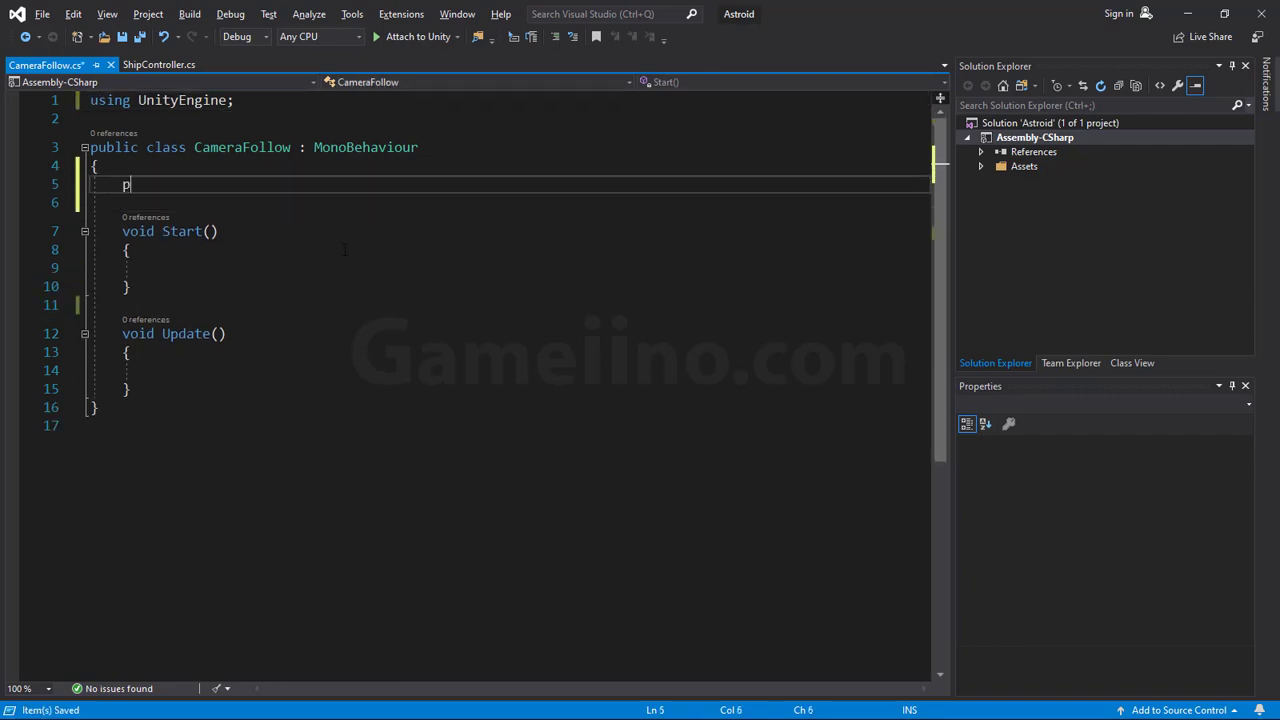
text(ri)
key(Tab)
text(ran)
key(Tab)
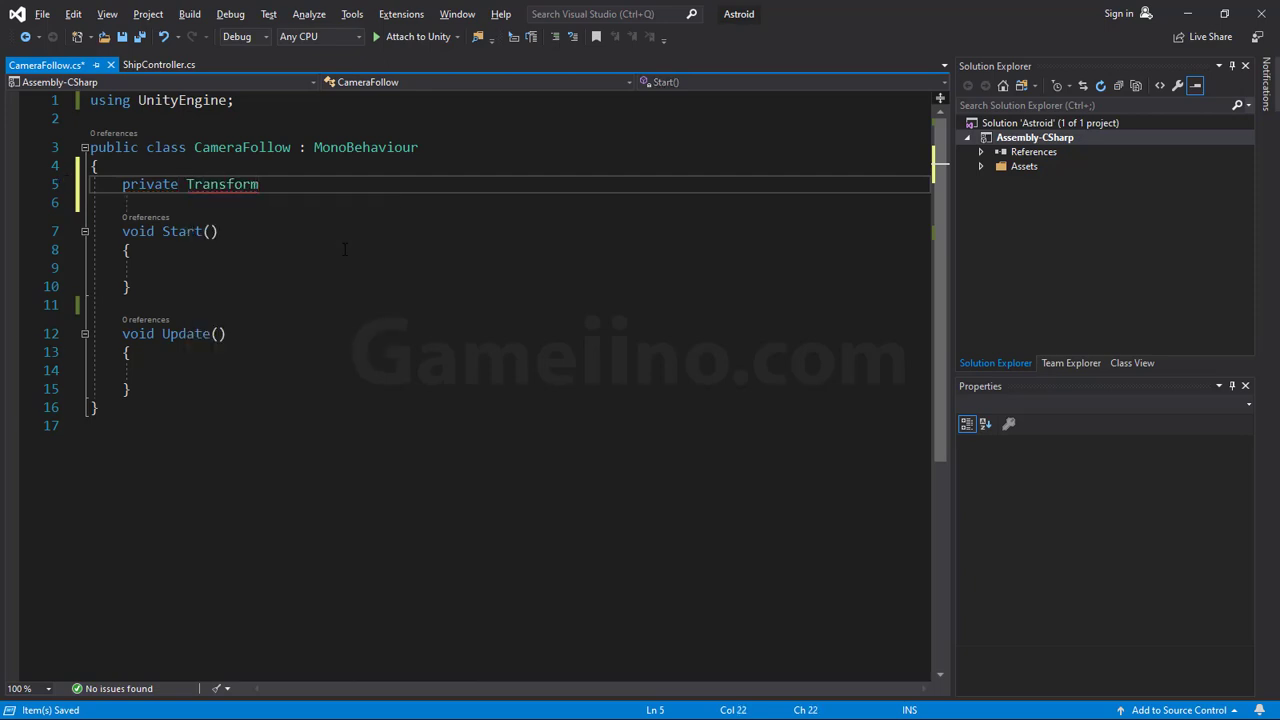
text(_targetPos)
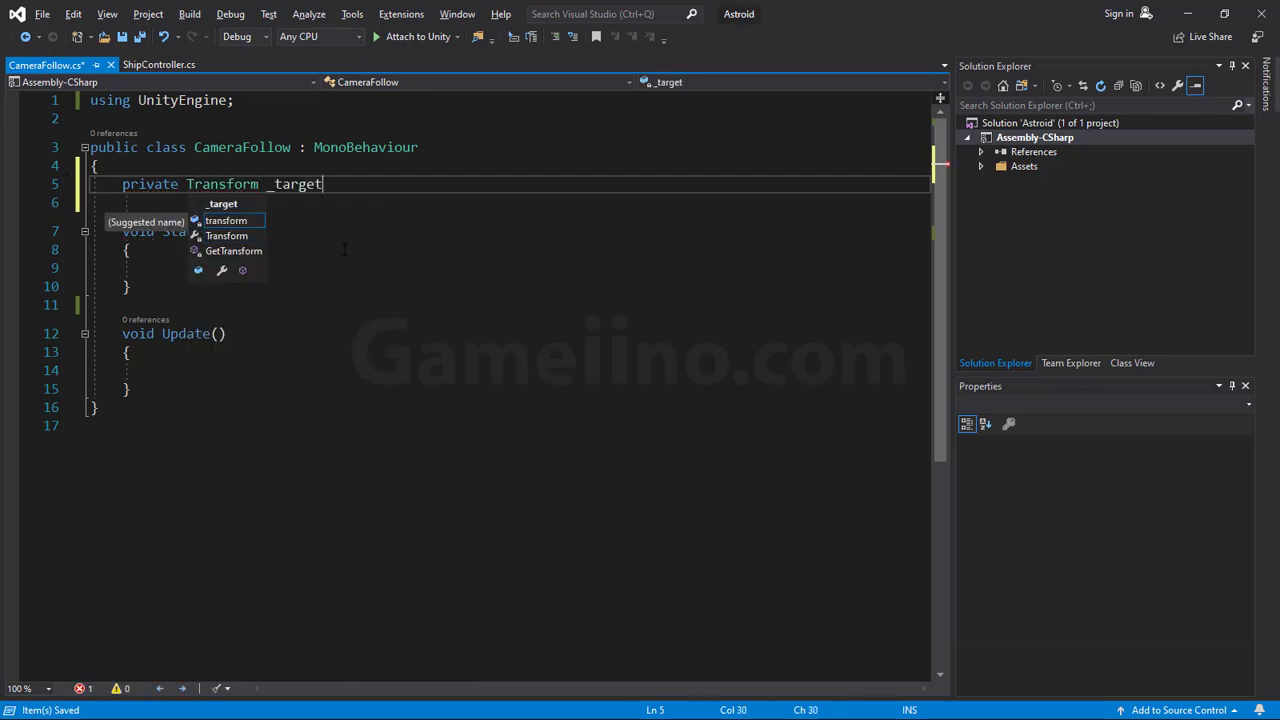
text(;)
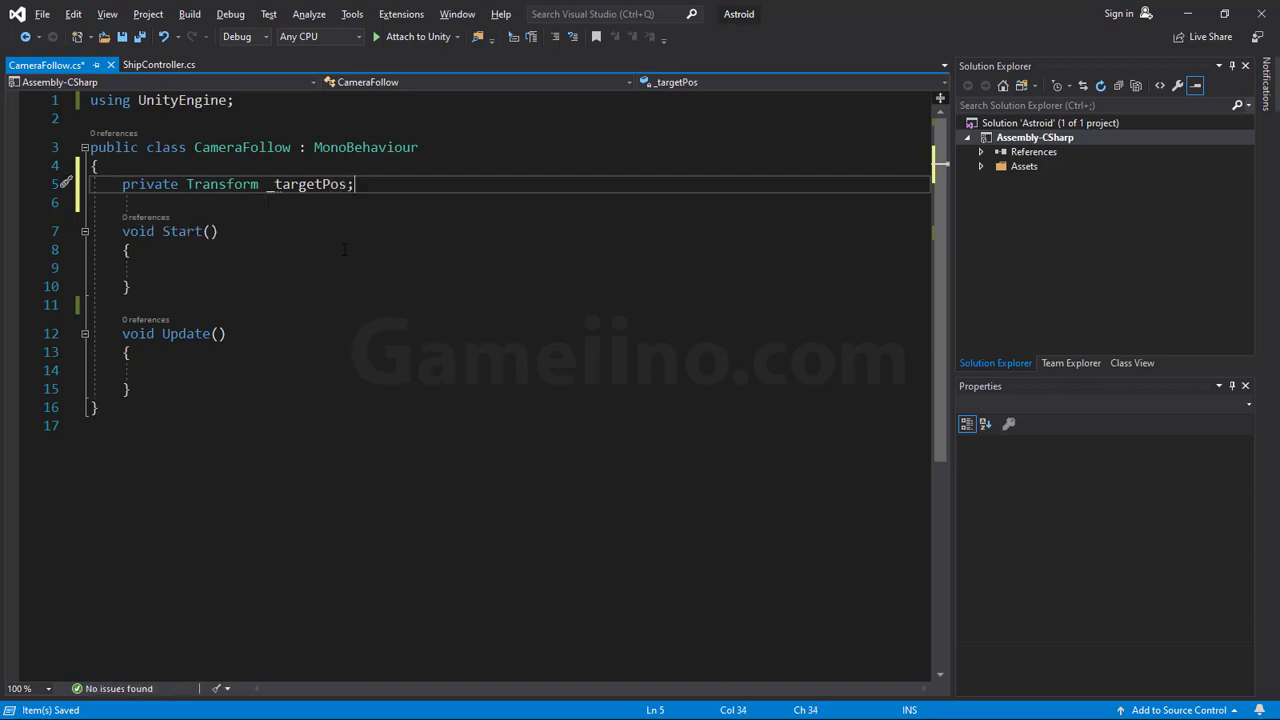
key(Return)
text(pri)
key(Tab)
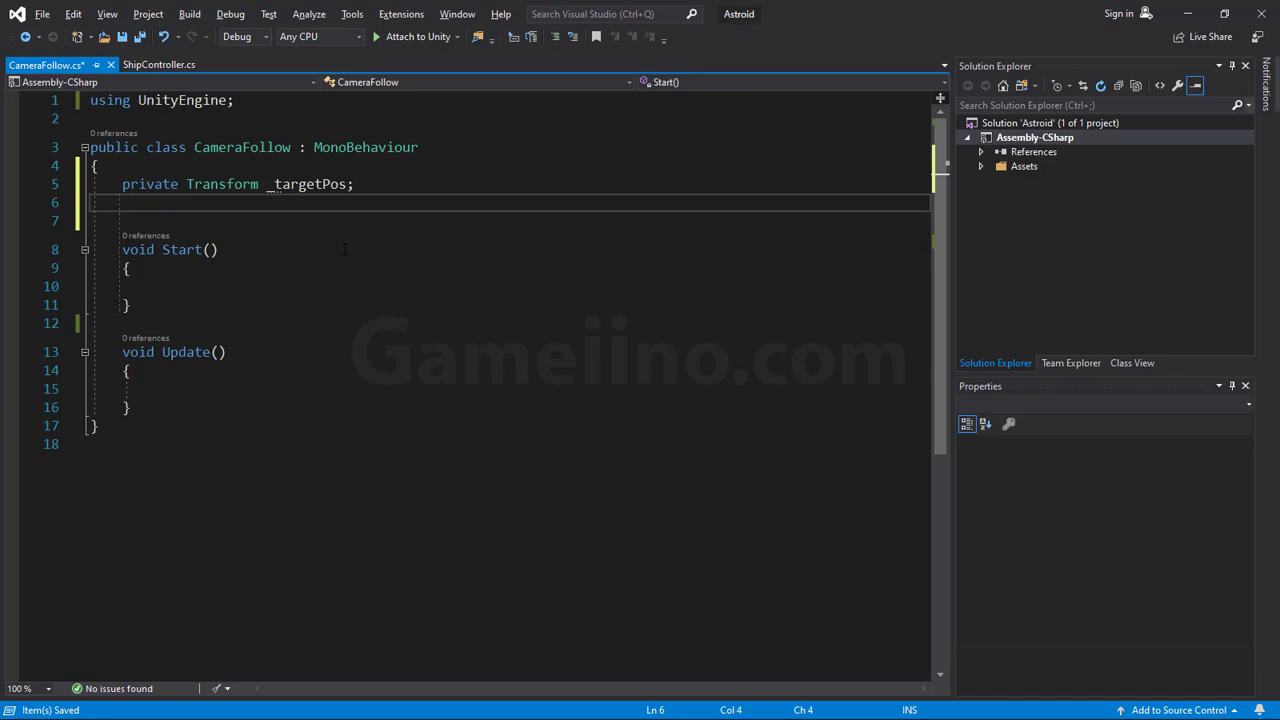
- Add a [SerializeField] private float _smoothTime field set to 1.0f
key(BackSpace)
key(Return)
key(Return)
text(SerializeField] )
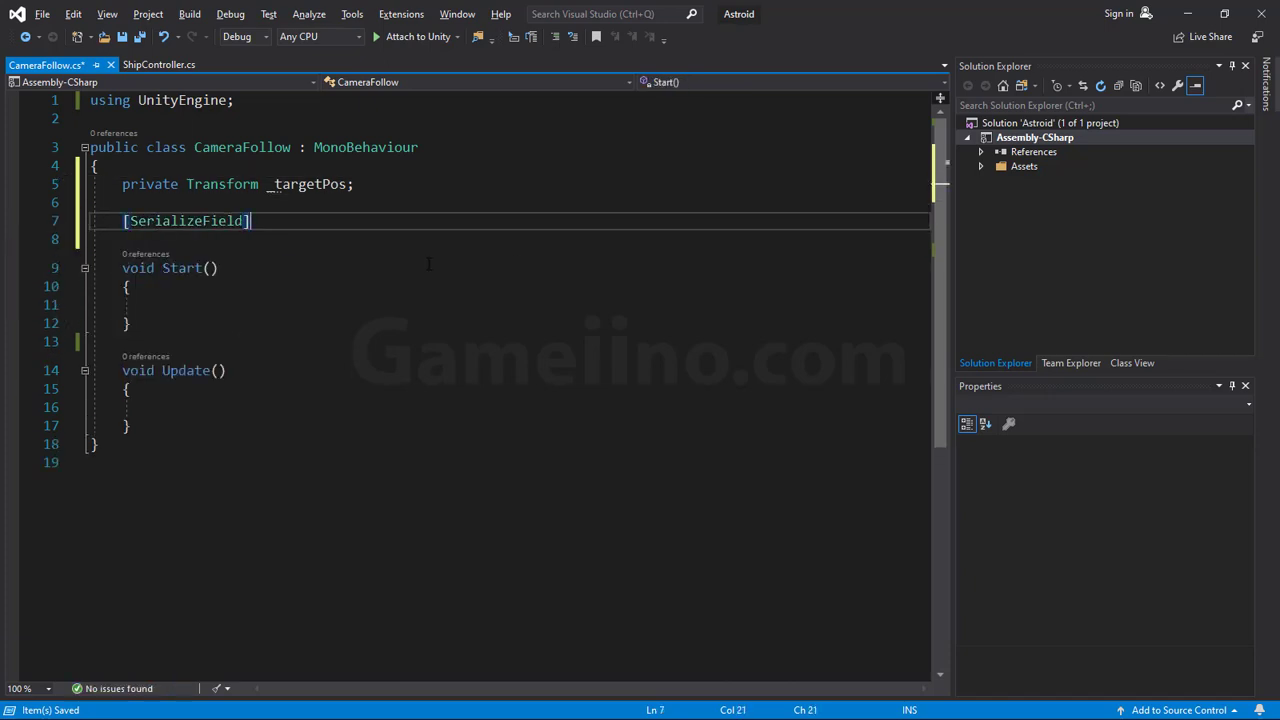
text(pr)
key(Tab)
text(f)
key(Tab)
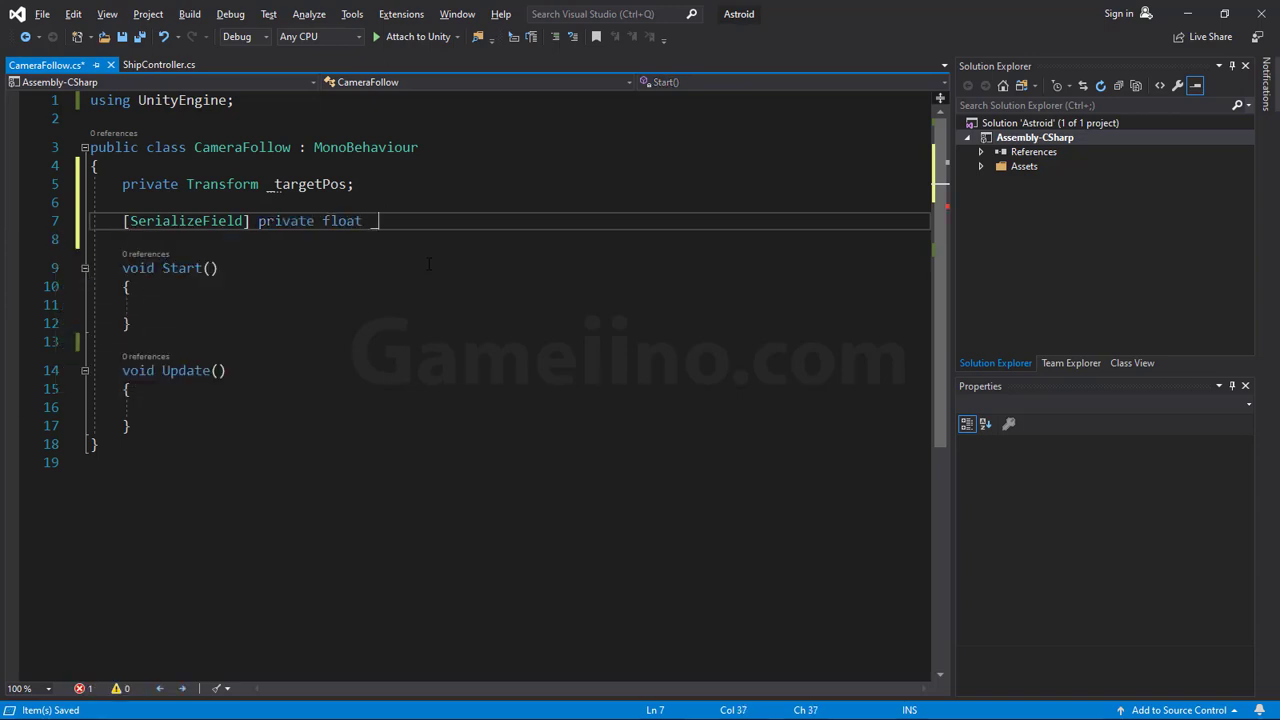
text(smoothTime = )
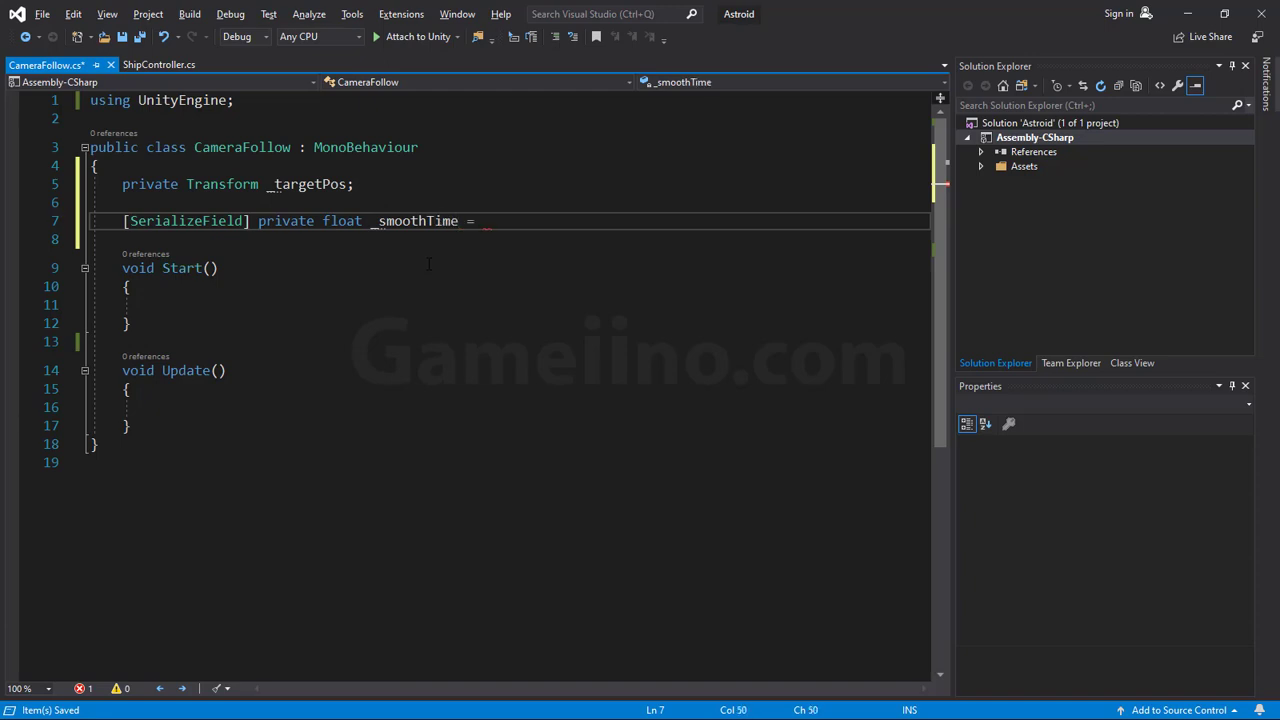
text(1.0f;)
key(Return)
- Add a [SerializeField] private Vector3 _velocity field initialized to Vector3.zero
text([)
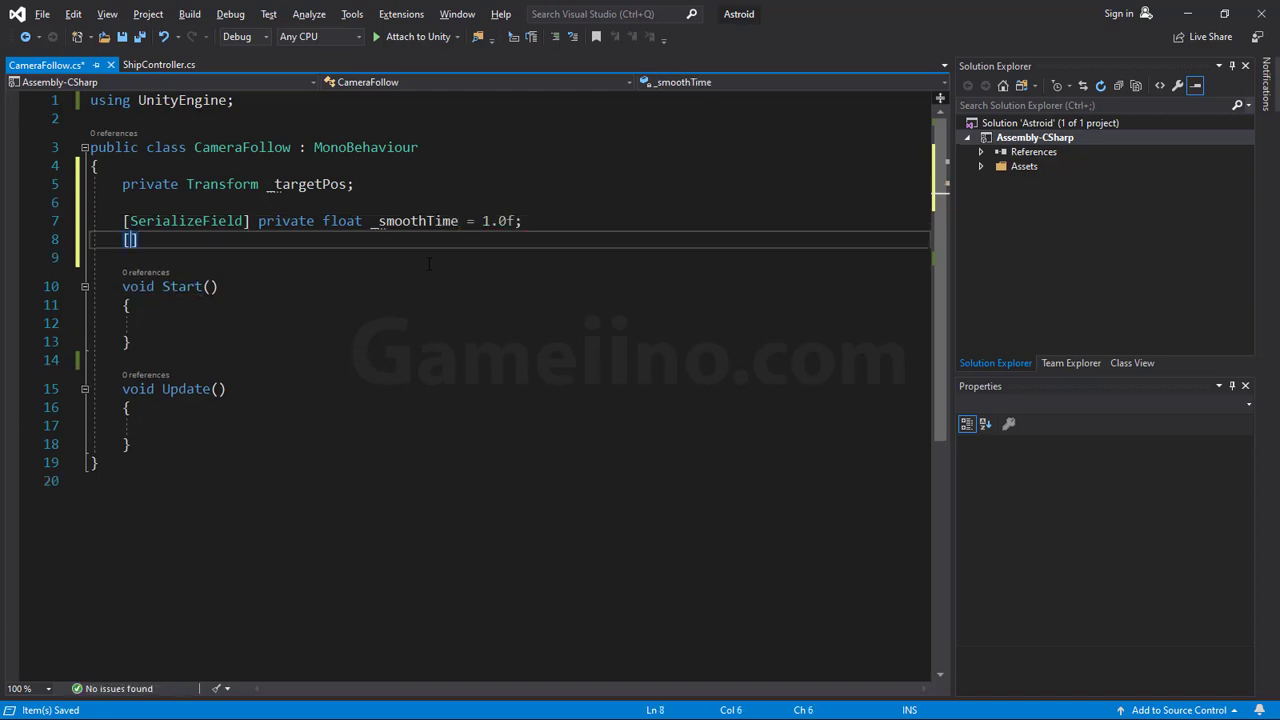
text(Se)
key(Tab)
text(] p)
key(Tab)
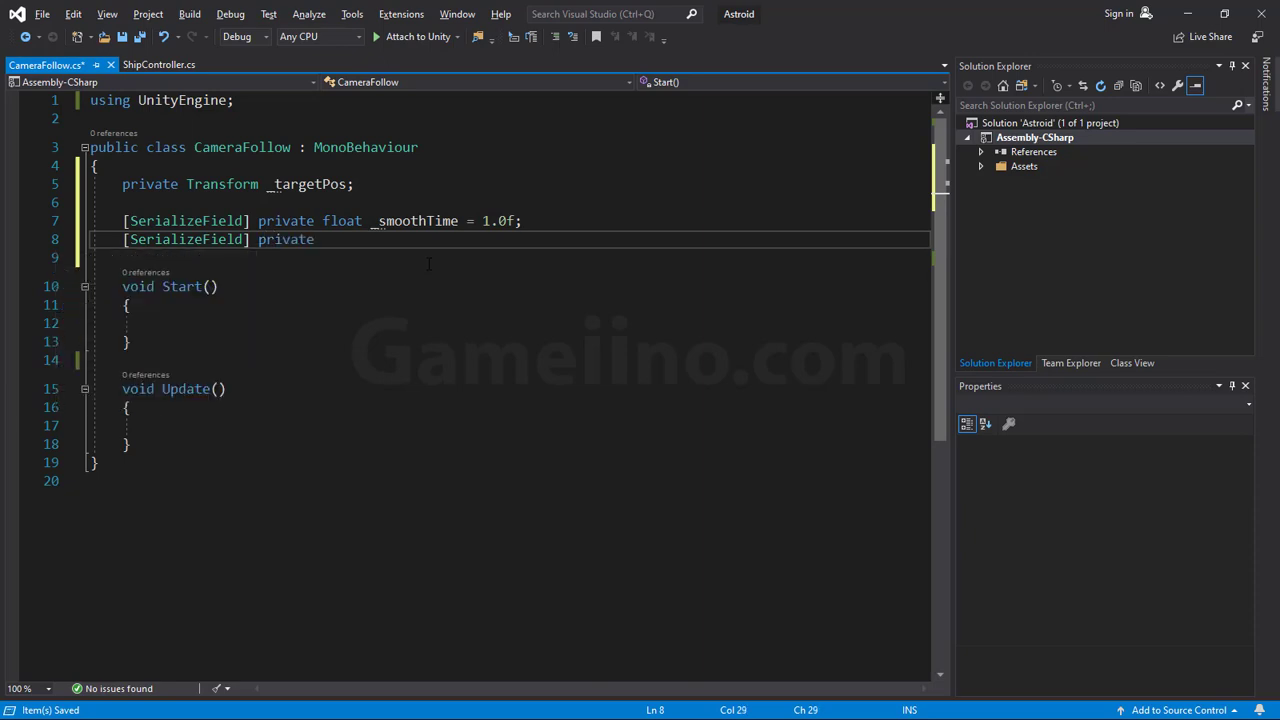
text(Vec)
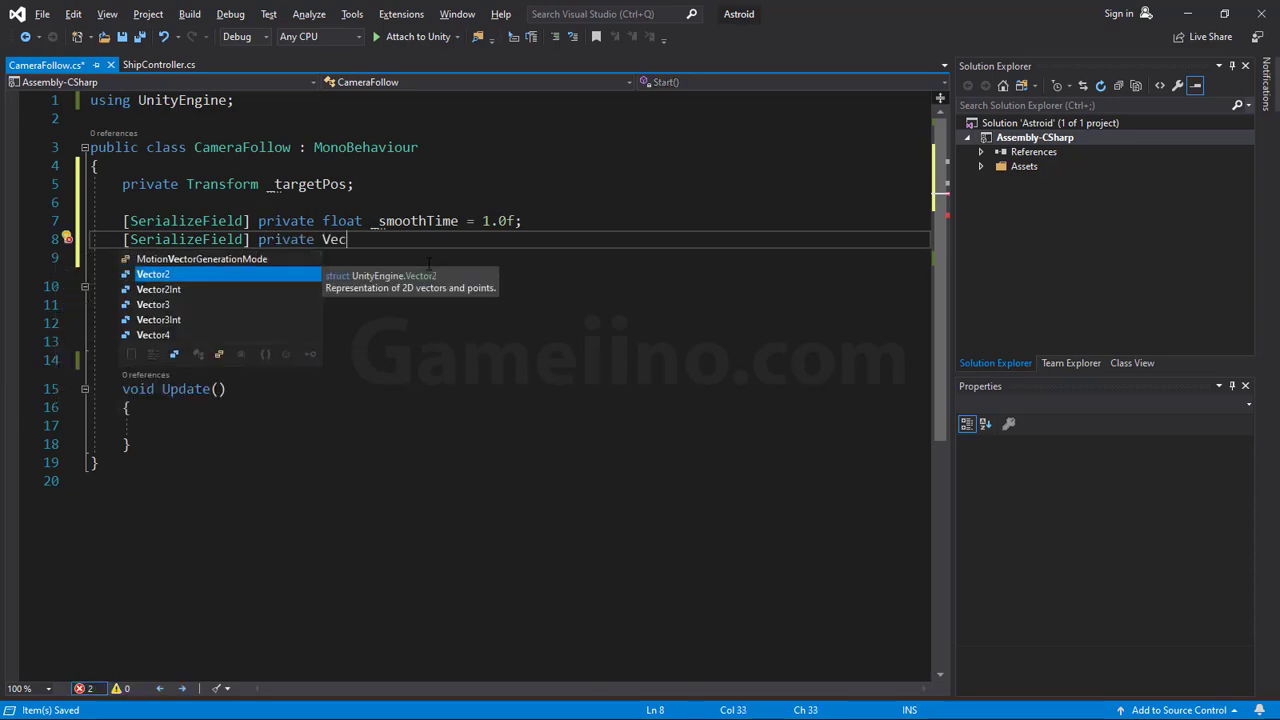
key(Tab)
text(_v)
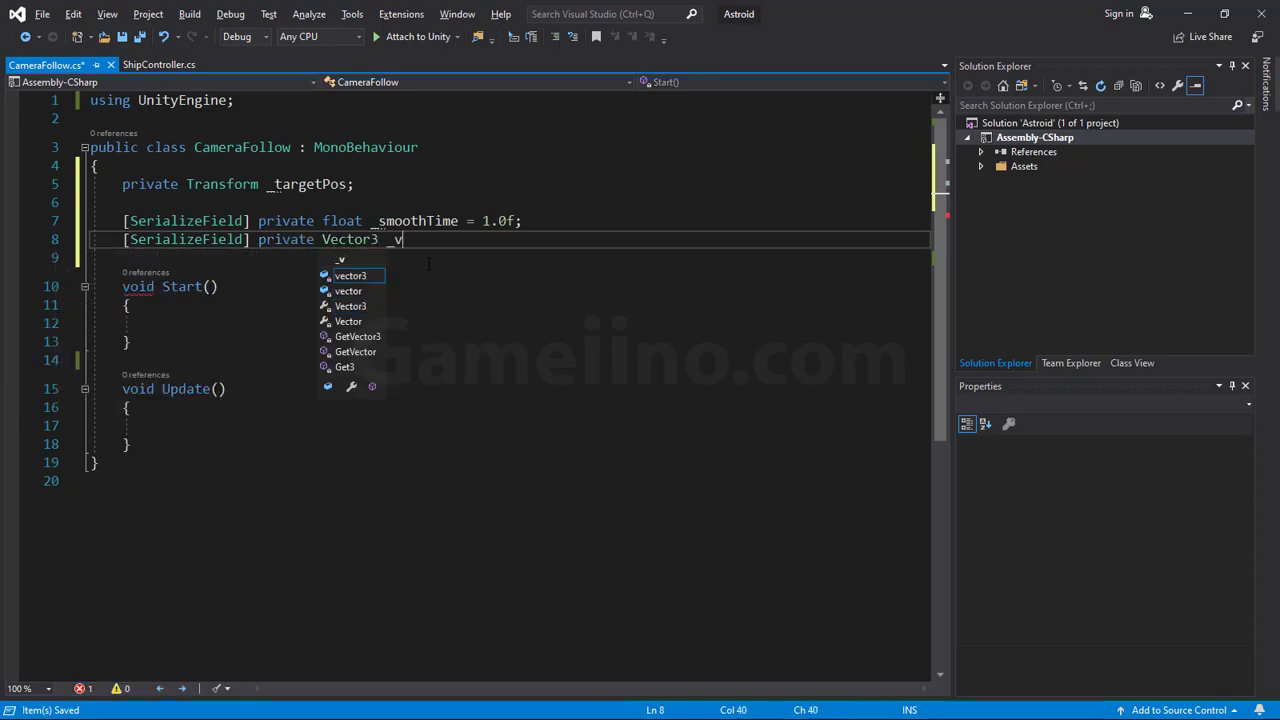
text(elocity)
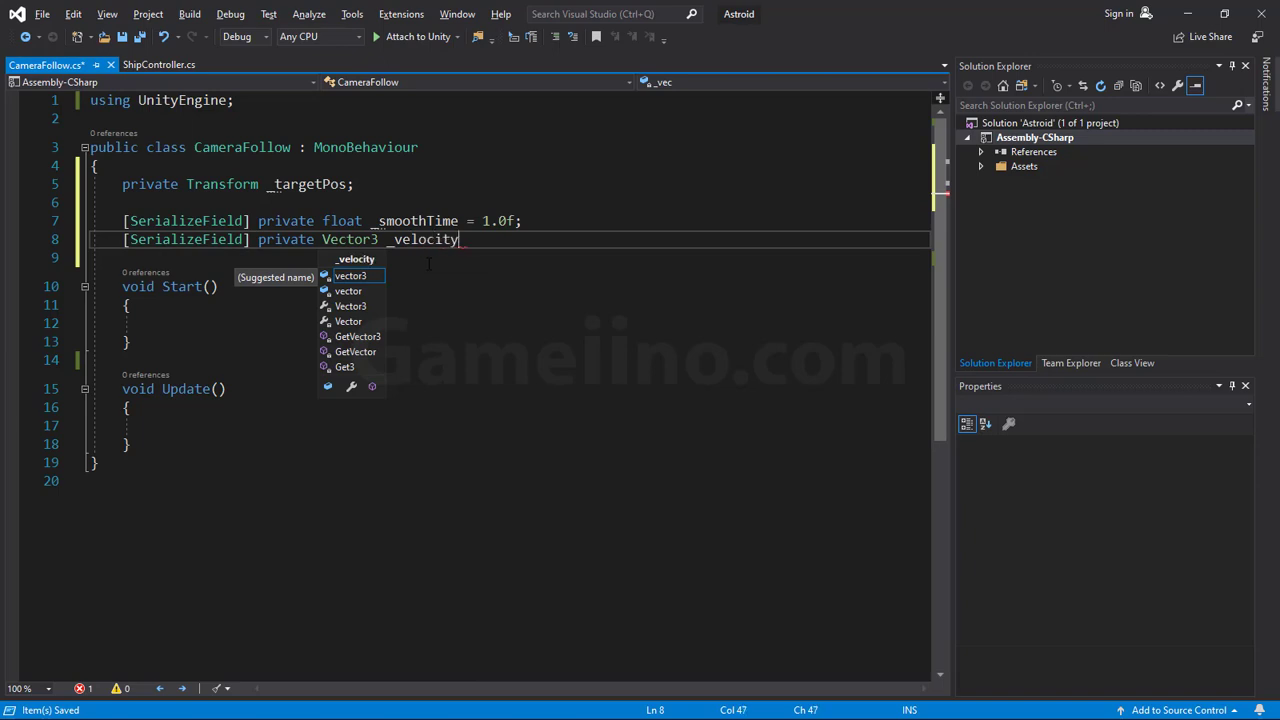
text(;)
key(Left)
text(= )
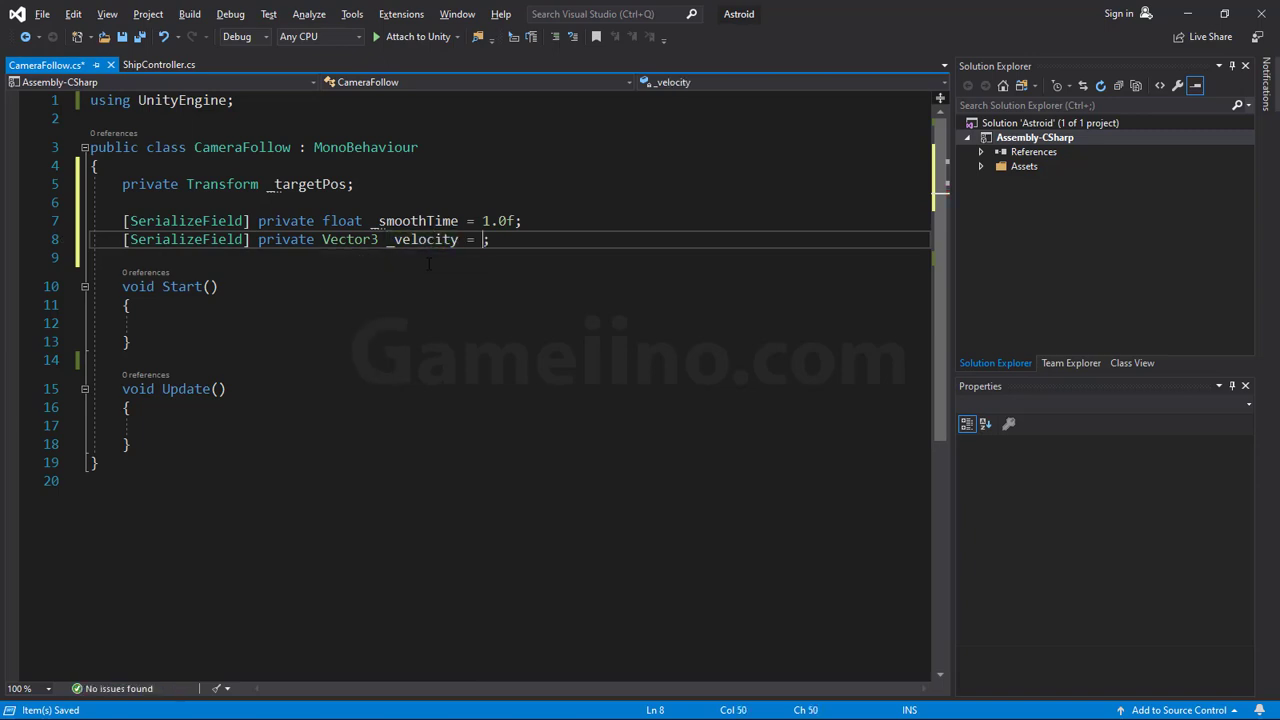
text(Vec)
key(Tab)
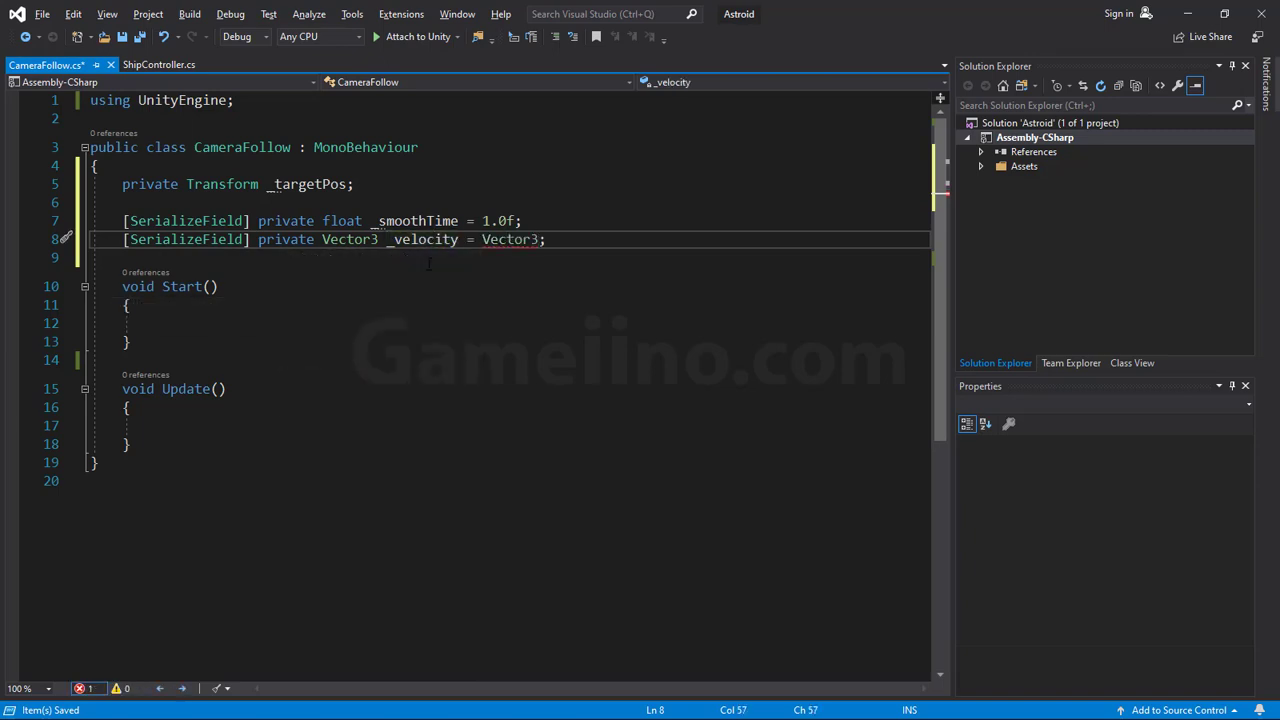
text(.z)
key(Tab)
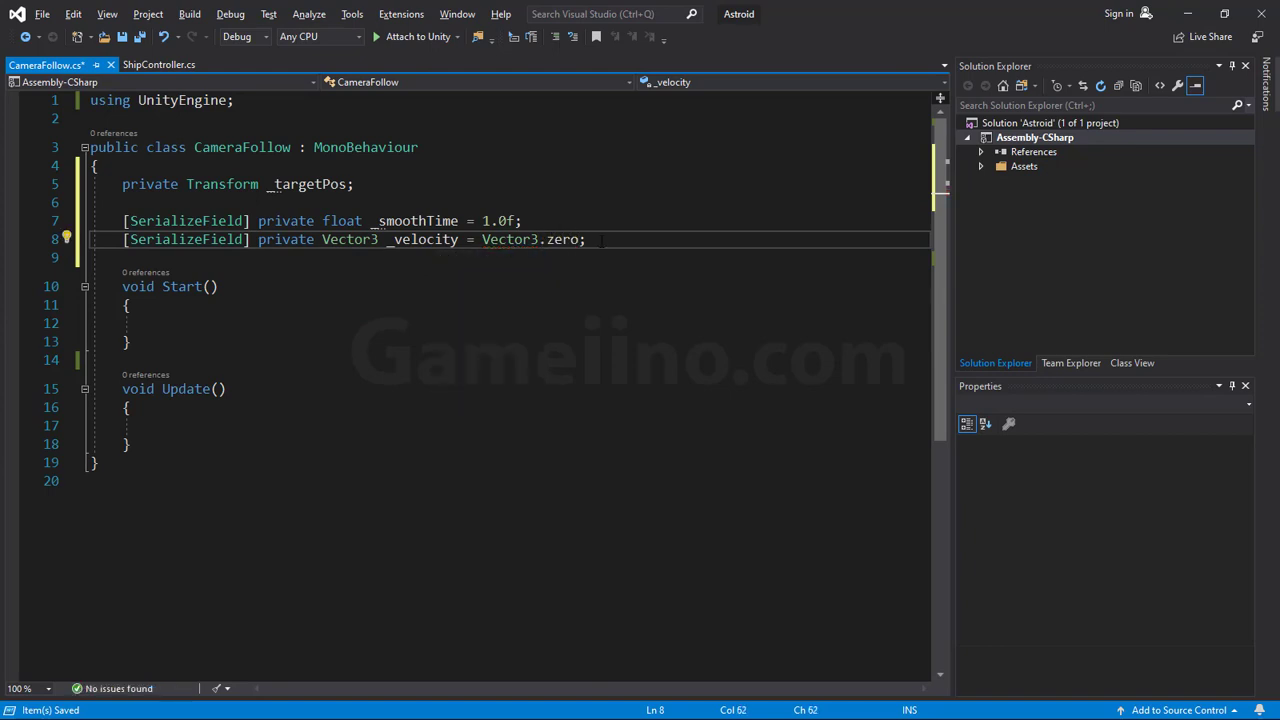
- Make the Start method private
drag(601, 240, 122, 240)
click(528, 221)
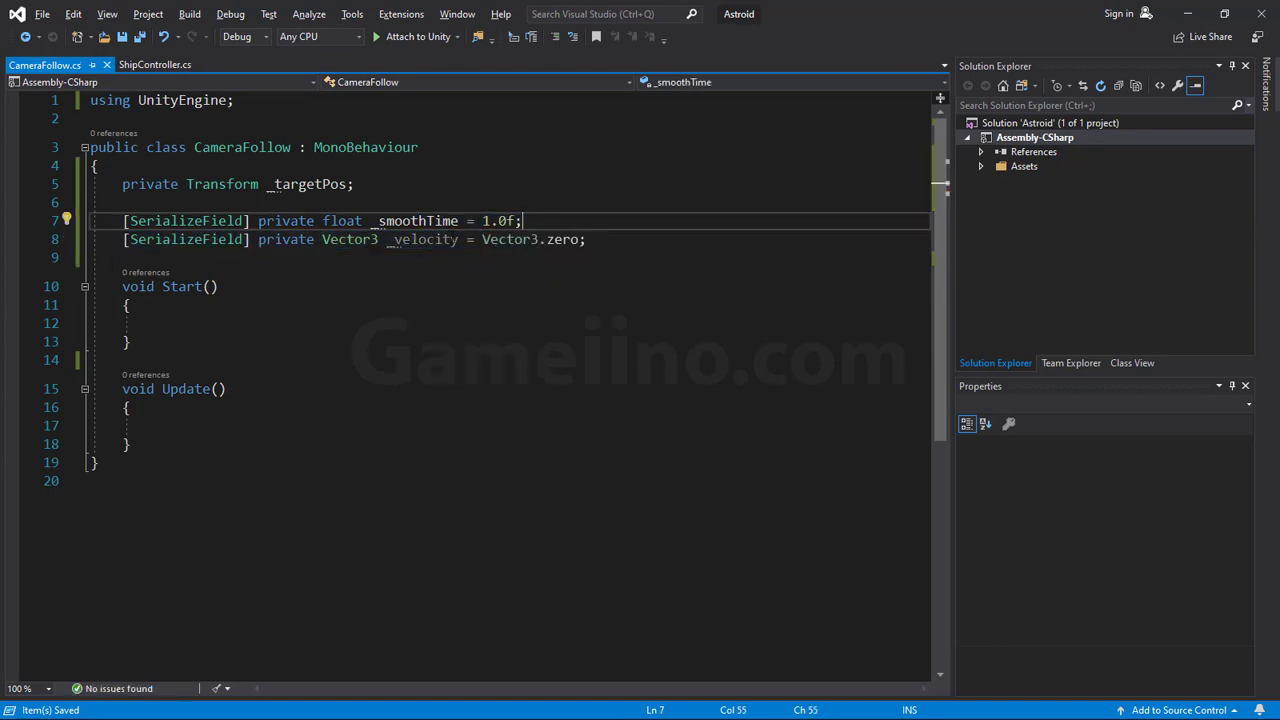
click(122, 287)
text(p)
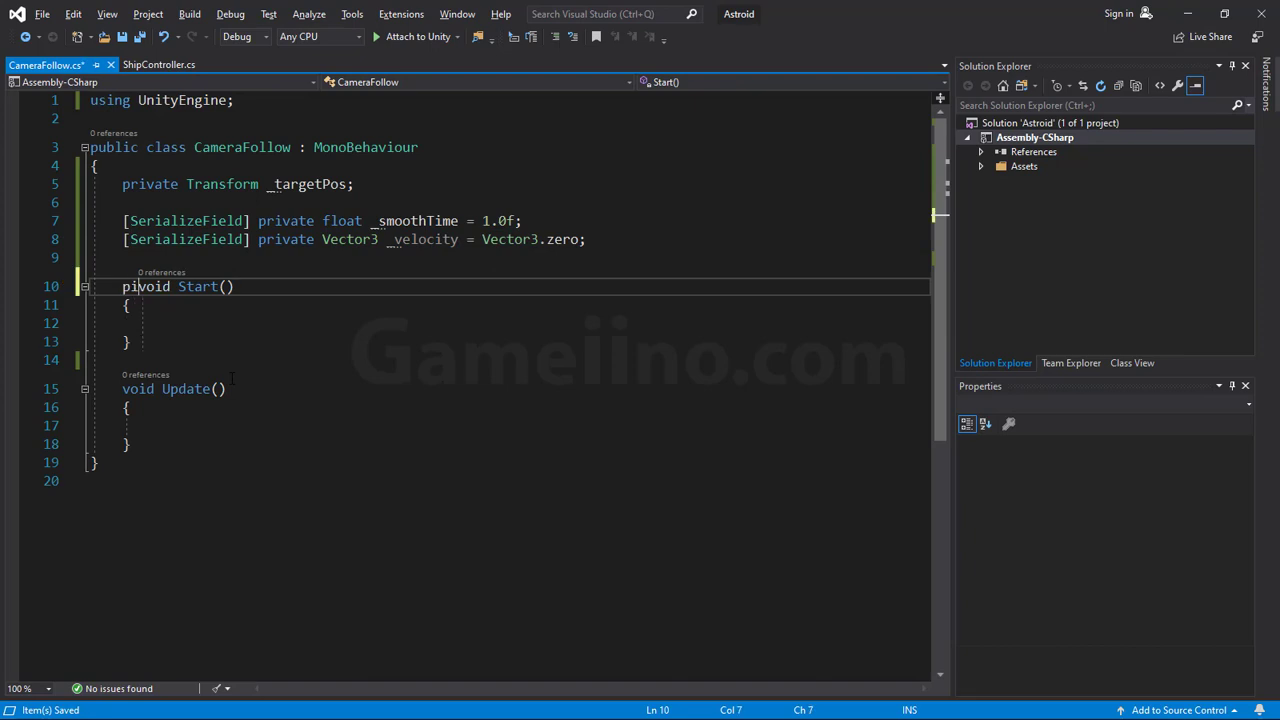
text(rivate)
- Inside Start, begin the assignment _targetPos = GameObject.Find("")
click(208, 323)
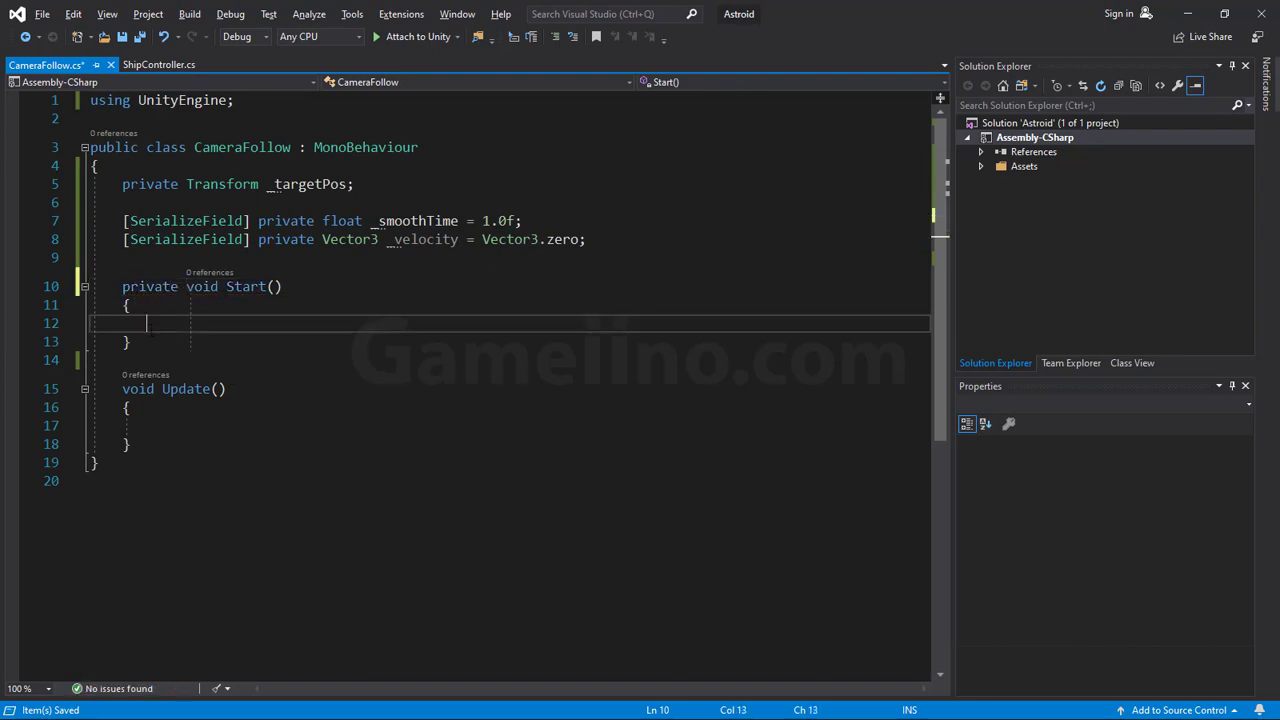
double_click(292, 183)
key(ctrl+c)
click(200, 323)
key(ctrl+v)
text(= )
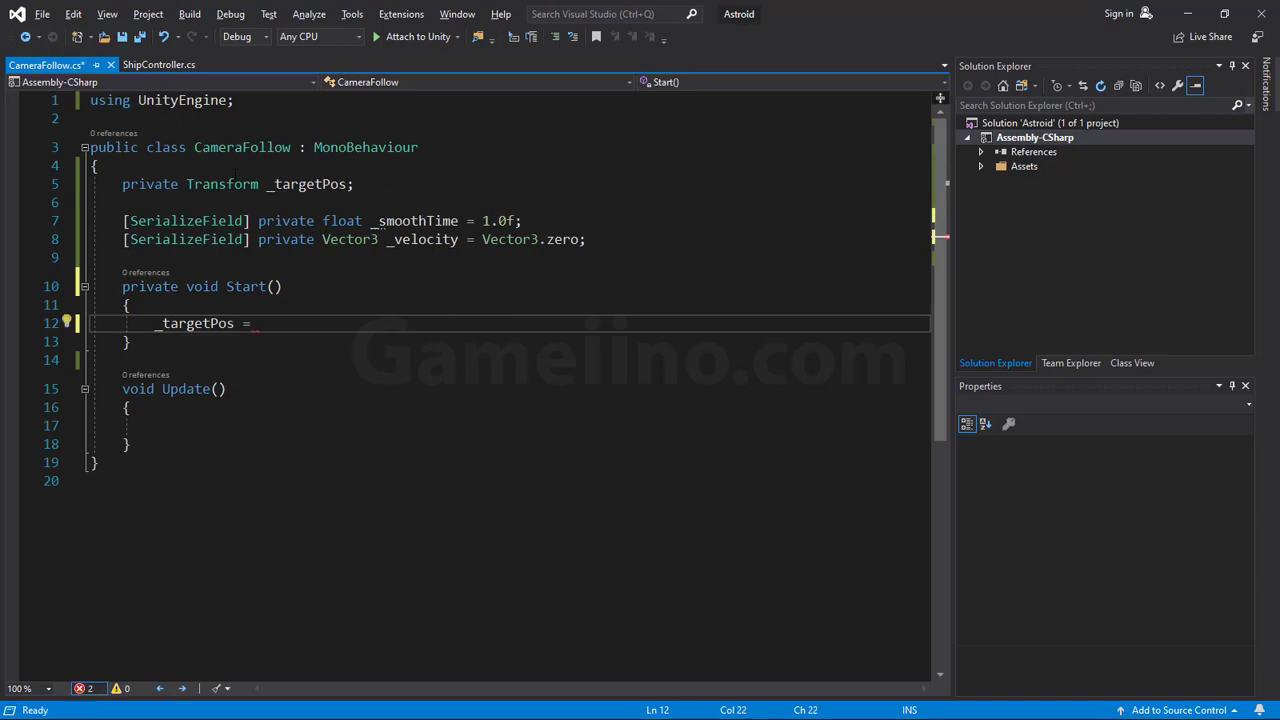
text(Game)
key(Tab)
text(.Fi)
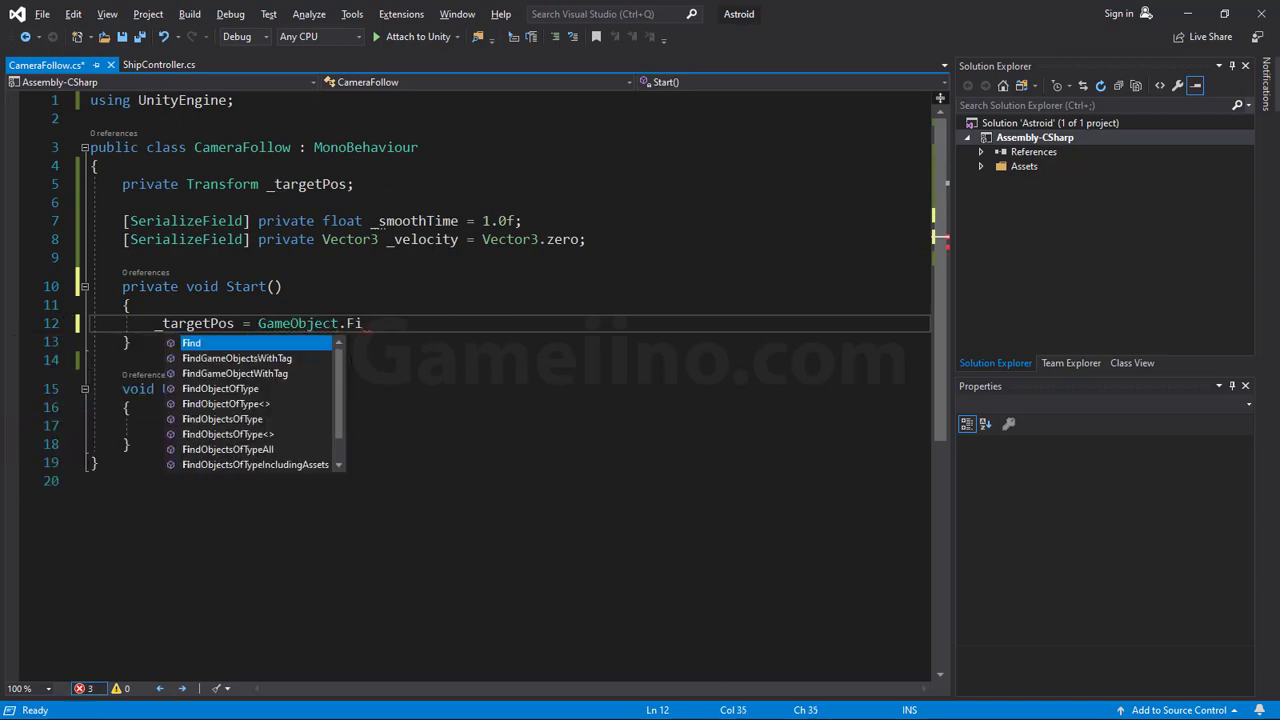
key(Tab)
text(())
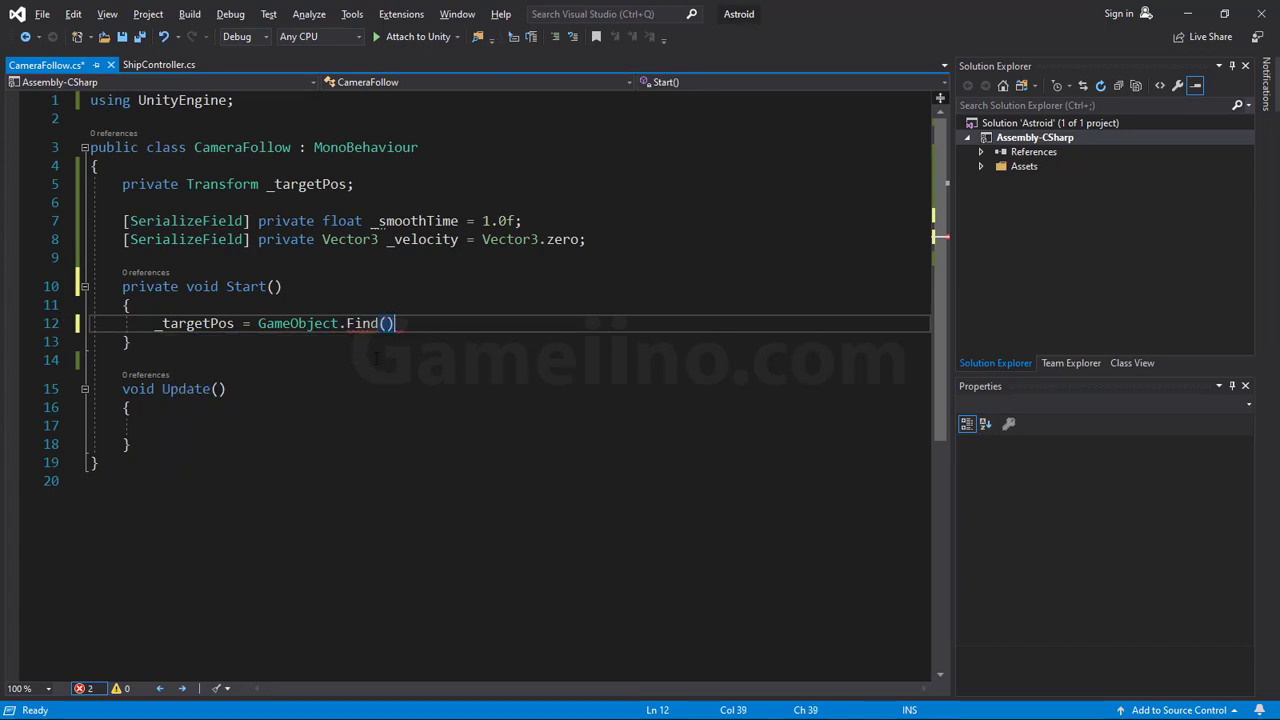
text(")
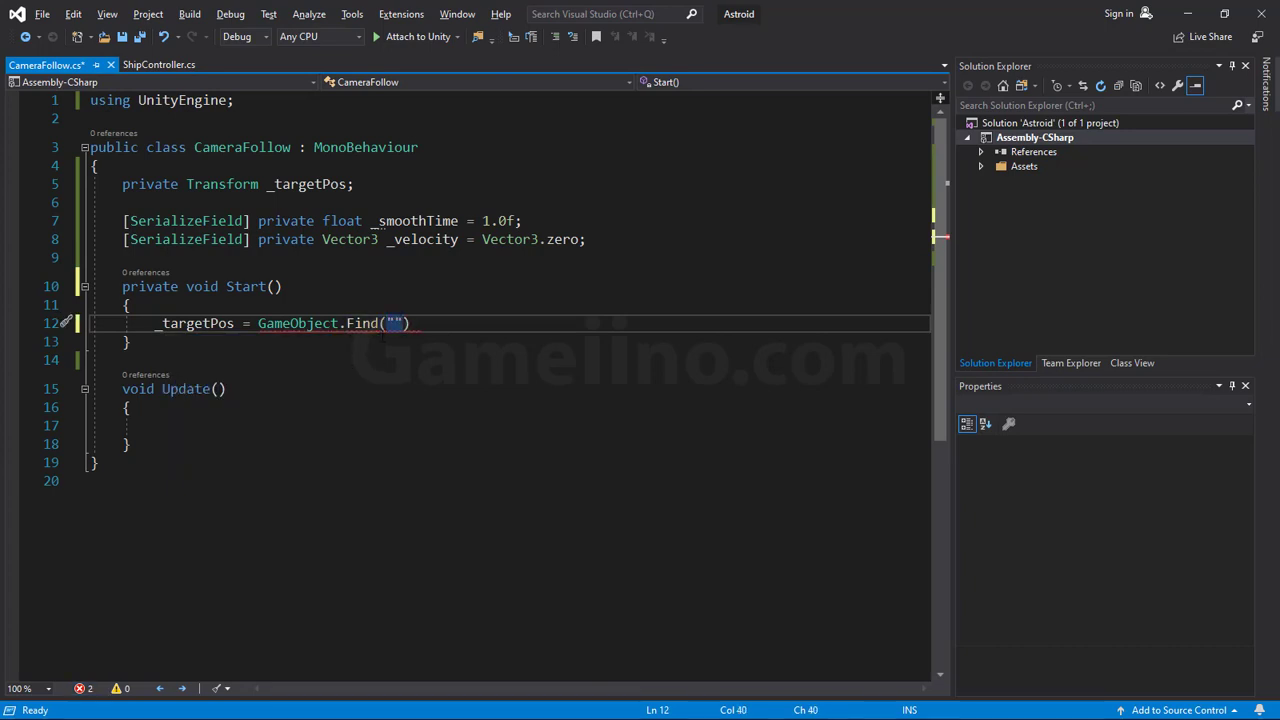
- Copy the Ship object's name from Unity into the Find call's quotes
key(alt+Tab)
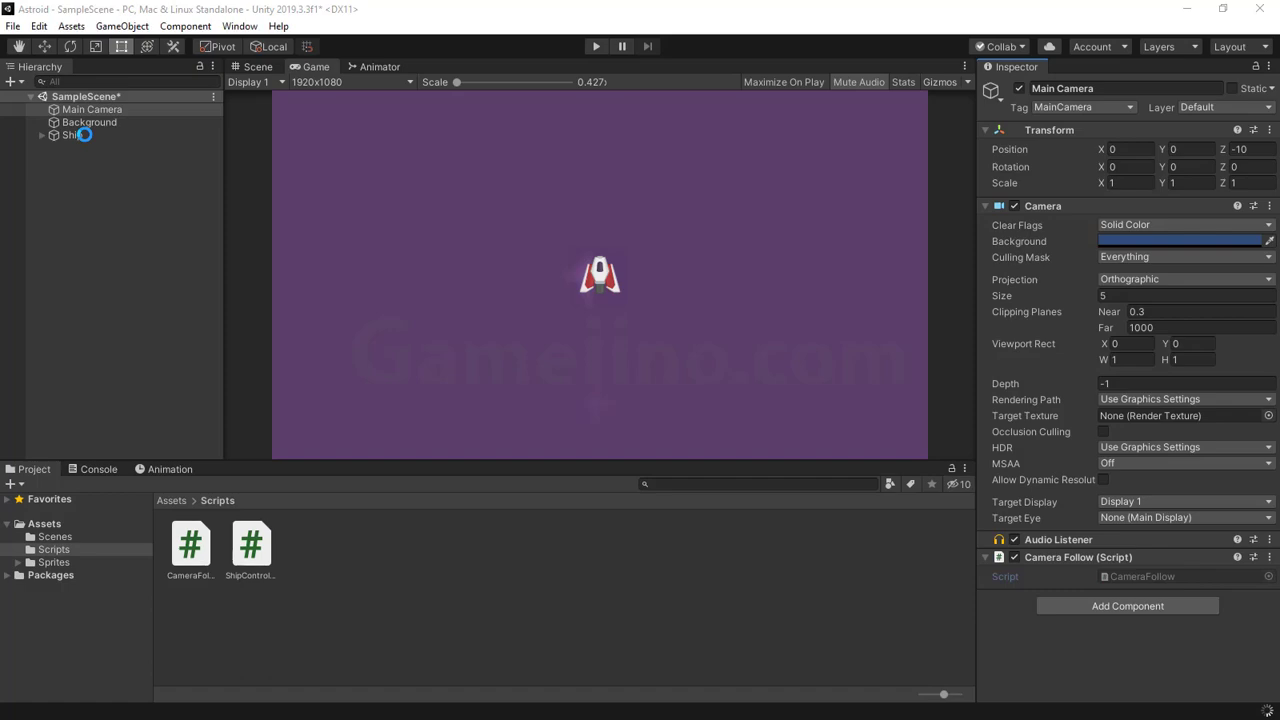
click(72, 135)
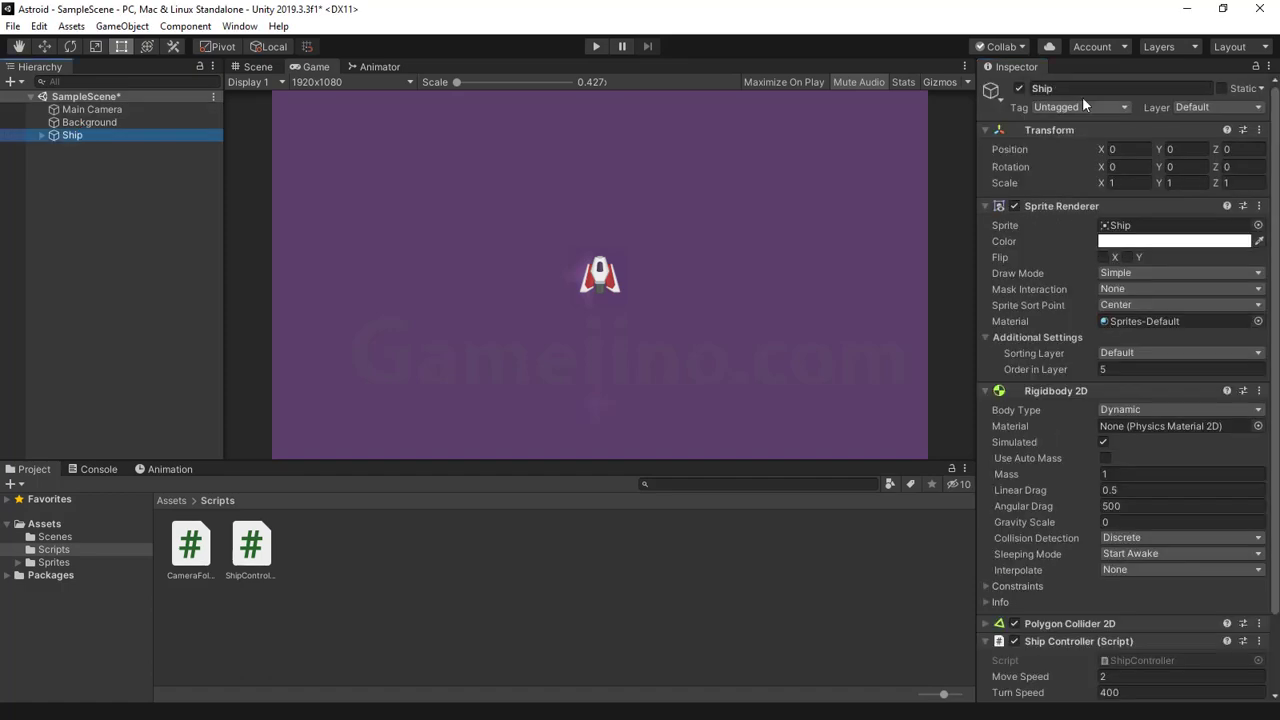
click(1082, 90)
key(ctrl+c)
key(alt+Tab)
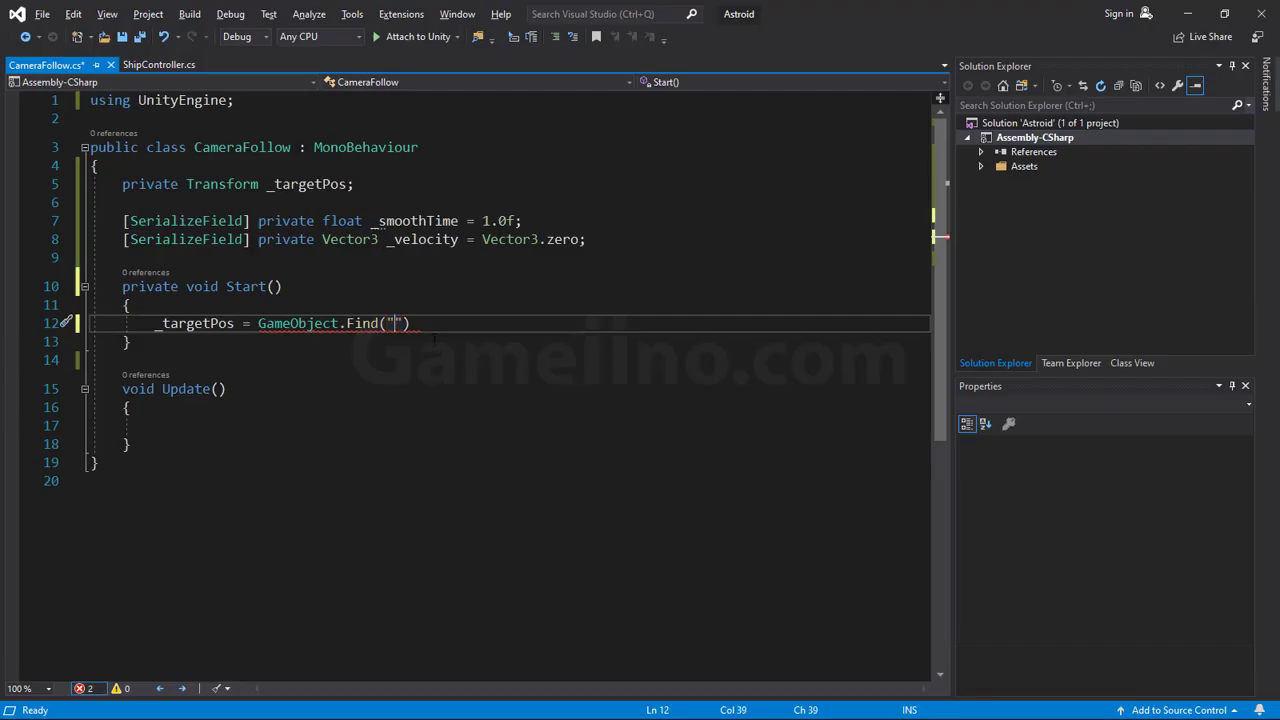
key(ctrl+v)
- Finish the line as GameObject.Find("Ship").transform; and save the script
click(456, 323)
text(.tra)
key(Tab)
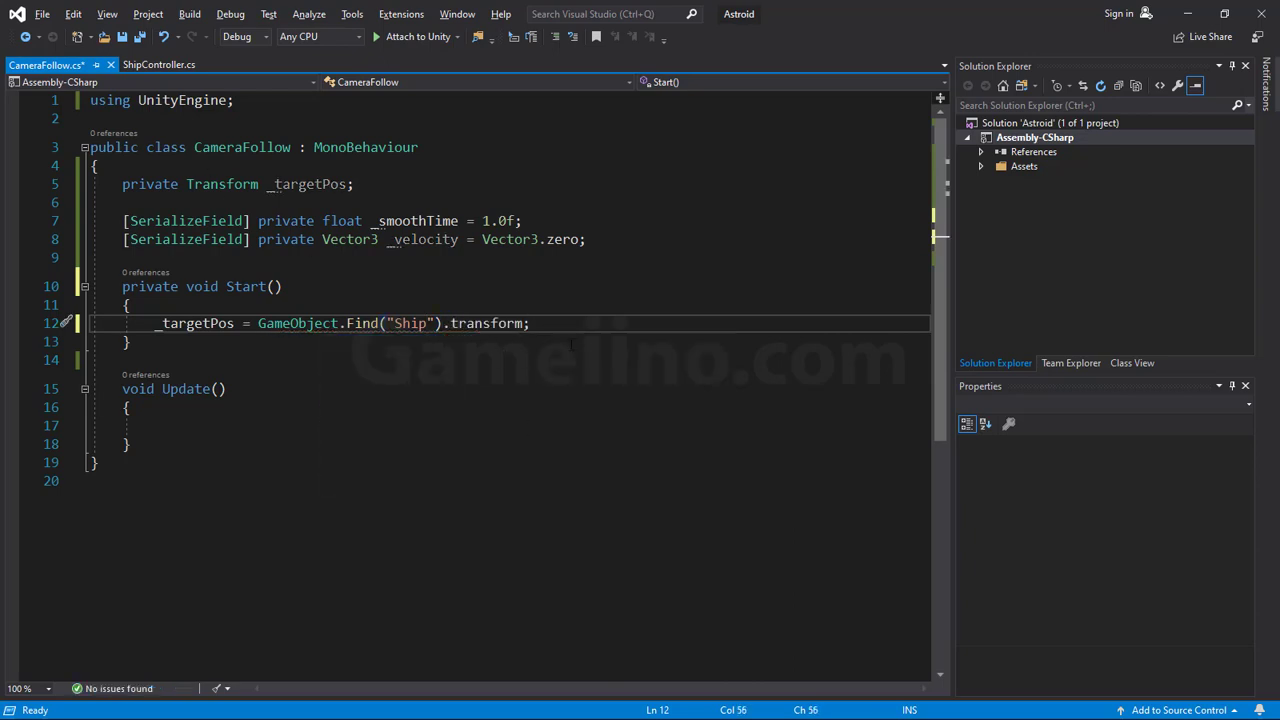
key(ctrl+s)
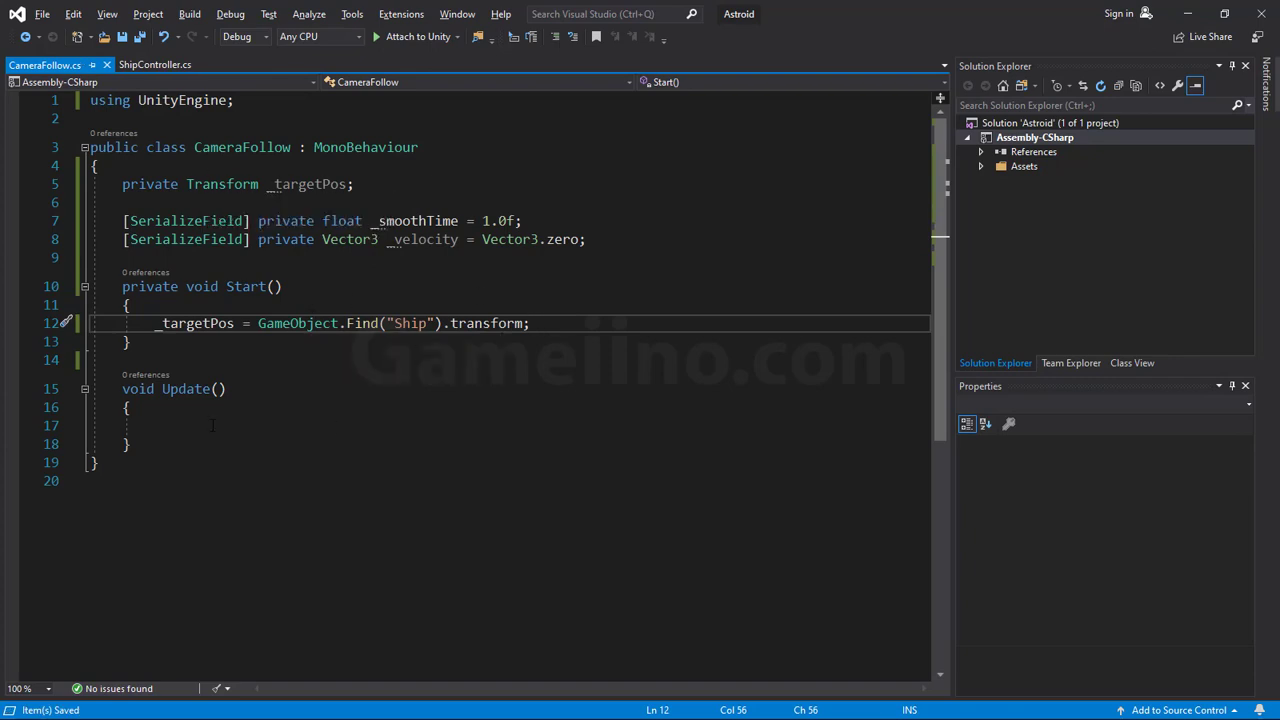
- Turn Update into a private FixedUpdate method
click(122, 389)
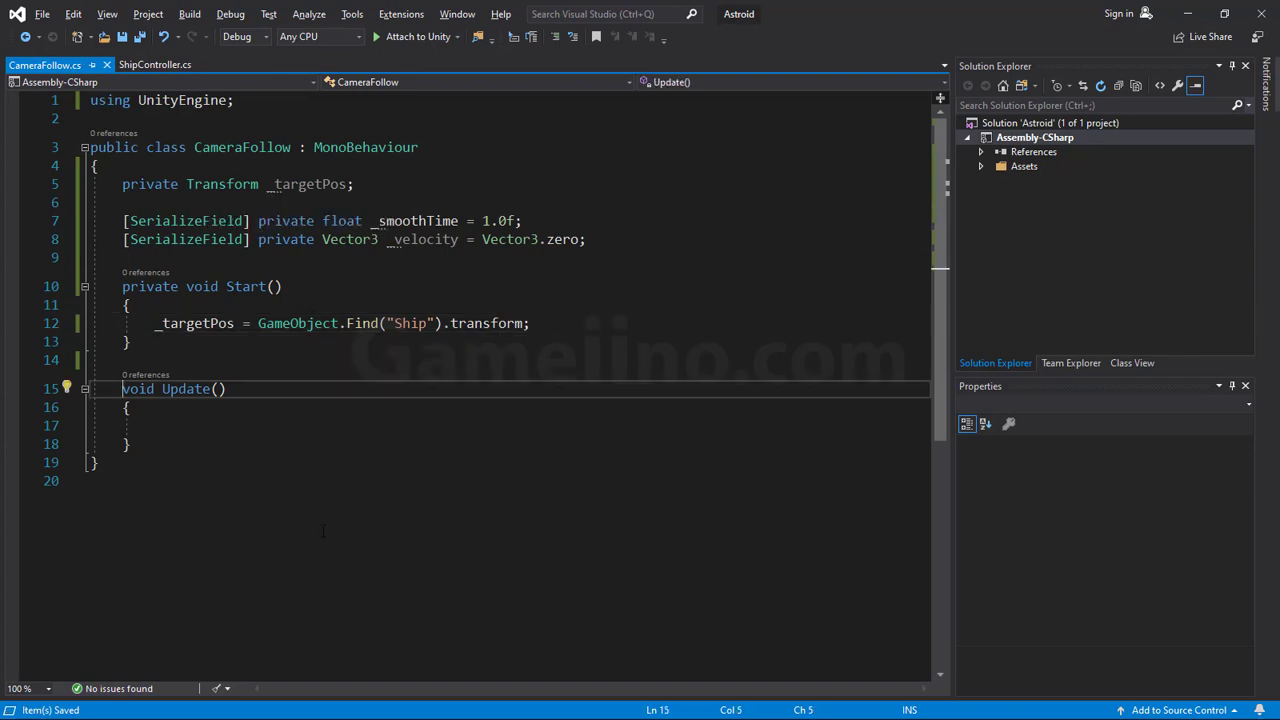
text(private)
key(ctrl+Right)
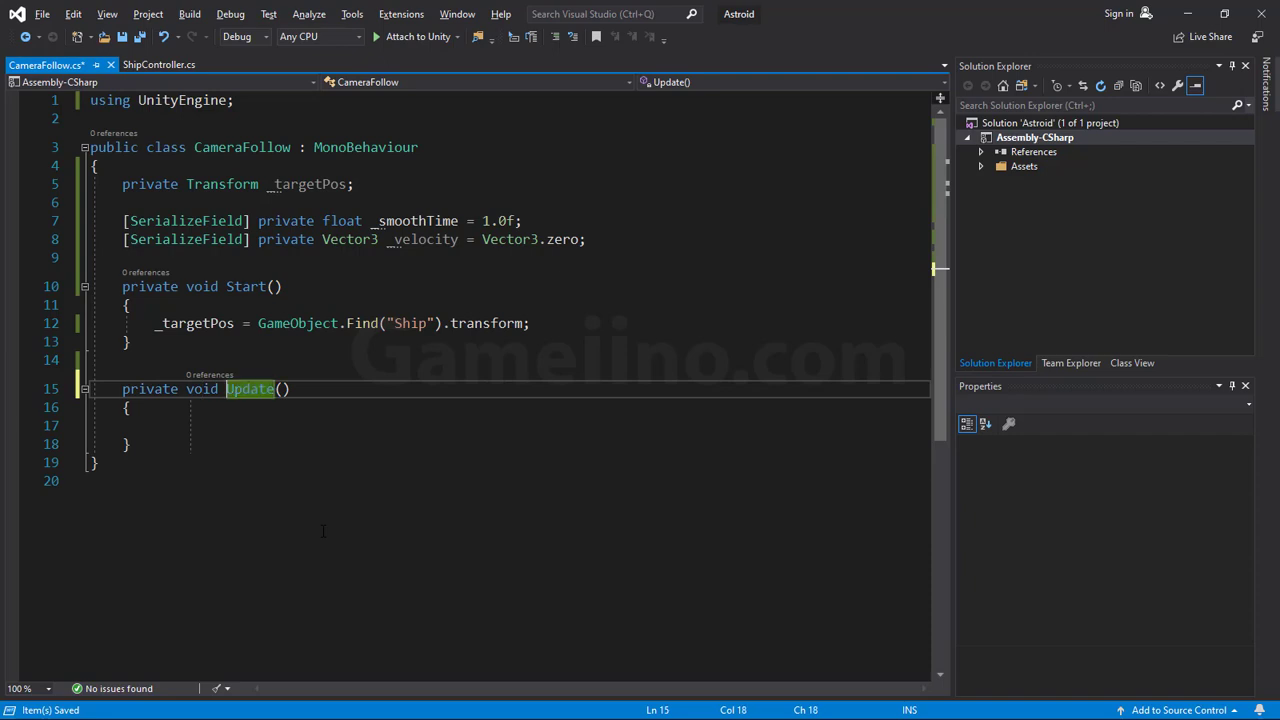
text(Fixed)
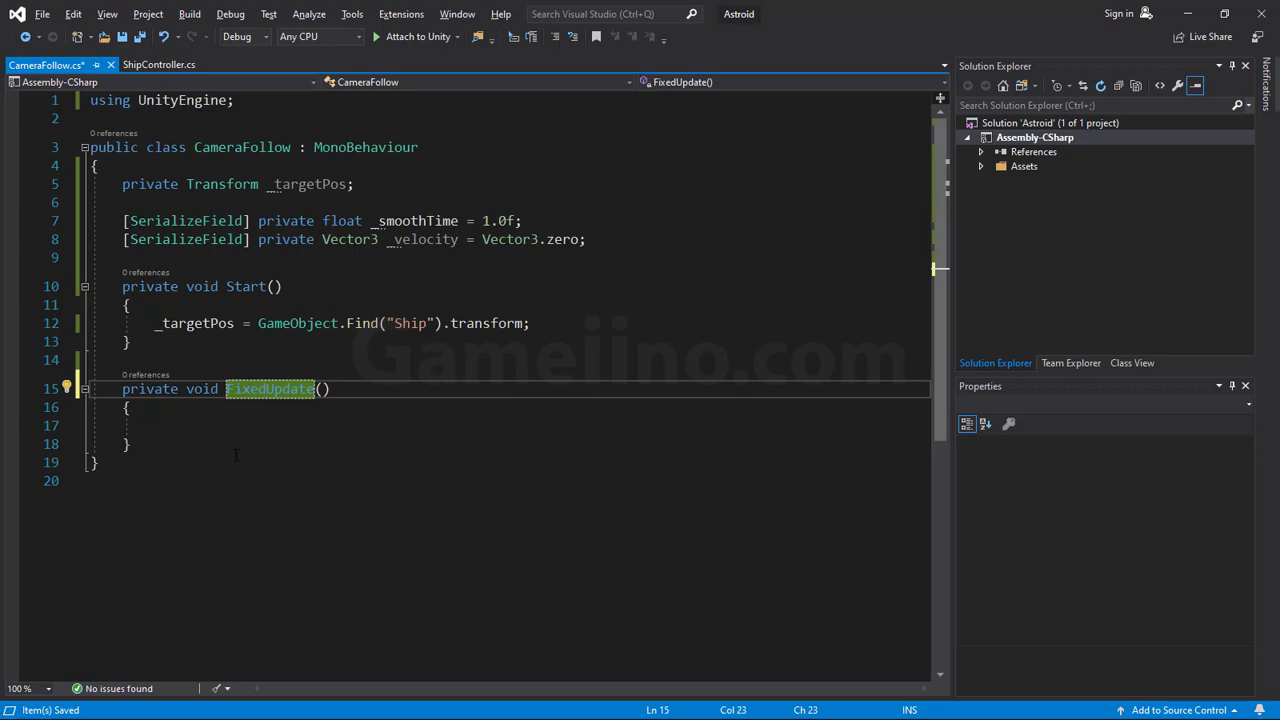
- In FixedUpdate, write transform.position = Vector3.SmoothDamp();
key(Down)
key(Down)
text(tra)
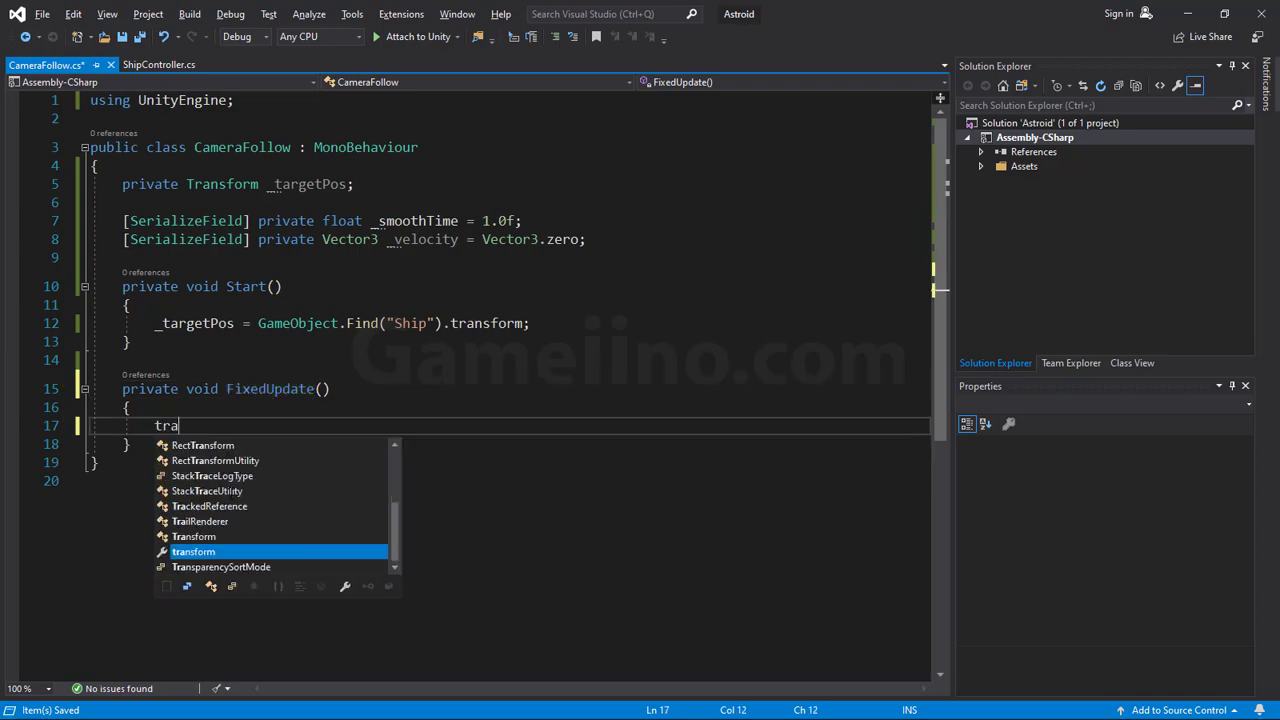
key(Tab)
text(.pos)
key(Tab)
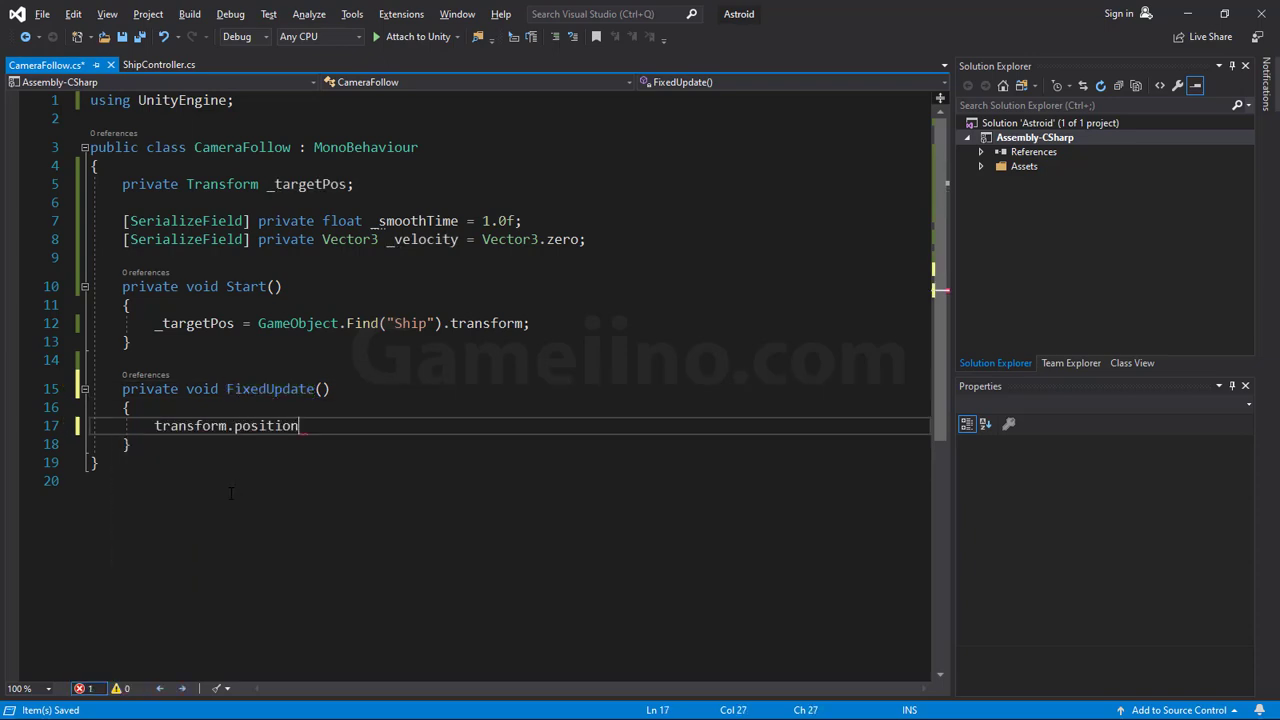
text(= V)
text(ec)
key(Tab)
text(Sm)
key(Tab)
text(();)
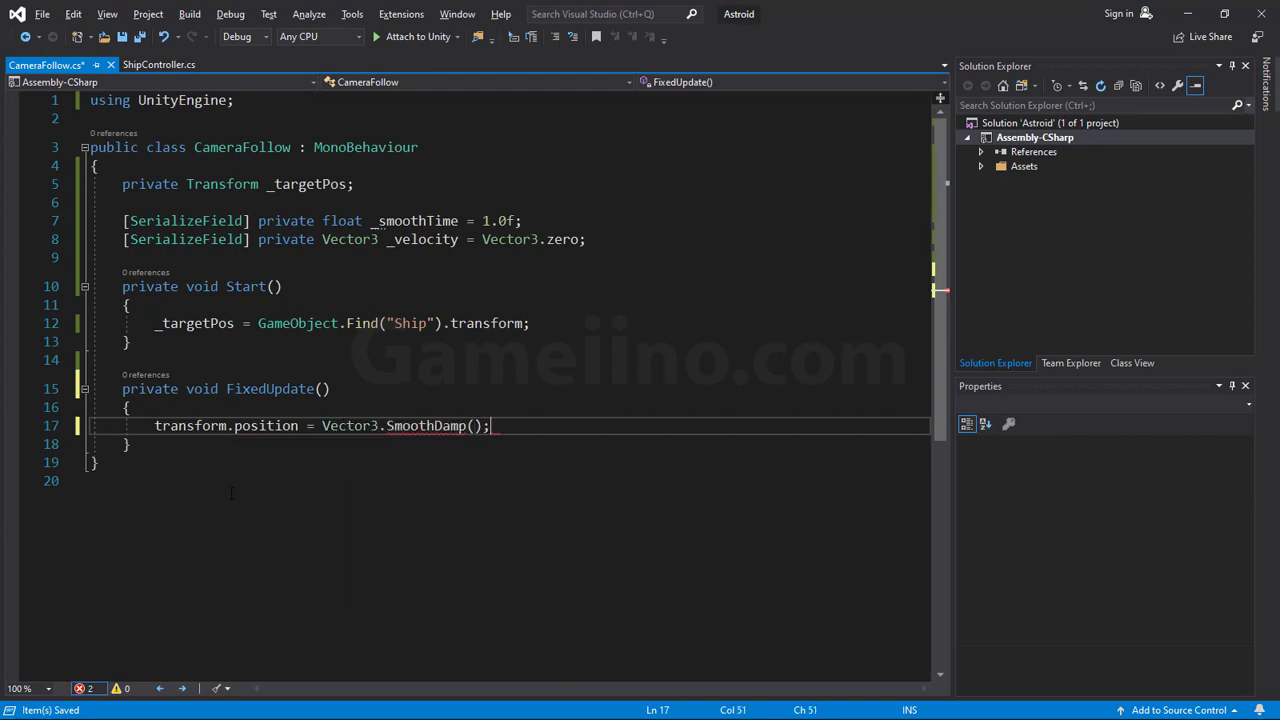
mouse_move(432, 430)
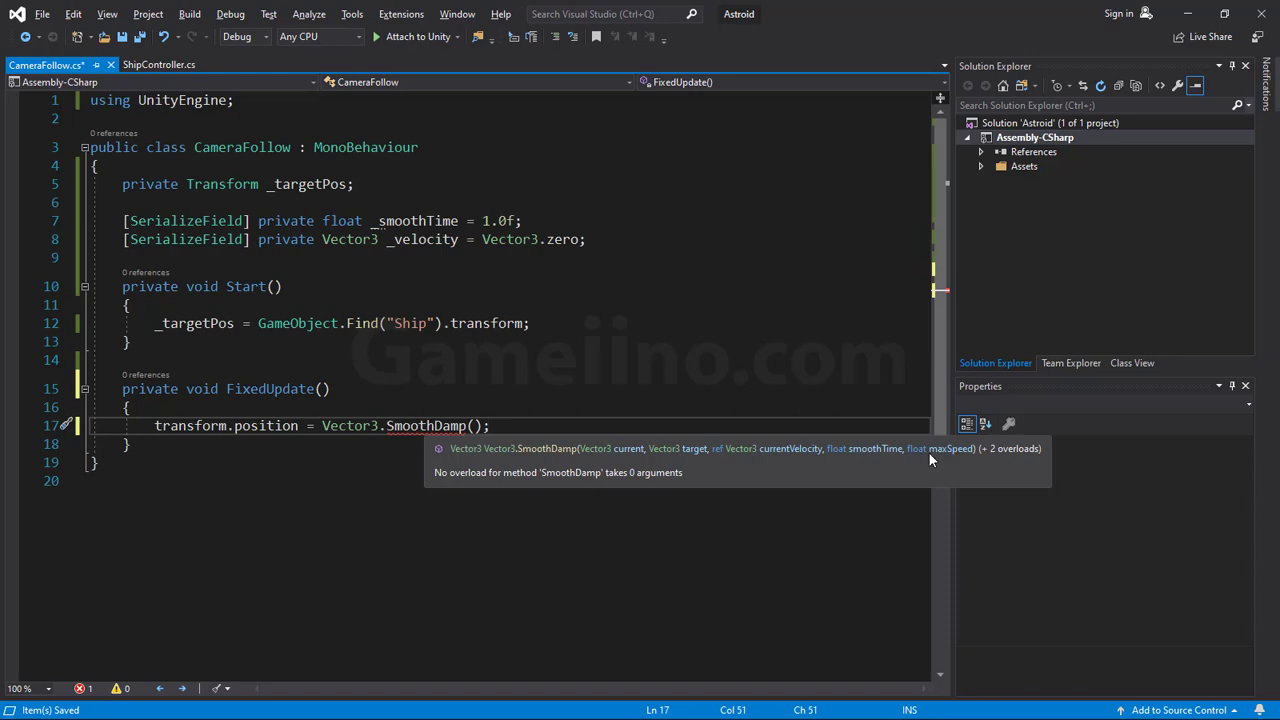
- Fill SmoothDamp's arguments with transform.position, a blank target, ref _velocity and _smoothTime
key(Left)
key(Left)
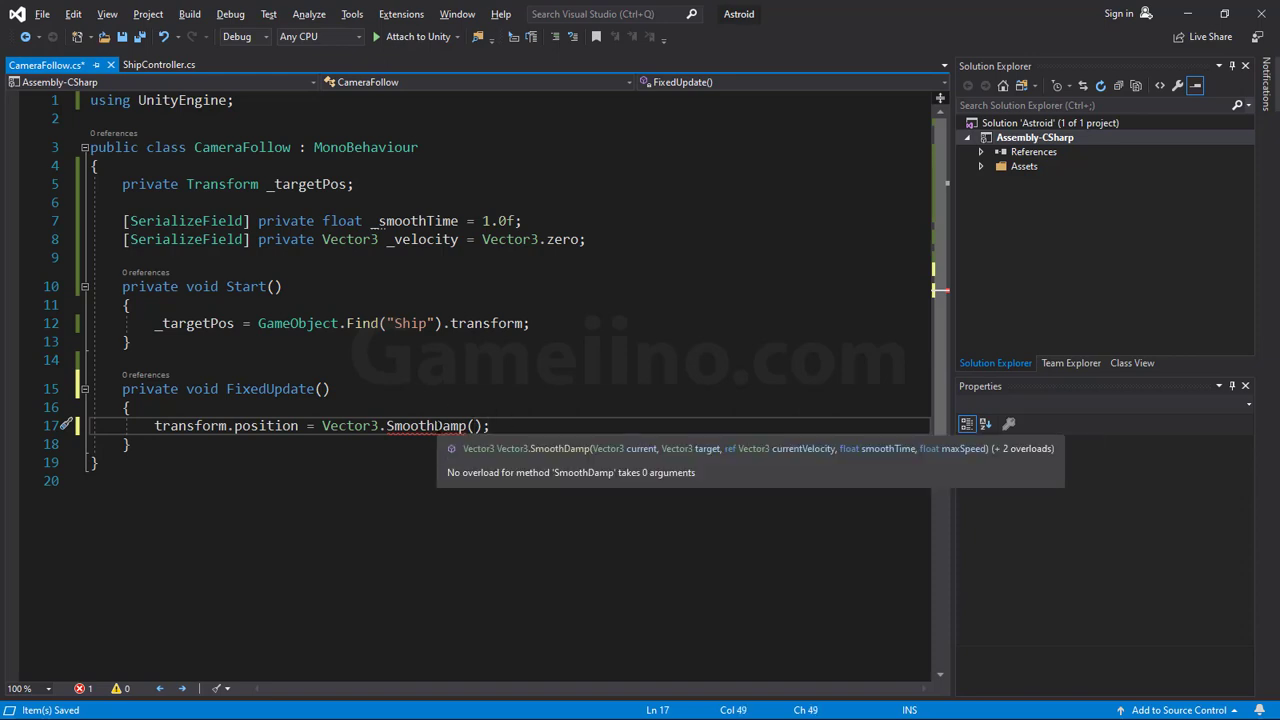
key(Return)
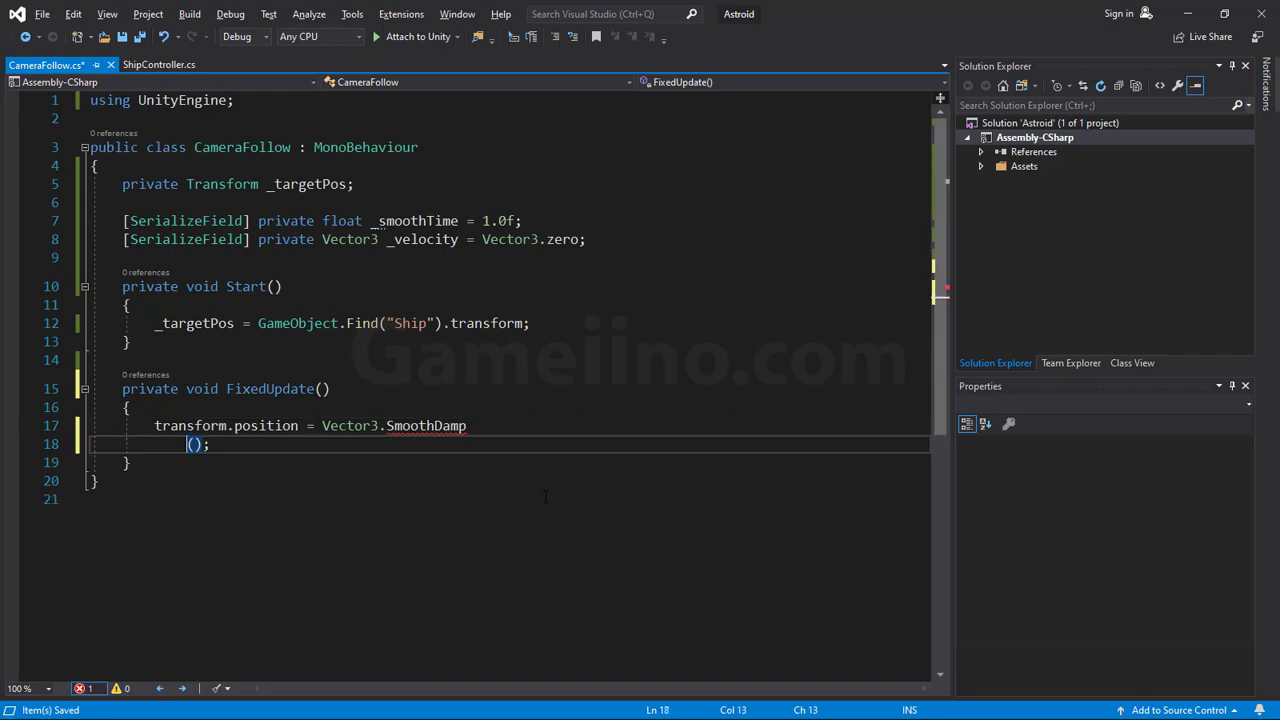
key(Right)
text(transform.po)
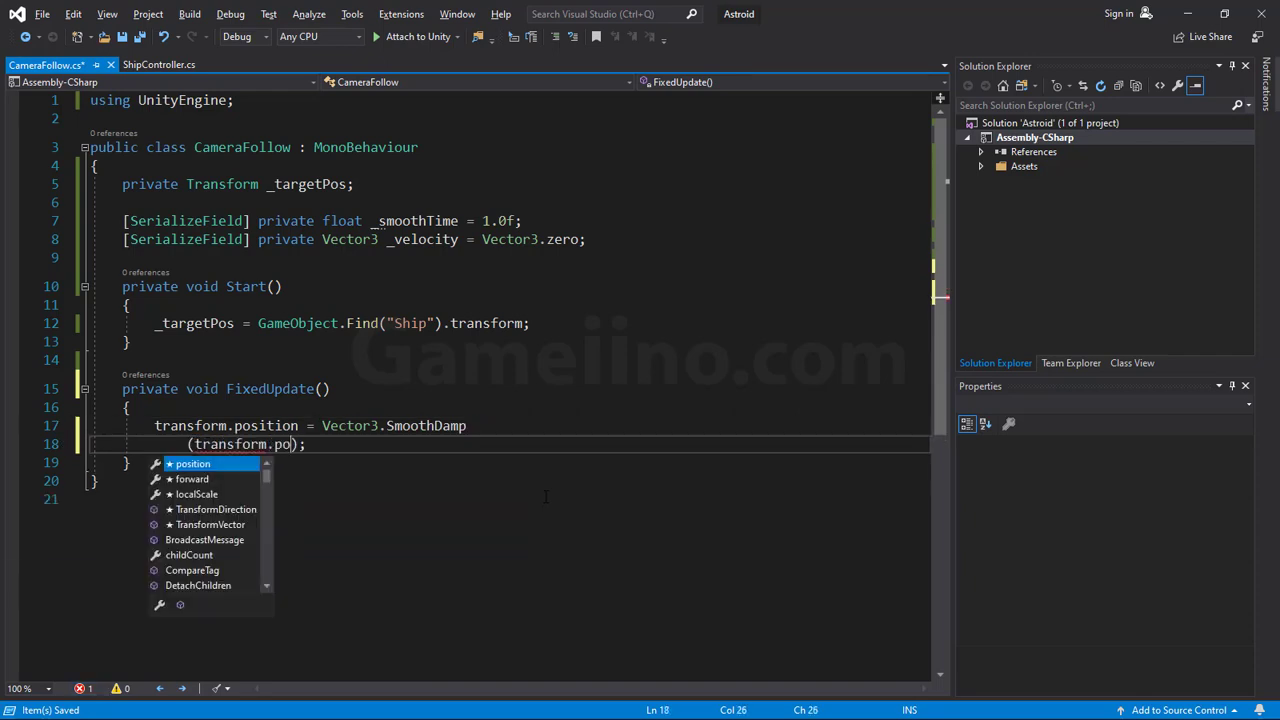
key(Tab)
text(, )
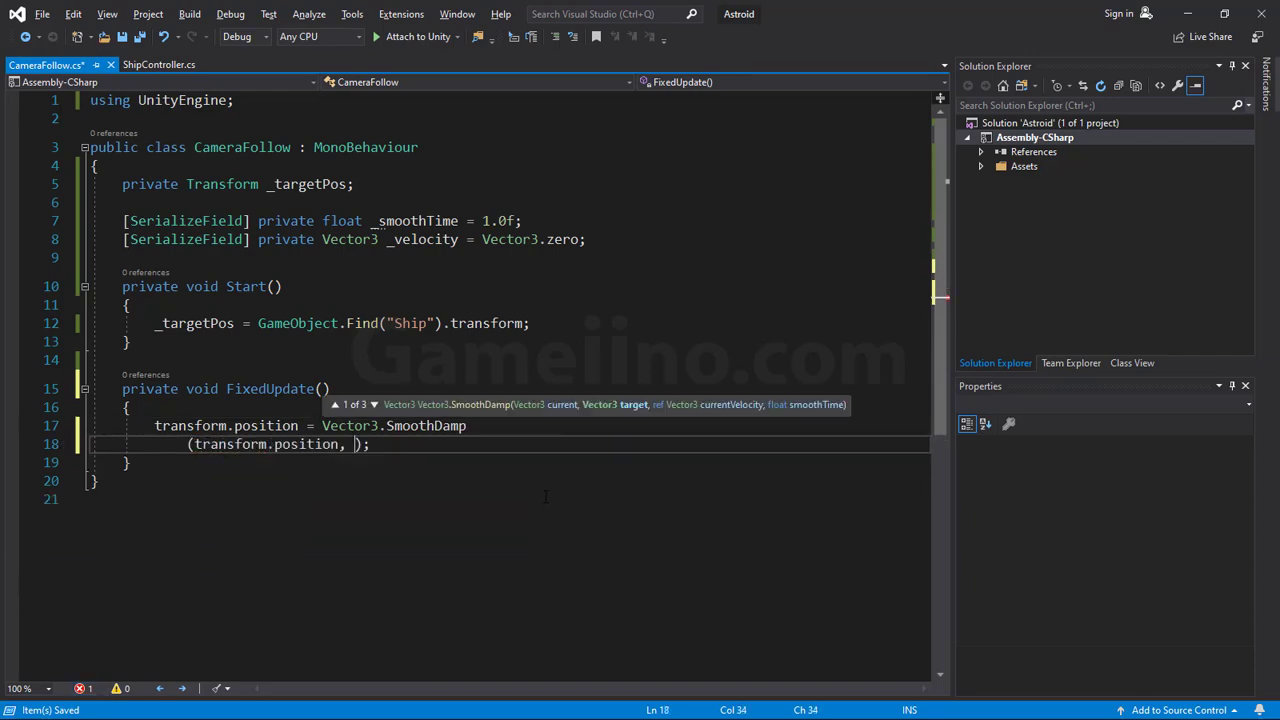
text(,)
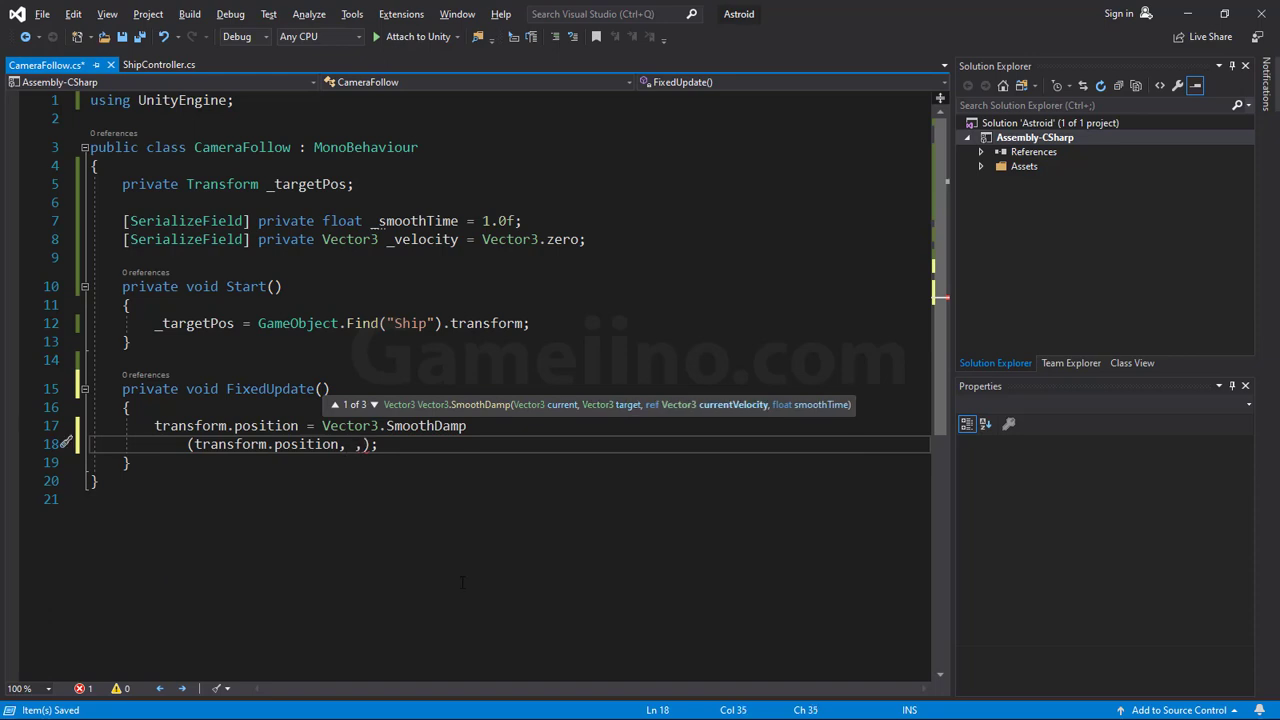
text(ref )
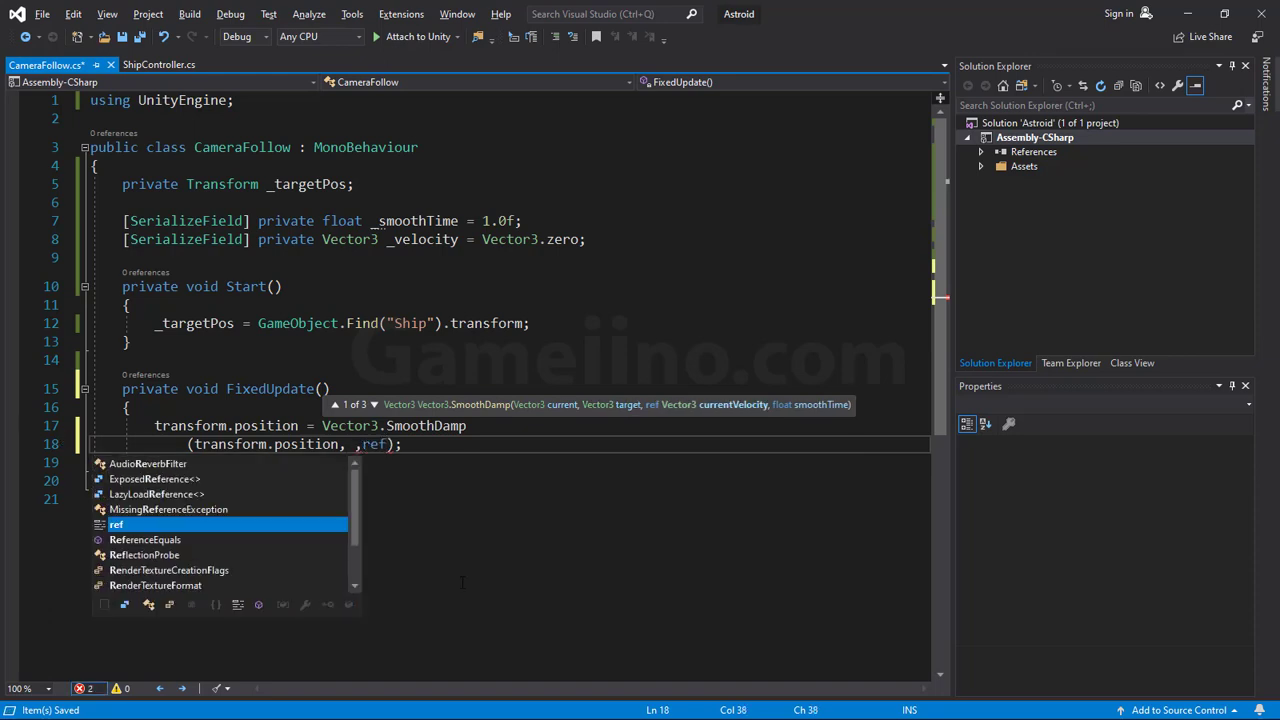
text(_ve)
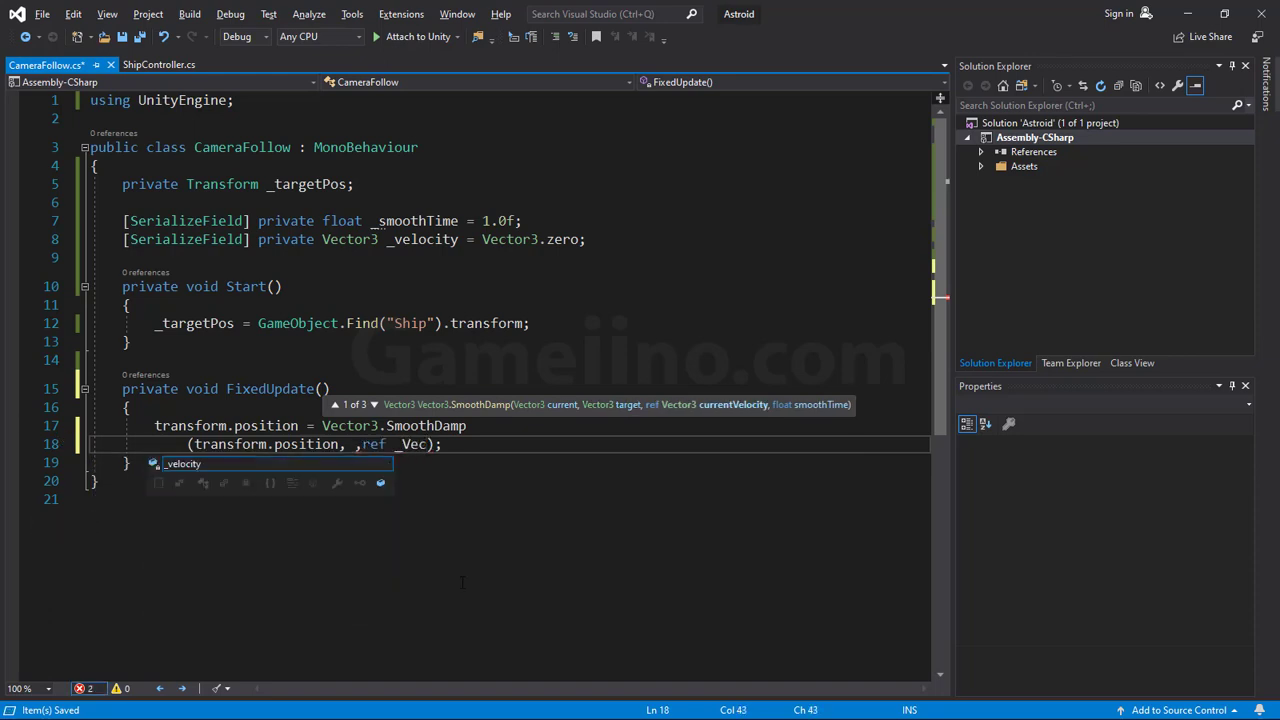
key(Tab)
text(, )
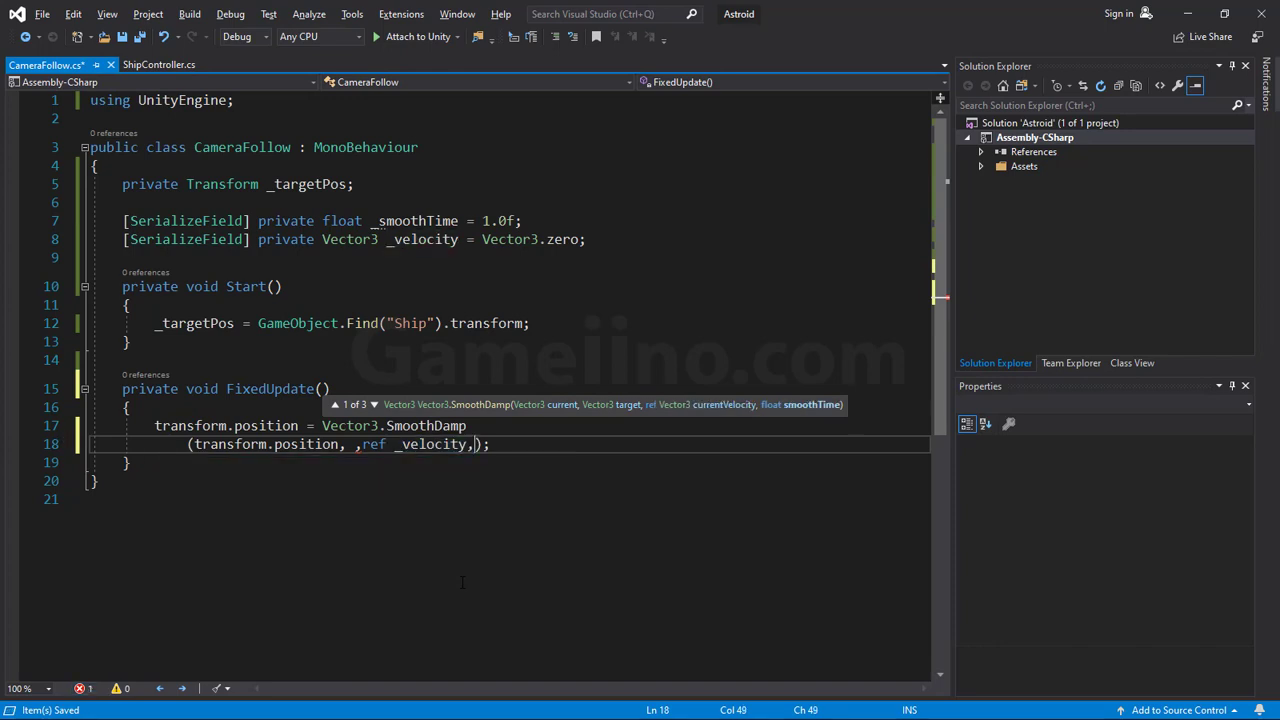
text(_smoo)
key(Tab)
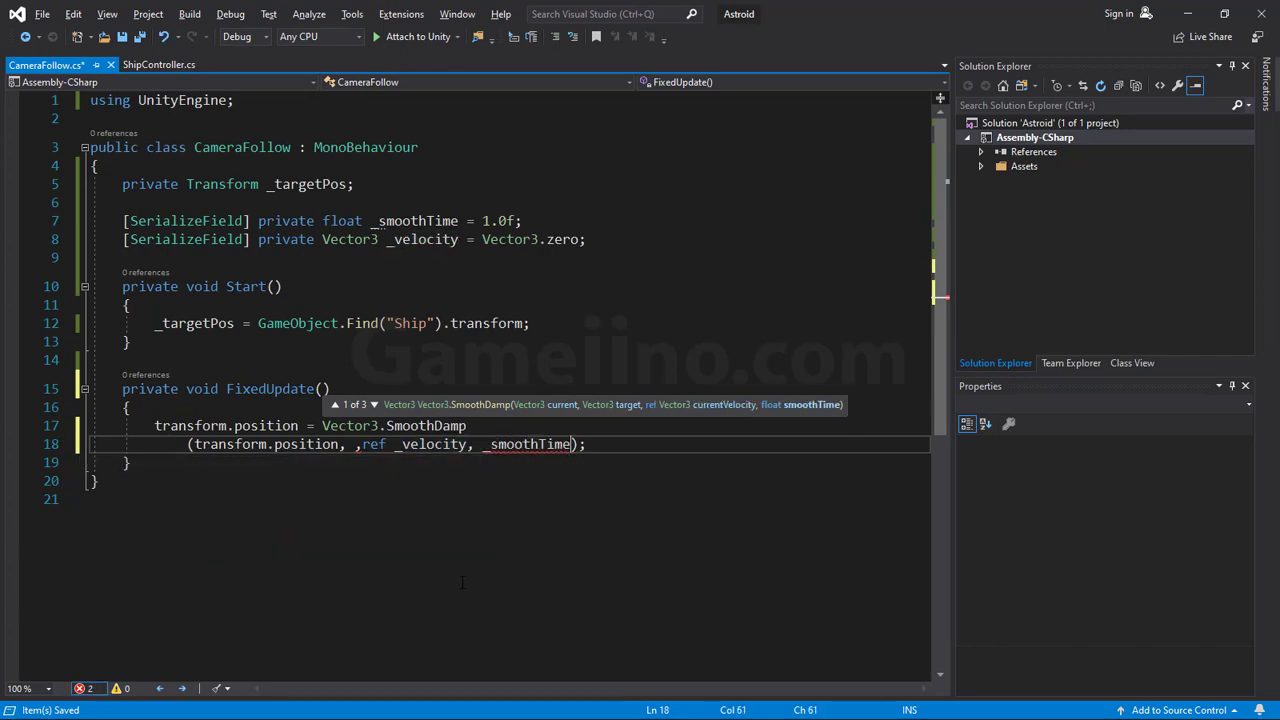
text();)
click(356, 444)
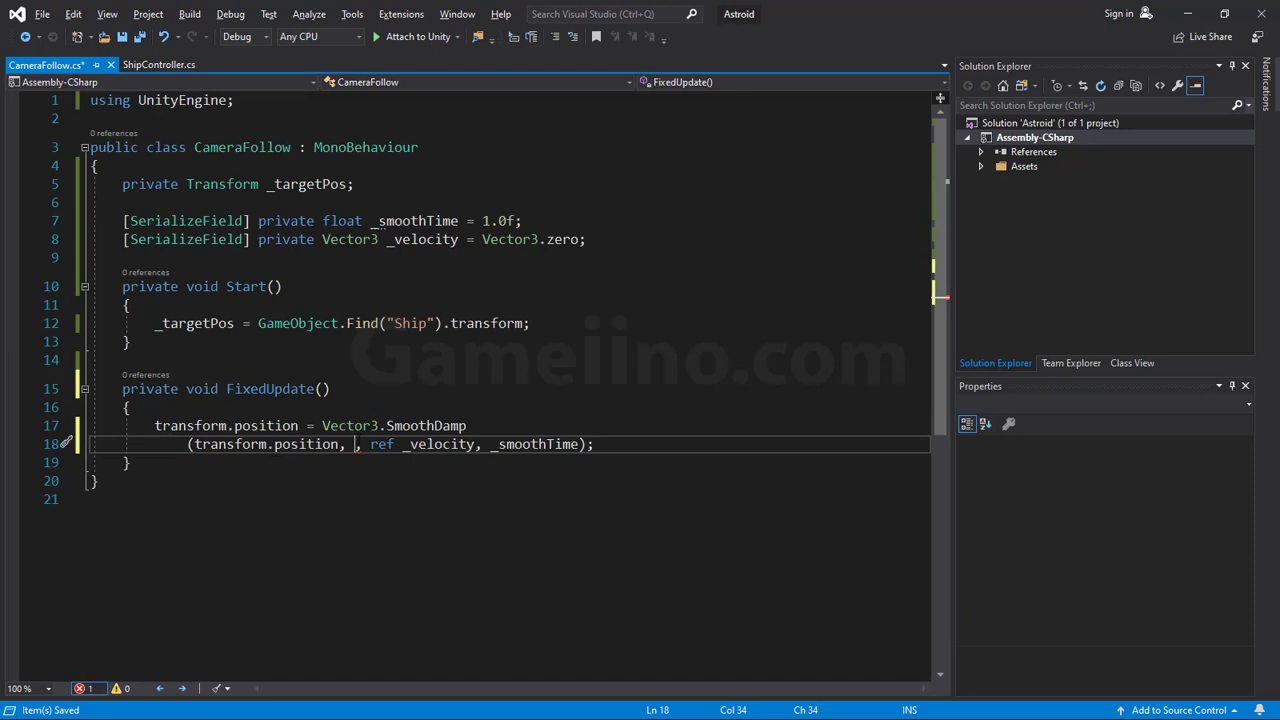
click(262, 468)
key(Return)
key(Return)
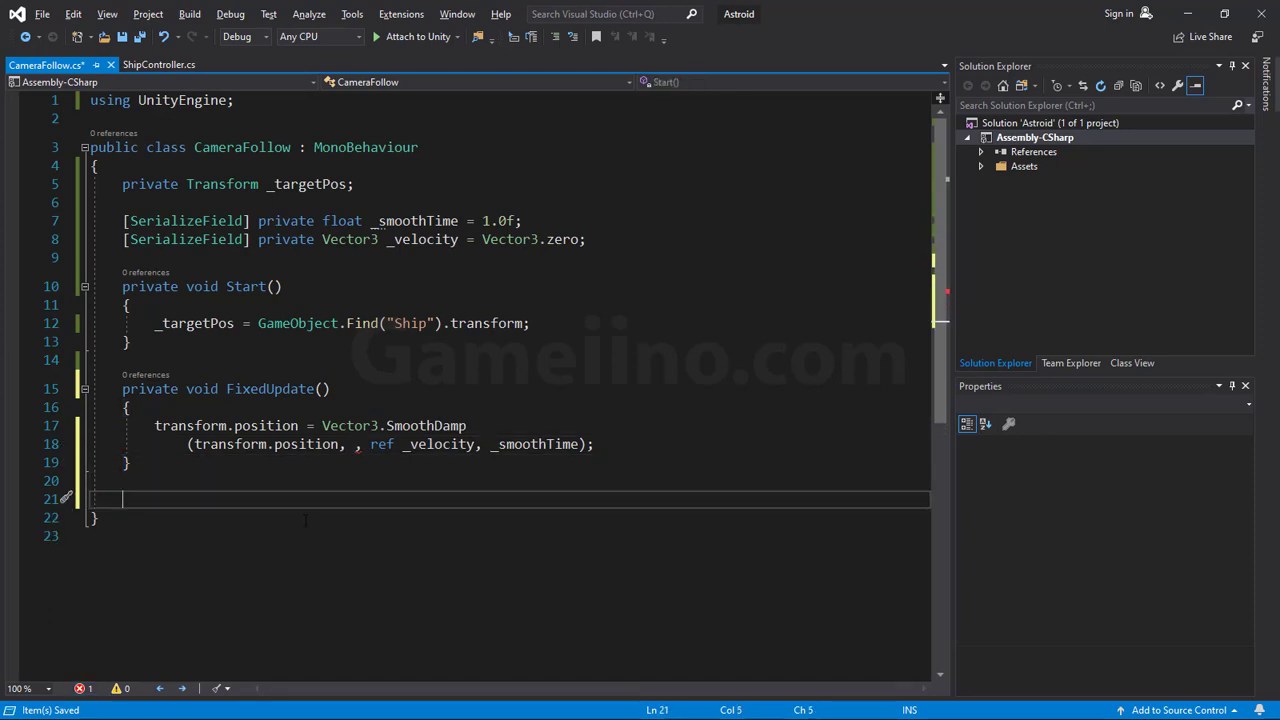
- Declare a new private Vector3 GetTargetPosition() method with an opening body brace
text(private )
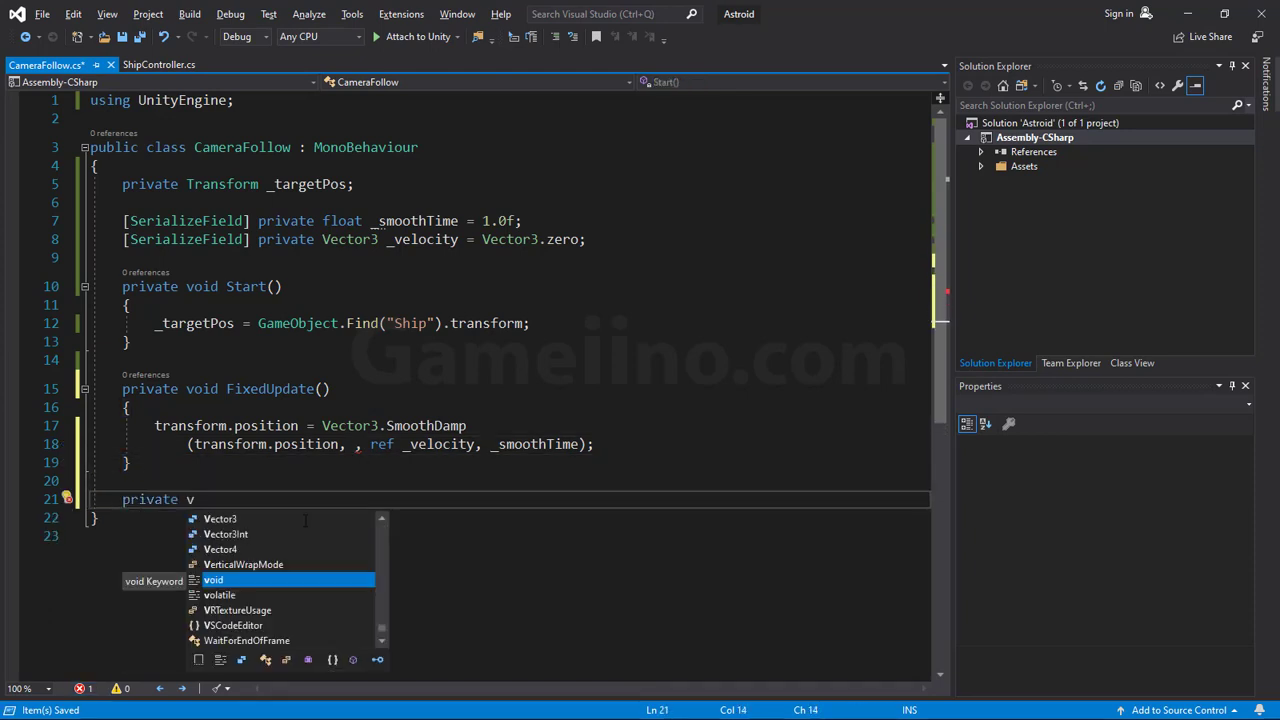
text(Vec)
key(Tab)
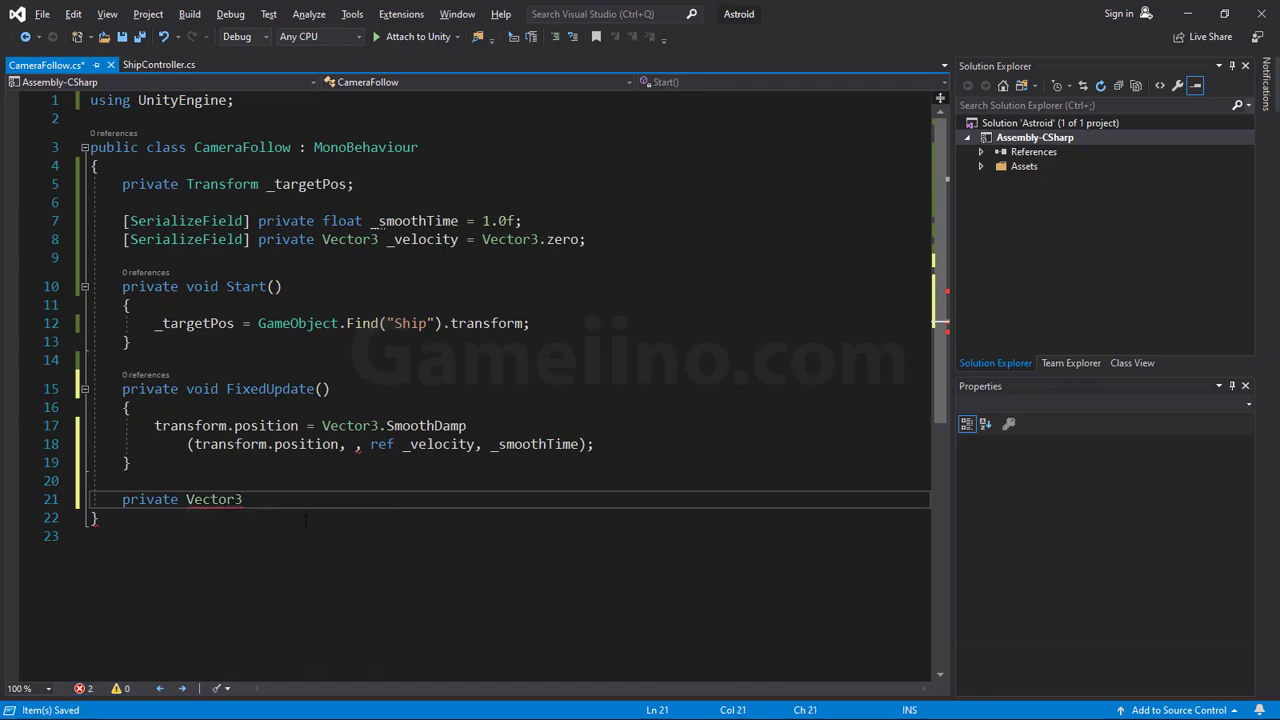
text(Get)
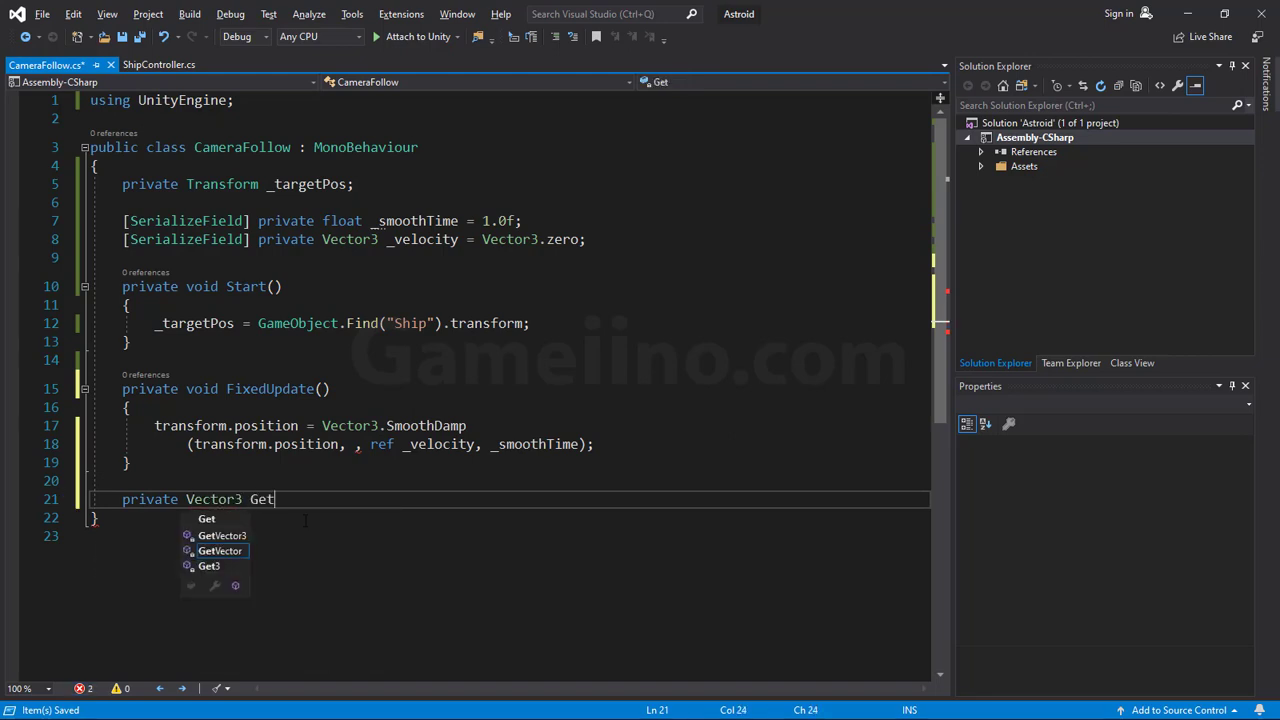
text(TargetP)
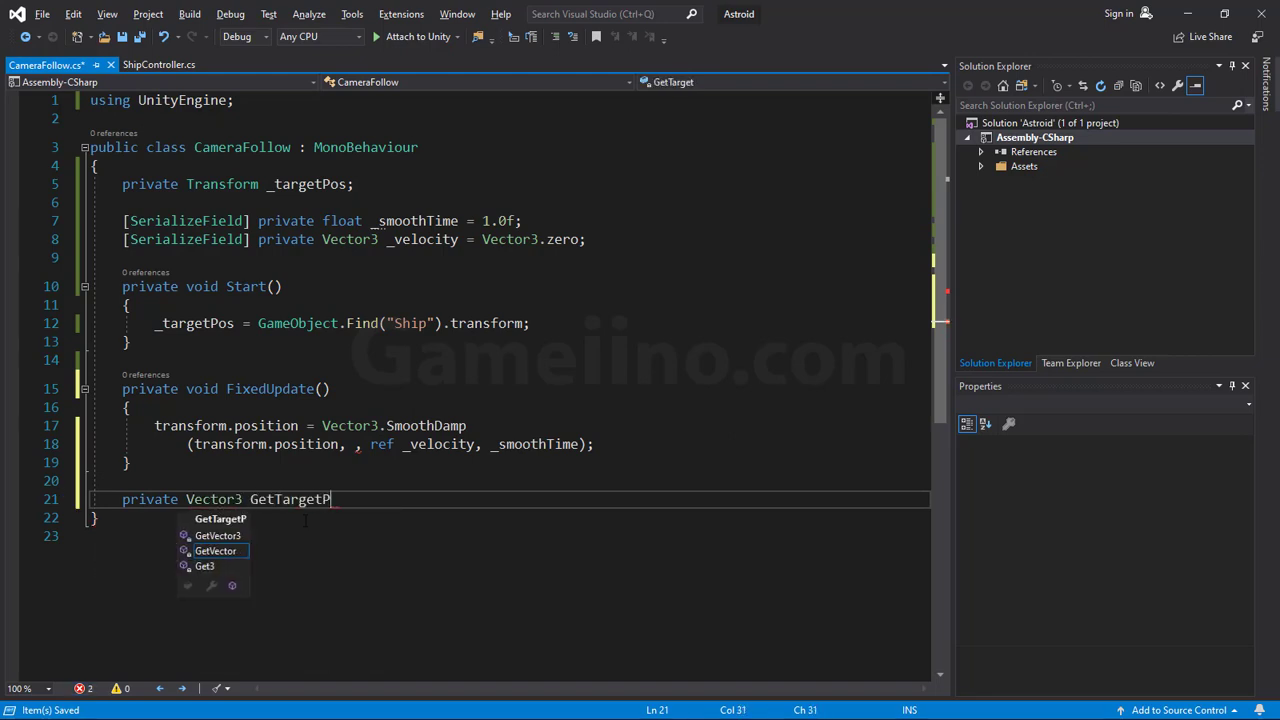
text(osition)
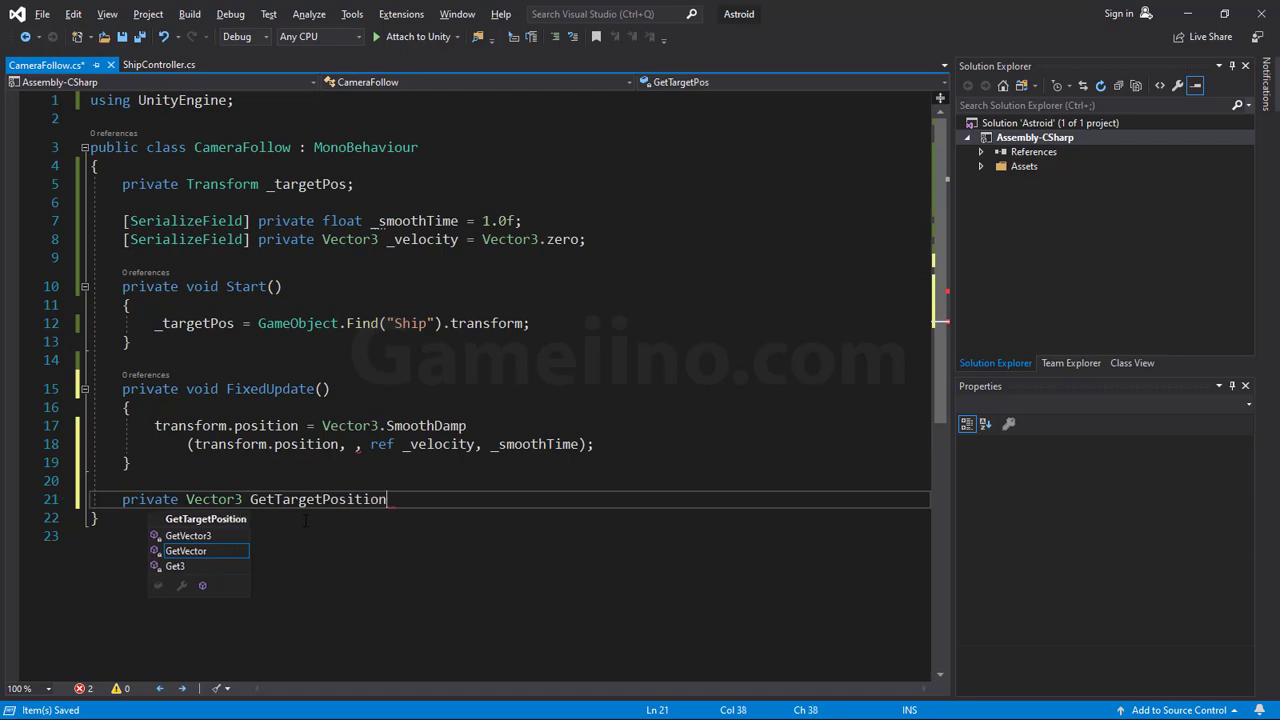
text(())
key(Return)
text({)
key(Return)
- Pass GetTargetPosition() as the target argument of the SmoothDamp call on line 18
double_click(300, 500)
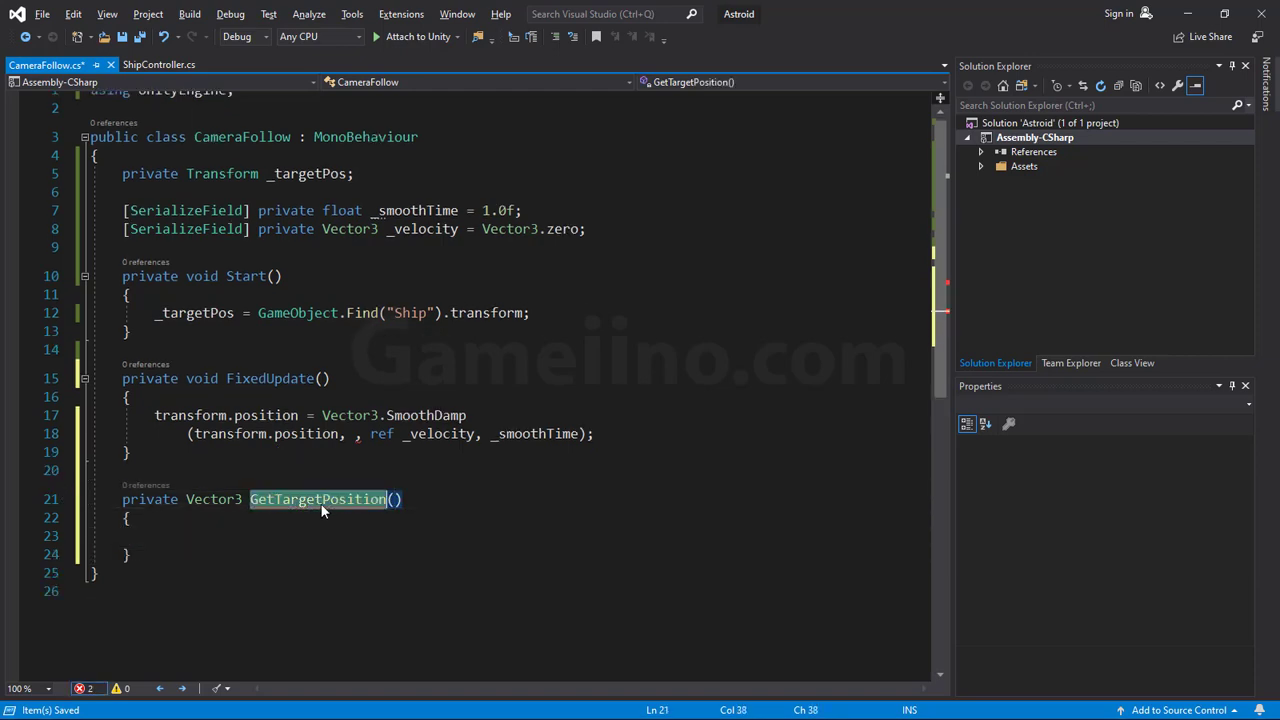
key(ctrl+c)
click(352, 434)
key(ctrl+v)
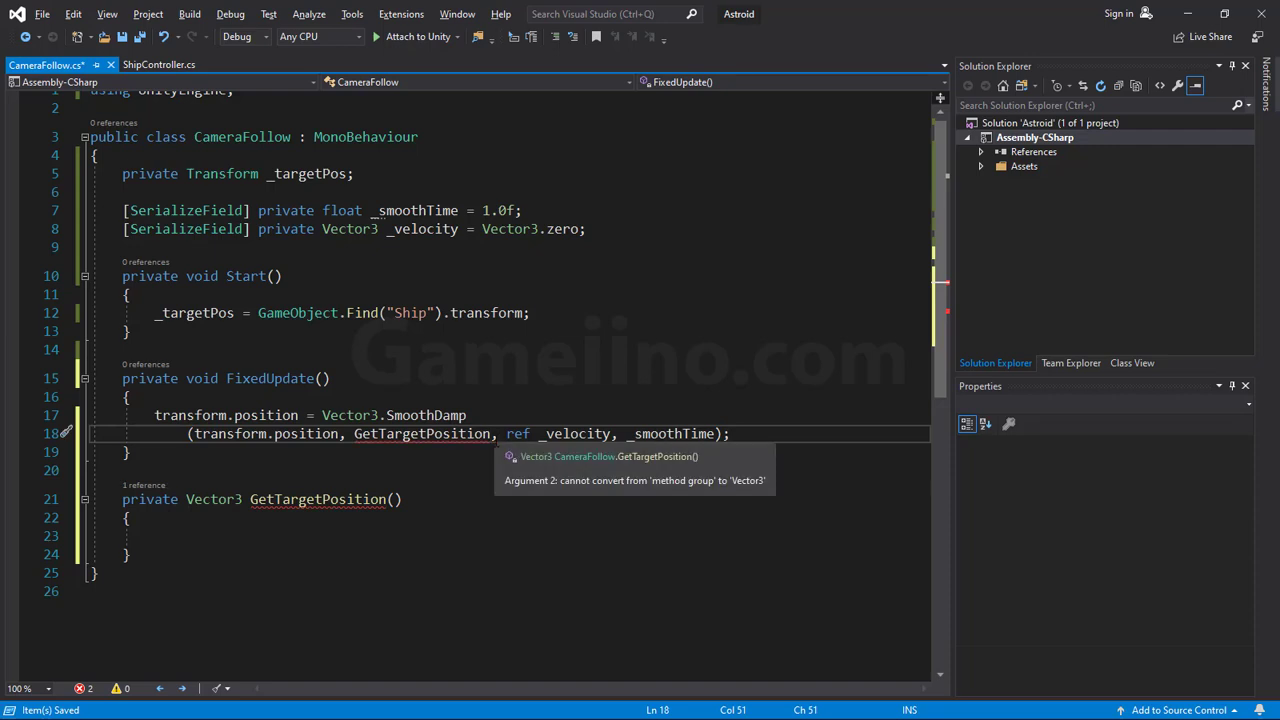
text(())
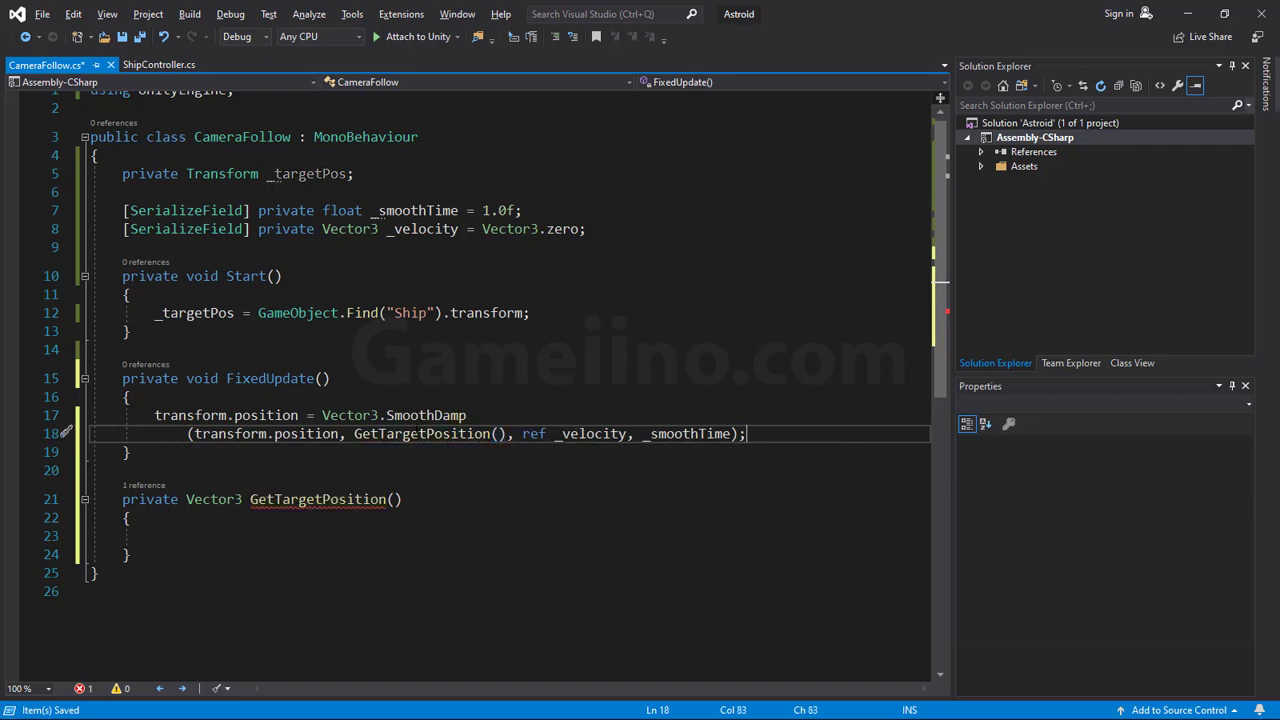
- Start a local 'Vector3 targetPosition = new Vector3(' inside GetTargetPosition
click(231, 549)
click(248, 535)
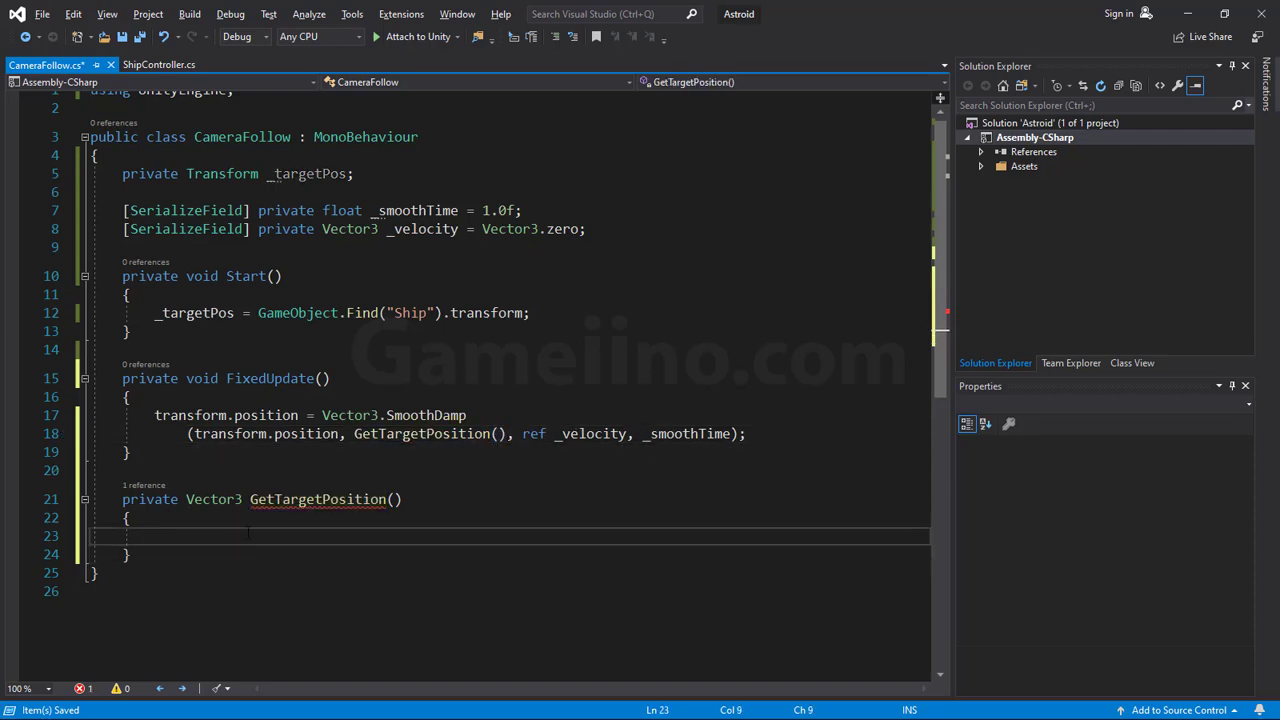
scroll(309, 526, down, 2)
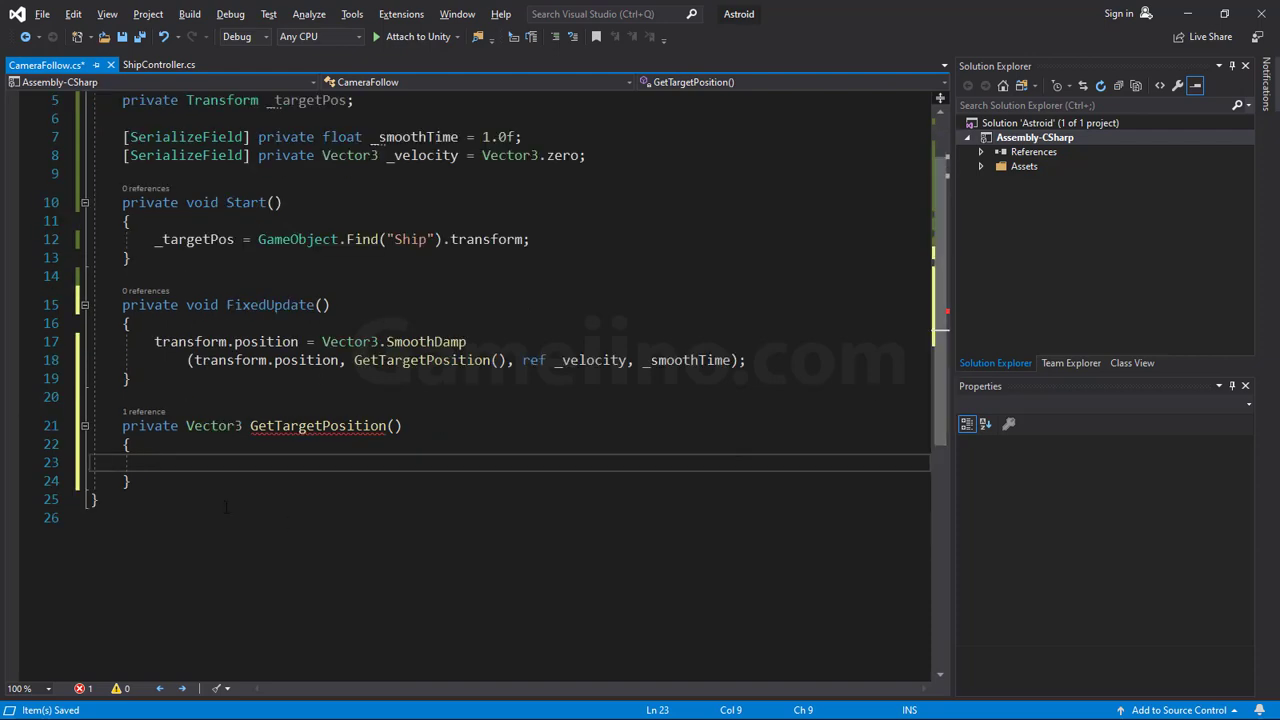
text(Vec)
key(Tab)
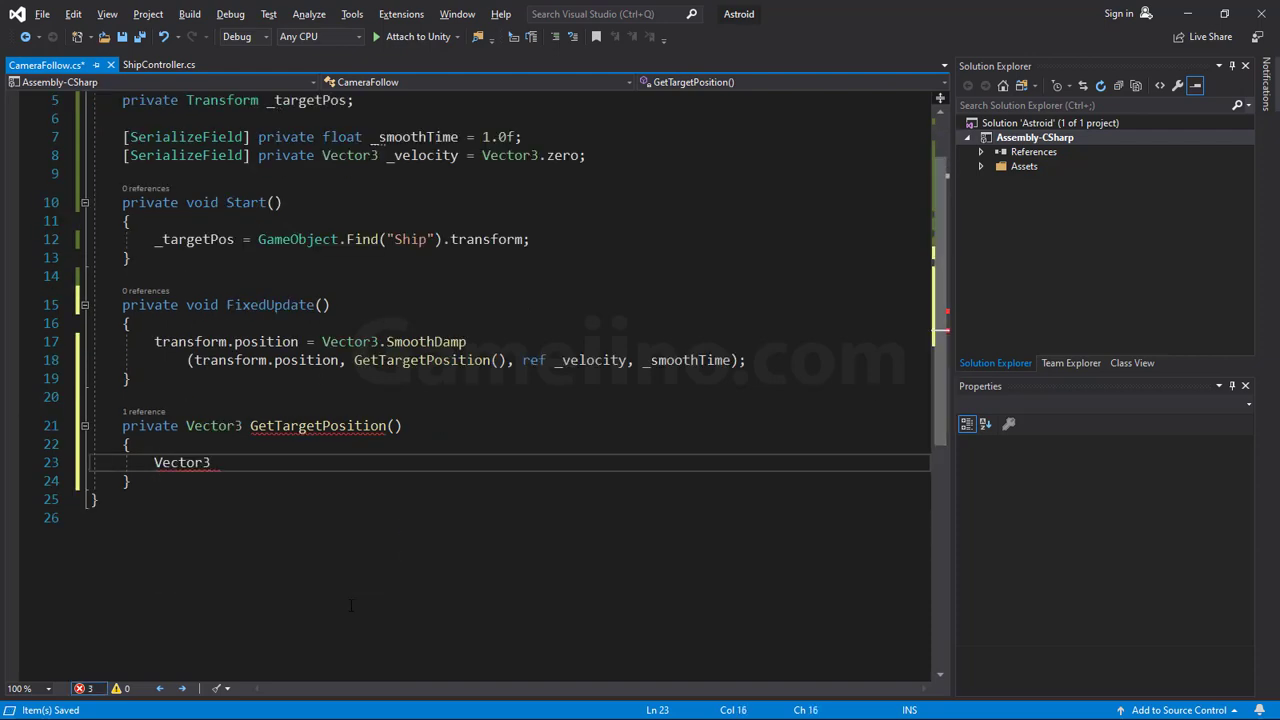
text( target)
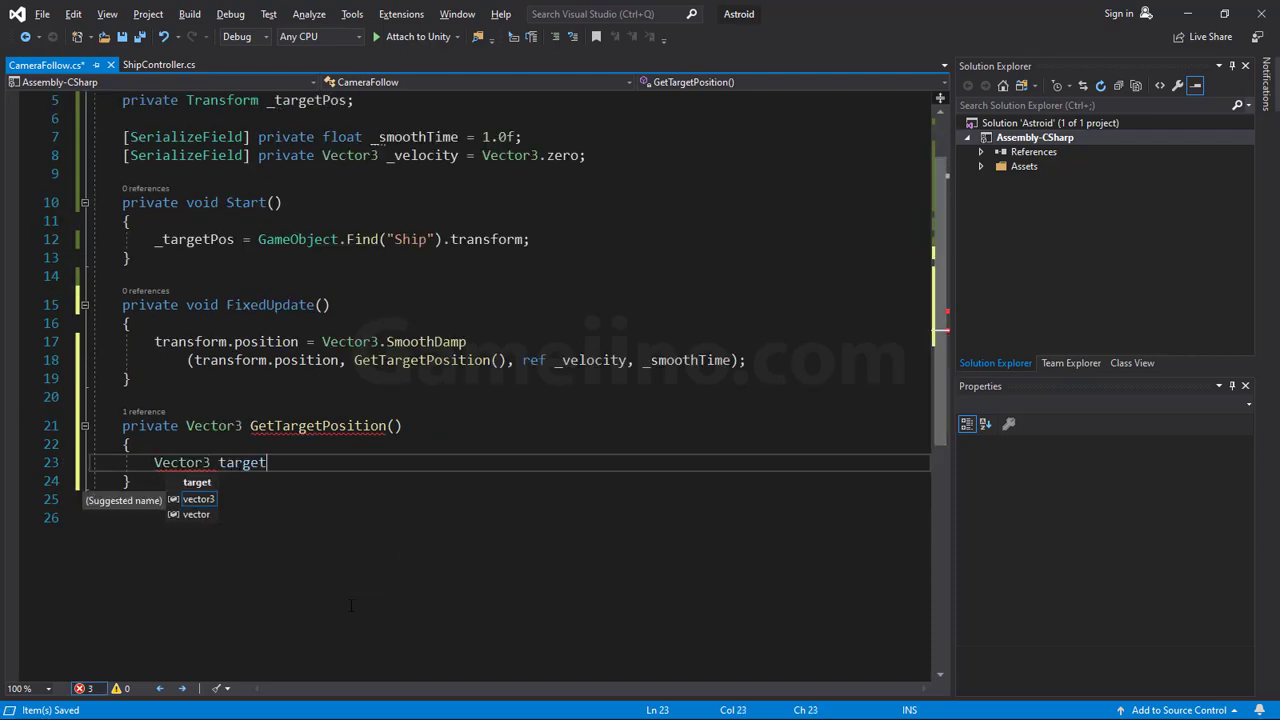
text(P)
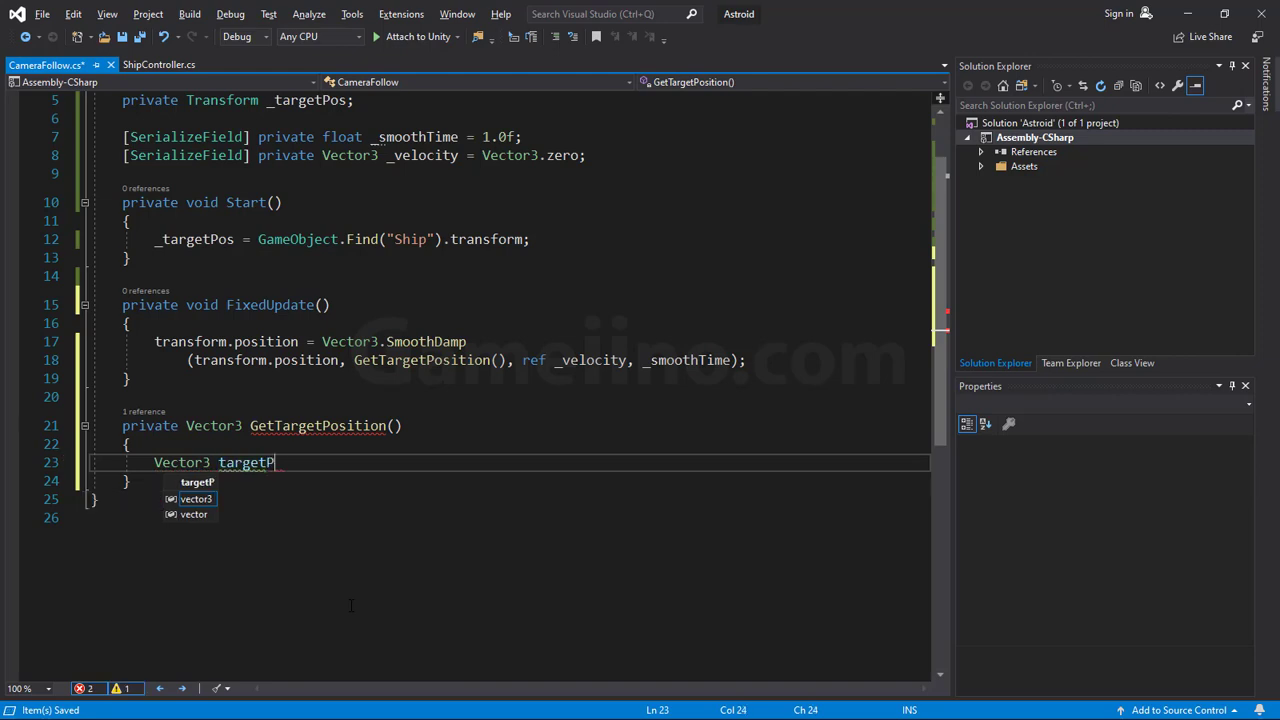
text(osition)
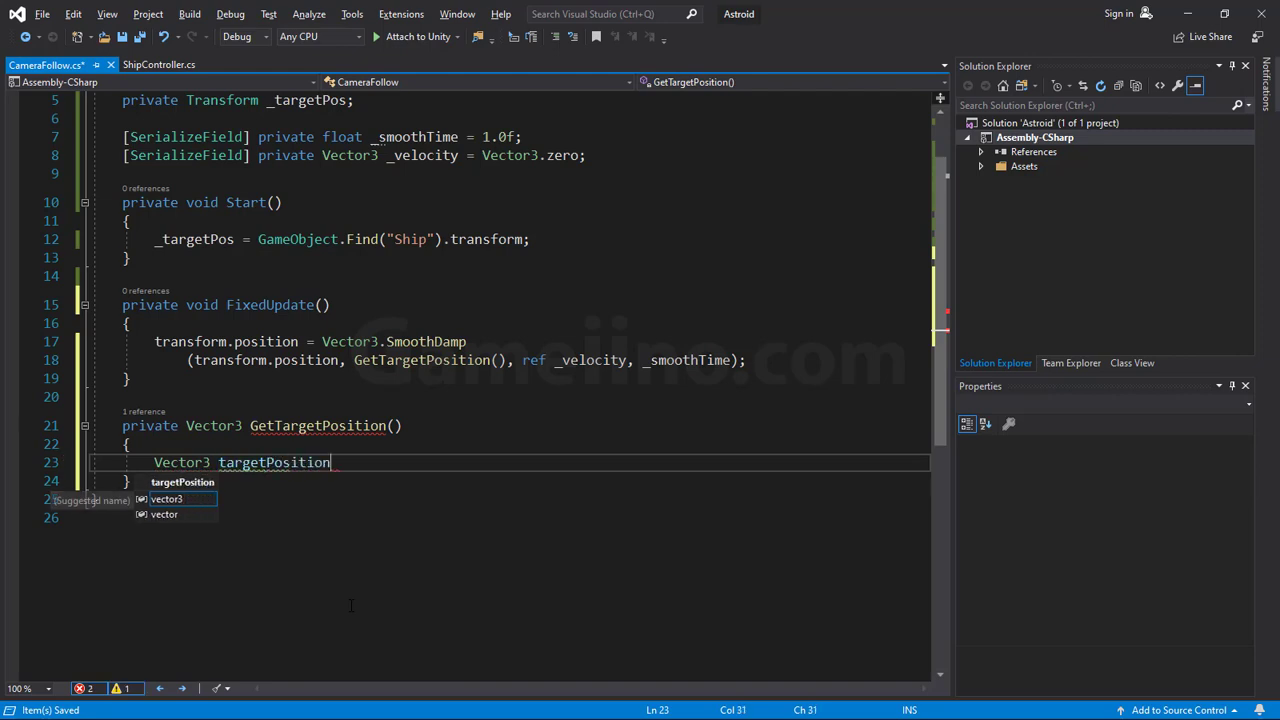
text( = new V)
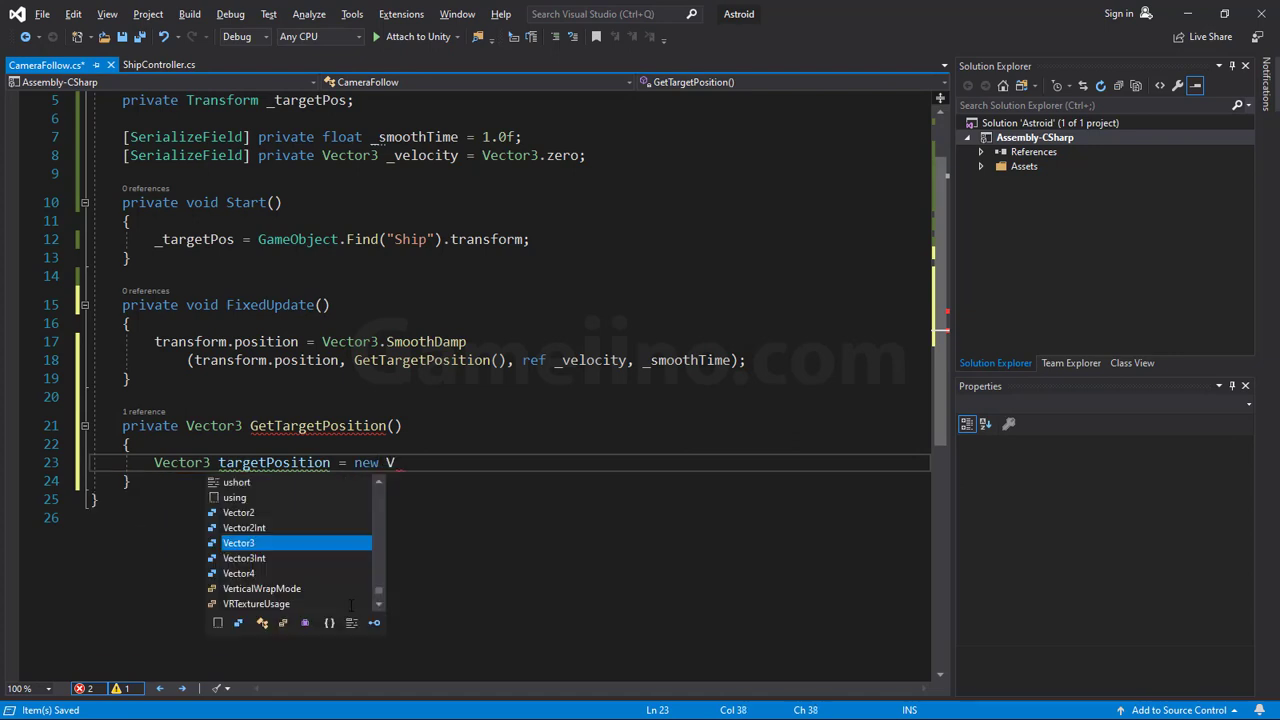
text(ec)
key(Tab)
text(()
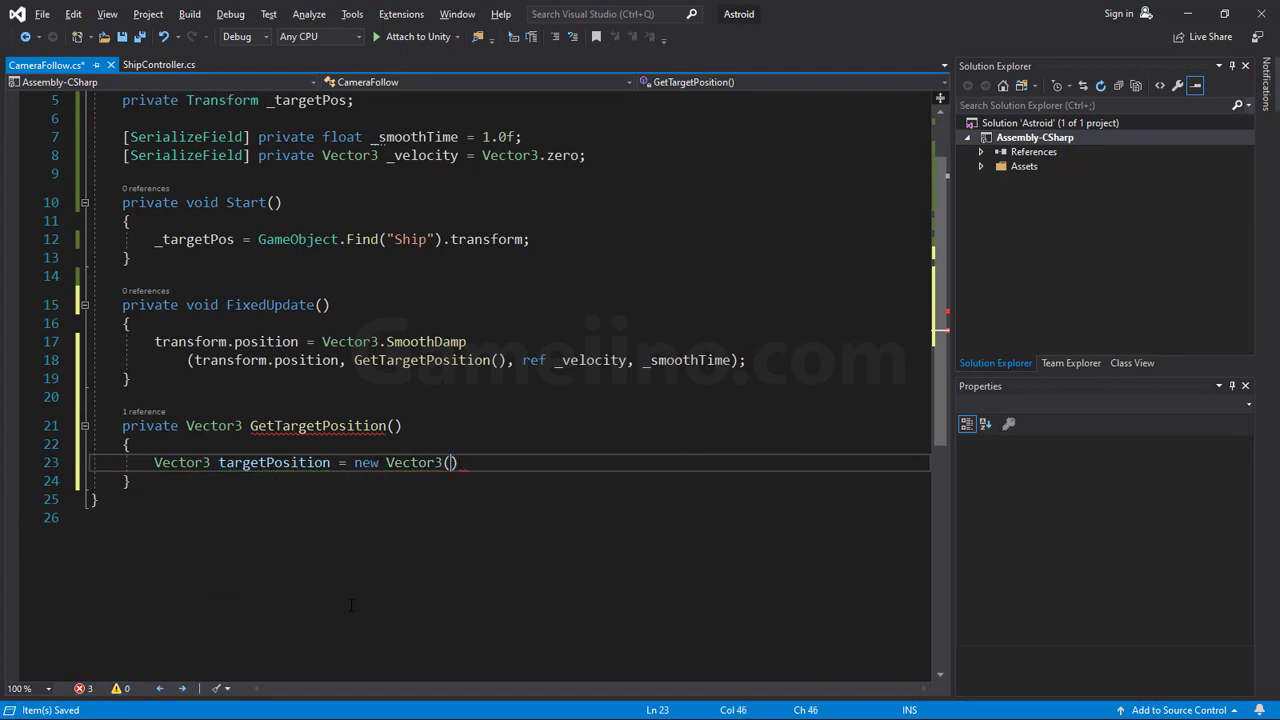
key(Left)
key(Return)
- Fill the constructor with _targetPos.position.x, _targetPos.position.y and transform.position.z
text(_t)
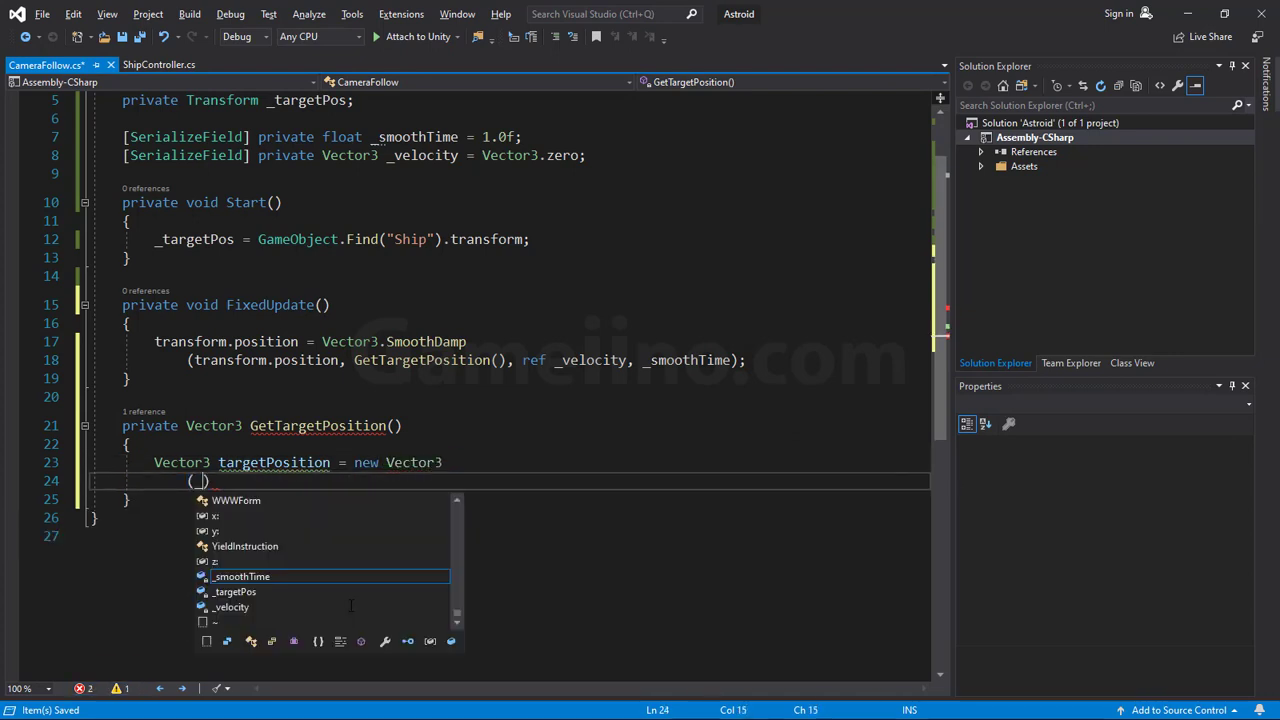
key(Tab)
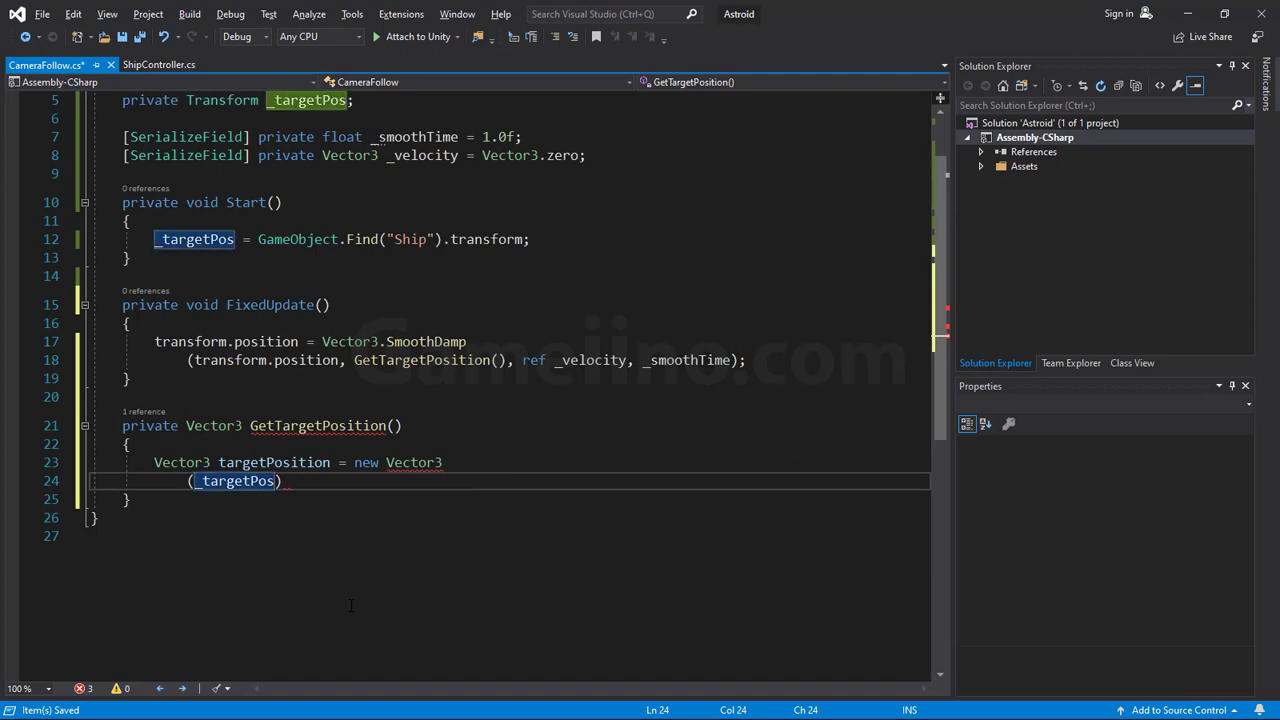
text(.pos.x,)
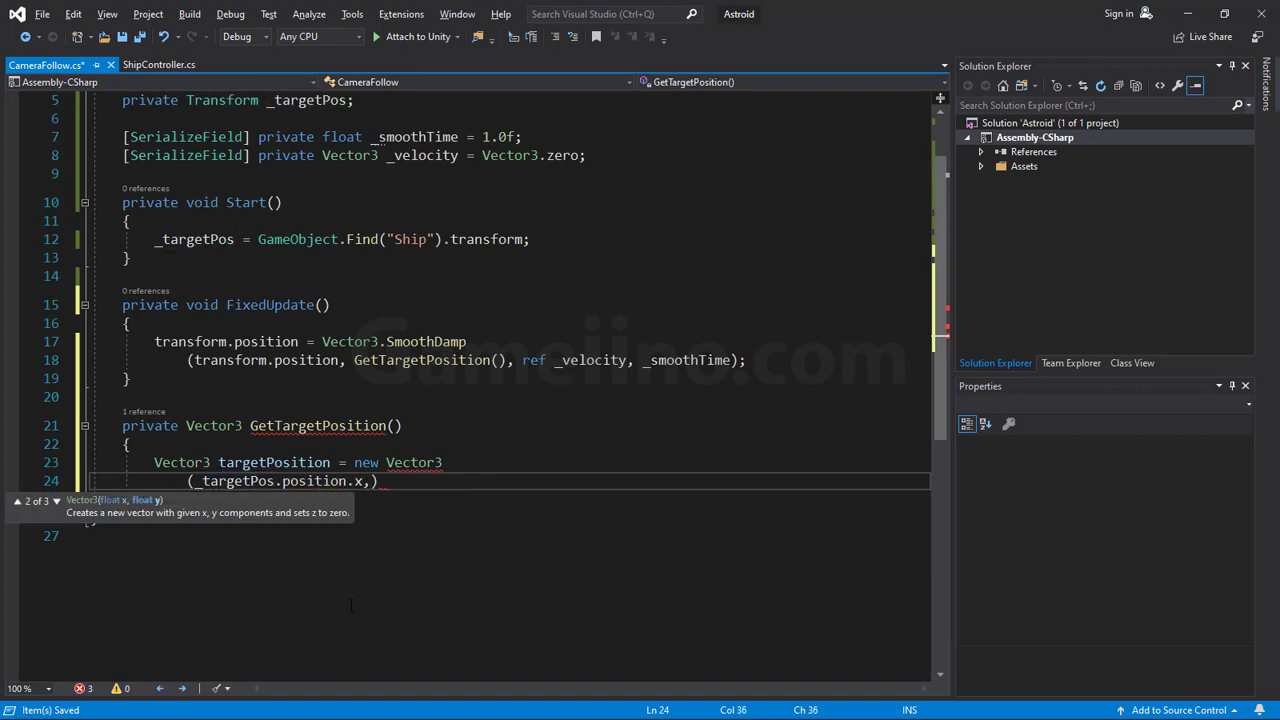
text(ta)
key(BackSpace)
key(BackSpace)
text(_t)
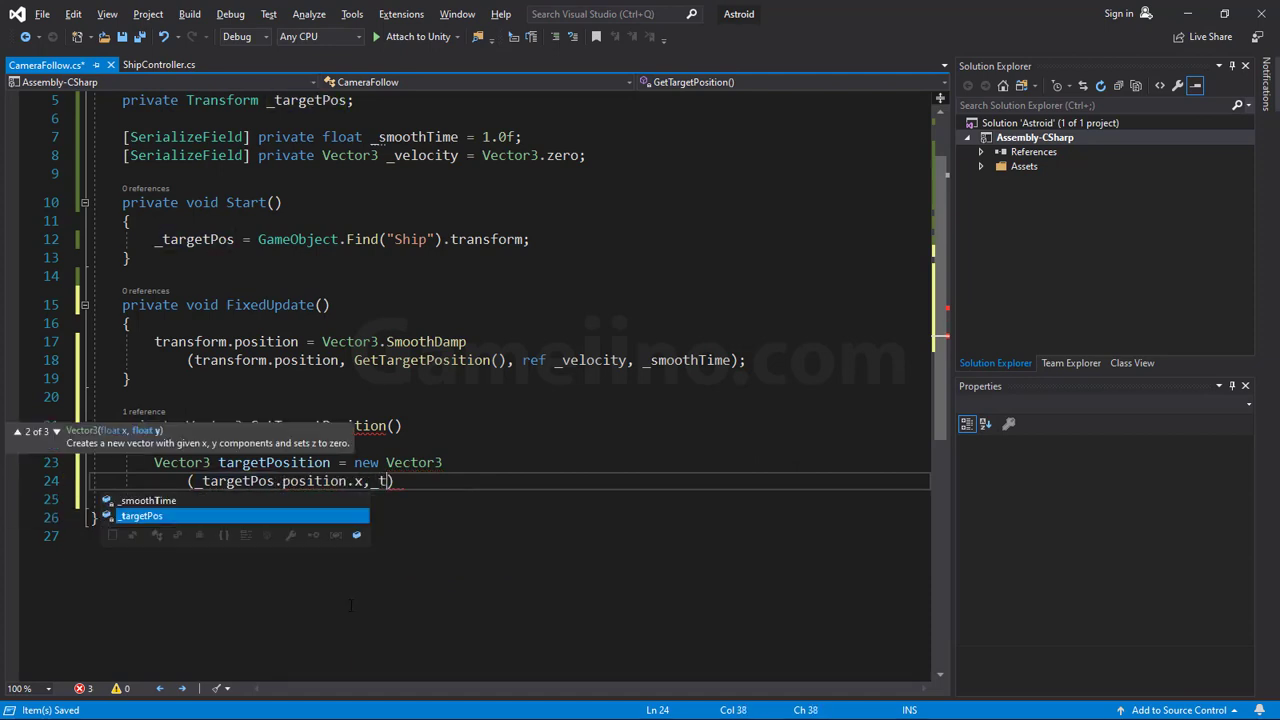
text(ar)
key(Tab)
text(.po)
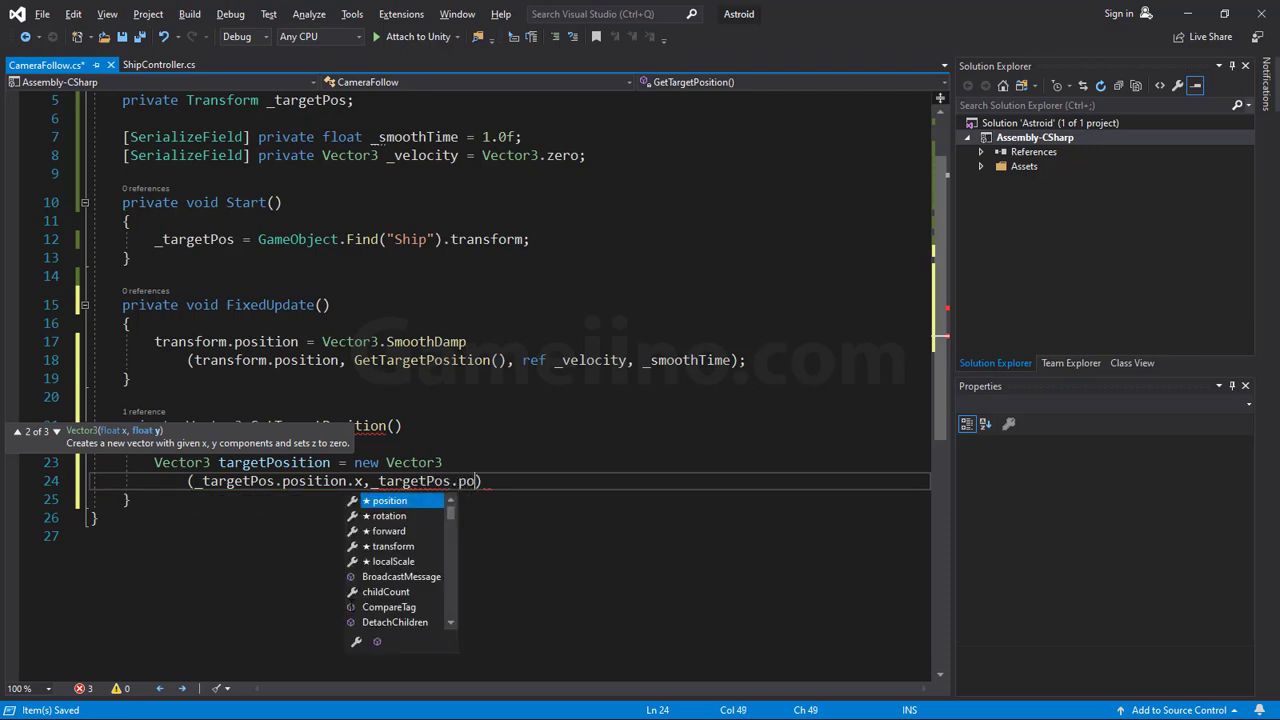
key(Tab)
text(.y);)
key(Left)
key(Left)
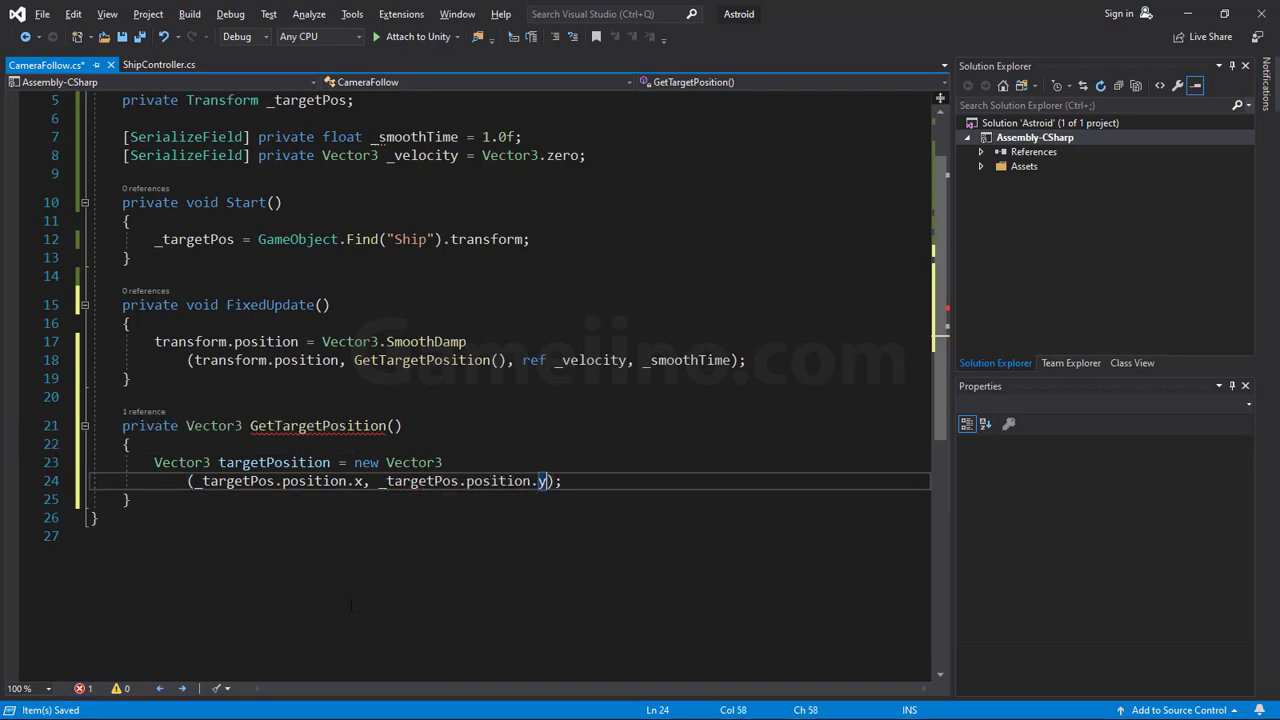
text(, transform.p)
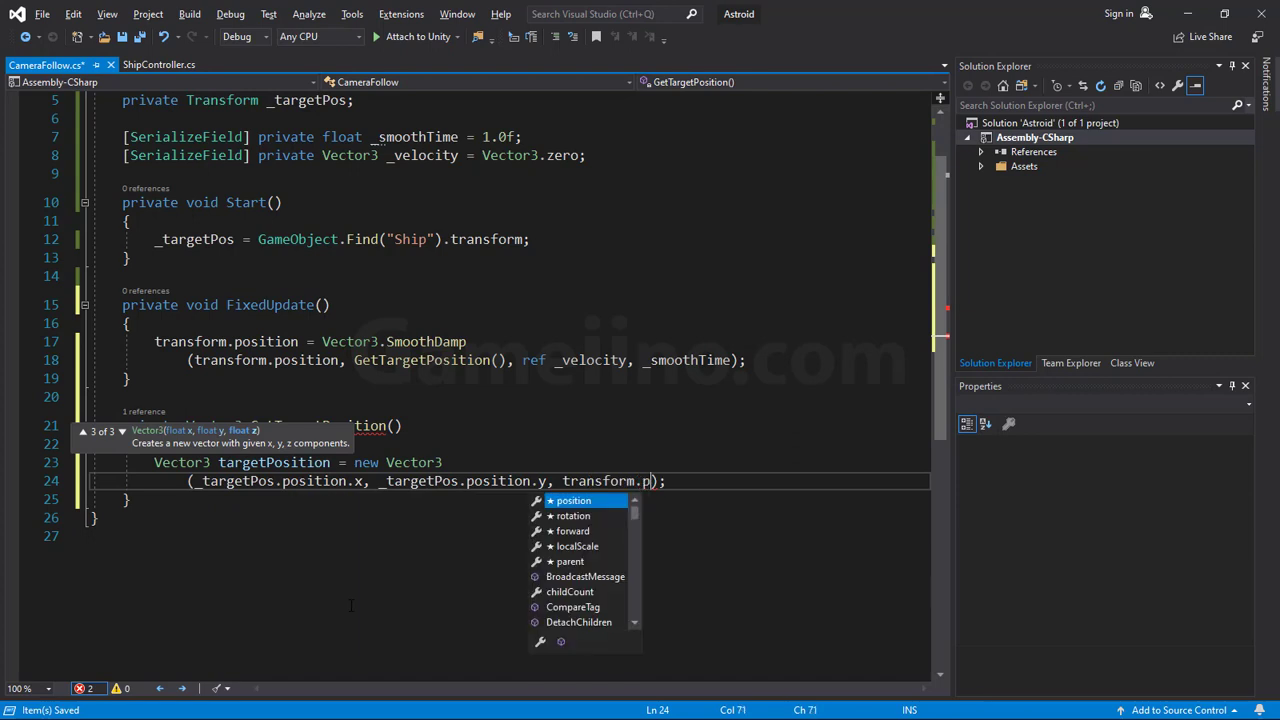
key(Tab)
text(.z00)
key(BackSpace)
key(BackSpace)
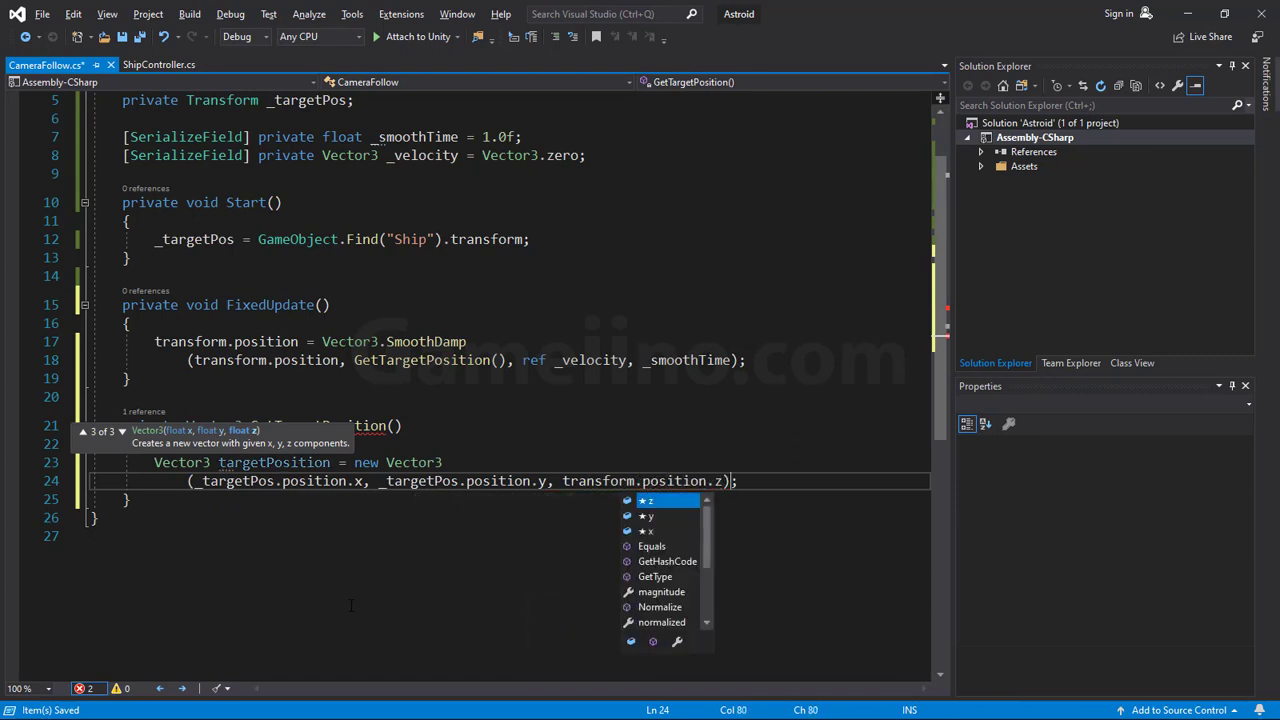
key(Escape)
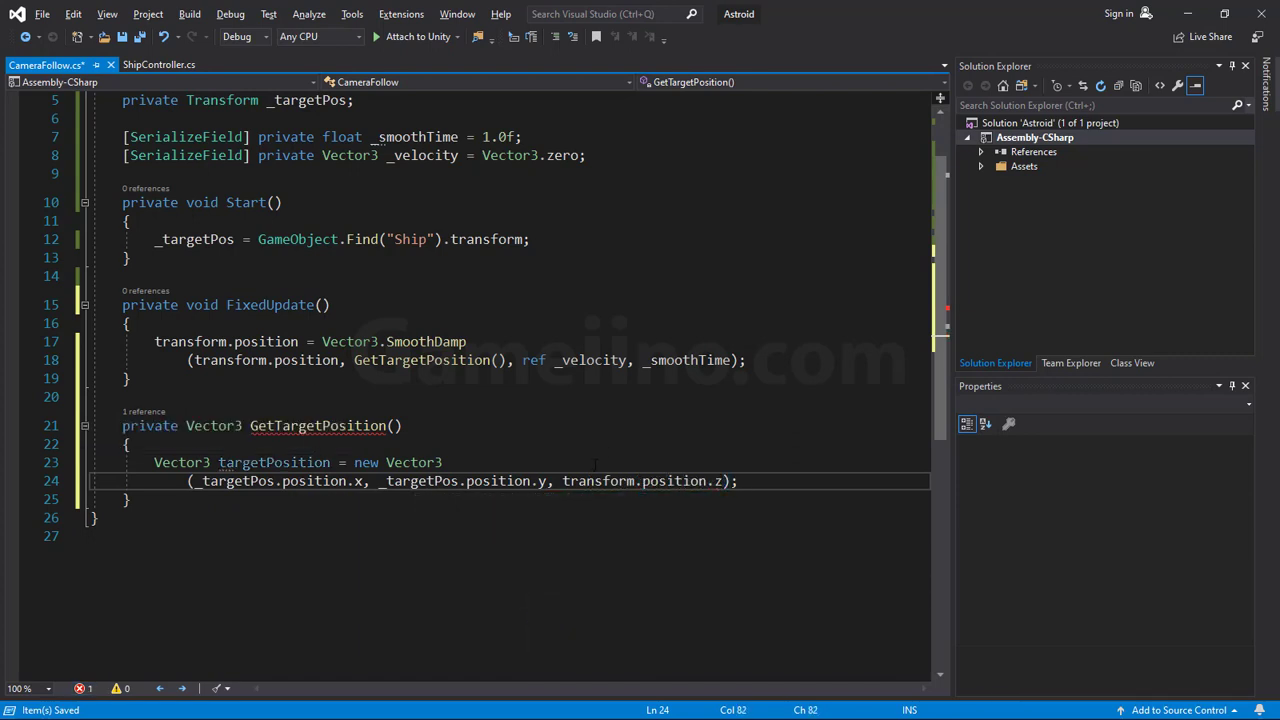
- Add 'return targetPosition;', save the CameraFollow script, and switch back to Unity
key(ctrl+s)
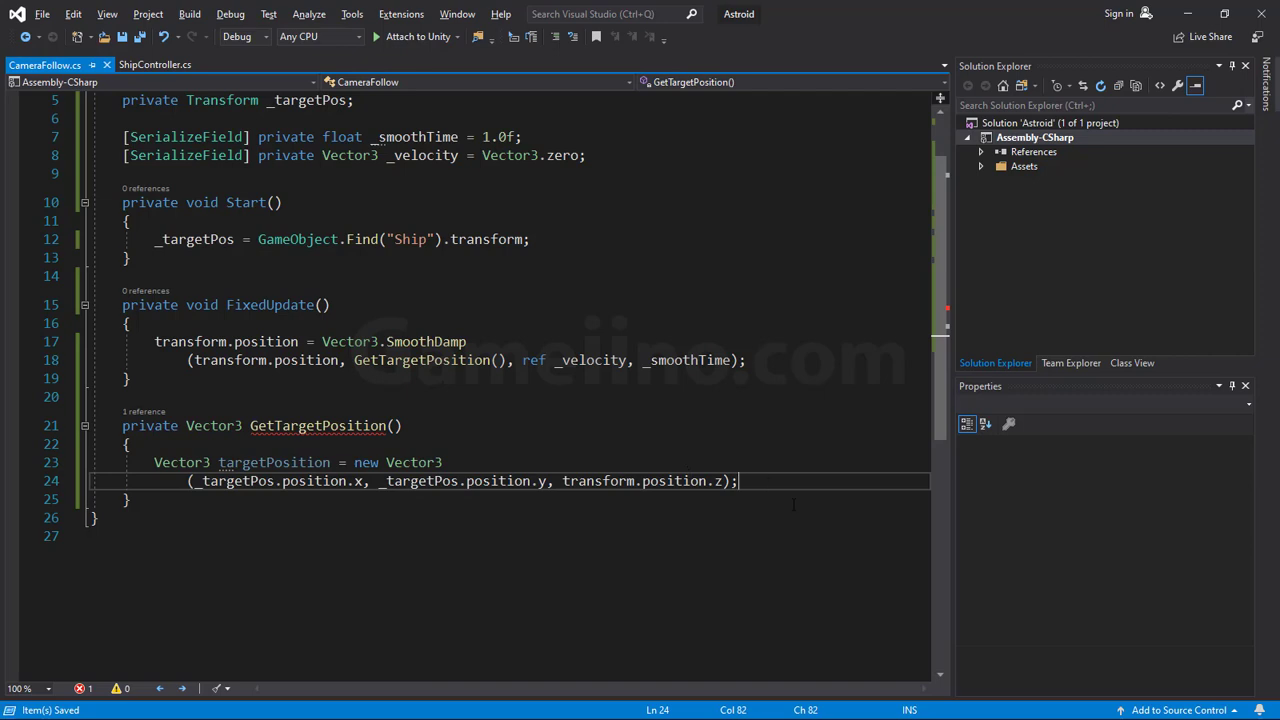
key(Return)
key(Return)
text(return )
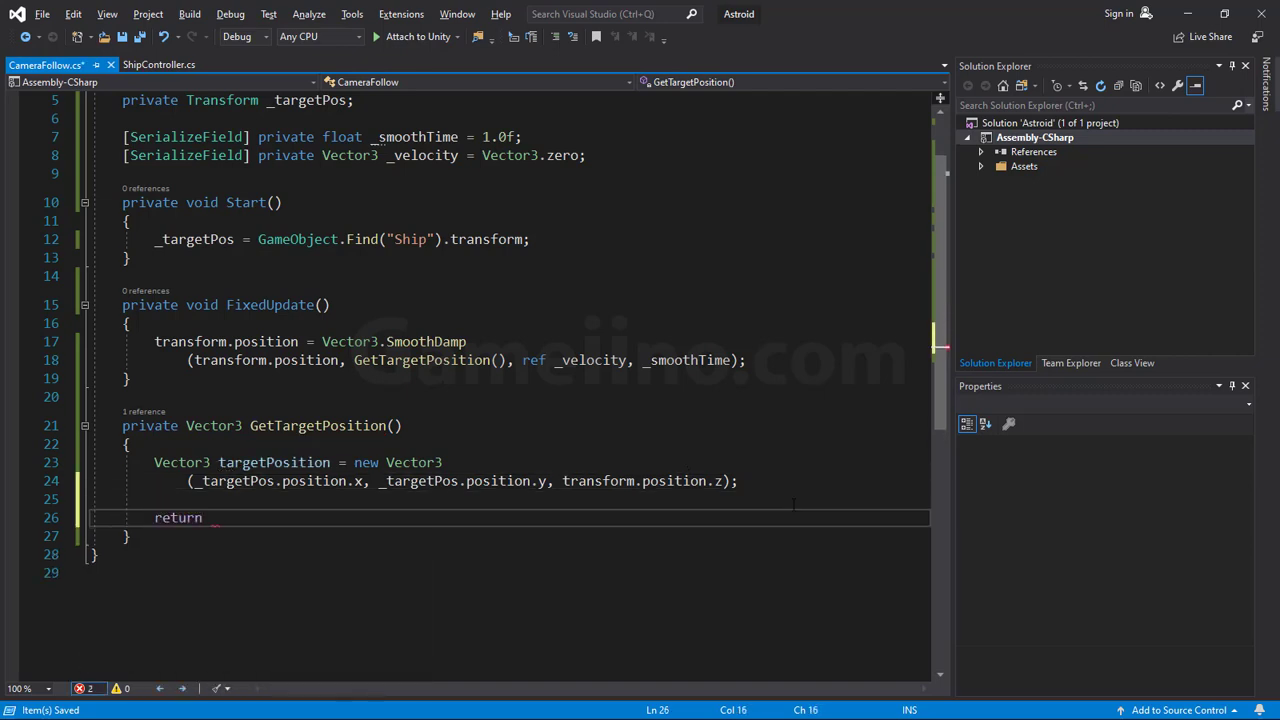
text(targ)
key(Tab)
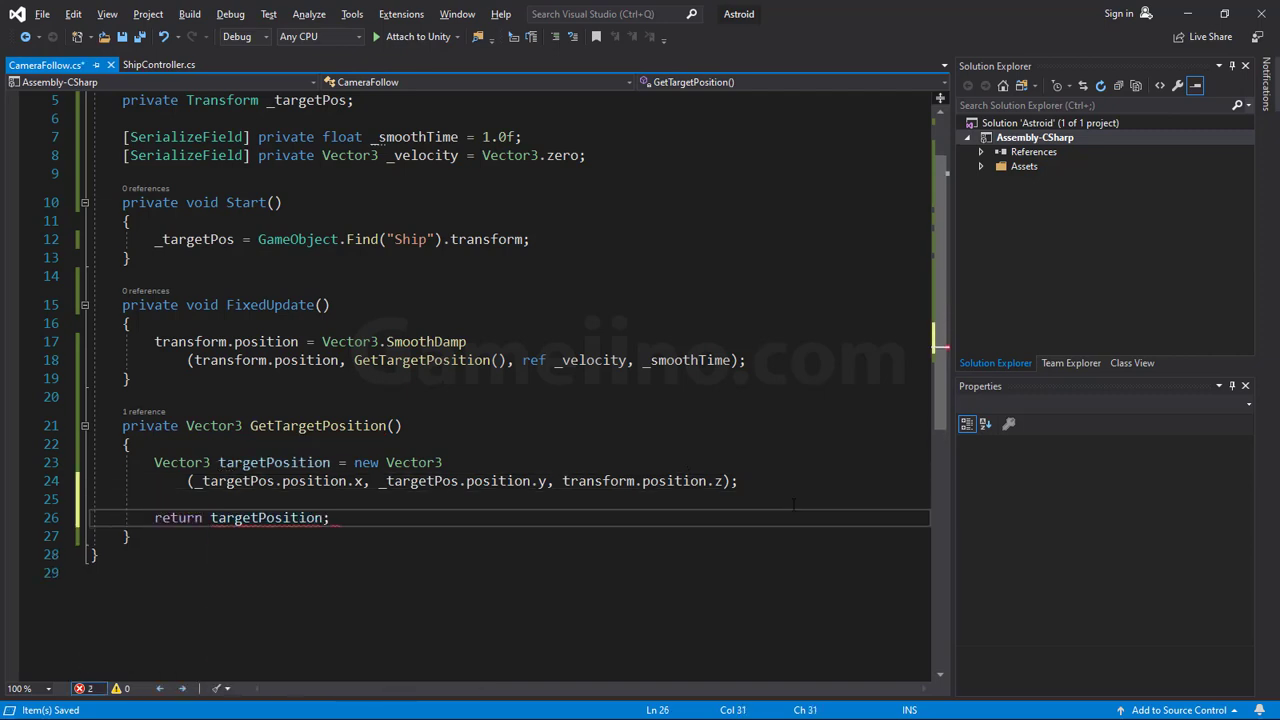
key(ctrl+s)
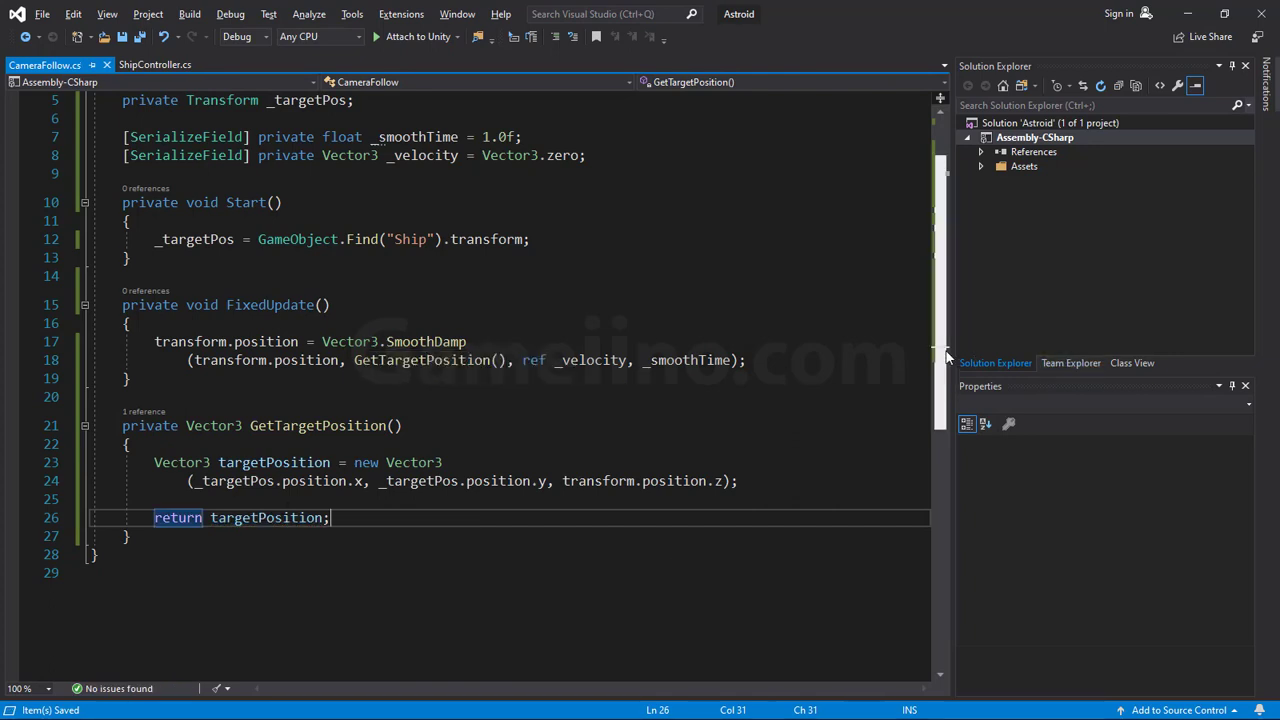
scroll(403, 338, up, 2)
key(alt+Tab)
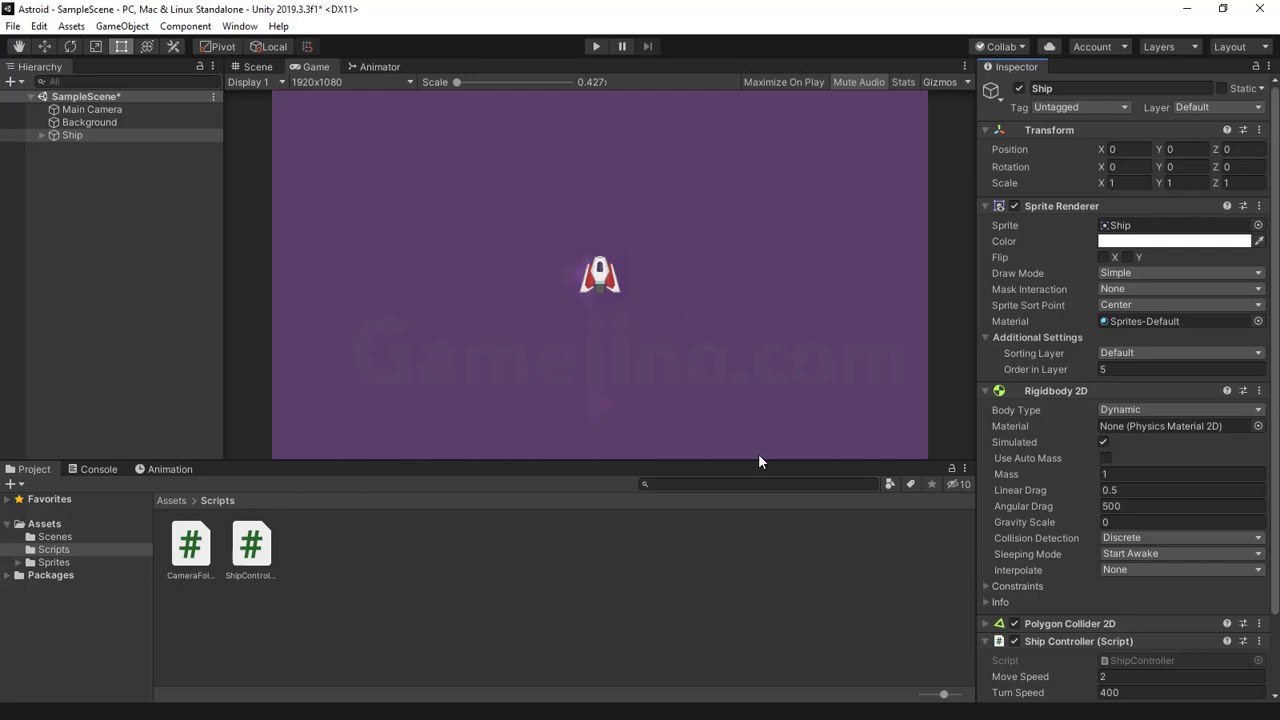
- Select Main Camera, enter Play mode, and fly the ship with the arrow keys while the camera trails it
scroll(1009, 517, down, 3)
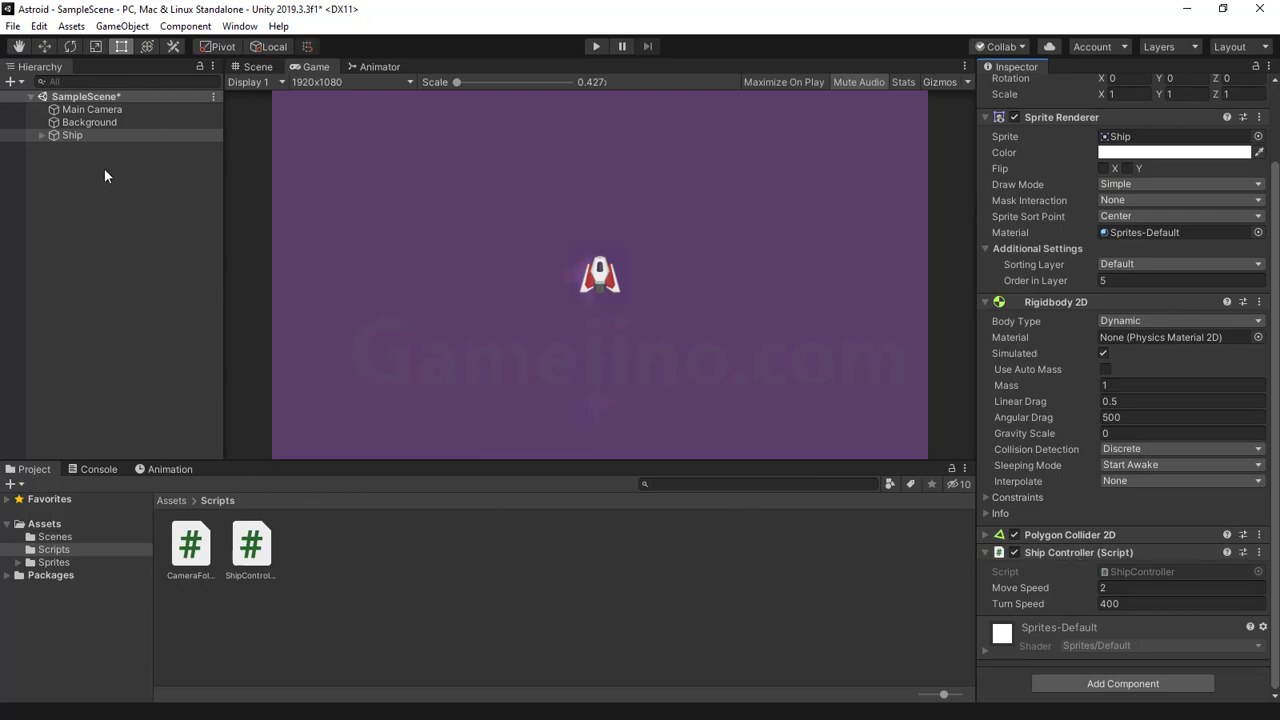
click(92, 110)
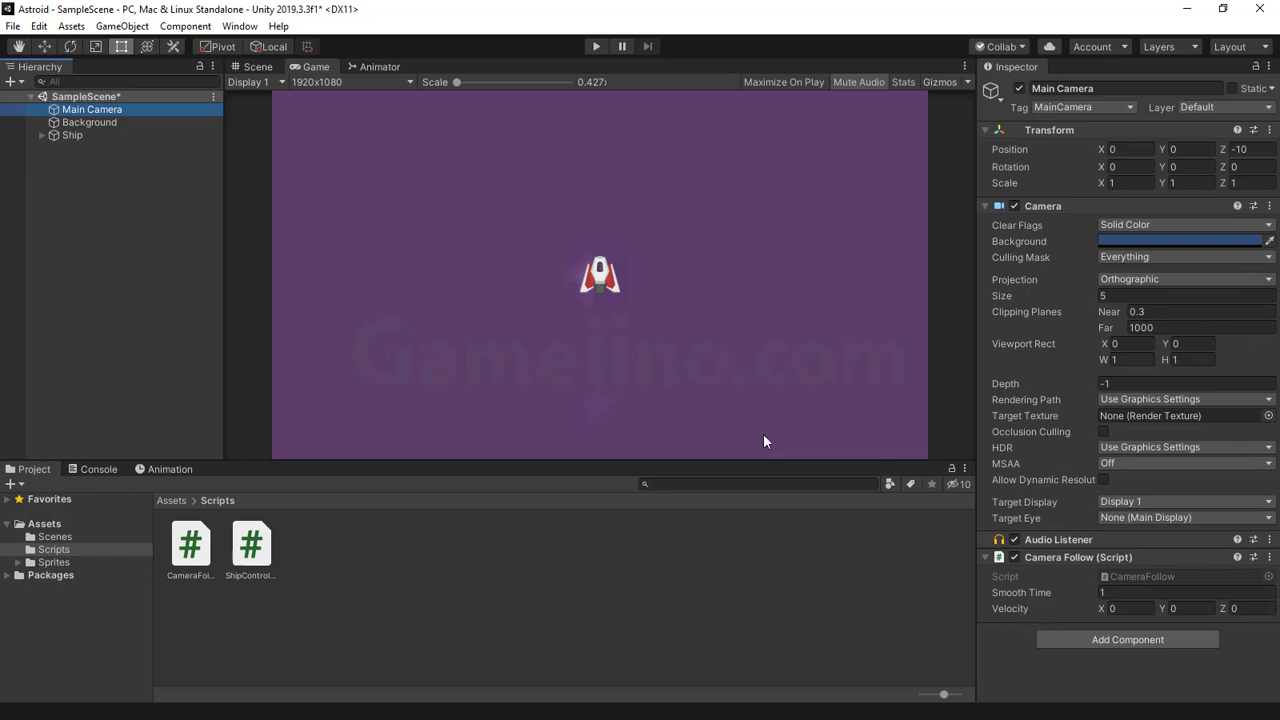
click(600, 47)
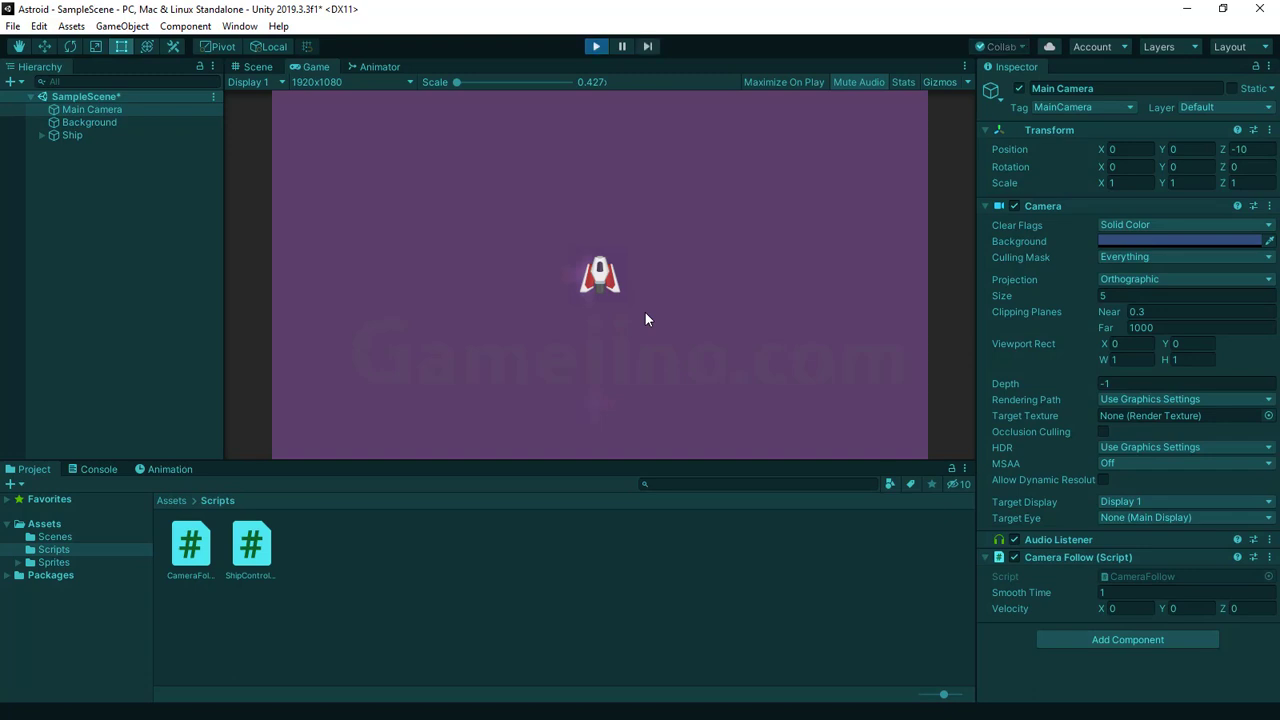
key(Up)
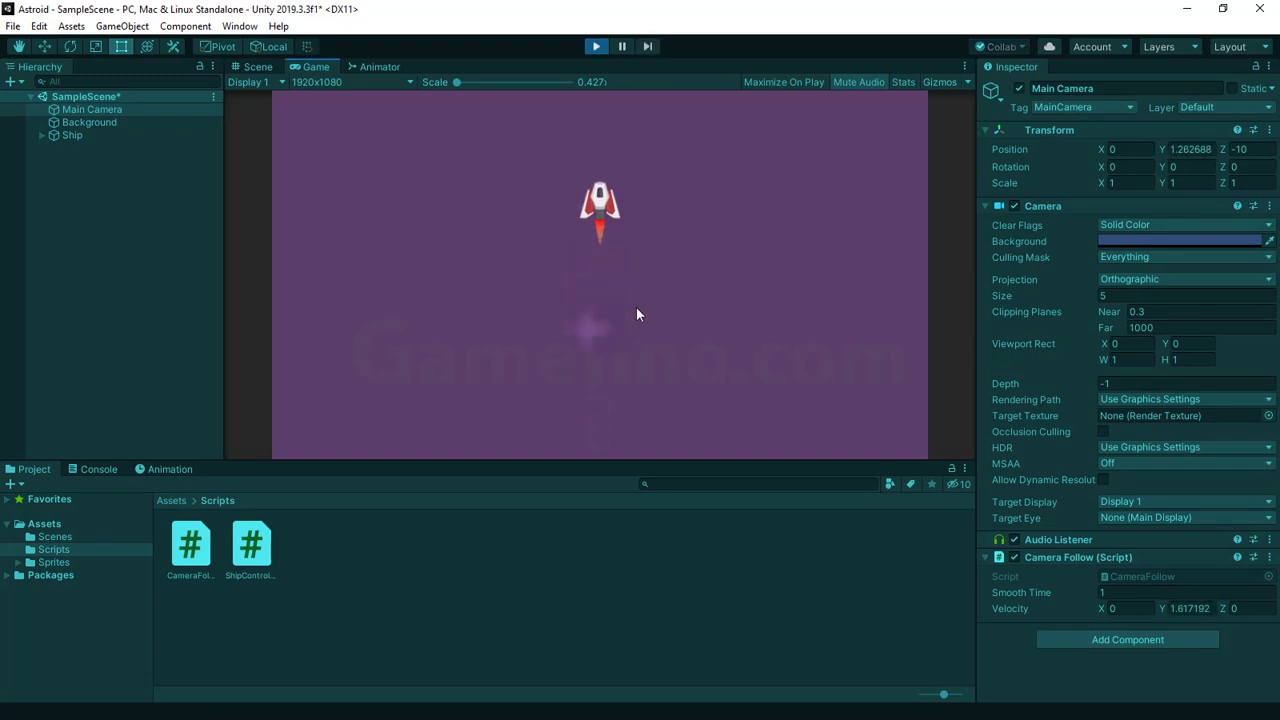
key(Left)
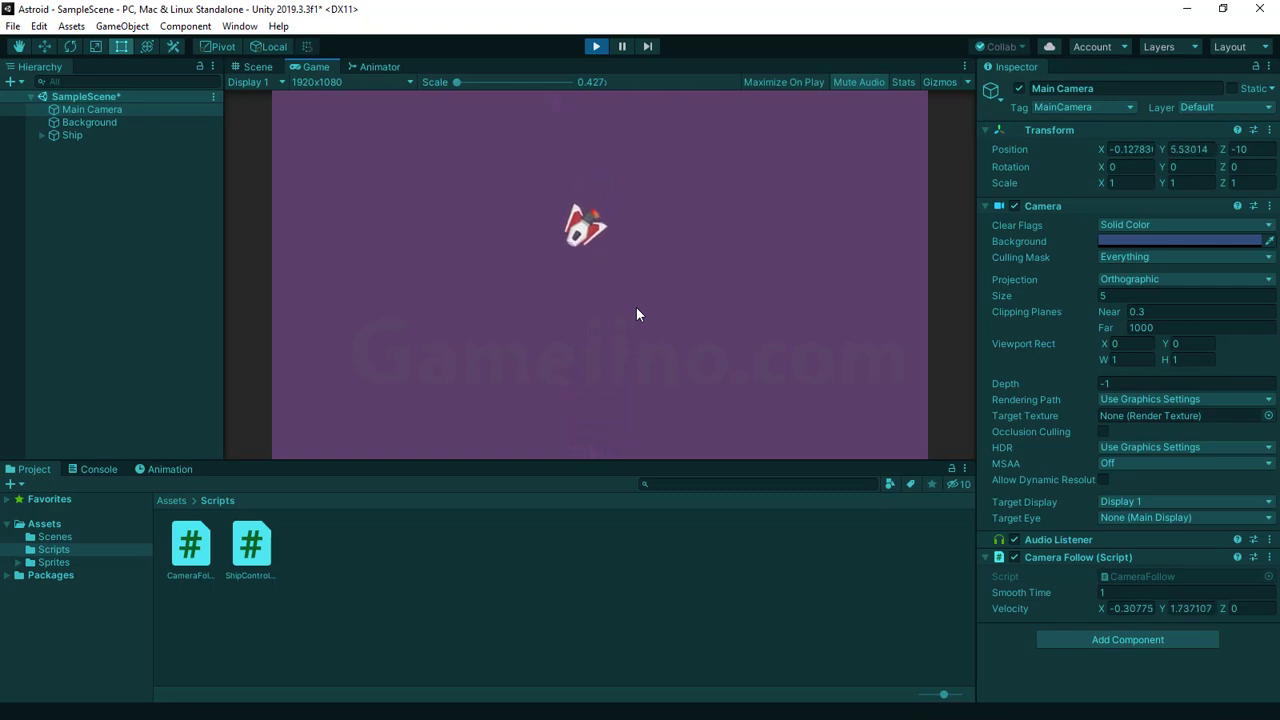
key(Up)
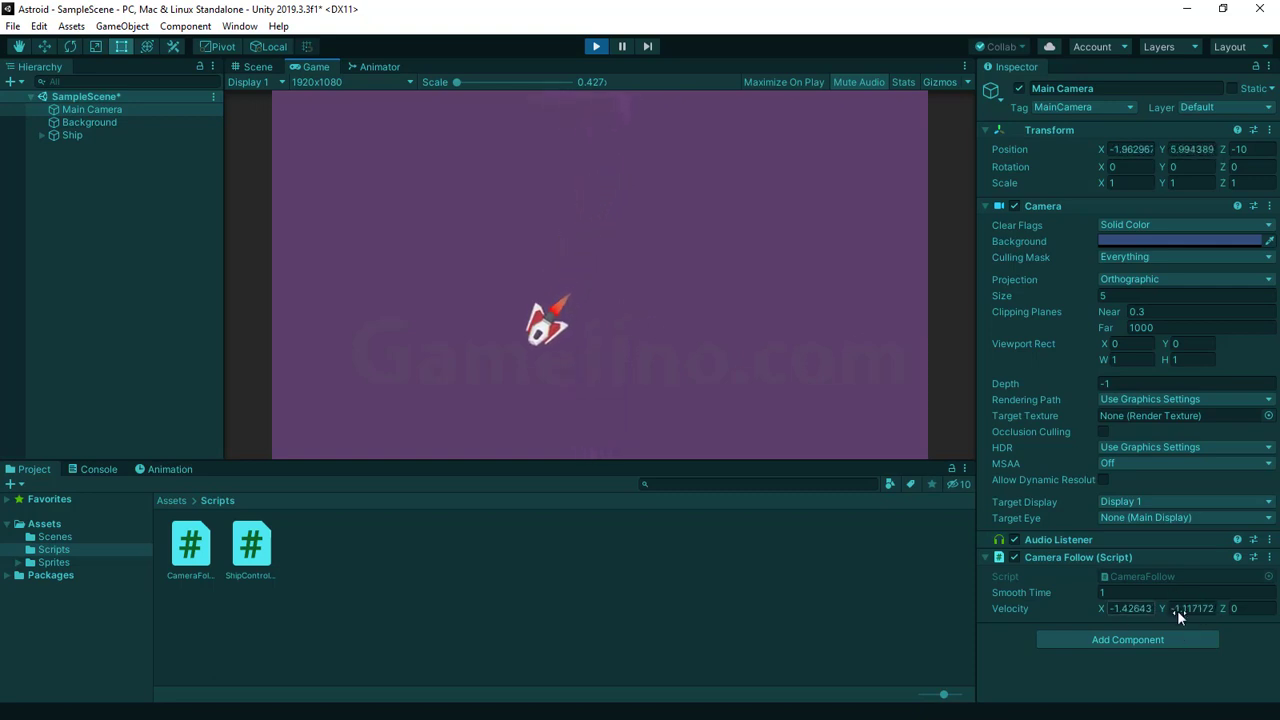
key(Right)
key(Right)
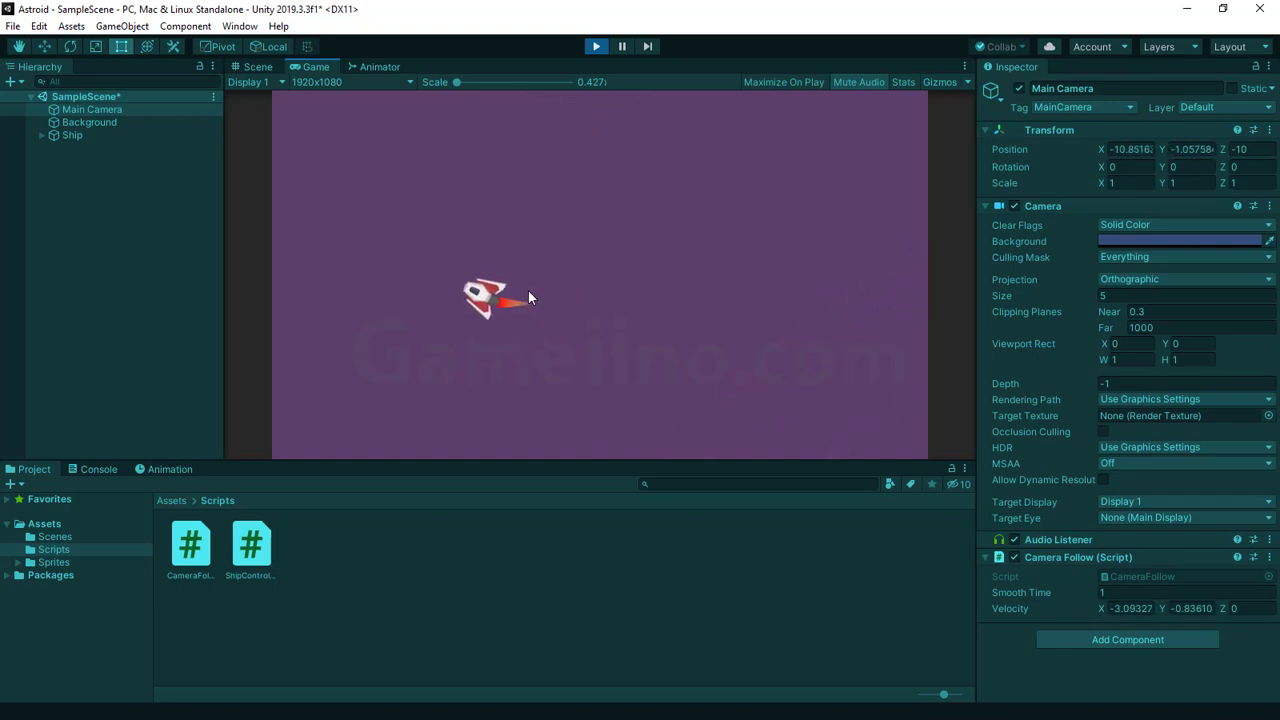
key(Right)
key(Right)
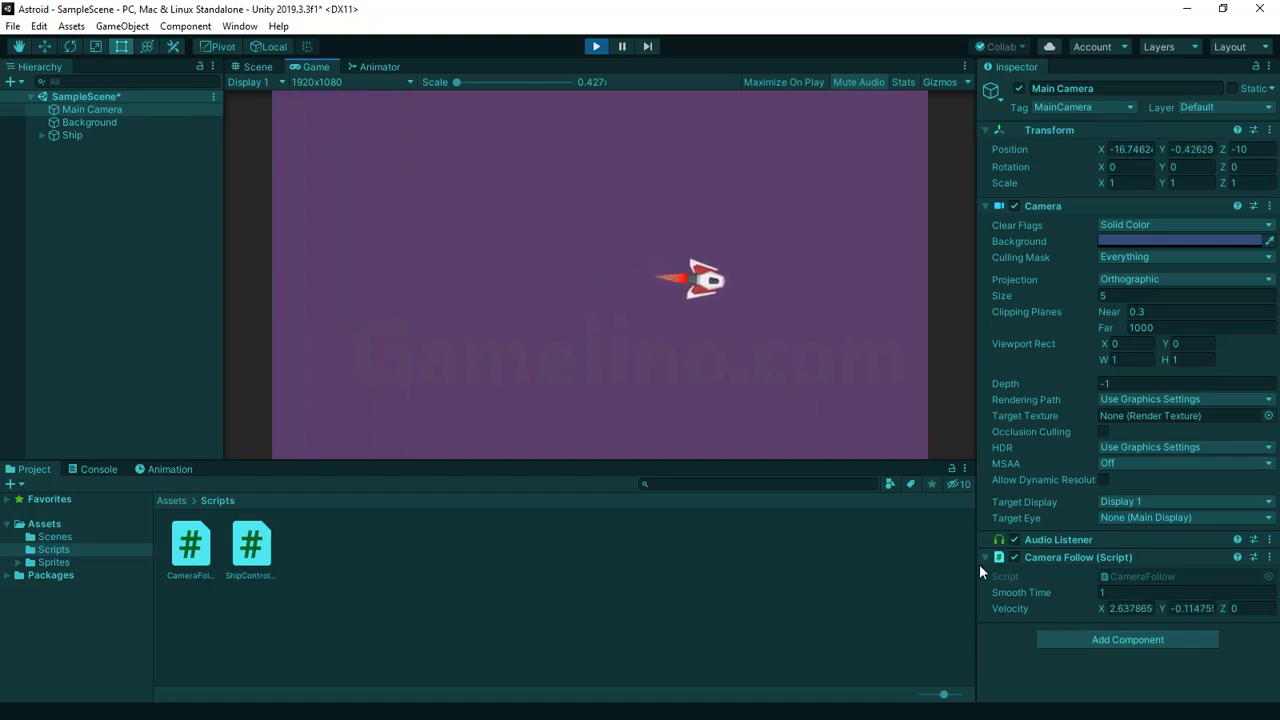
- Set Camera Follow's Smooth Time to 0.5, then 5, then back to 1 during play, and stop the game
click(1137, 590)
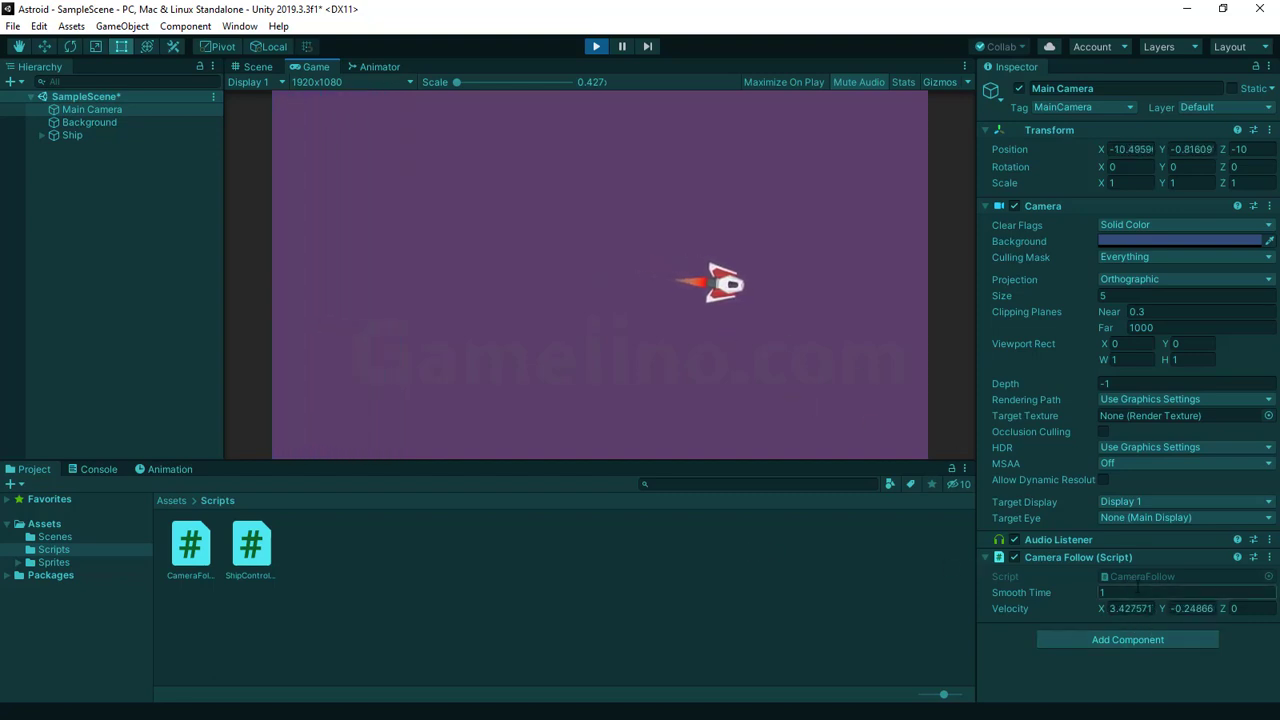
text(0.5)
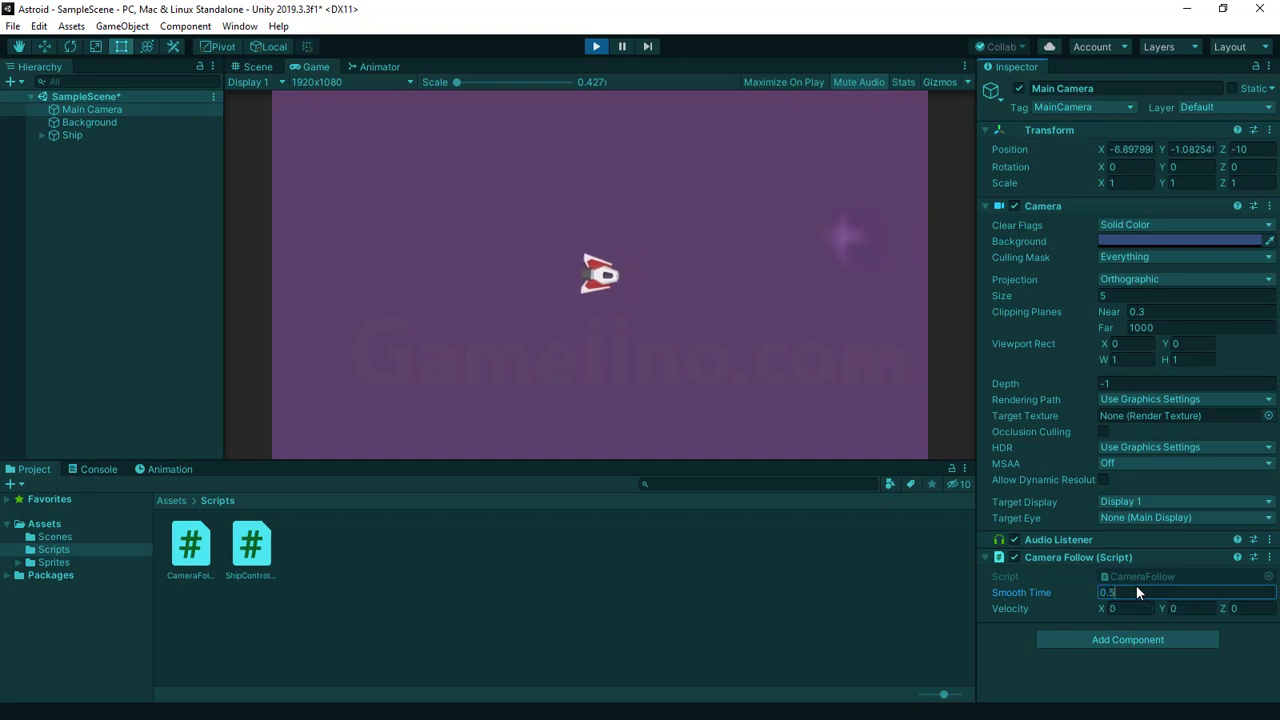
click(651, 407)
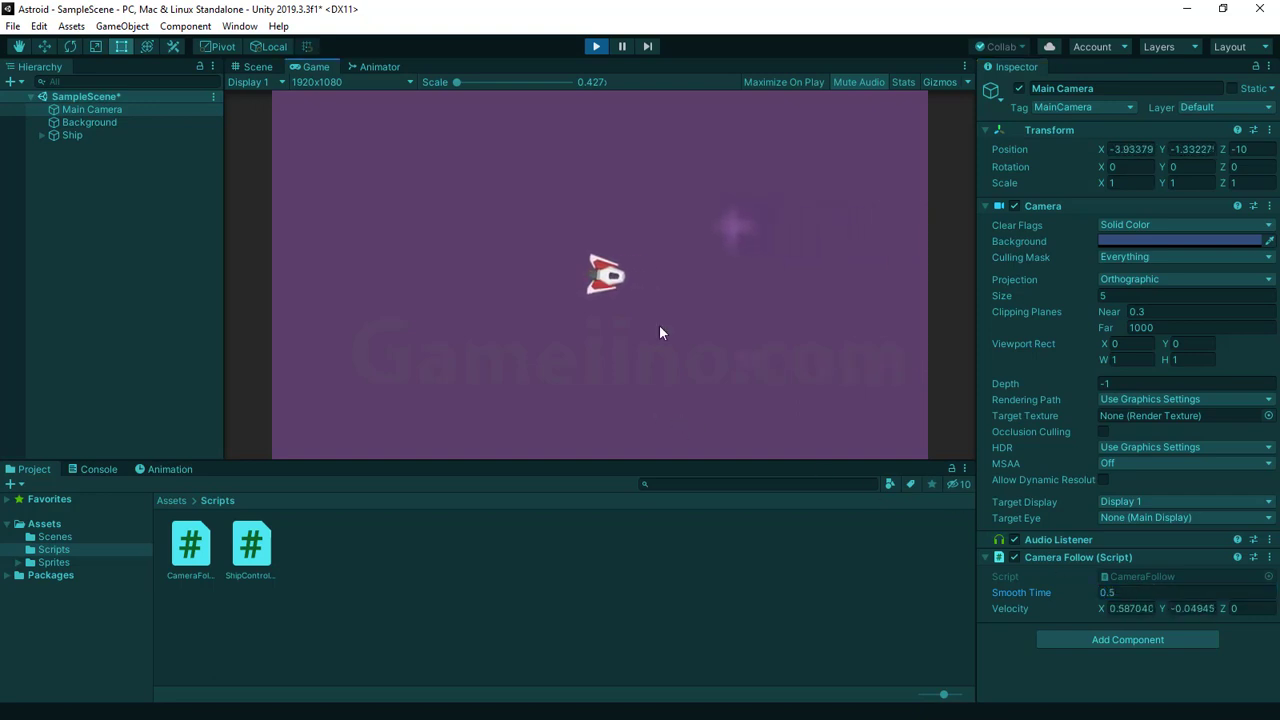
click(1193, 592)
text(5)
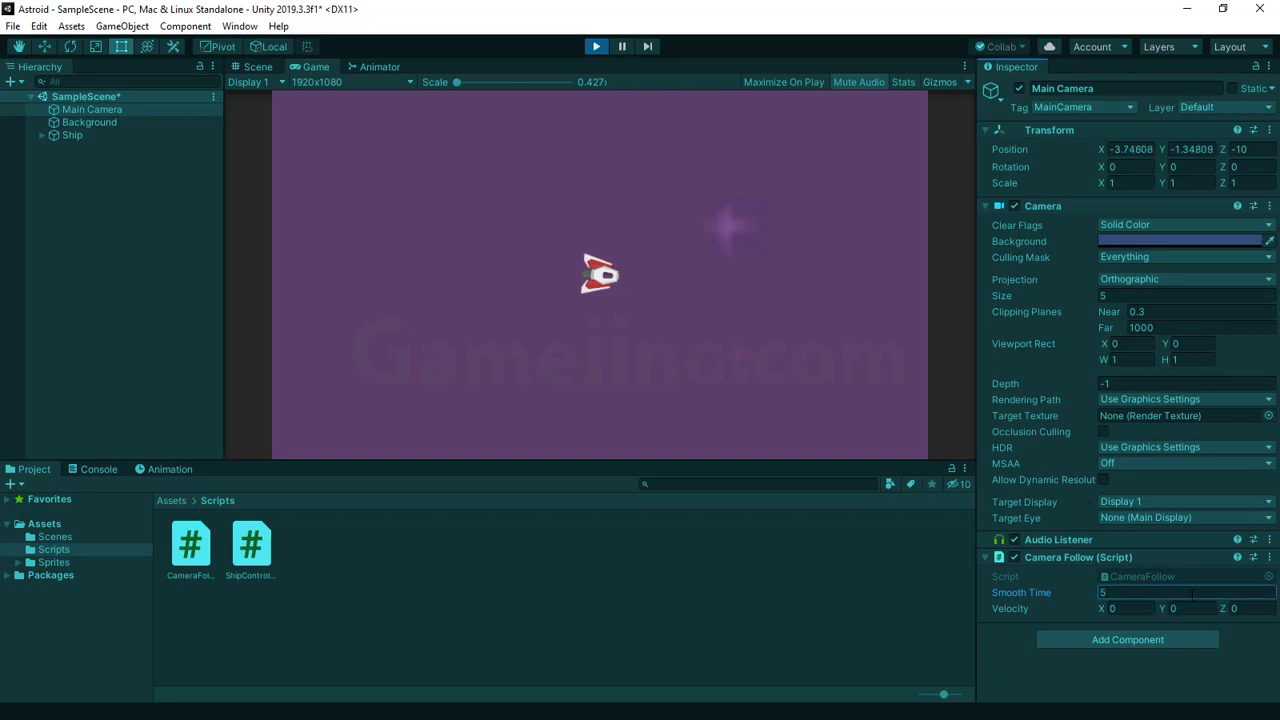
click(773, 418)
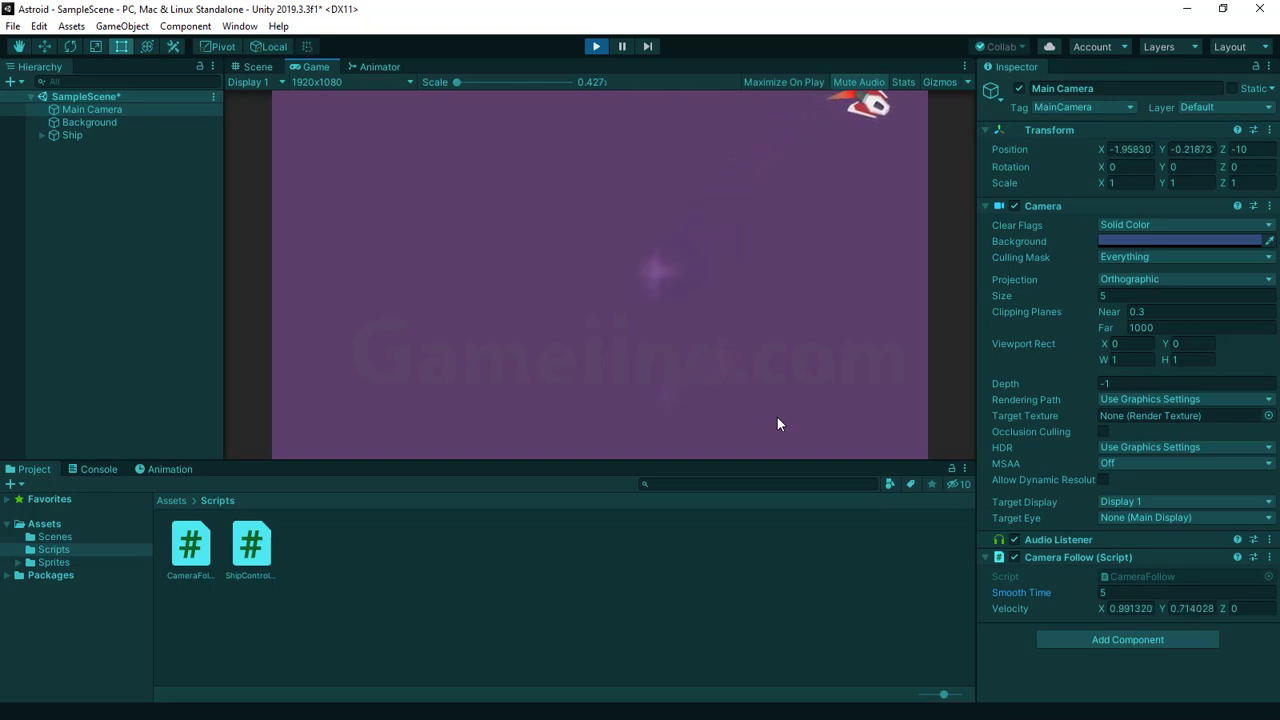
click(1140, 592)
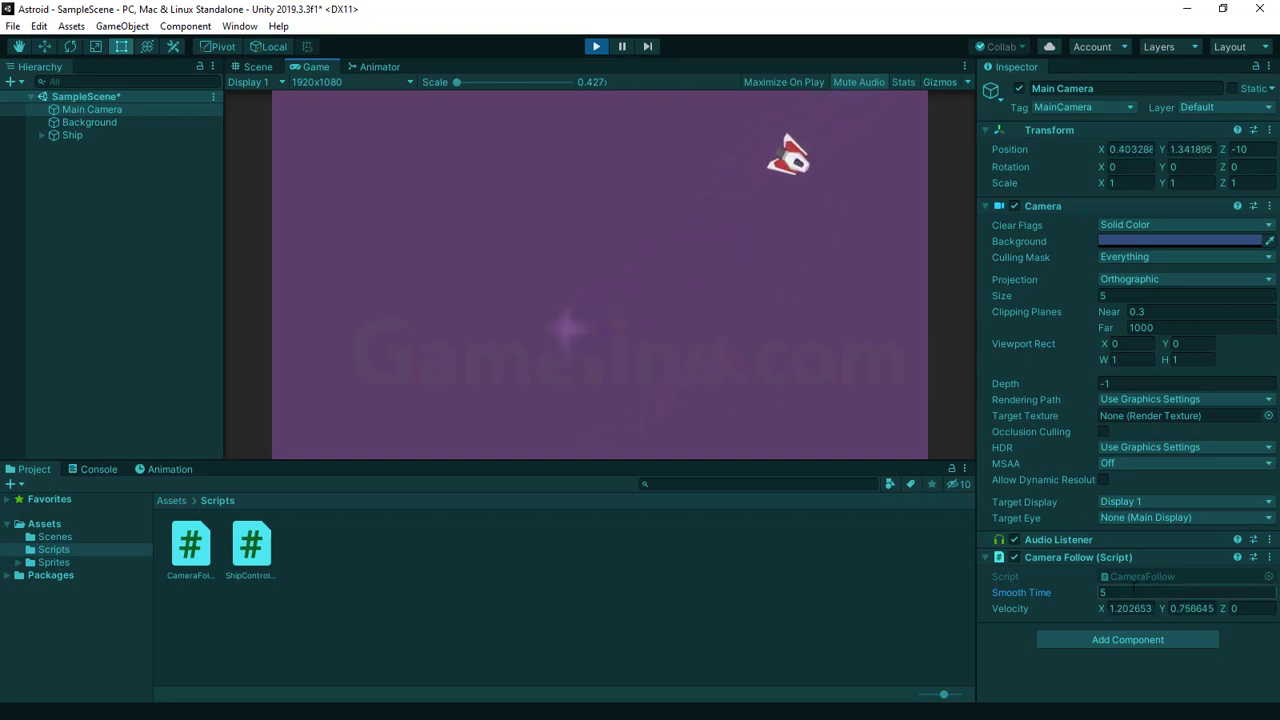
text(1)
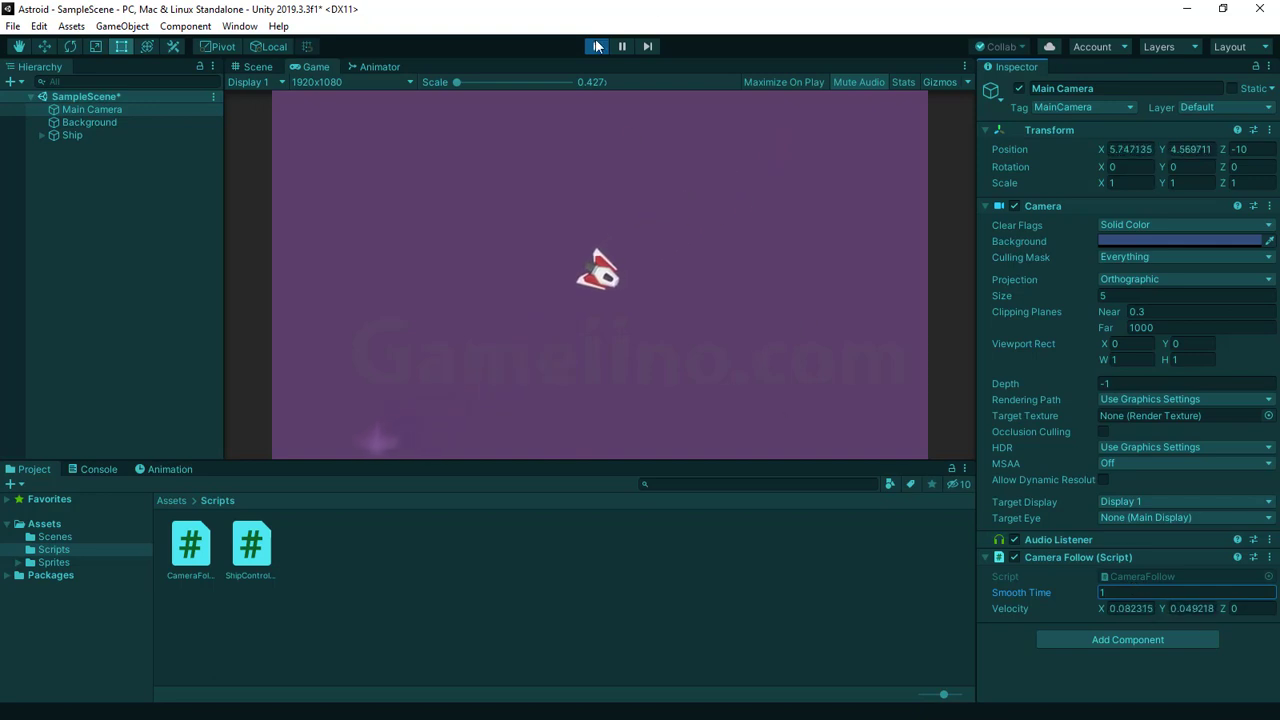
click(664, 286)
key(ctrl+p)
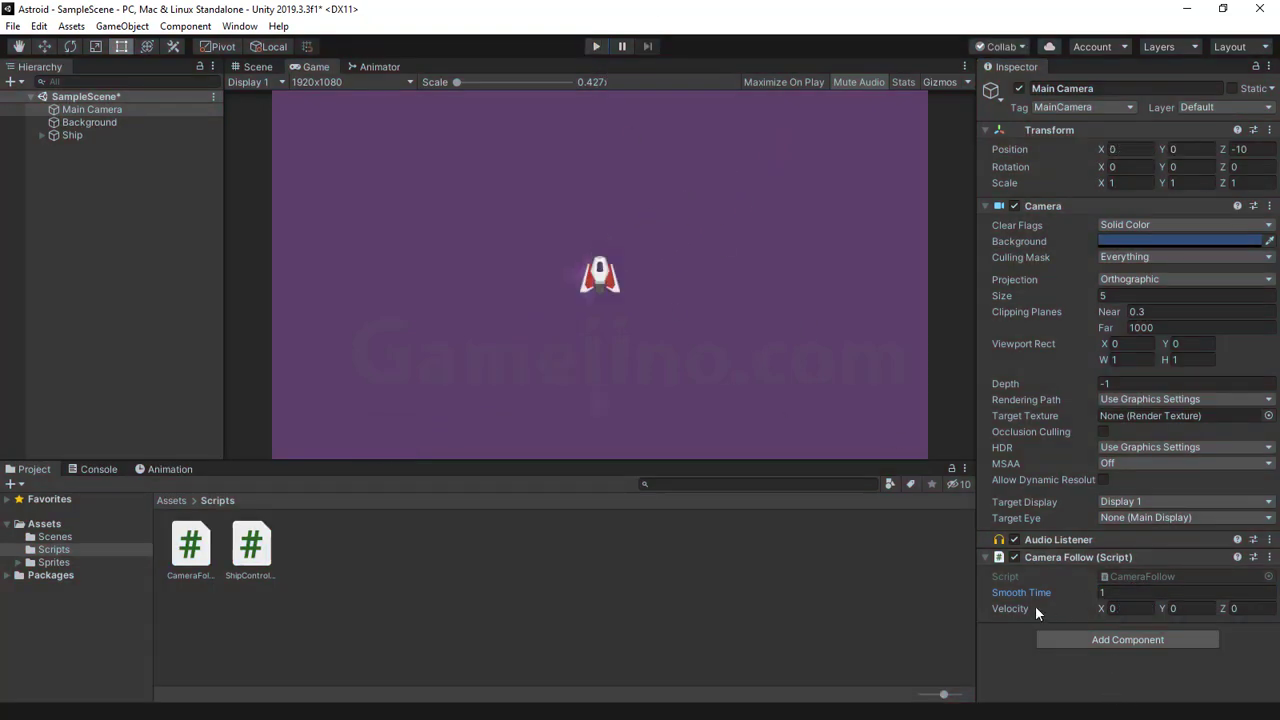
- Open the CameraFollow script and inspect the _velocity declaration and the SmoothDamp arguments
double_click(1115, 578)
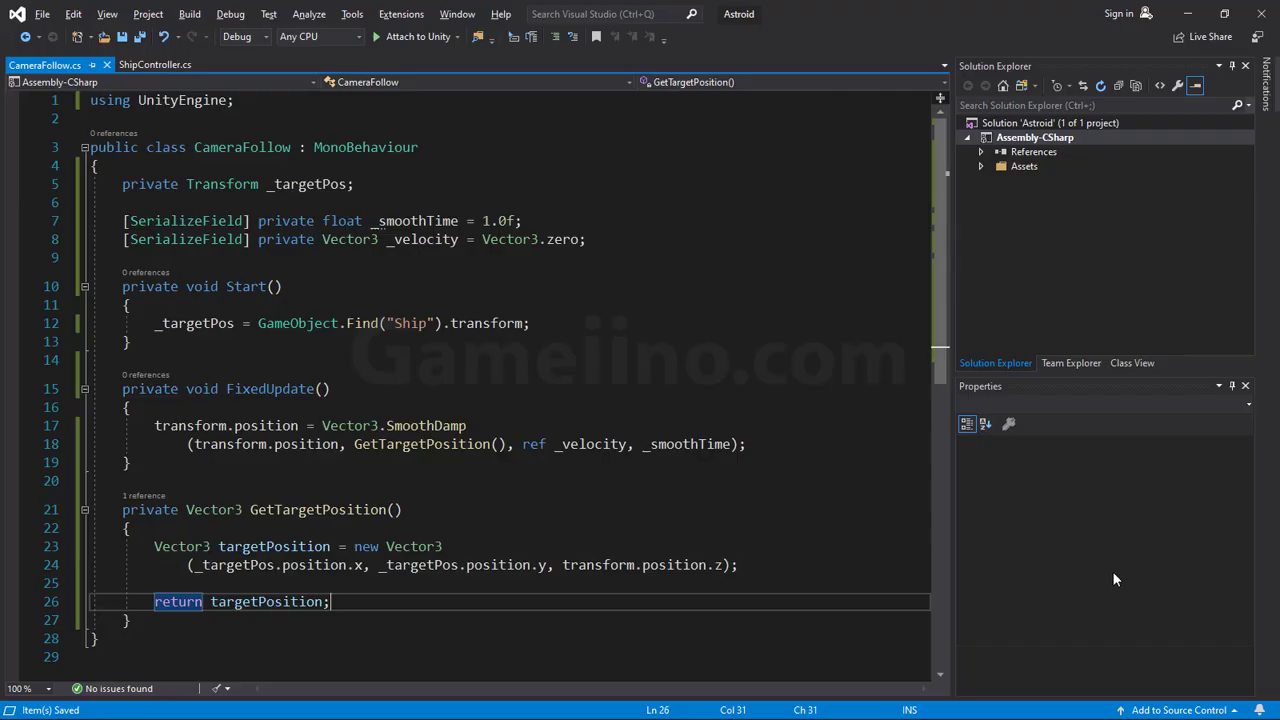
click(457, 239)
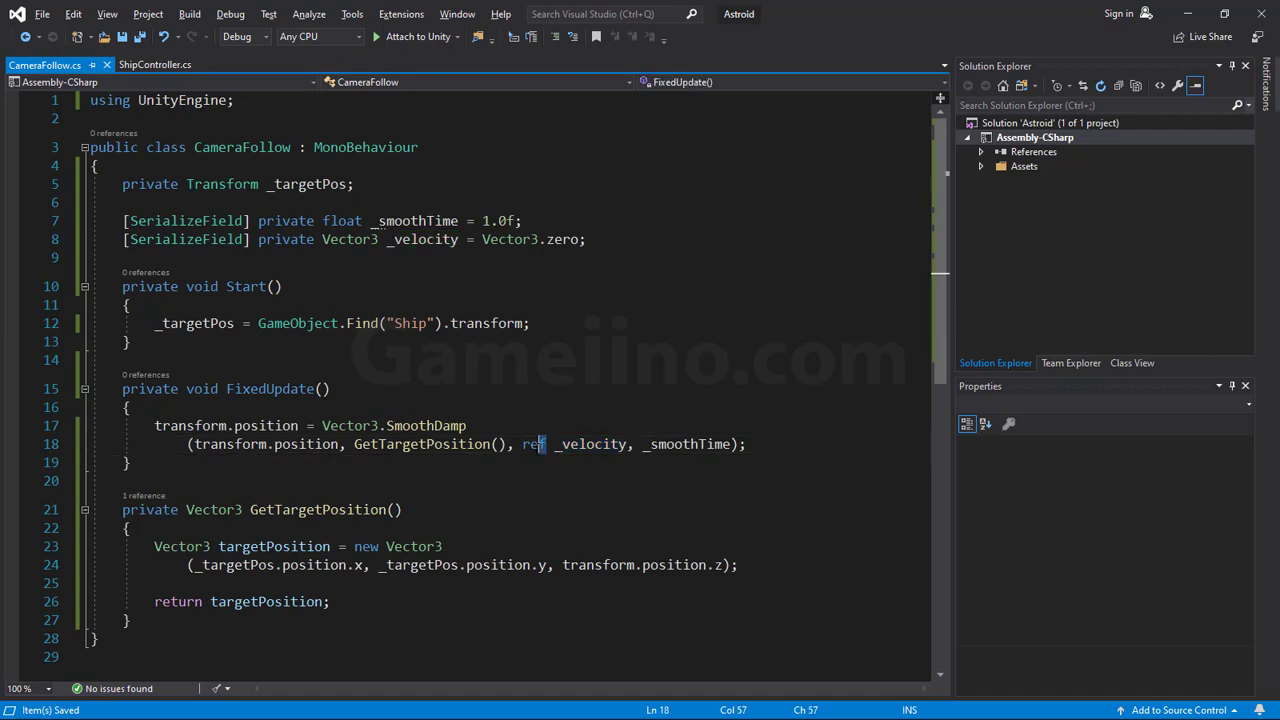
drag(546, 444, 522, 446)
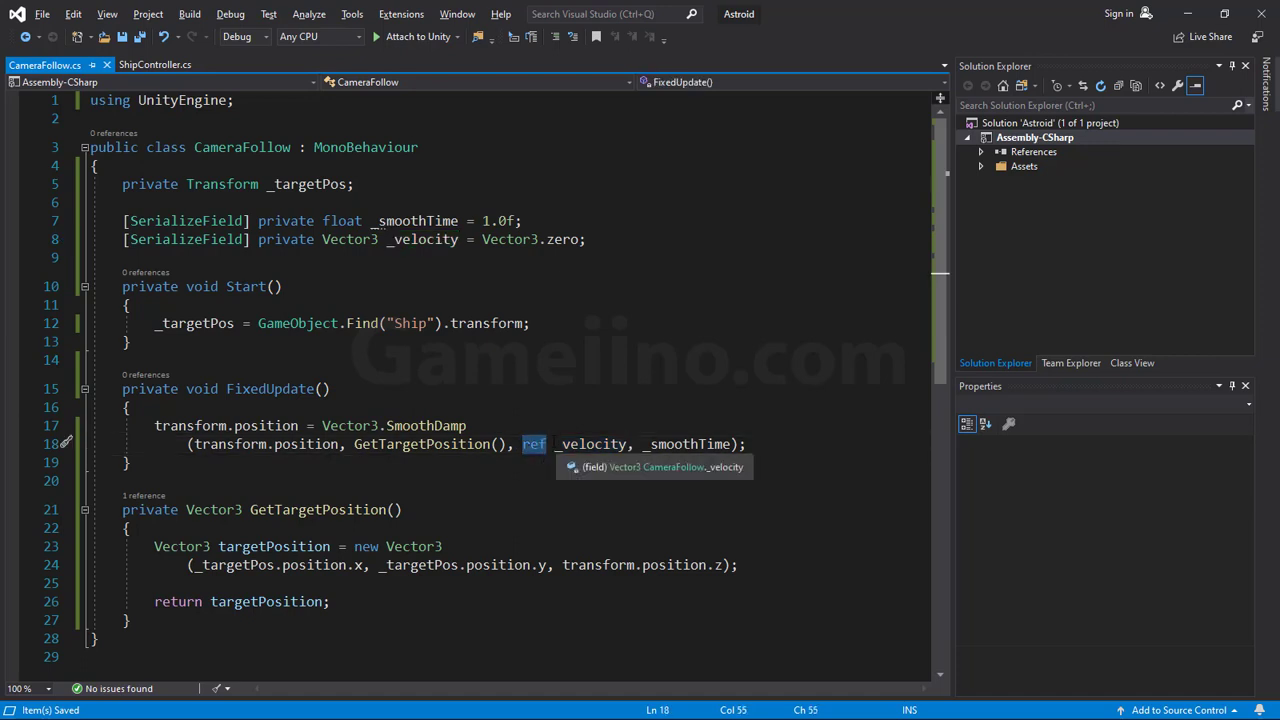
double_click(543, 449)
drag(556, 444, 732, 444)
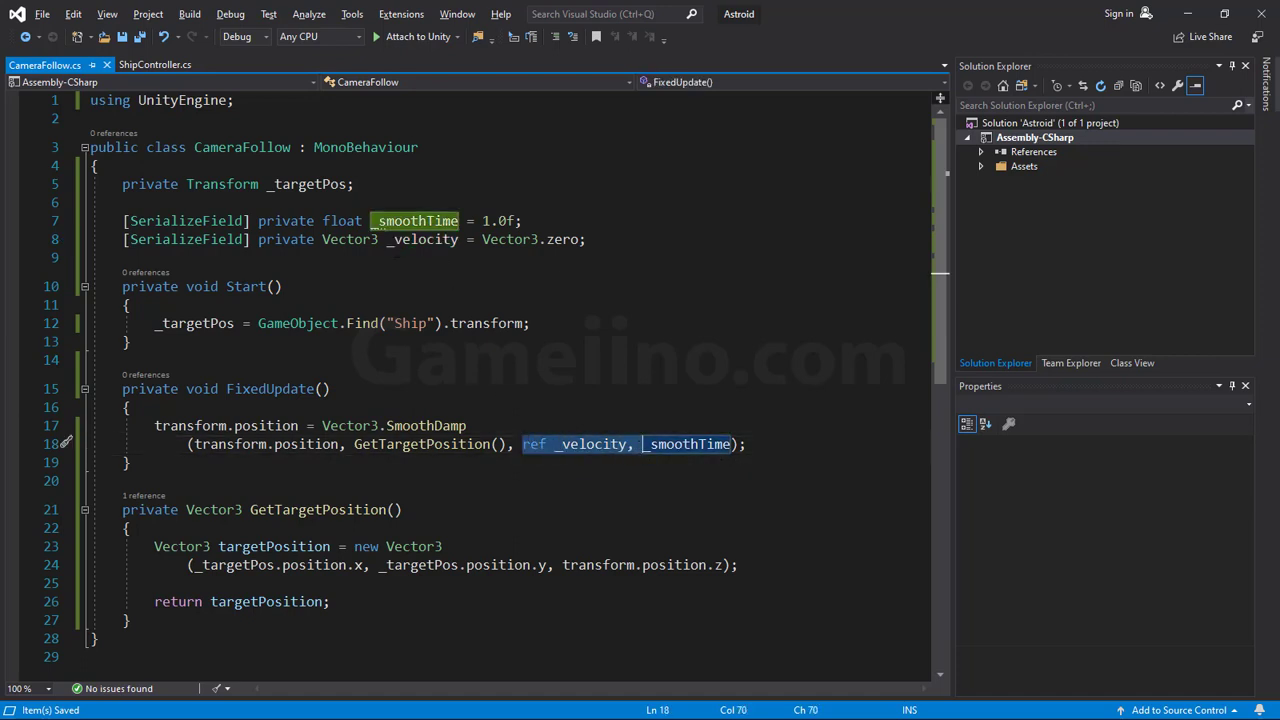
drag(122, 258, 373, 239)
drag(122, 239, 370, 255)
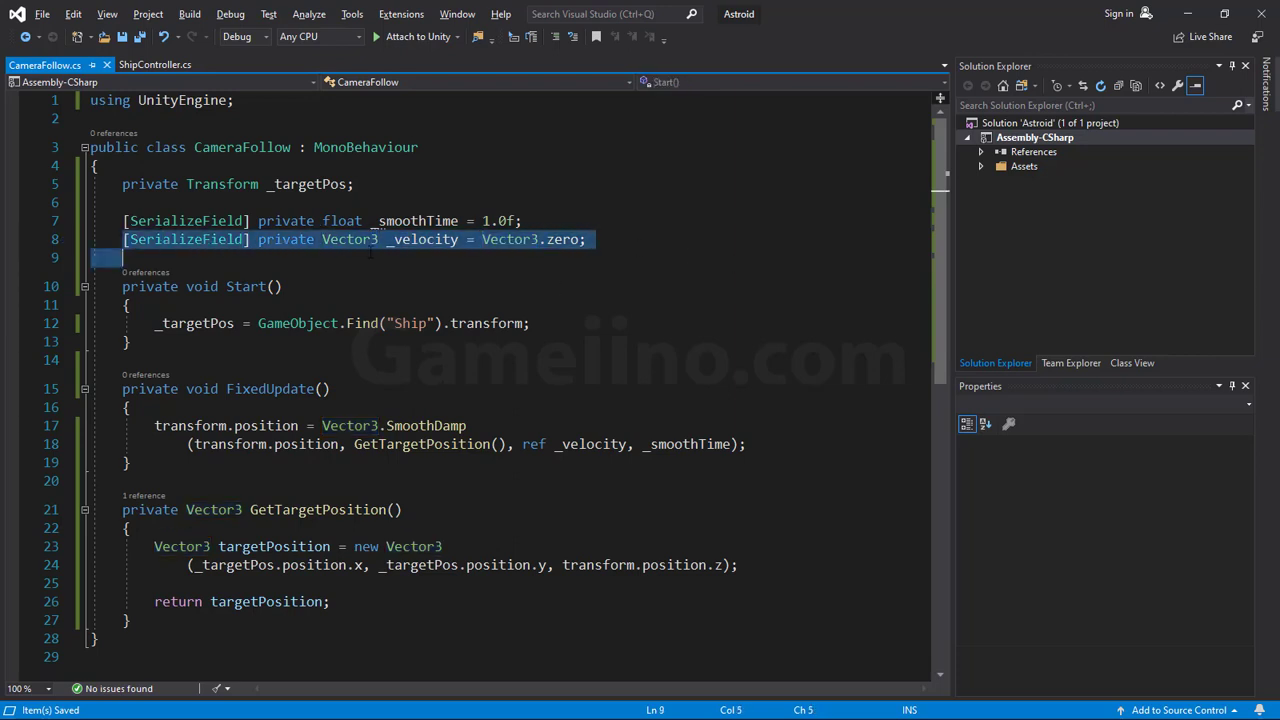
click(586, 444)
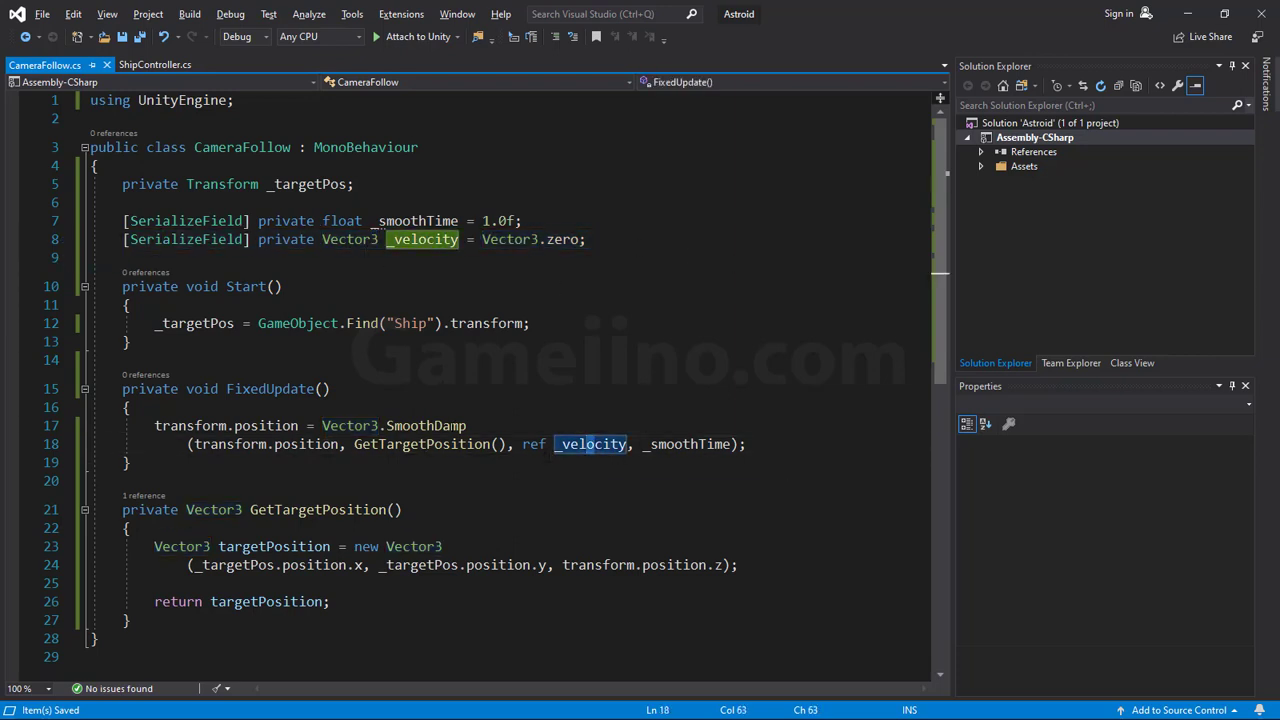
double_click(440, 426)
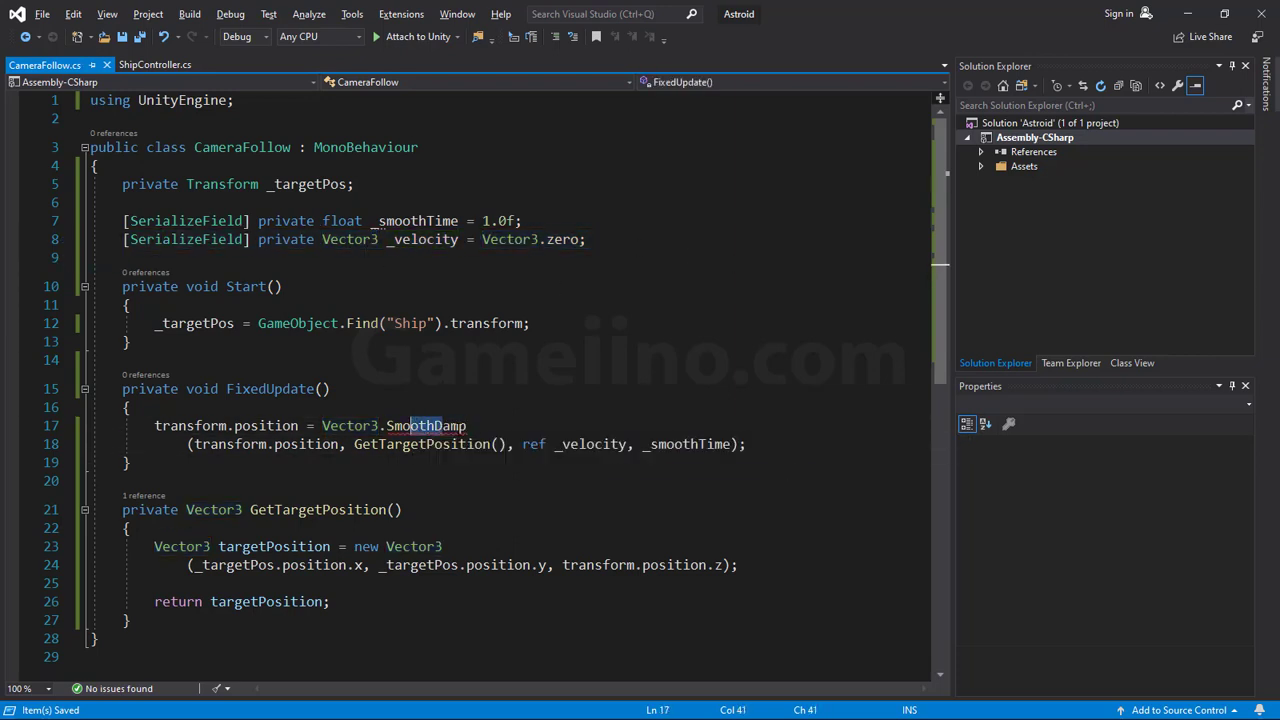
click(494, 243)
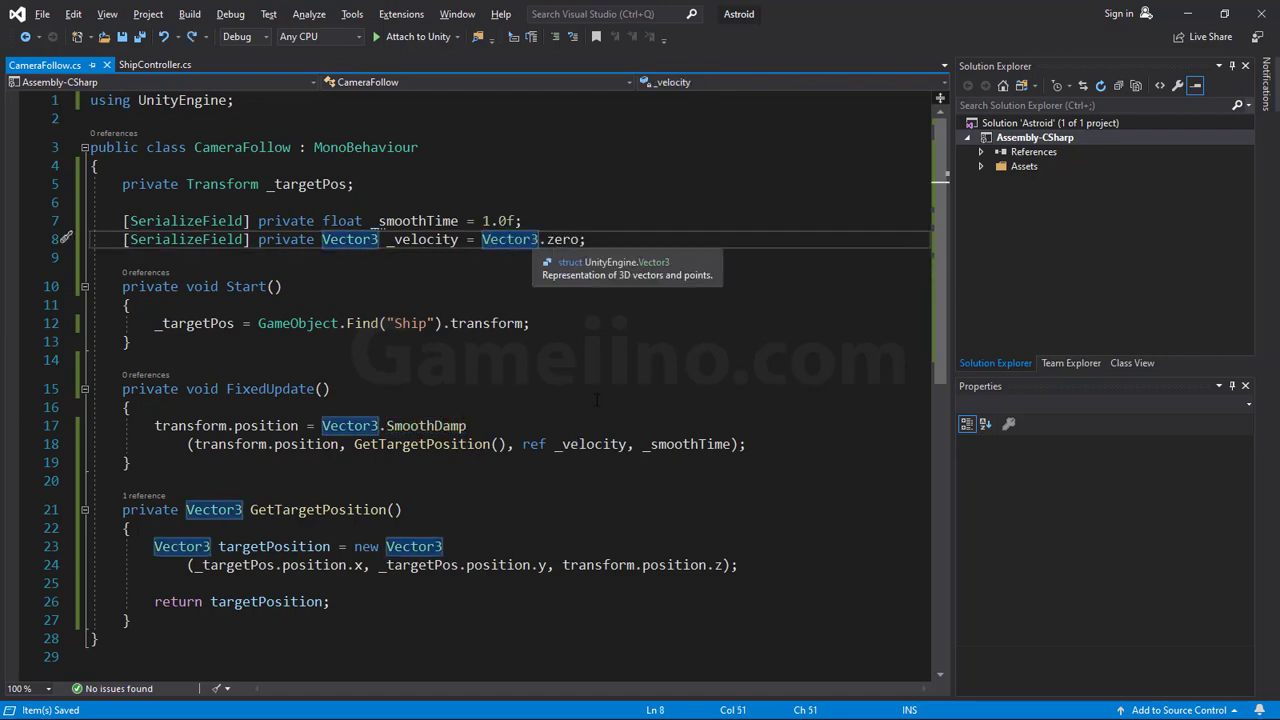
- Try 'in' and 'out' in place of 'ref' before _velocity, restore 'ref', save, and return to Unity
click(580, 446)
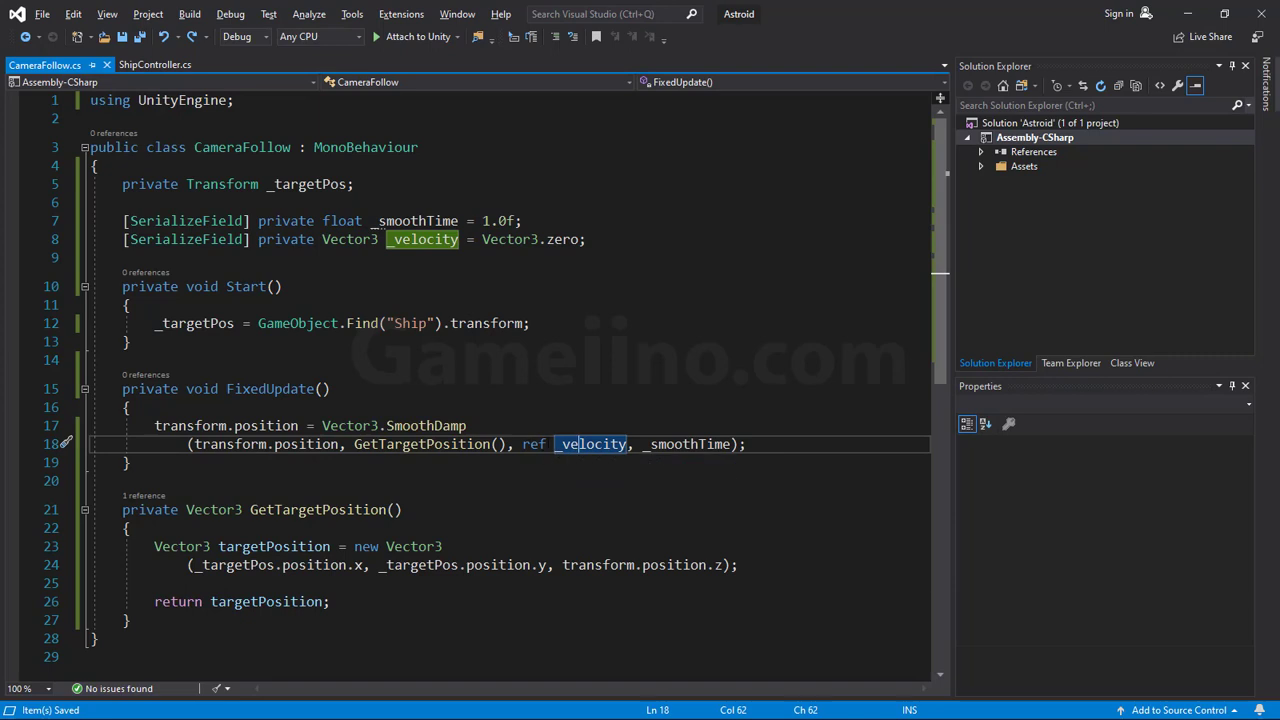
double_click(533, 444)
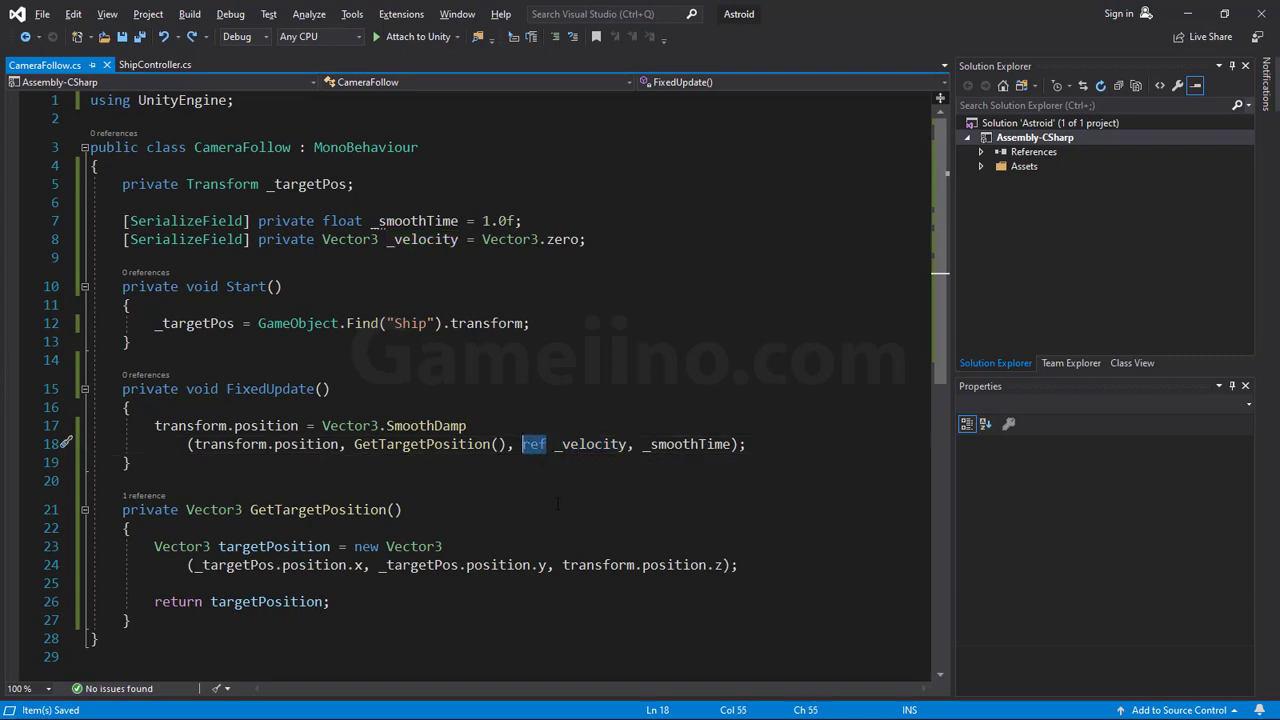
text(in)
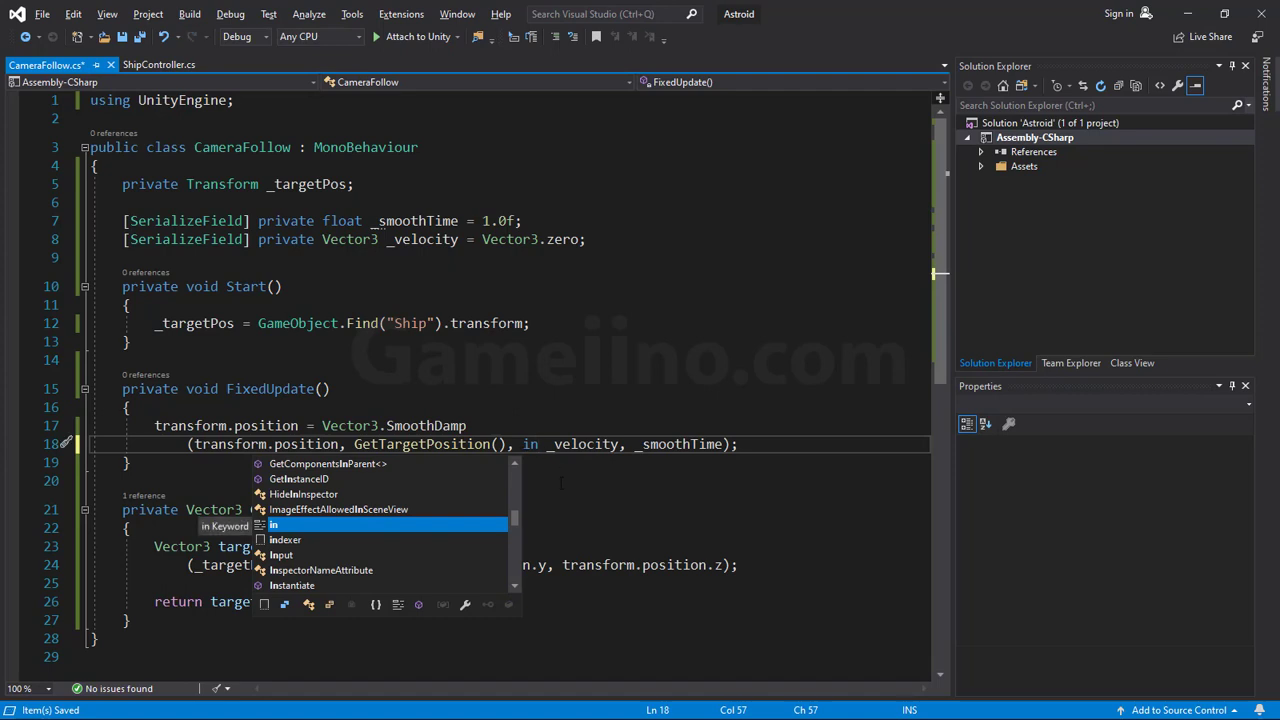
key(BackSpace)
key(BackSpace)
text(out)
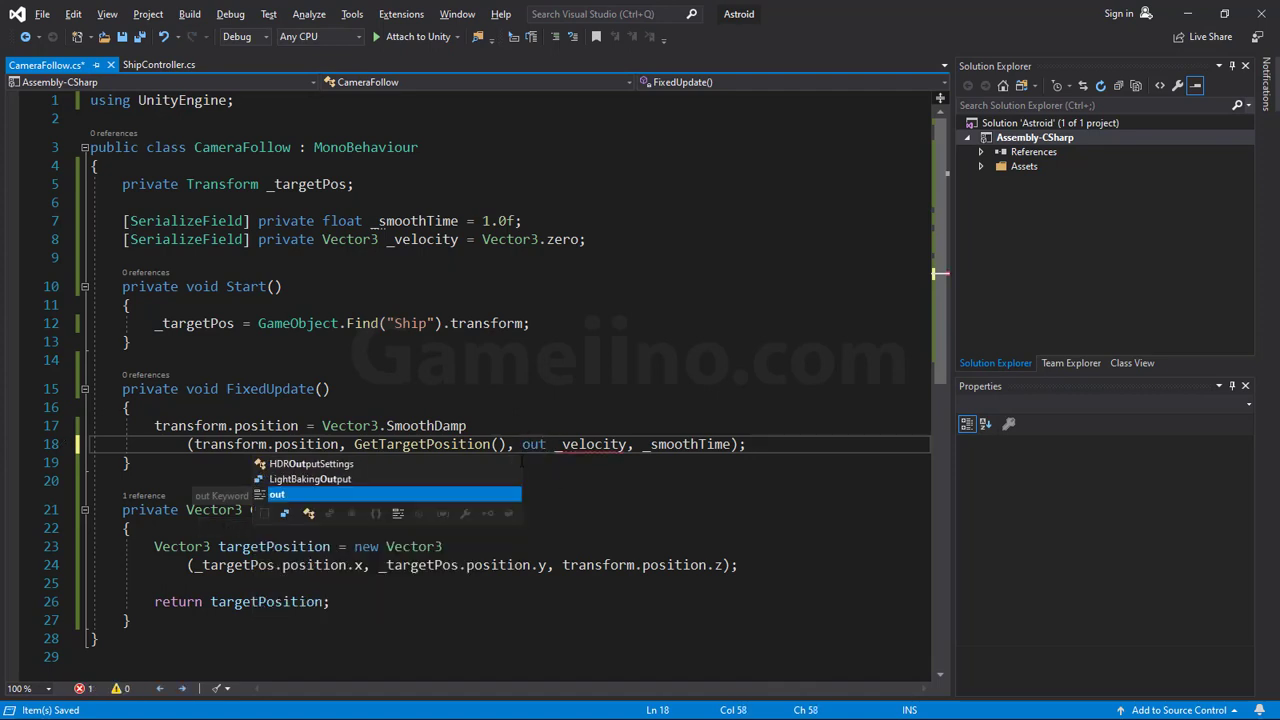
key(BackSpace)
key(BackSpace)
key(BackSpace)
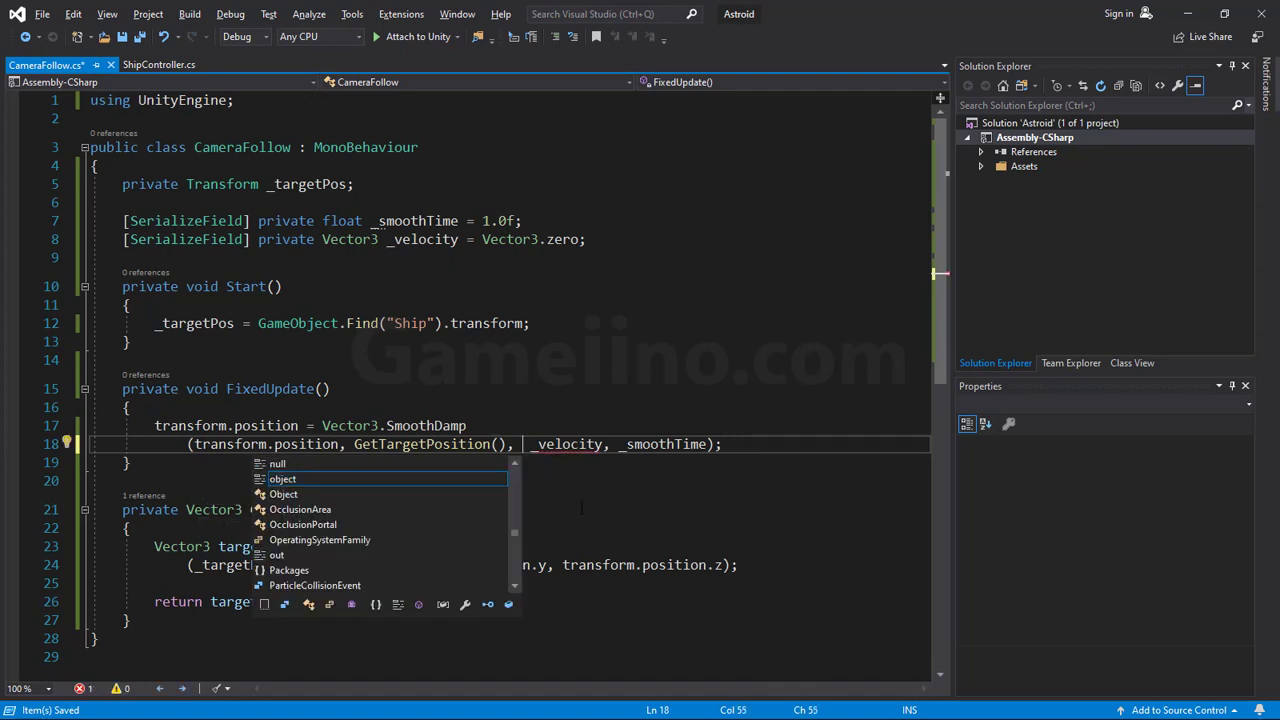
text(ref)
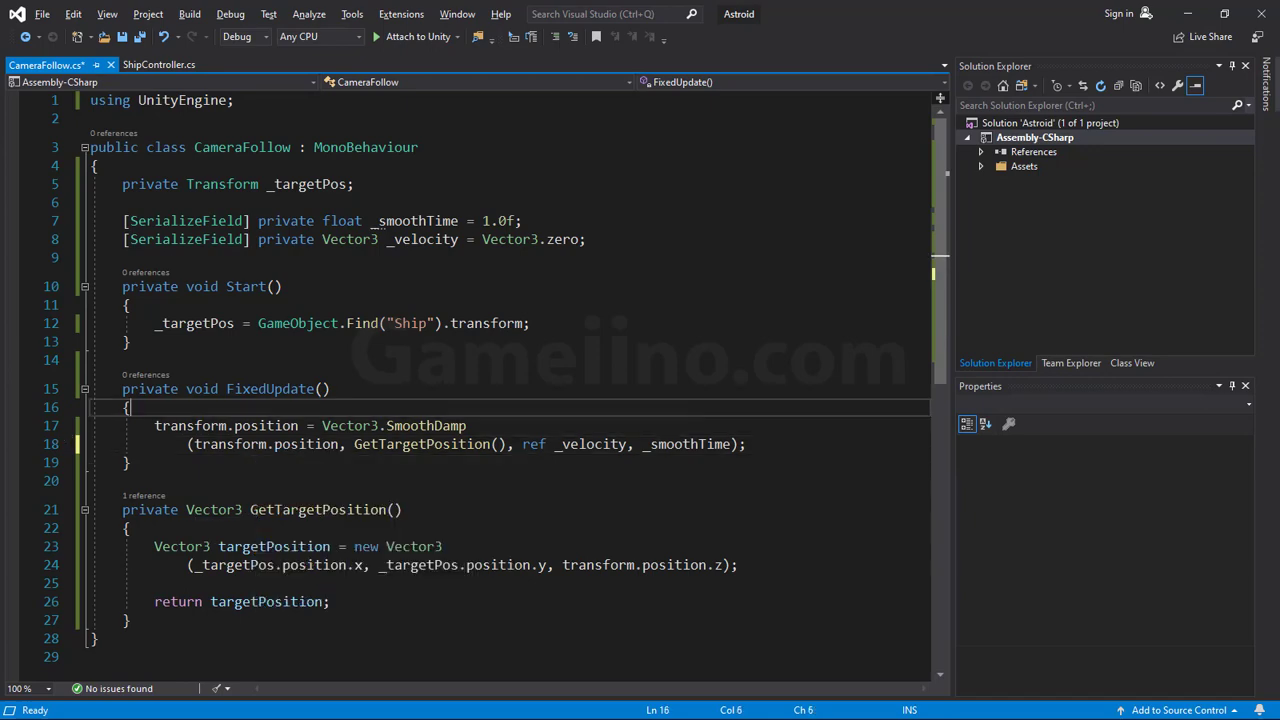
click(750, 444)
key(ctrl+s)
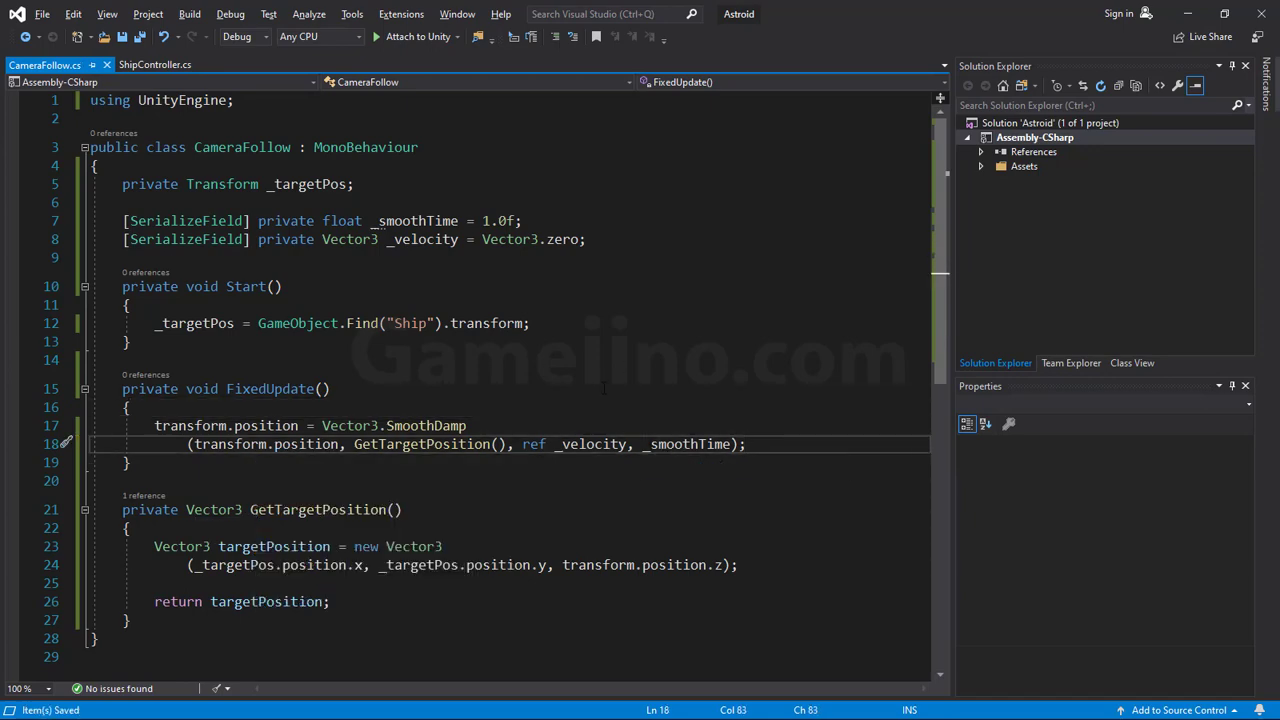
key(alt+Tab)
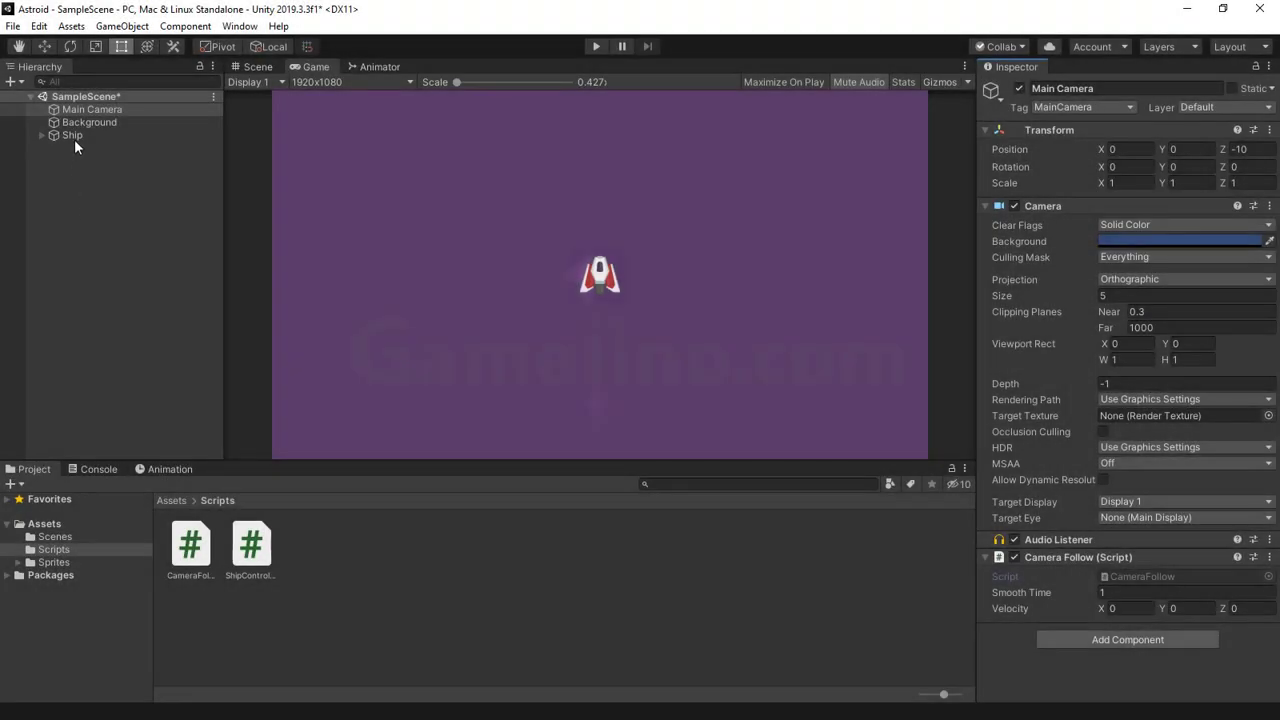
- Show ShipController's using lines and fields, placing the cursor at the end of the _rbody field line
click(72, 136)
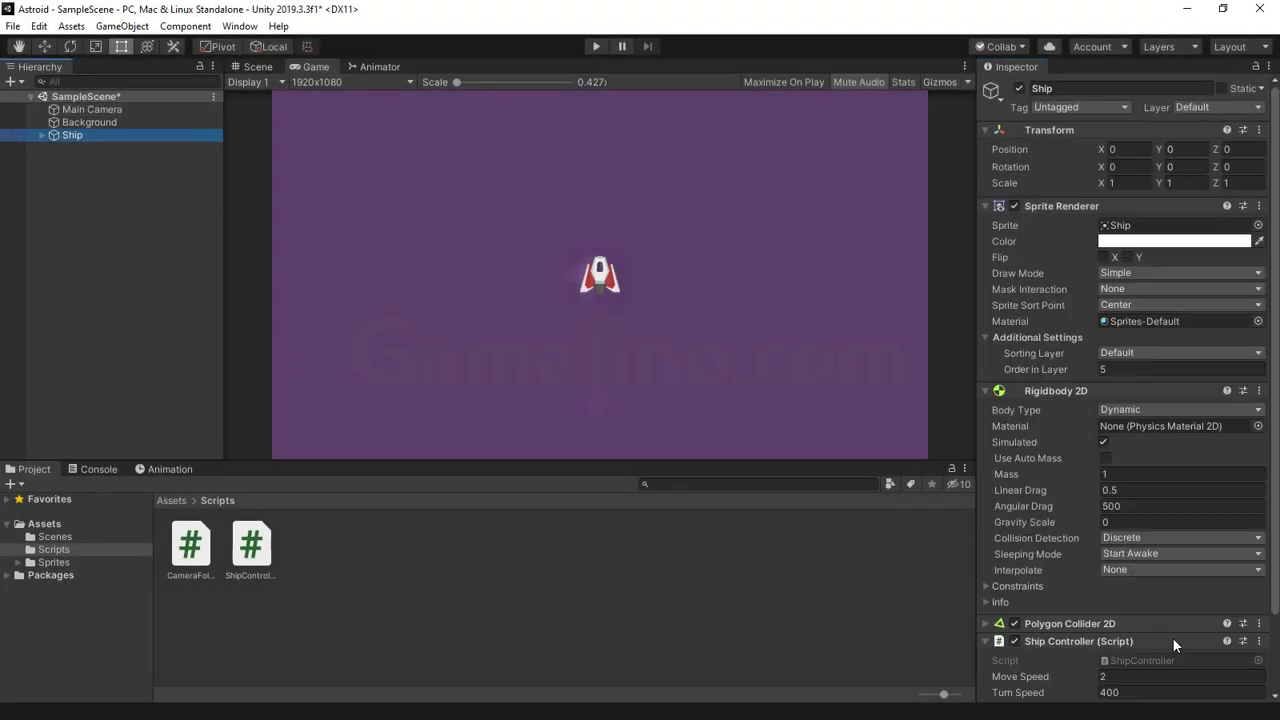
scroll(1143, 605, down, 3)
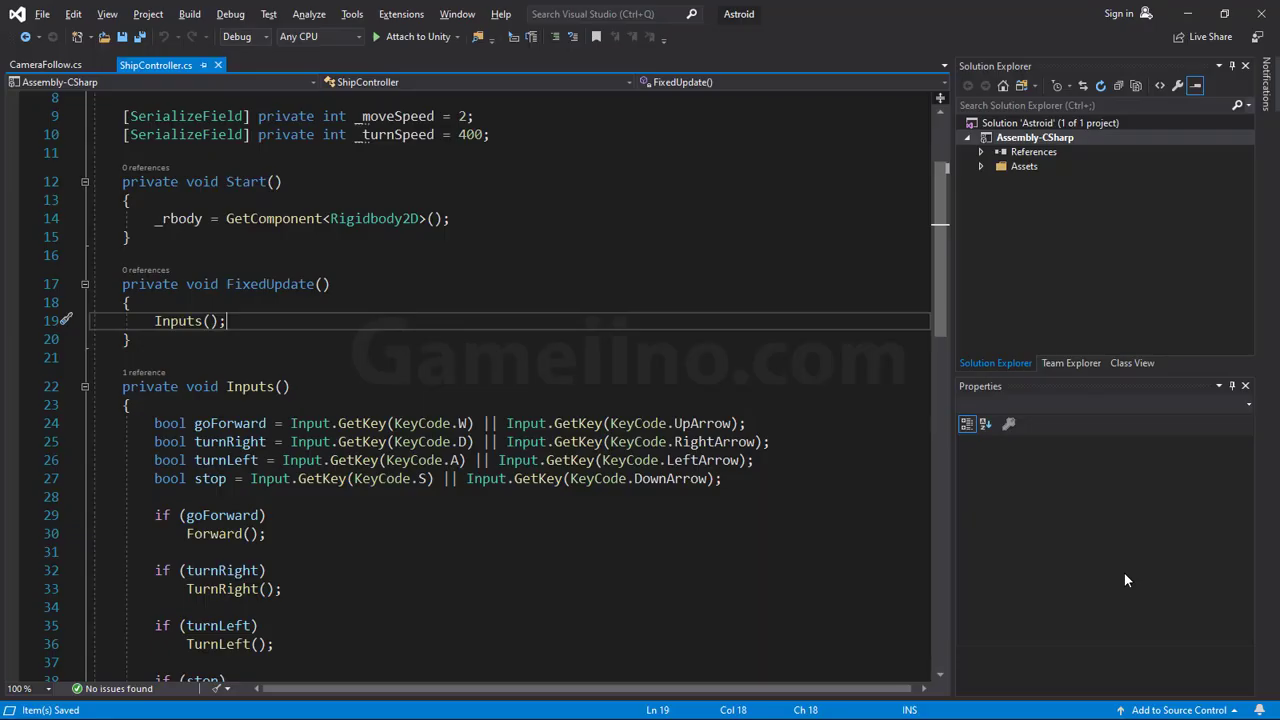
scroll(940, 205, up, 3)
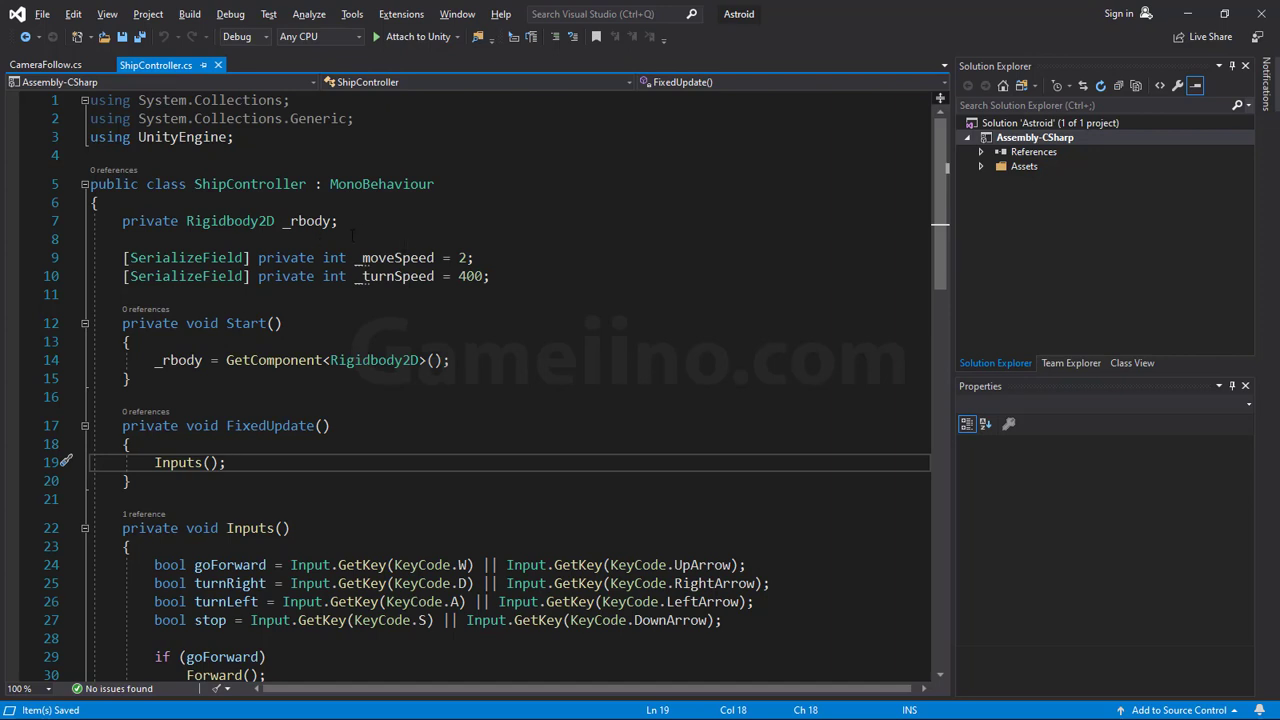
click(398, 220)
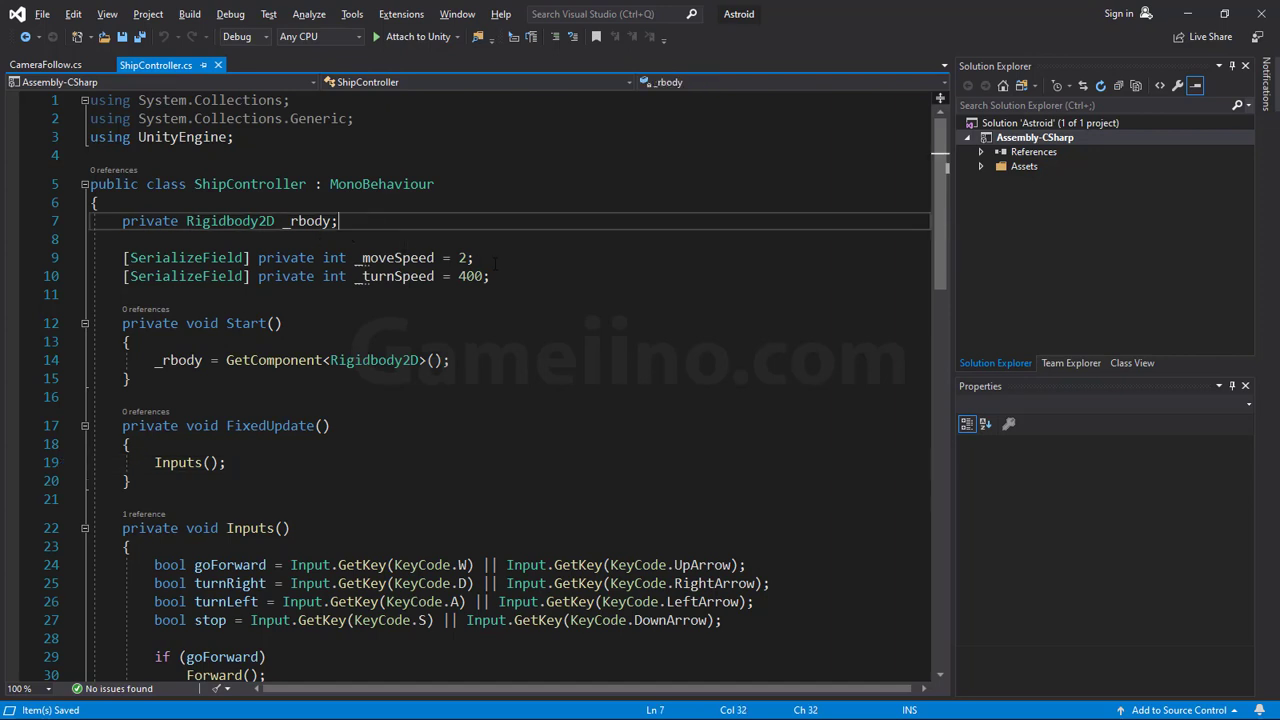
- Add '[SerializeField] private GameObject _missilePrifab;' on a new line below the _rbody field
key(Return)
key(Return)
text([)
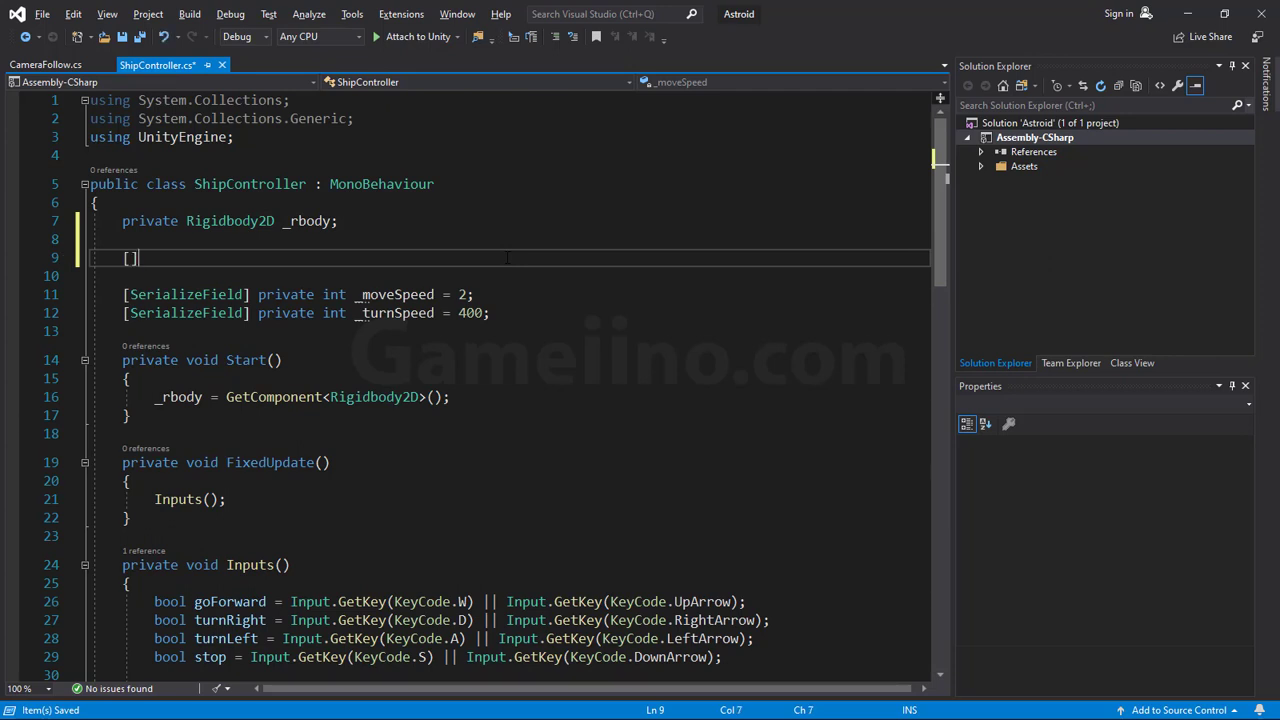
text(se])
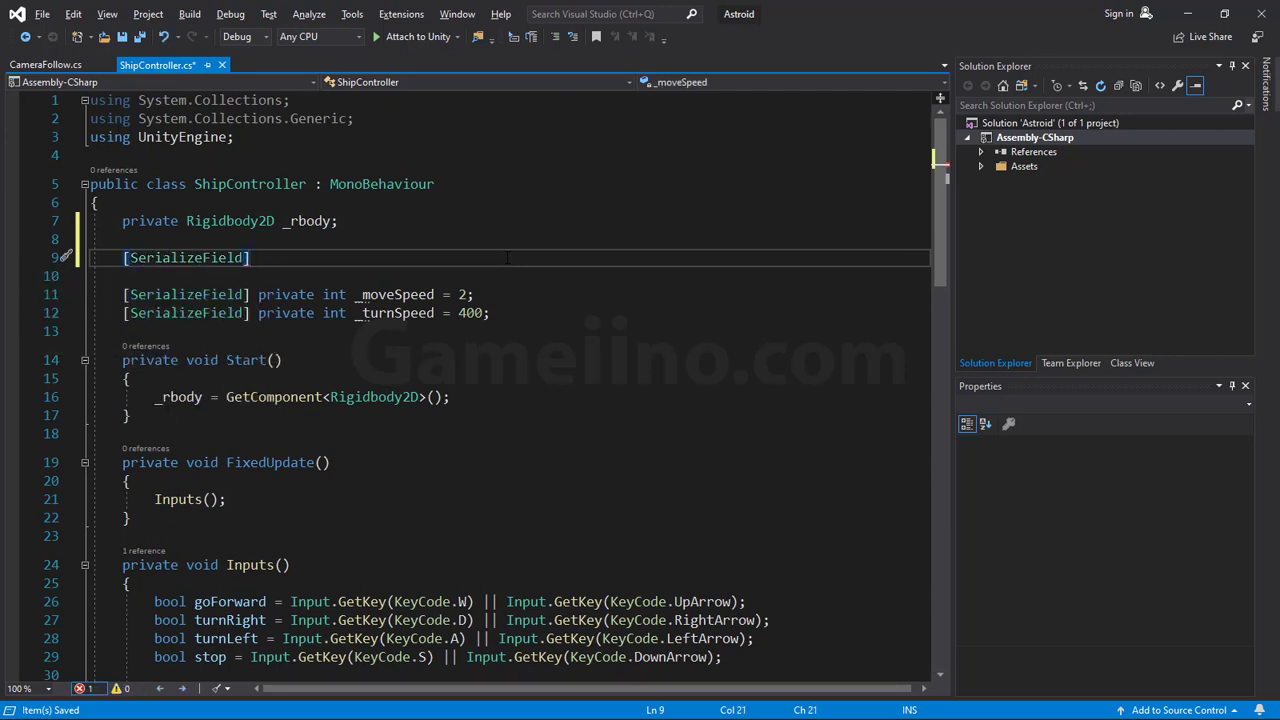
text( private )
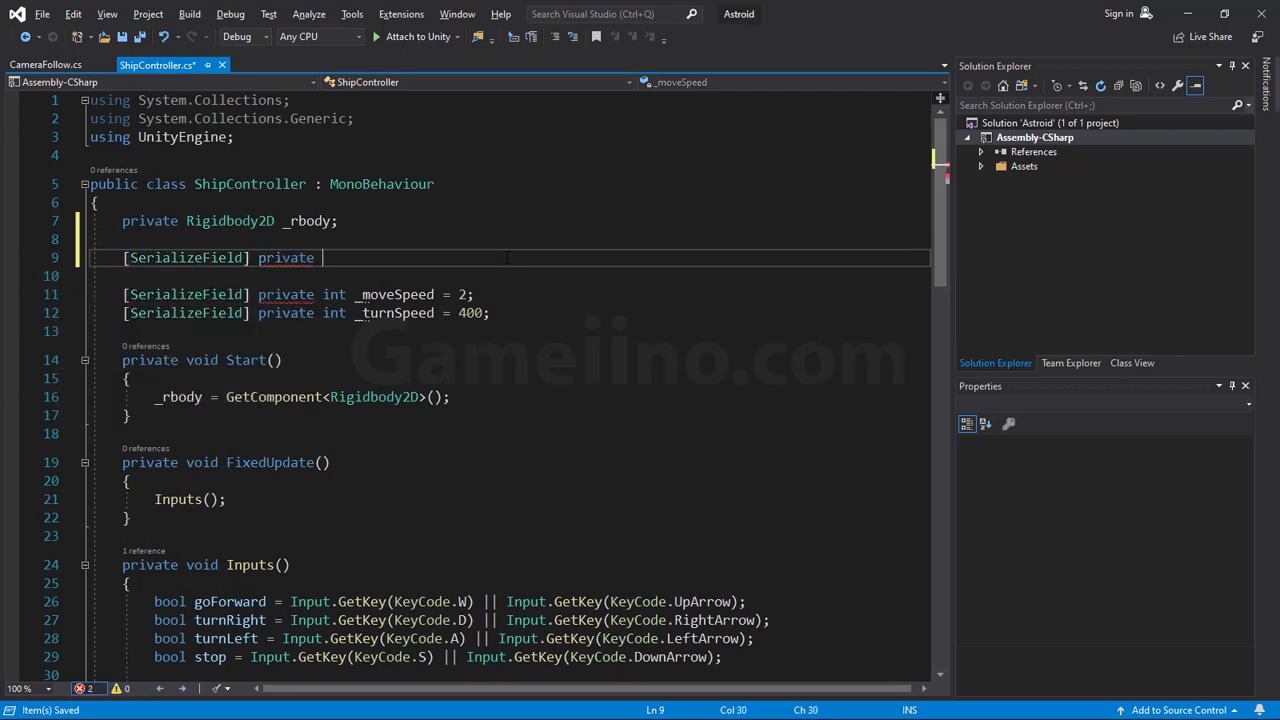
text(Game)
key(Tab)
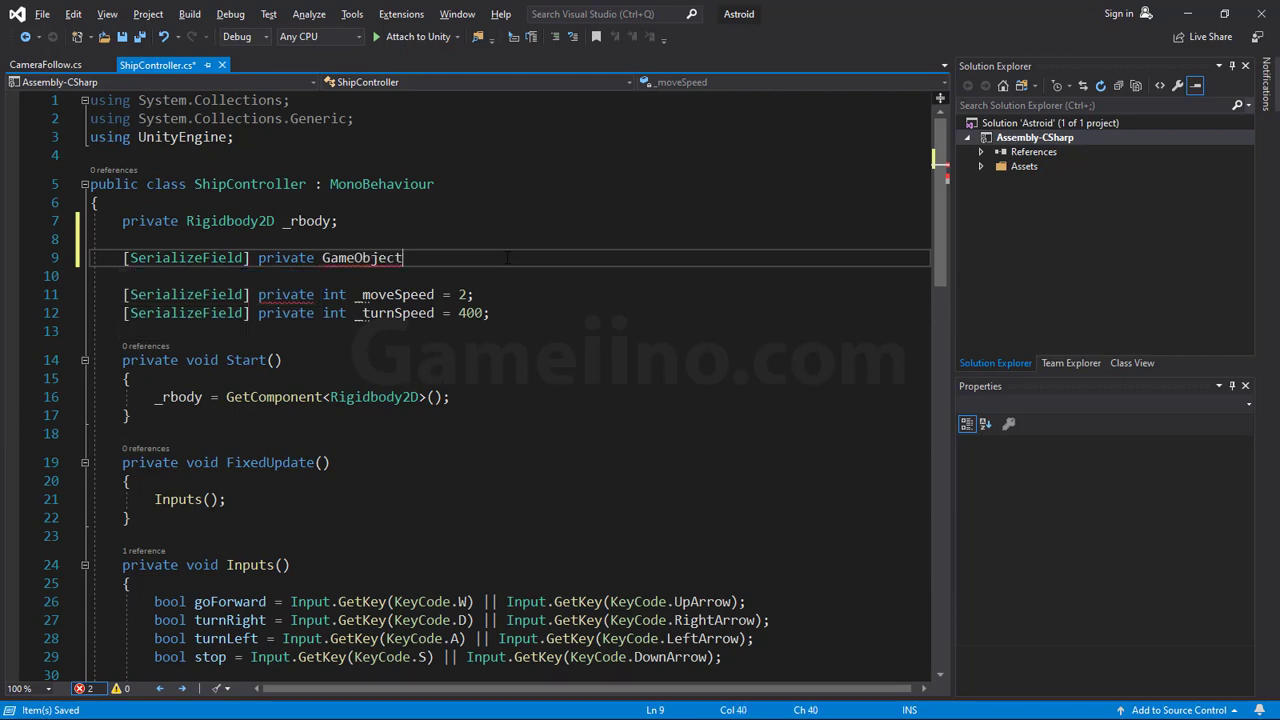
text( _)
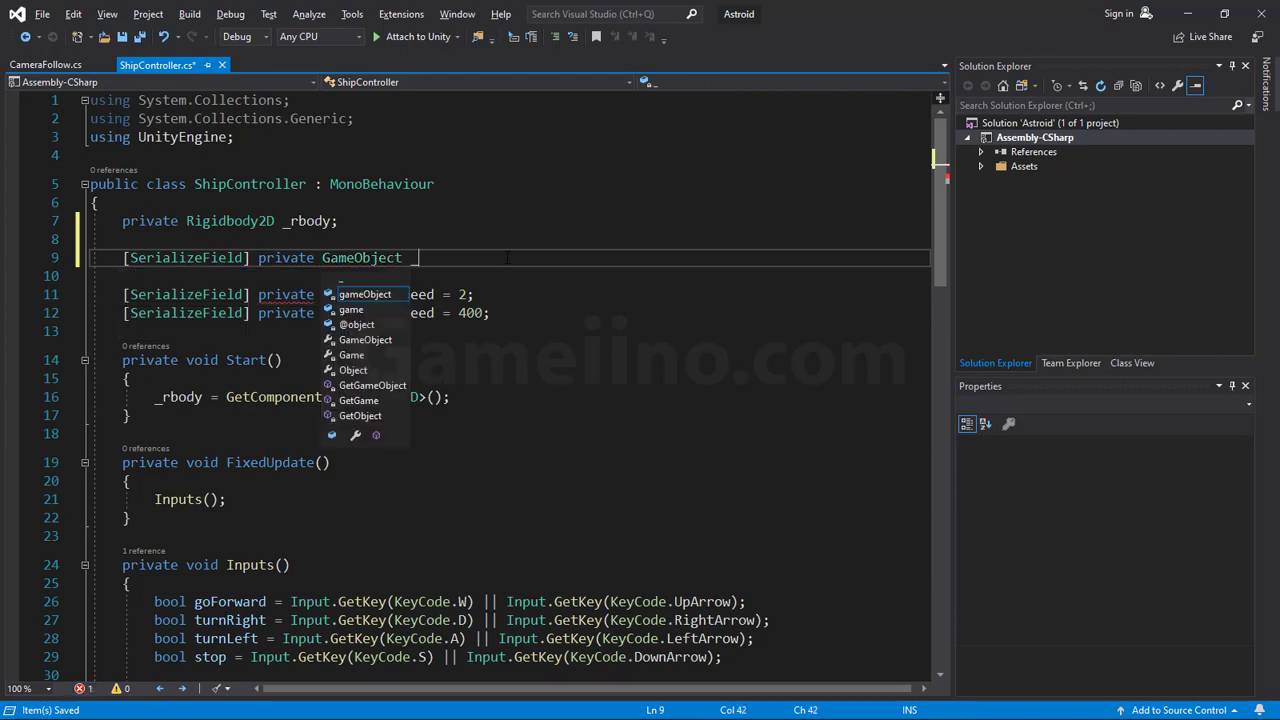
text(missileP)
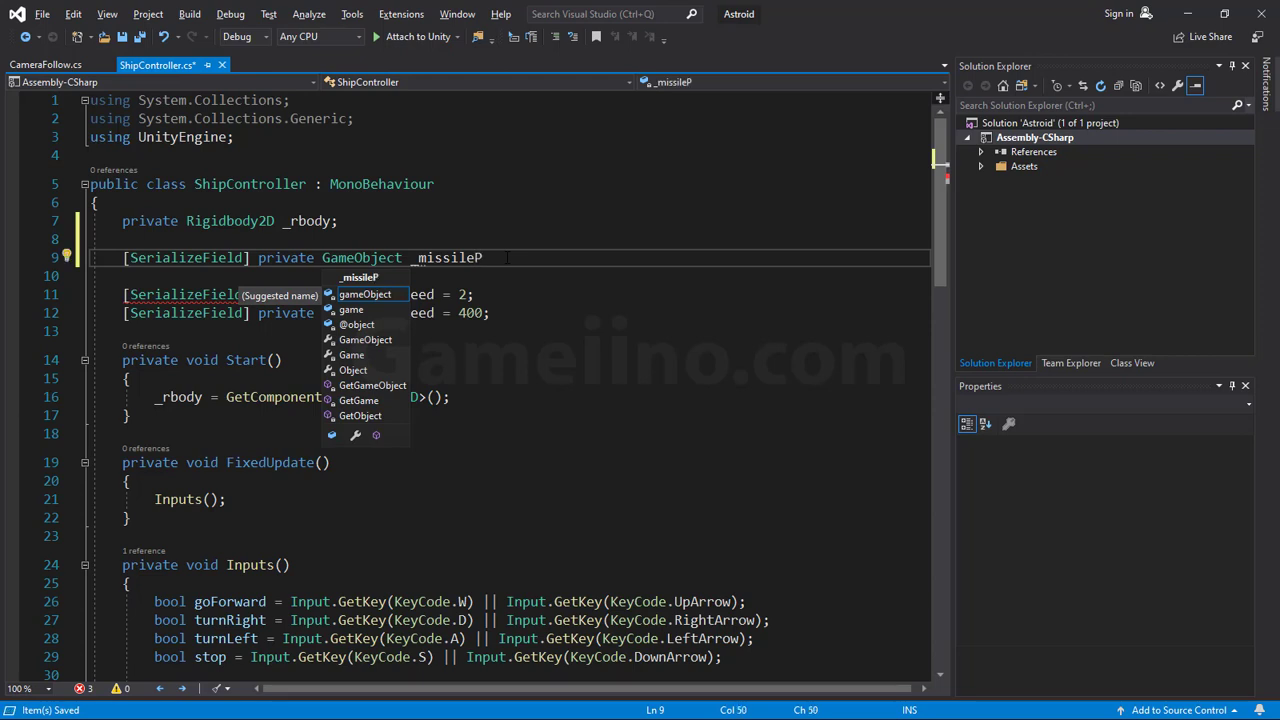
text(rifab)
text(;)
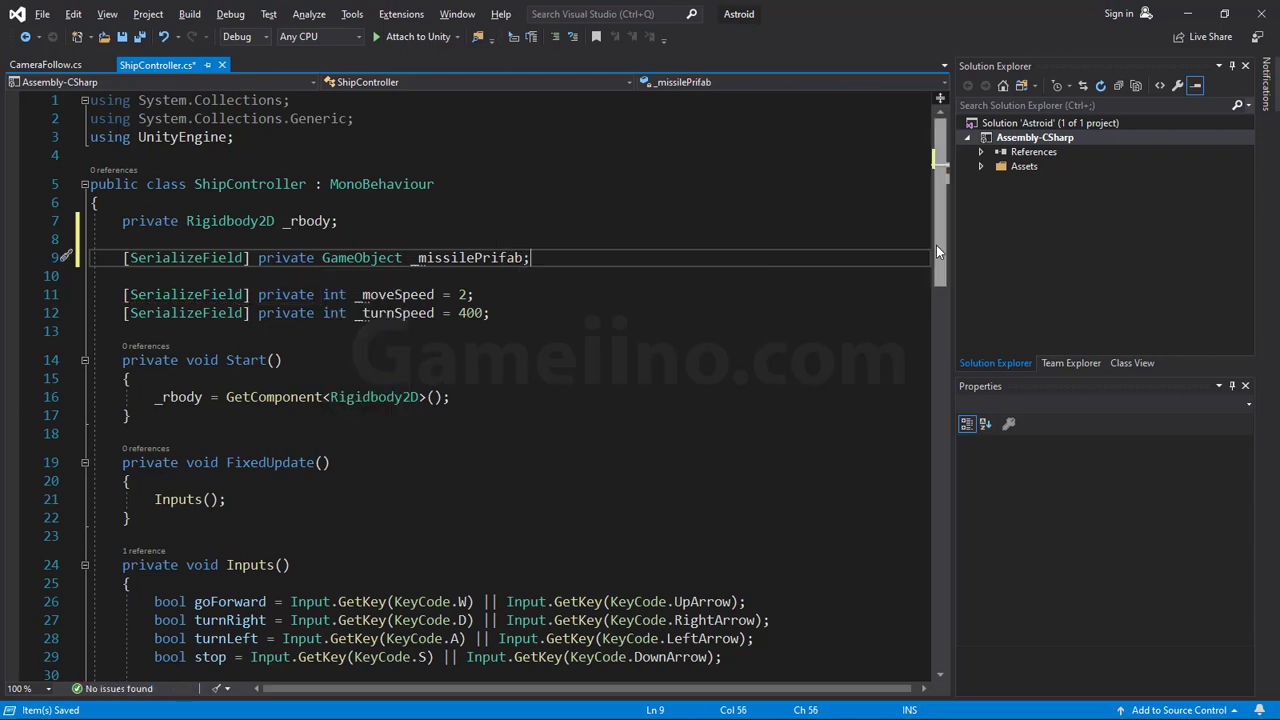
drag(936, 245, 940, 272)
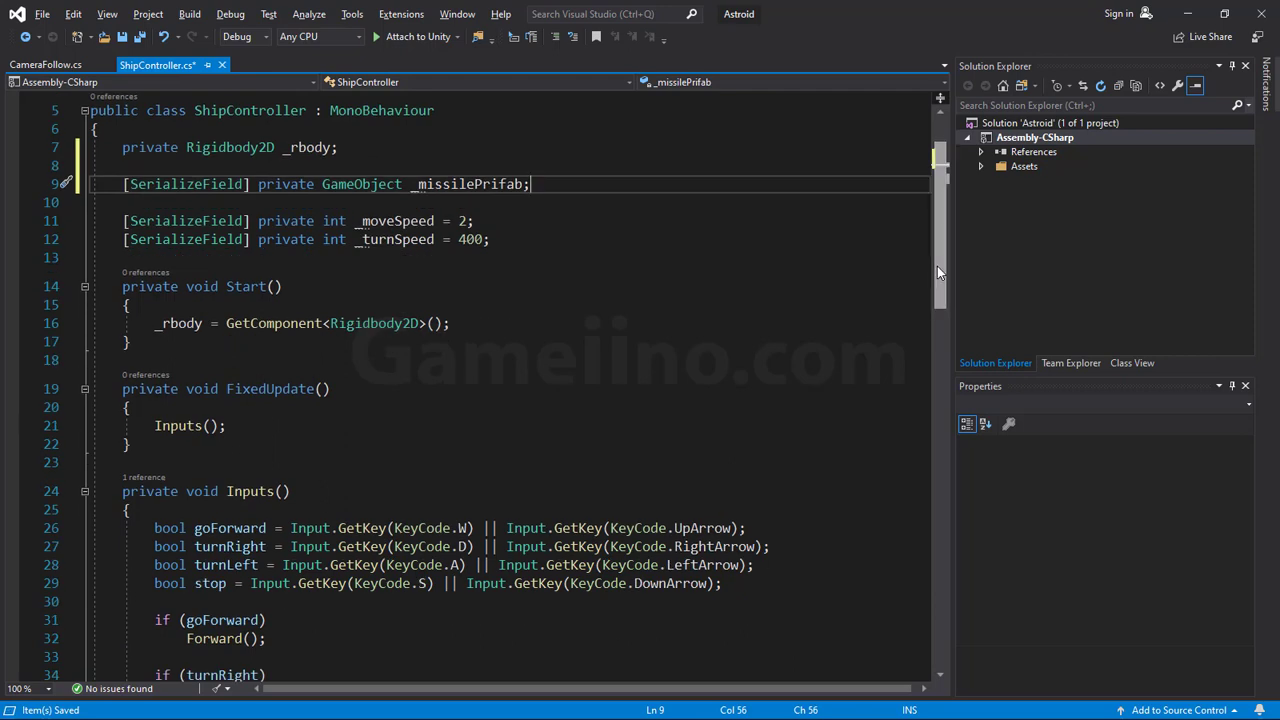
drag(937, 266, 919, 289)
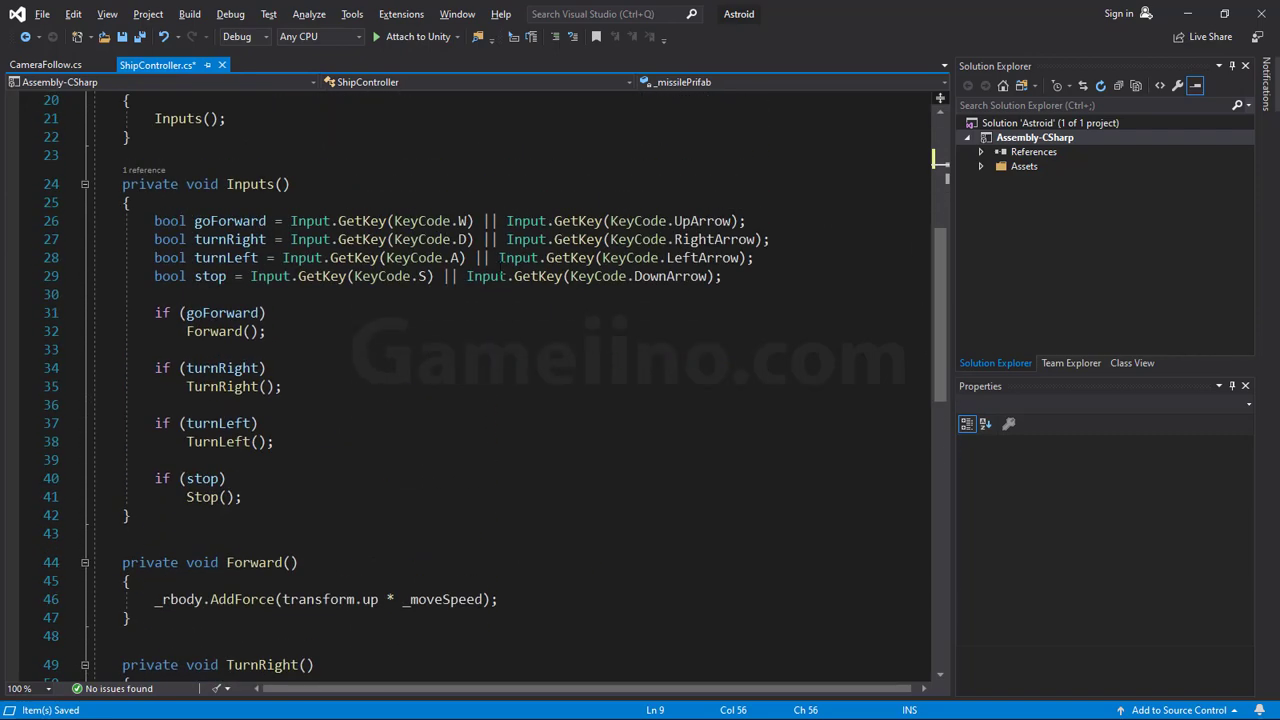
- Add 'bool fire = Input.GetKey(KeyCode.Space);' below the stop input line in Inputs()
click(741, 276)
key(Return)
text(bo)
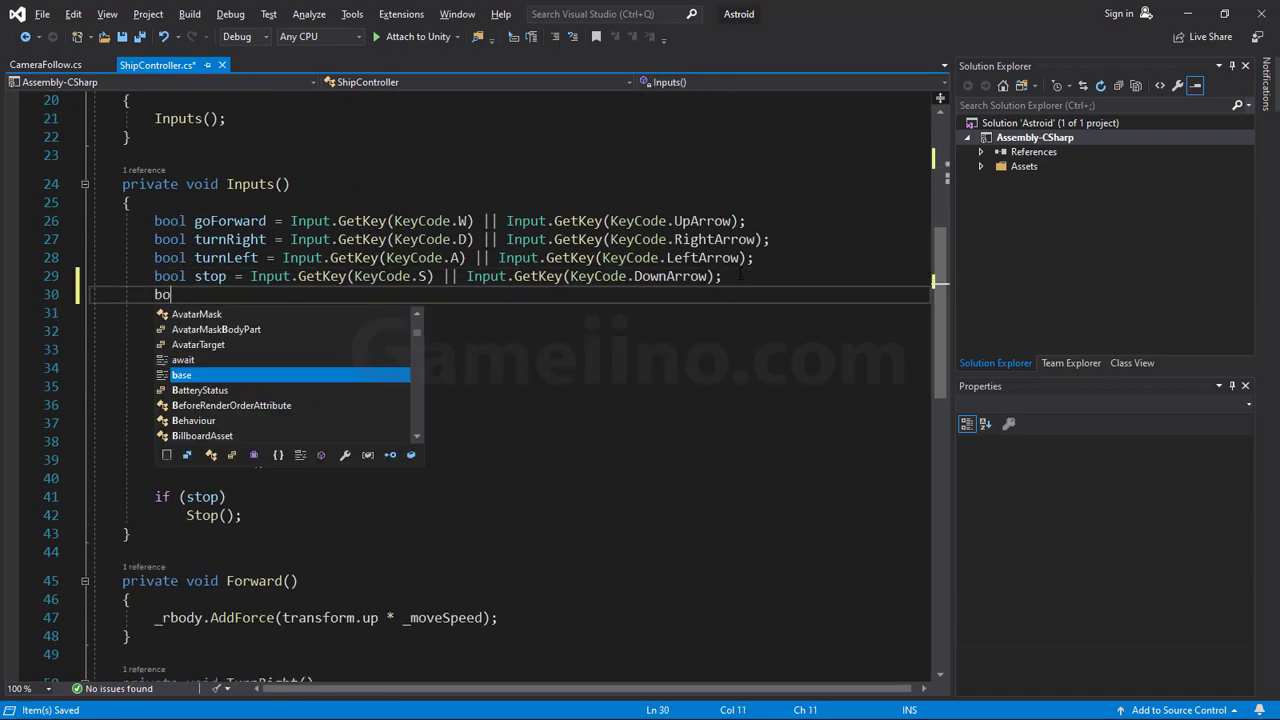
text(ol fire =)
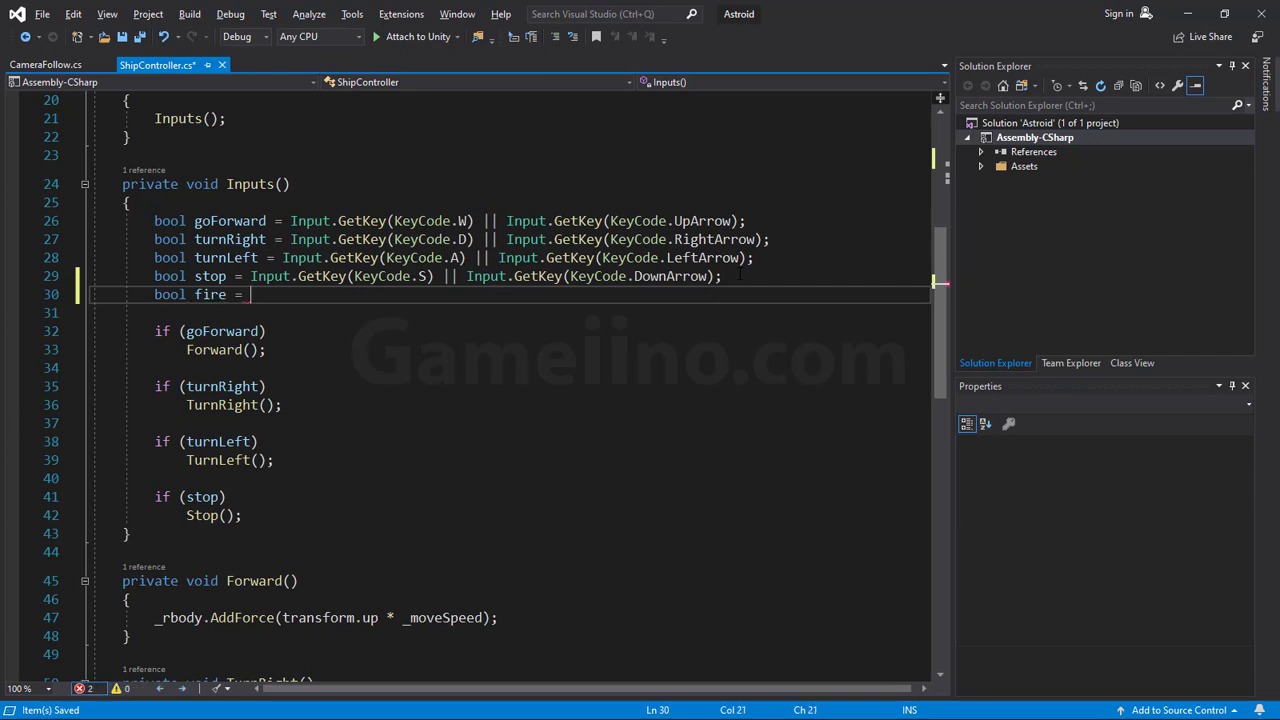
text( Input,)
text(Get)
text(.)
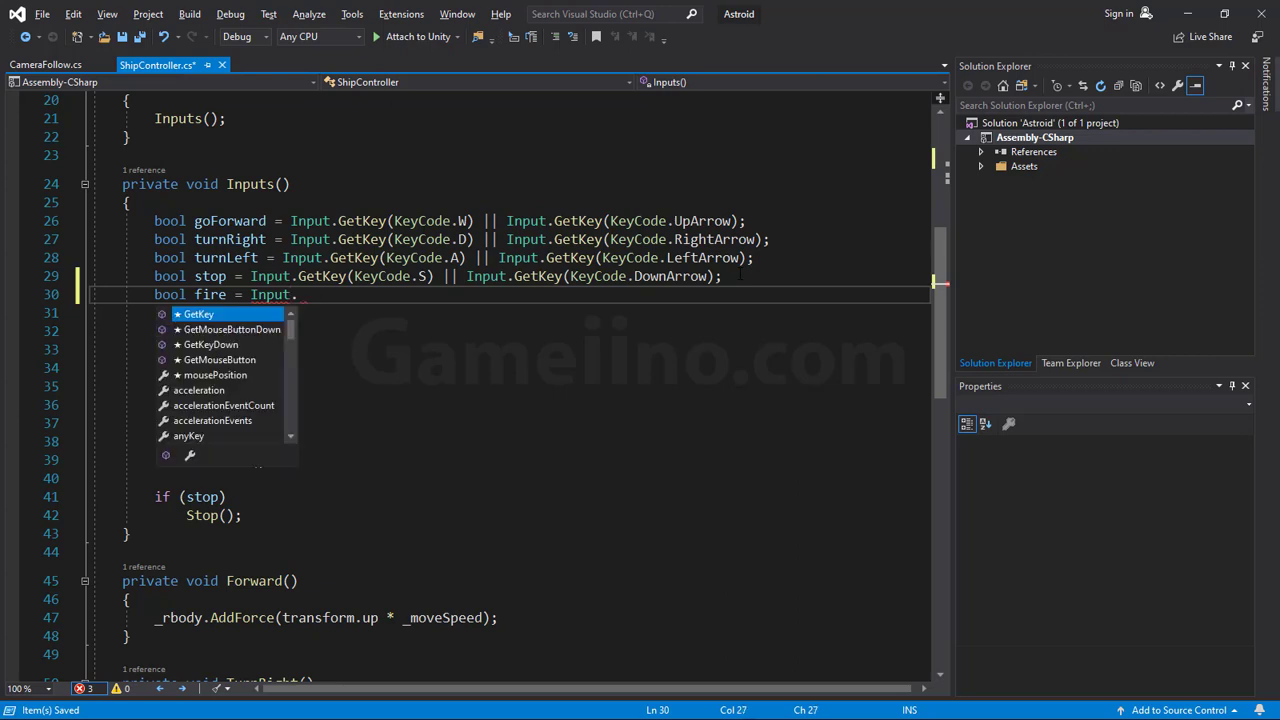
text(Get)
key(Tab)
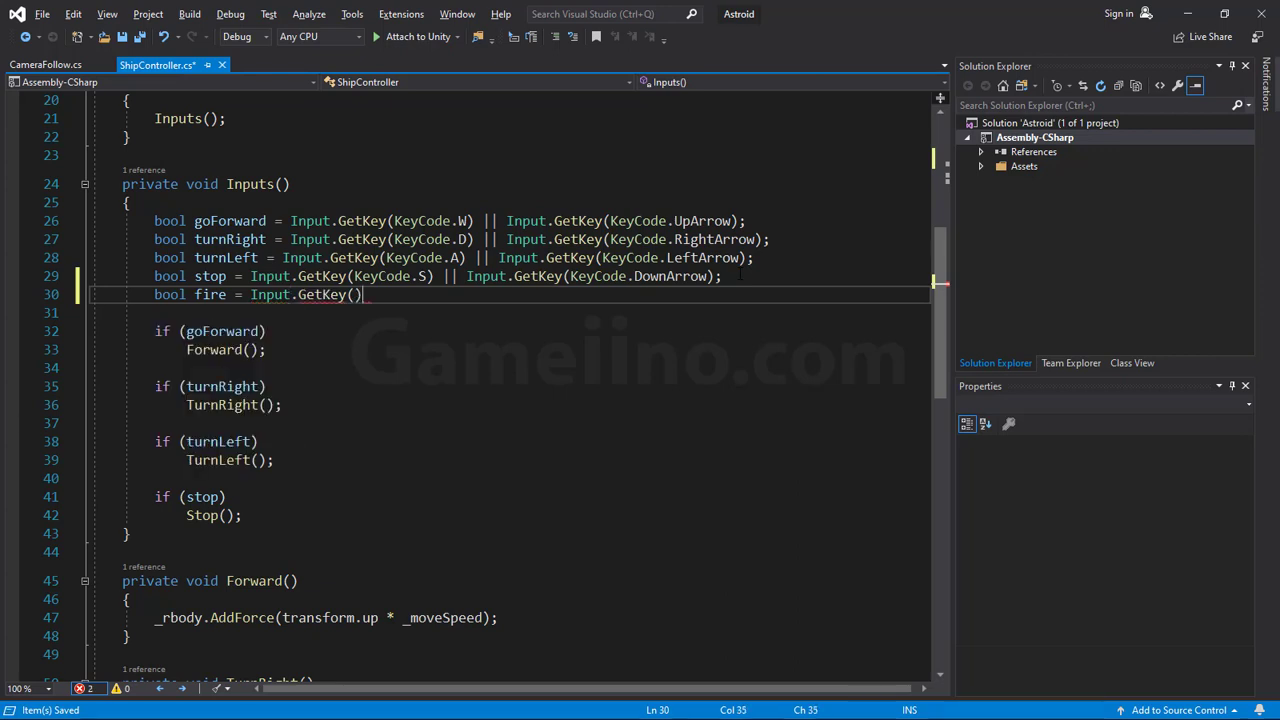
key(Left)
text(Key)
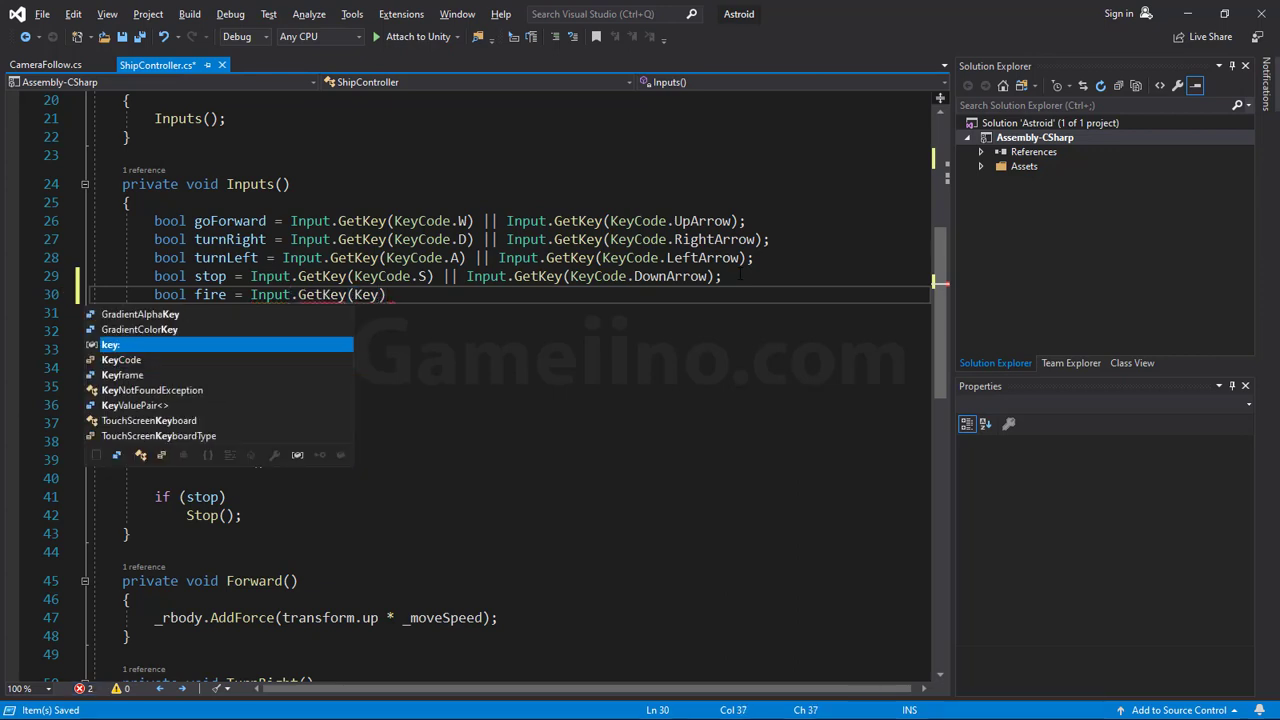
text(C)
key(Tab)
text(.S)
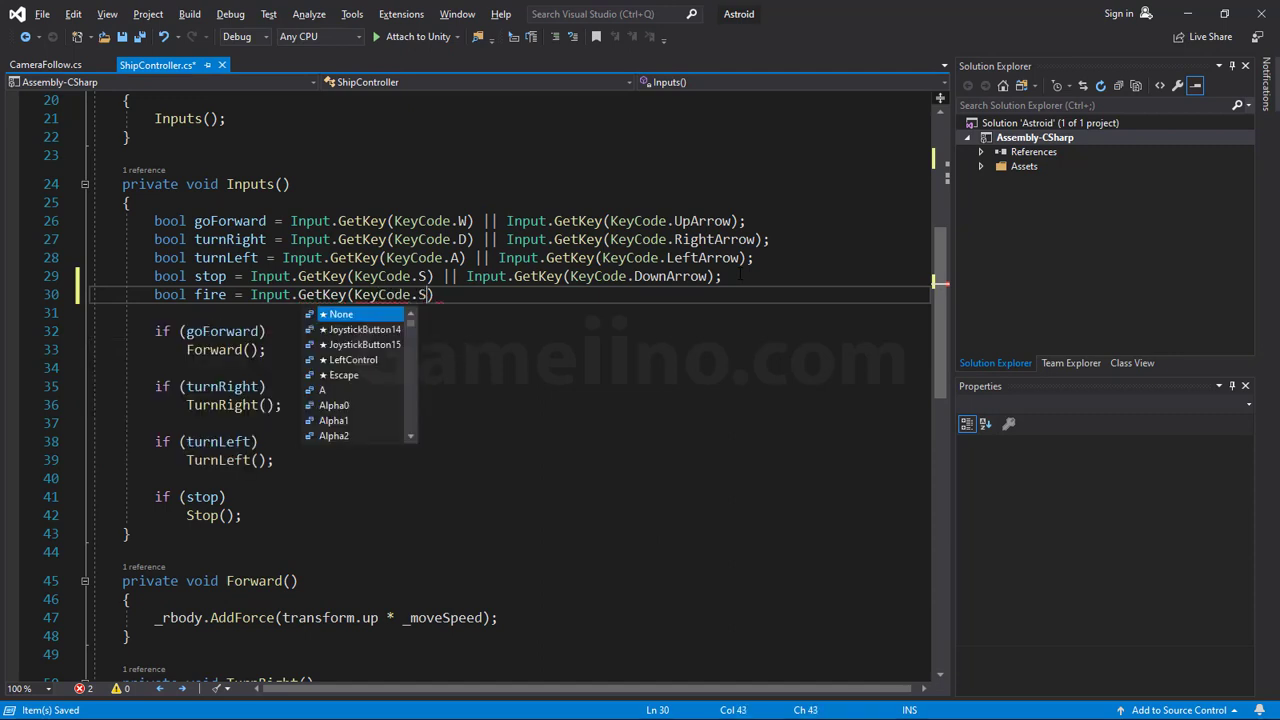
text(pa)
key(Tab)
text();)
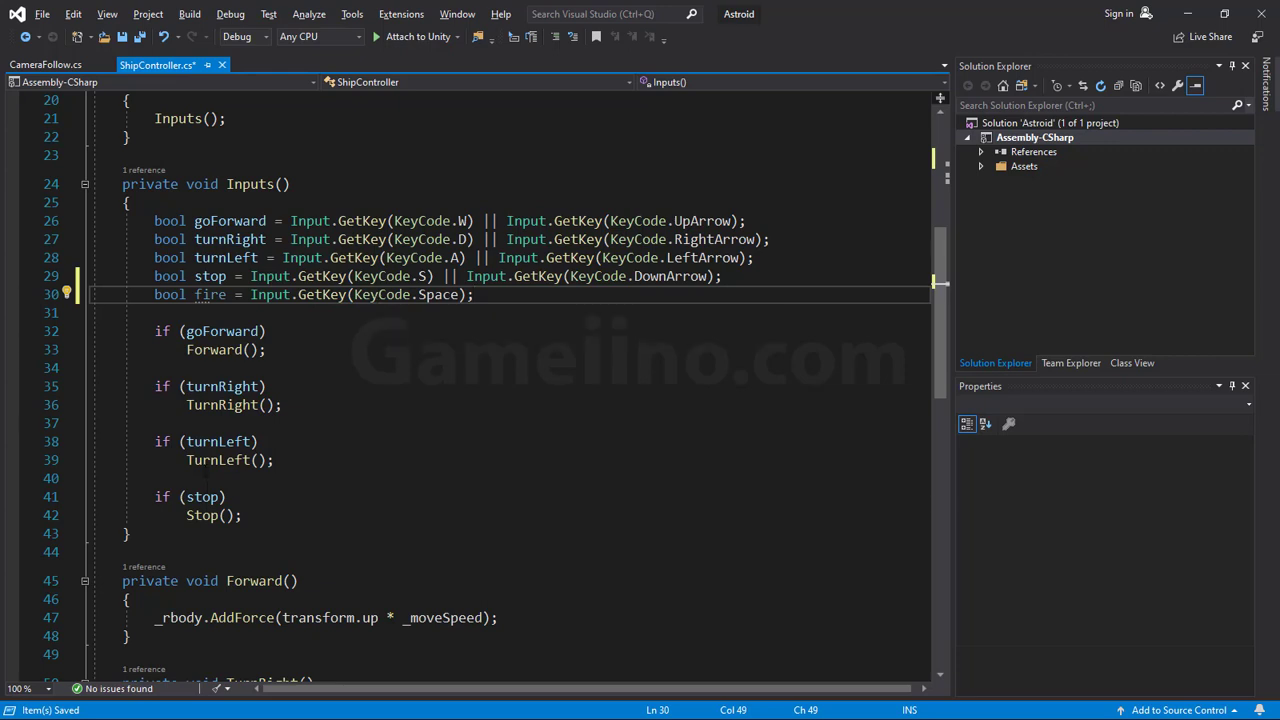
- Begin an if(fire) statement below the Stop() check
click(260, 514)
key(Return)
key(Return)
text(i)
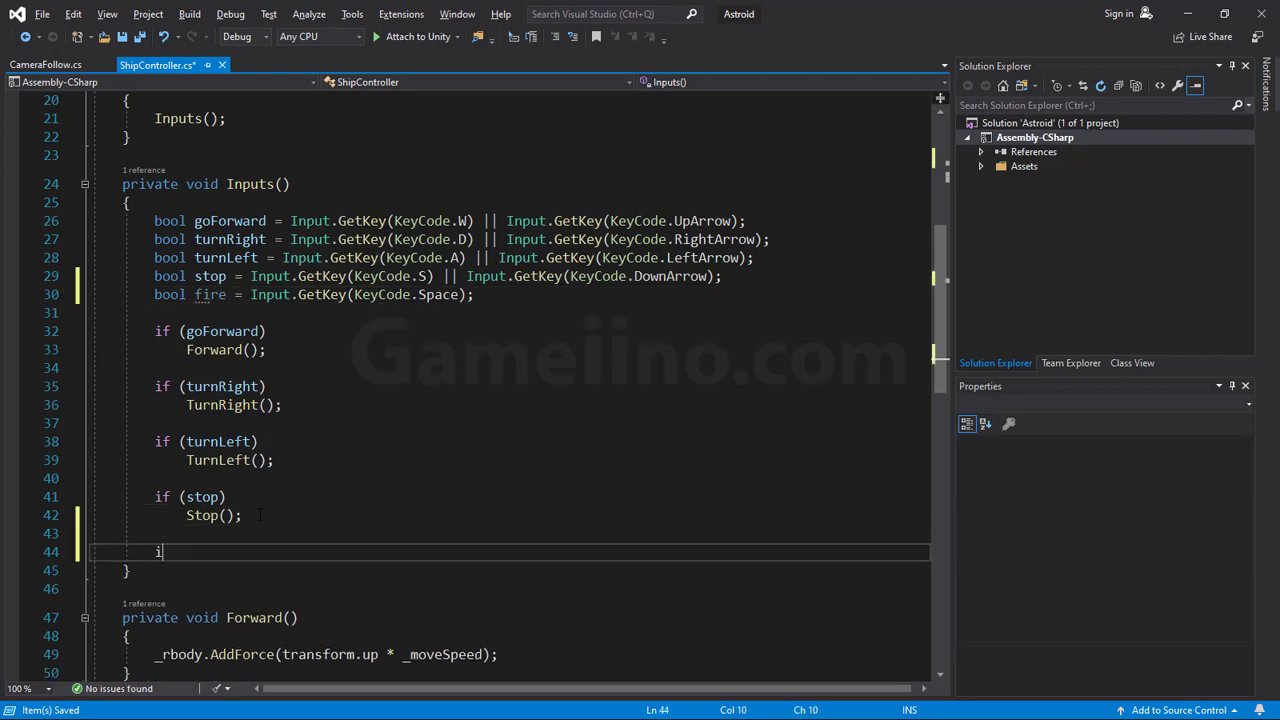
text(f())
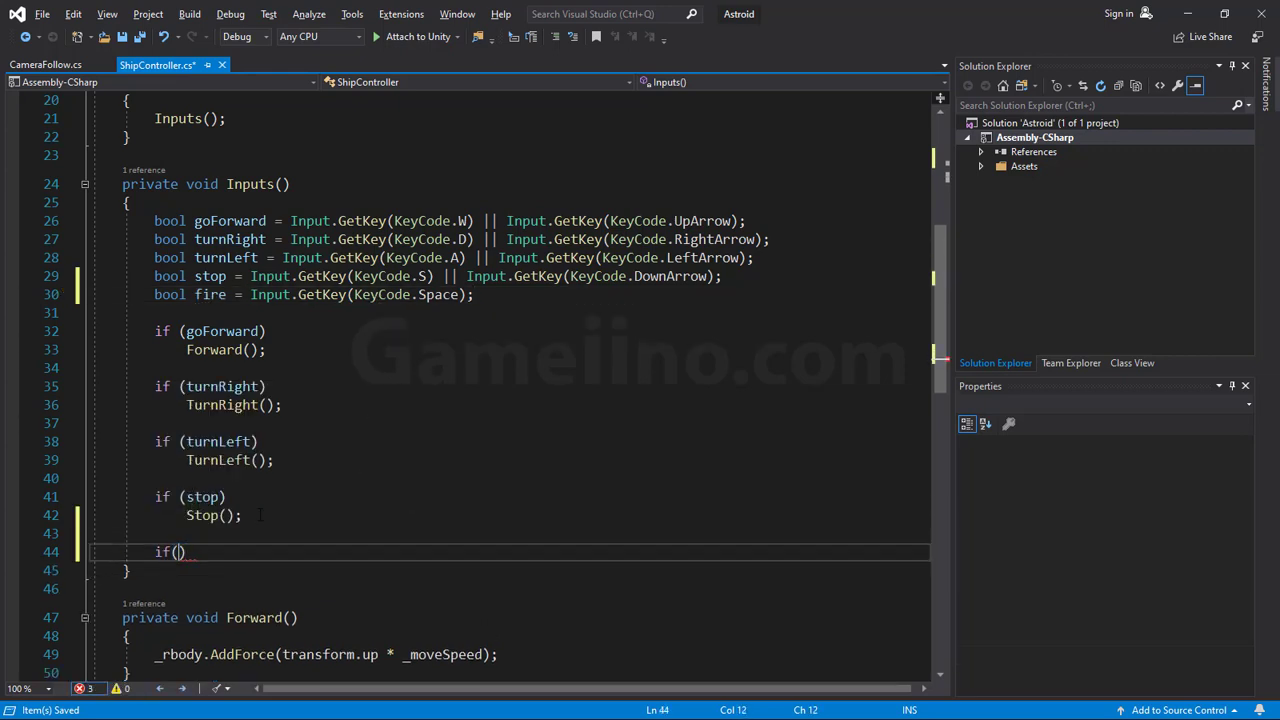
text(fire))
key(Return)
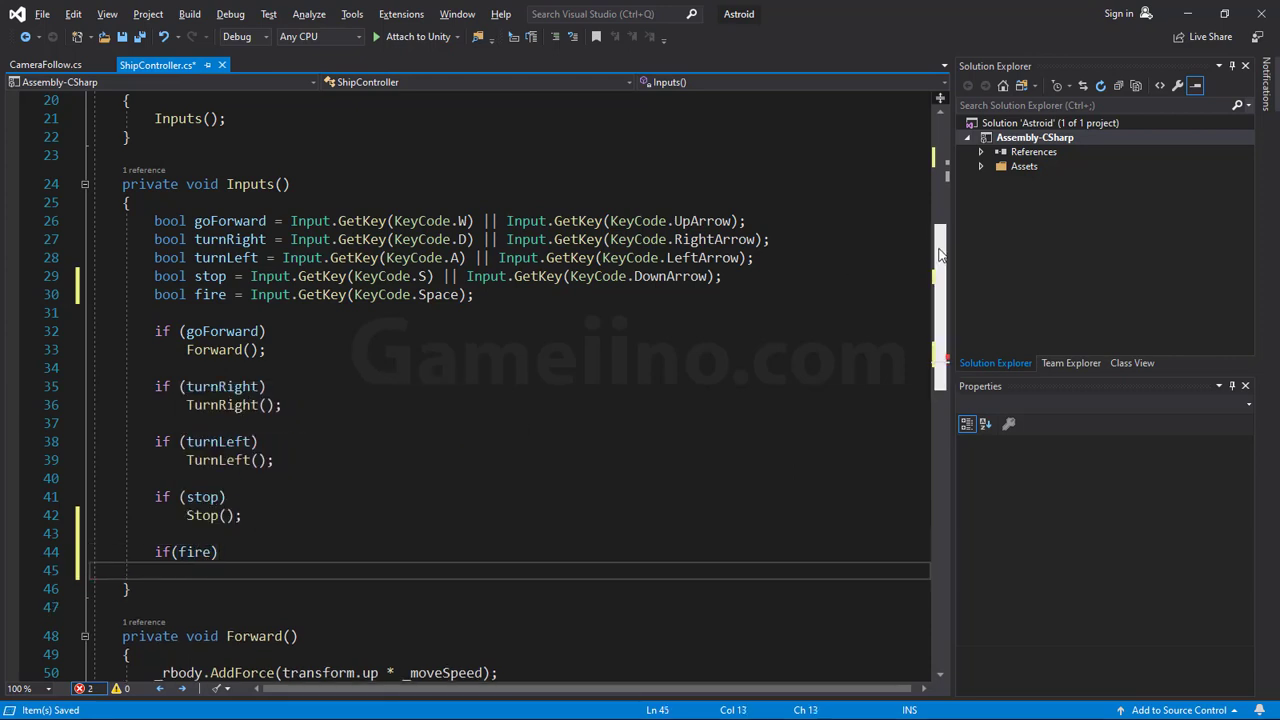
scroll(374, 368, down, 5)
- Declare a new private void SpawnMissile() method below Inputs()
click(147, 302)
key(Return)
key(Return)
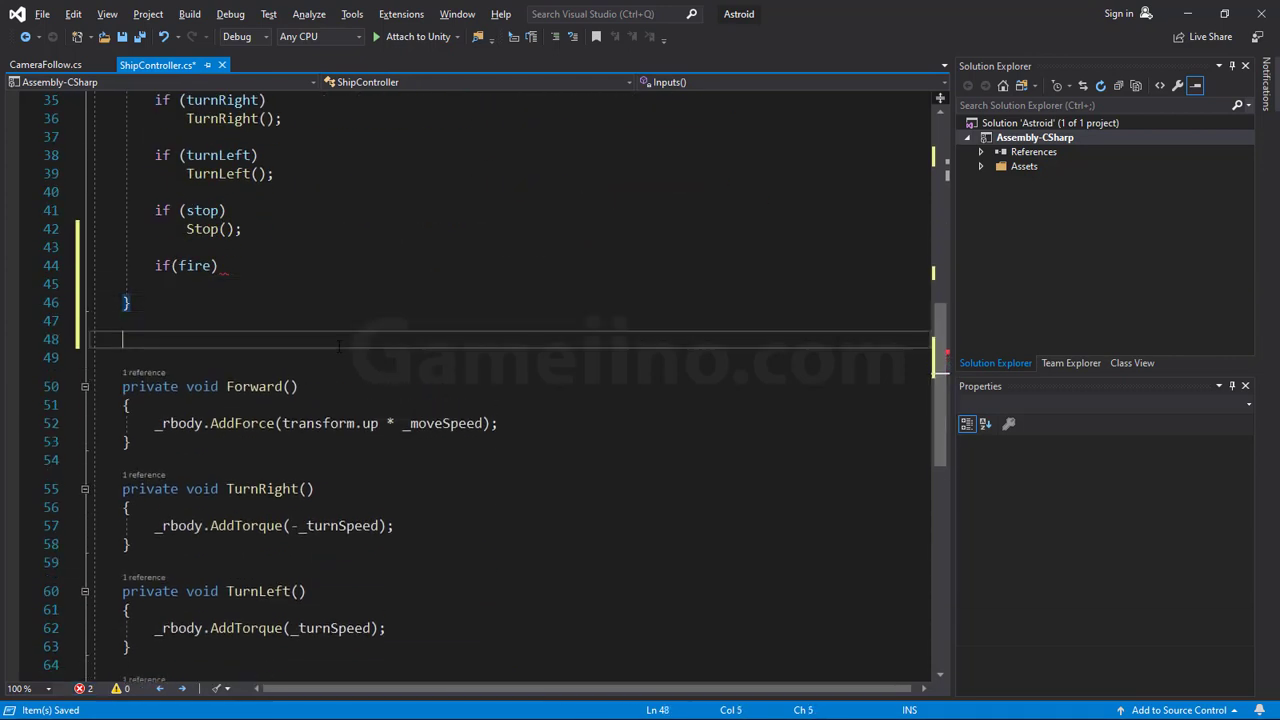
text(privat)
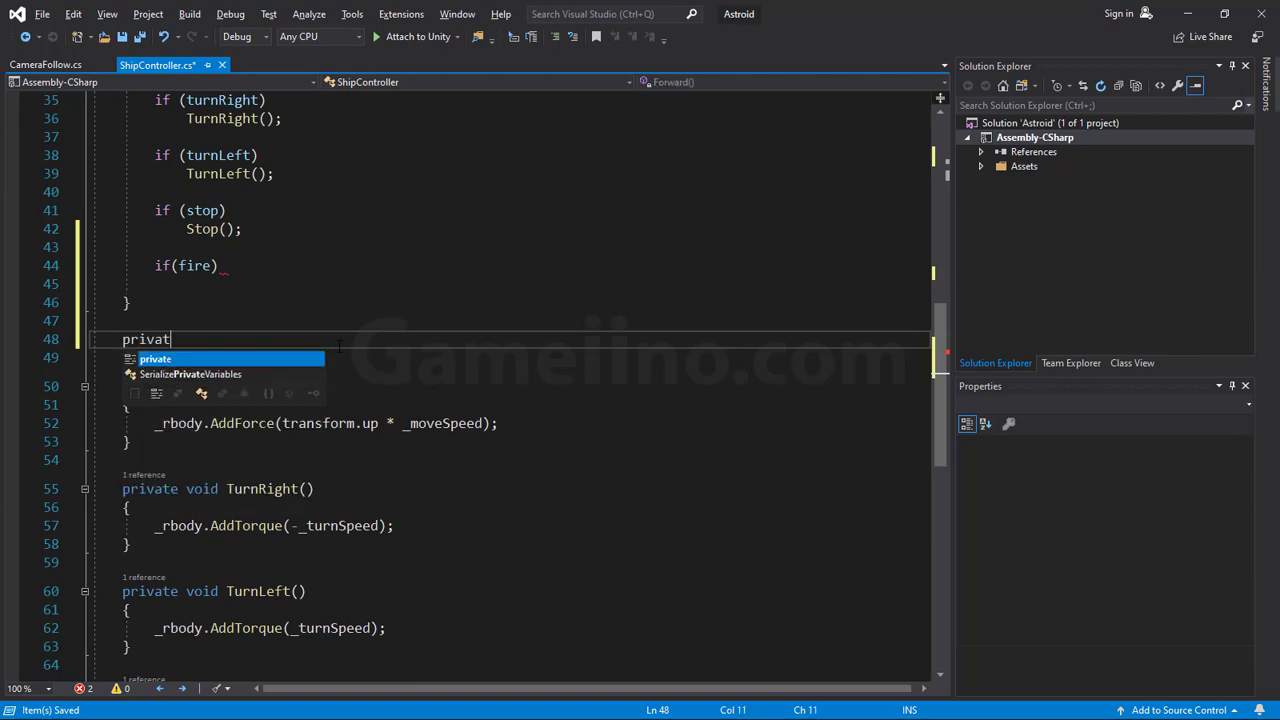
text(e void )
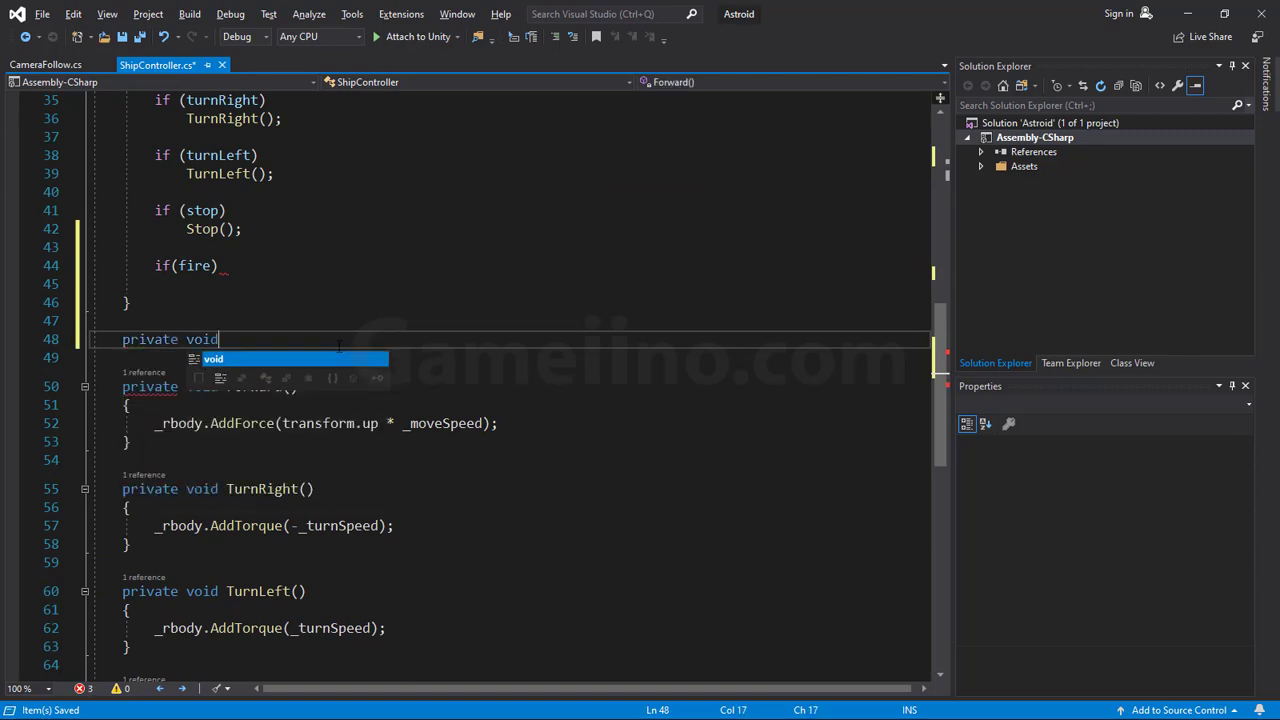
text(Spawn)
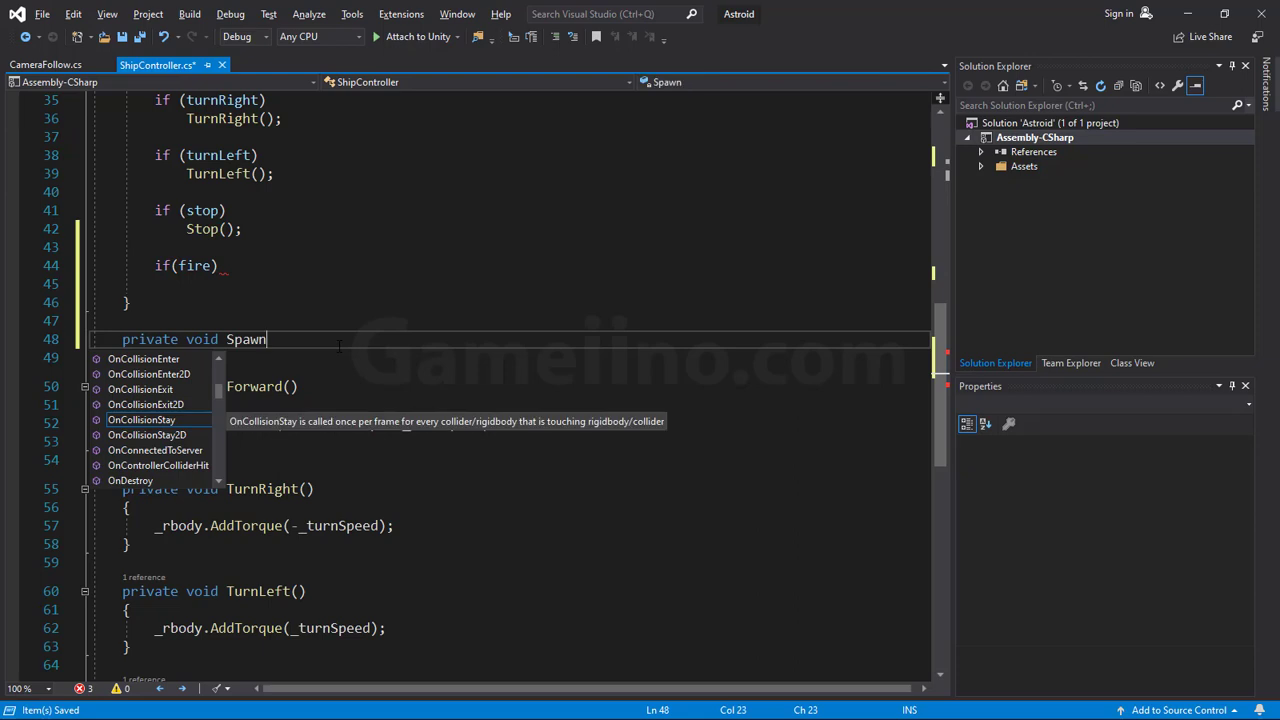
text(Missile)
text(())
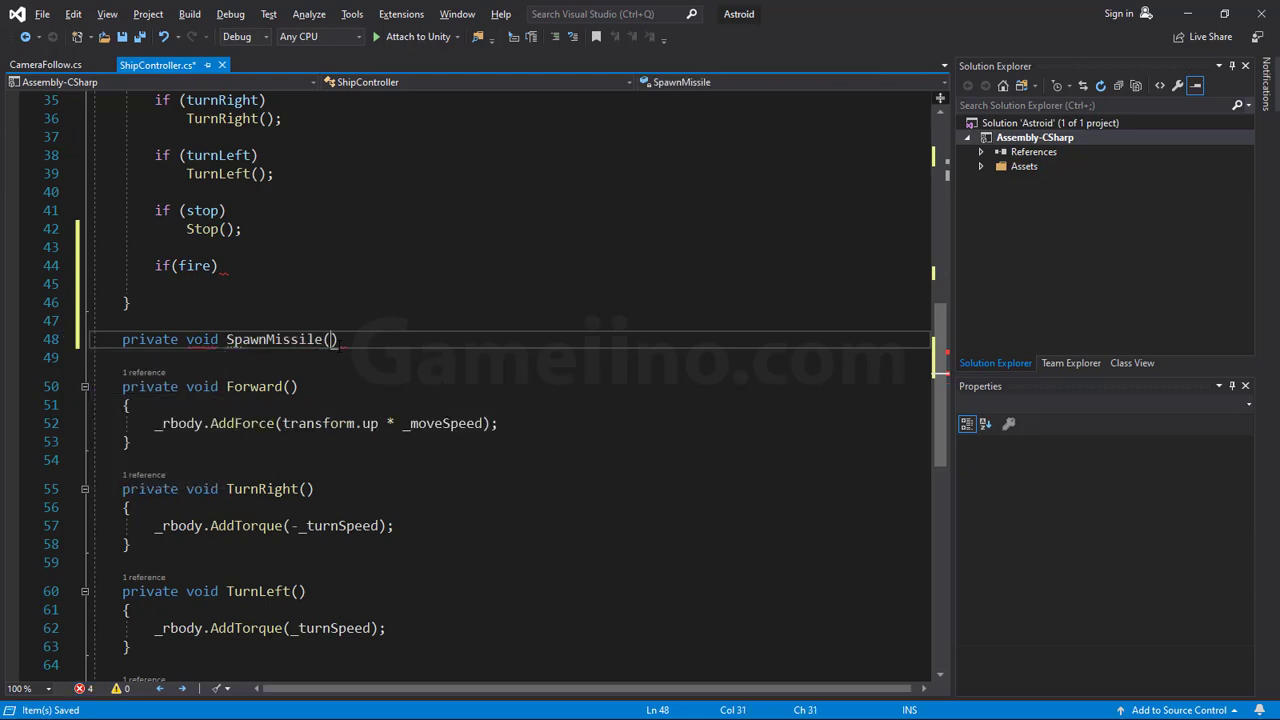
key(Return)
text({)
key(Return)
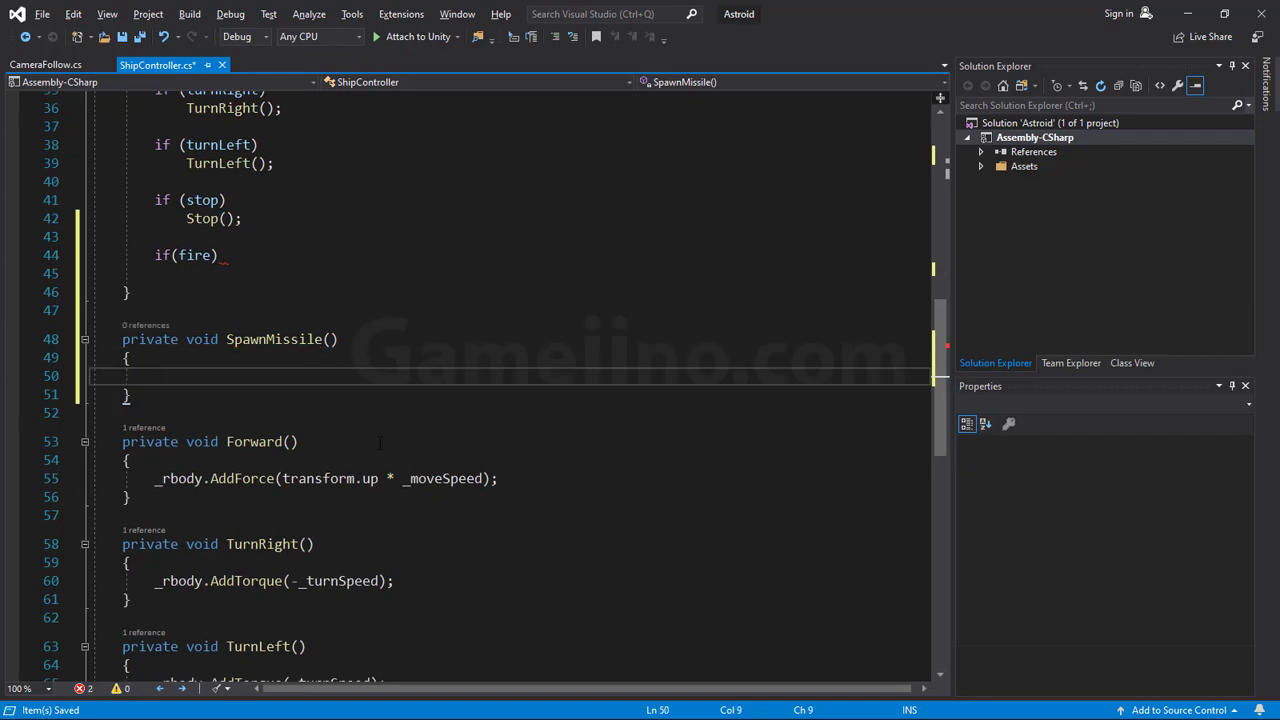
- Start 'GameObject missleClone = Instantiate(_missilePrifab, ' inside SpawnMissile
text(Game)
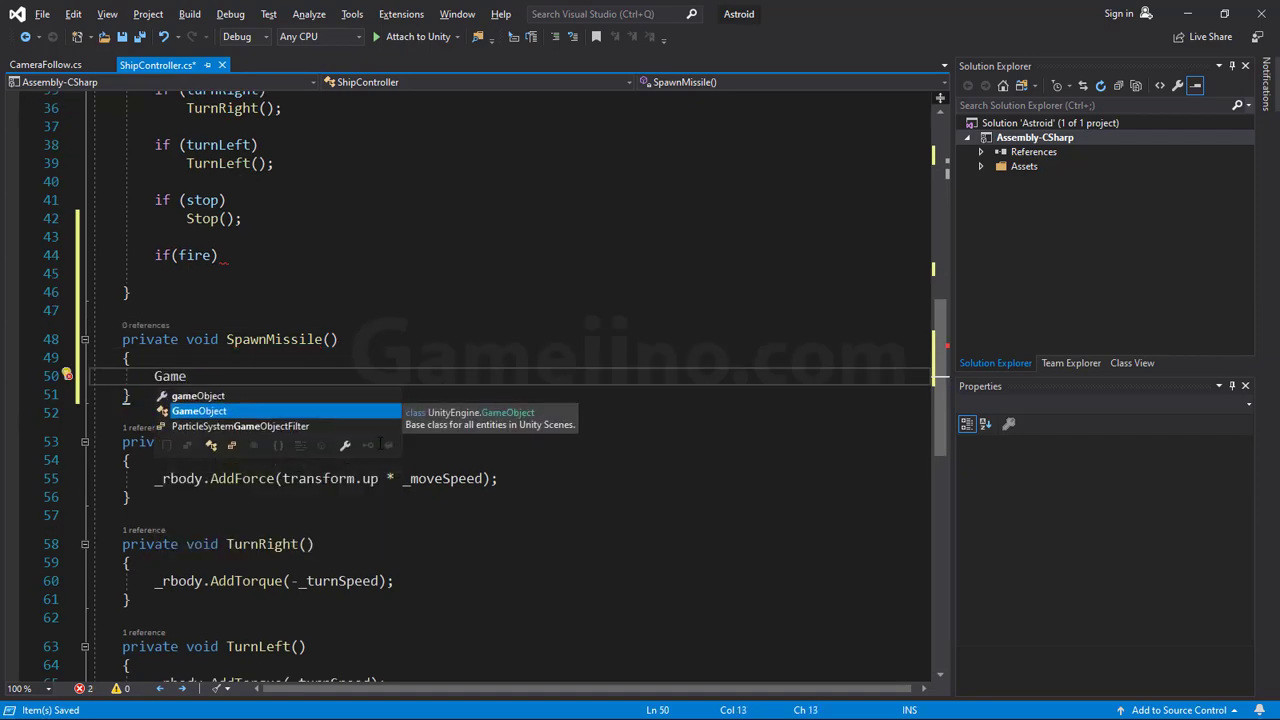
key(Tab)
text(mi)
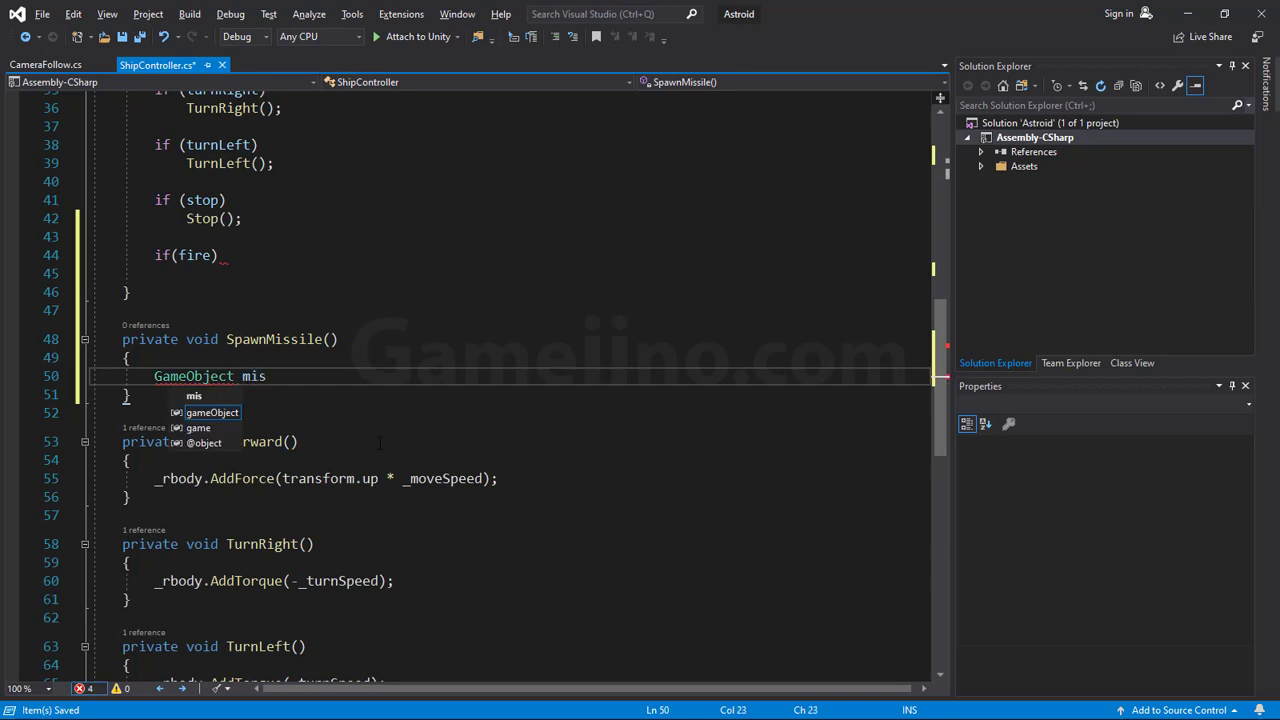
text(ssle)
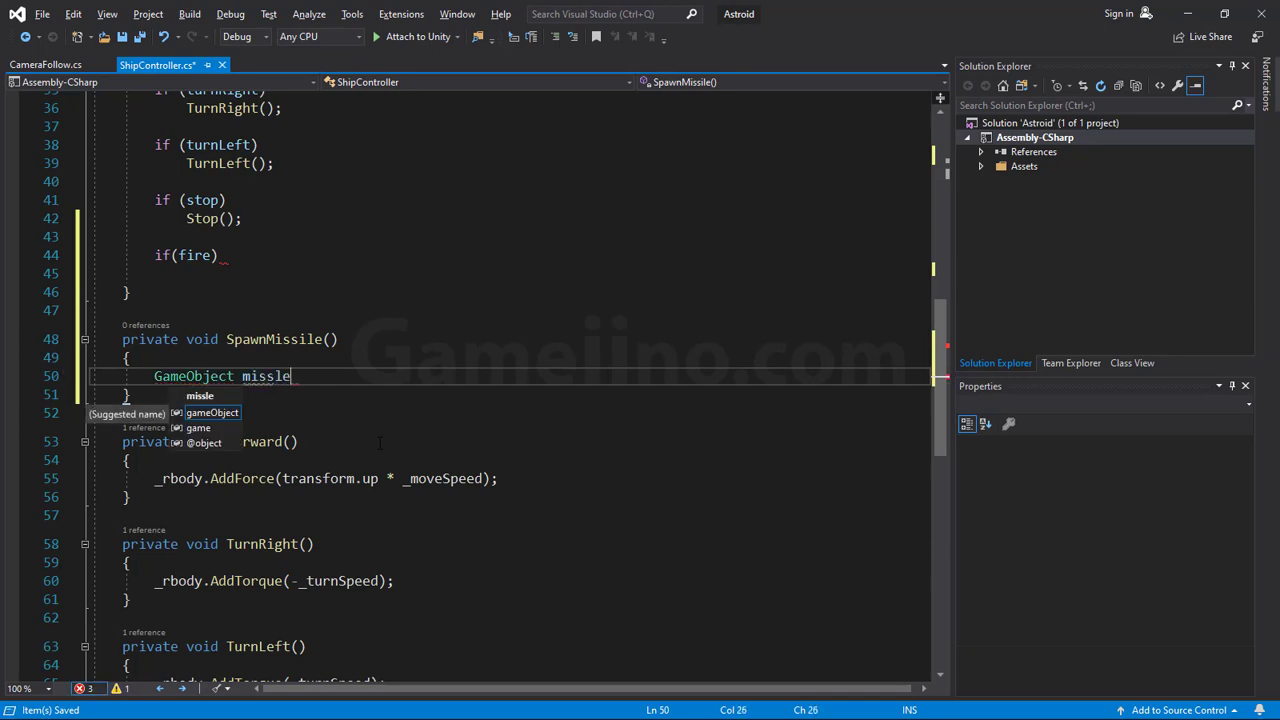
text(Clone)
text( = )
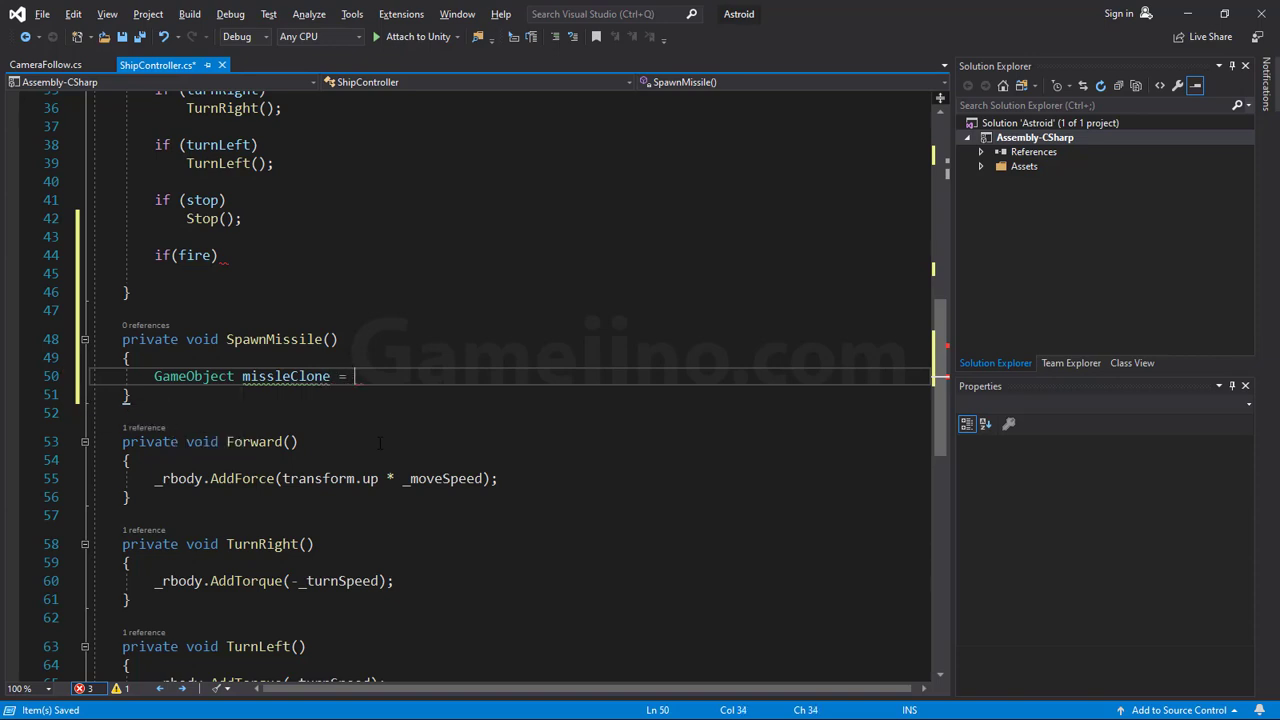
text(Ins)
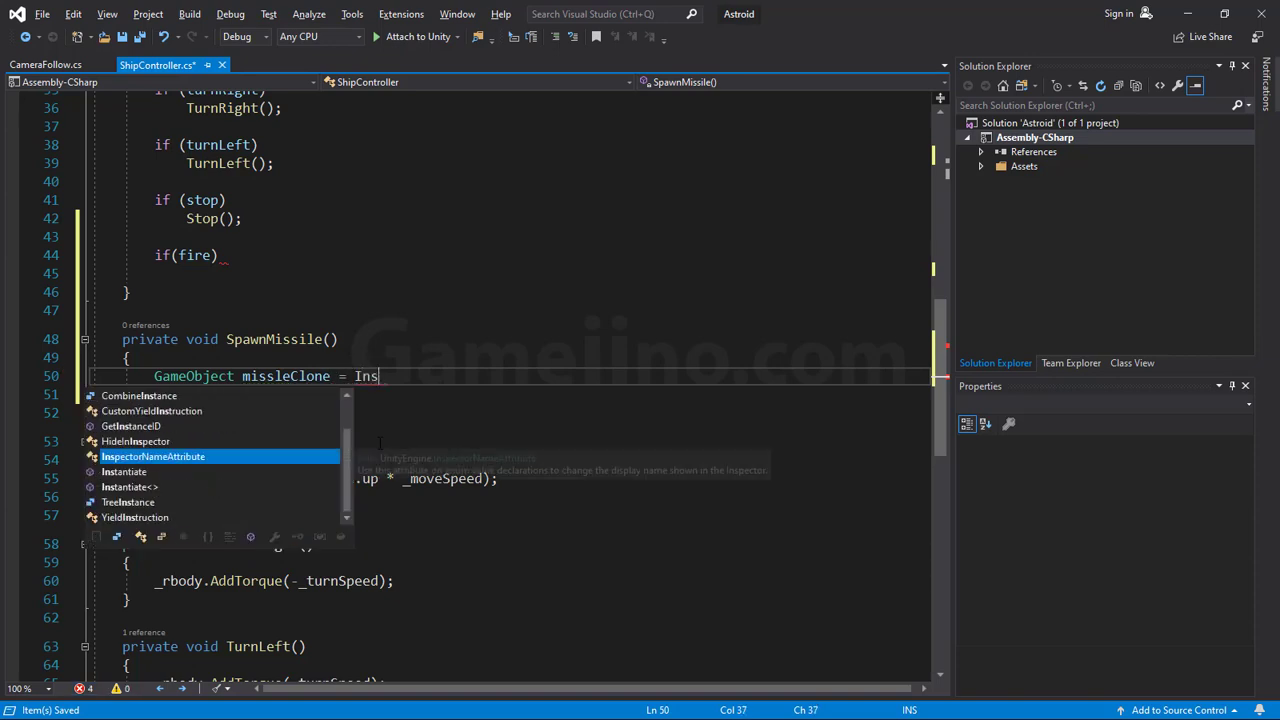
key(Tab)
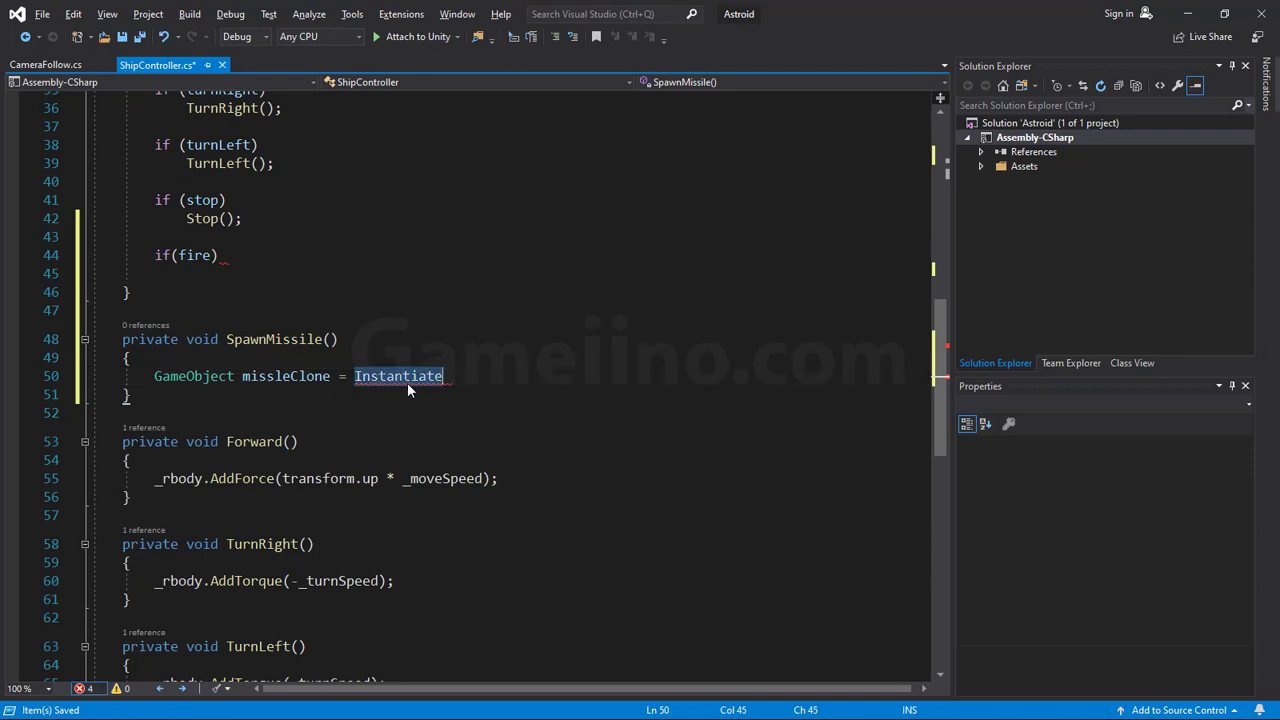
double_click(407, 380)
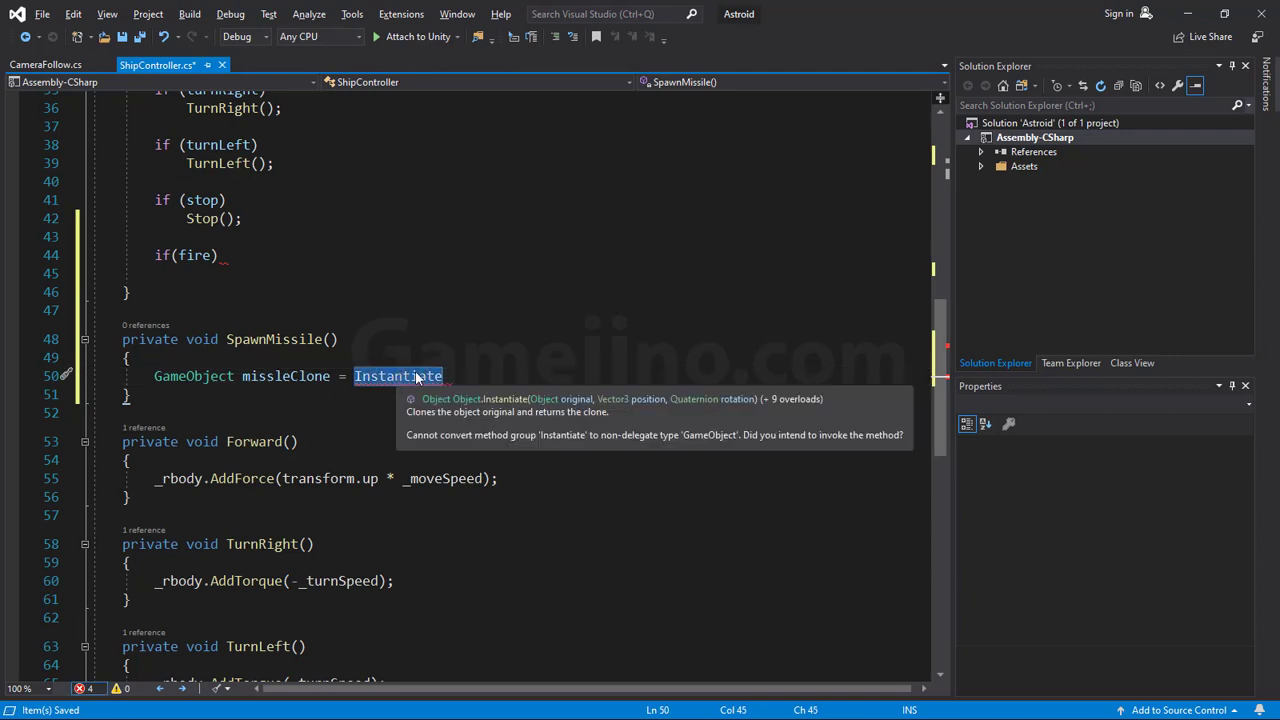
key(Up)
click(465, 377)
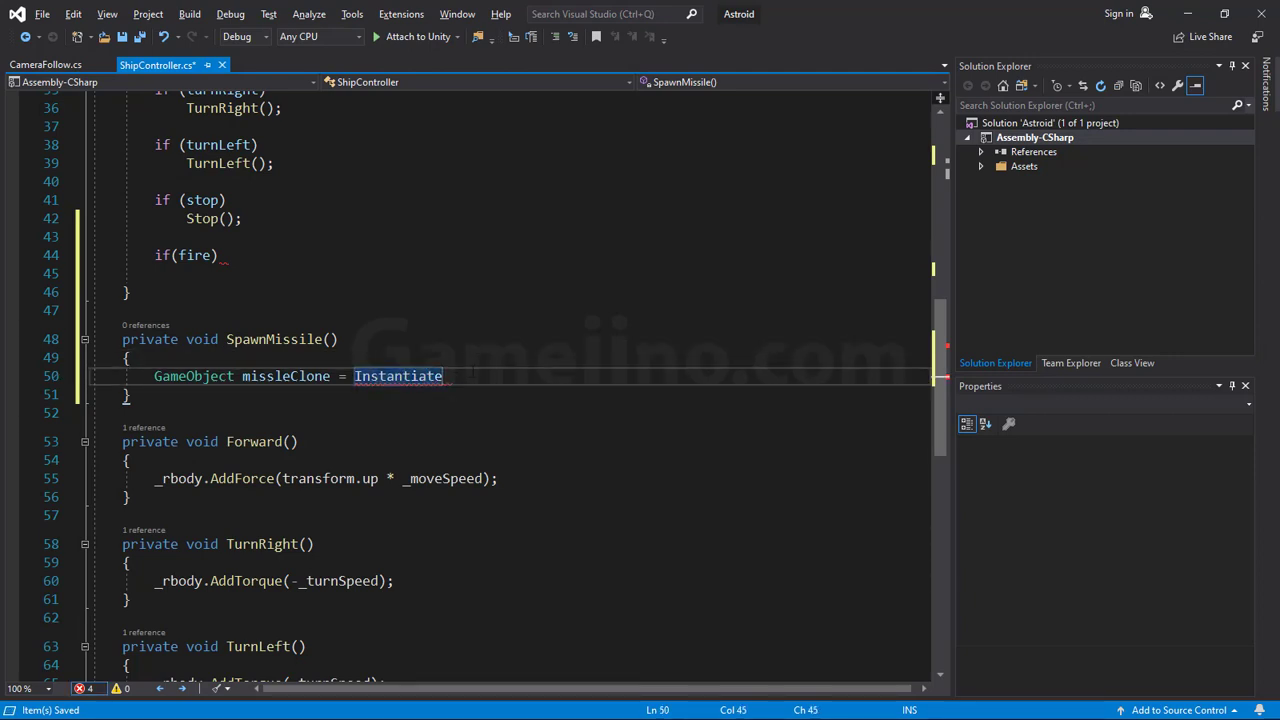
text(()
key(Left)
key(Return)
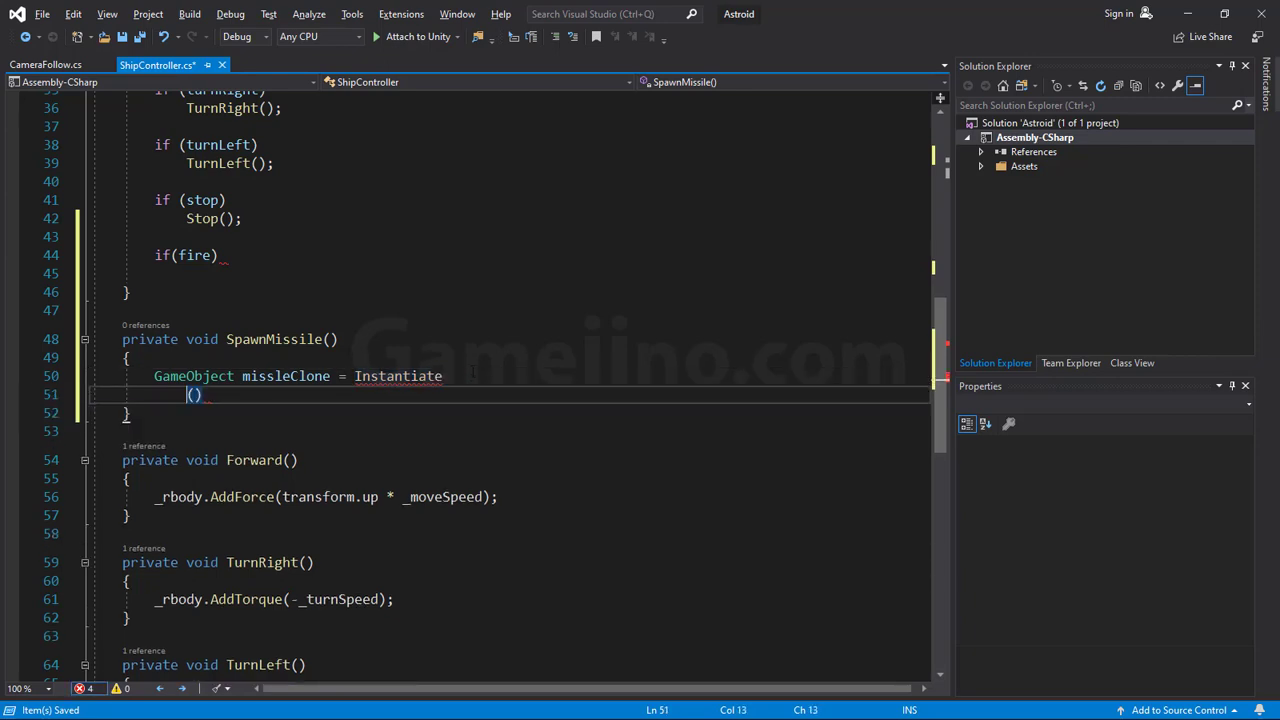
key(Right)
text(mi)
key(Tab)
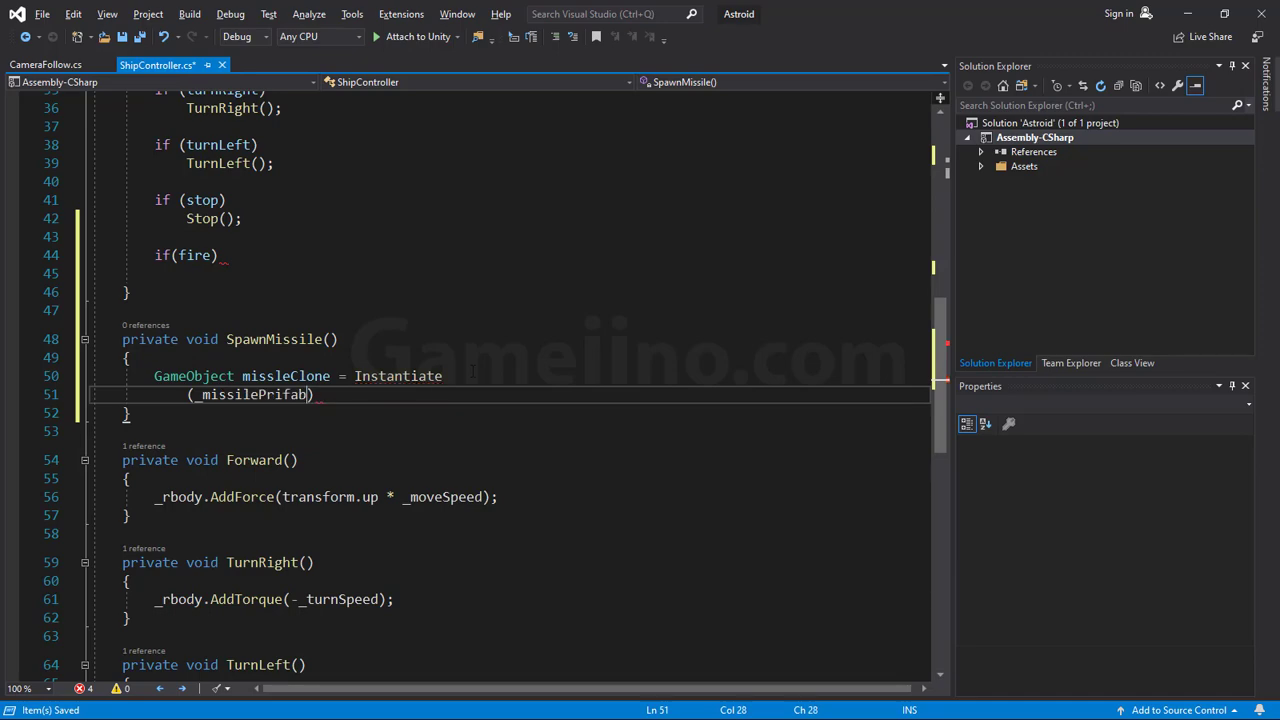
text(,)
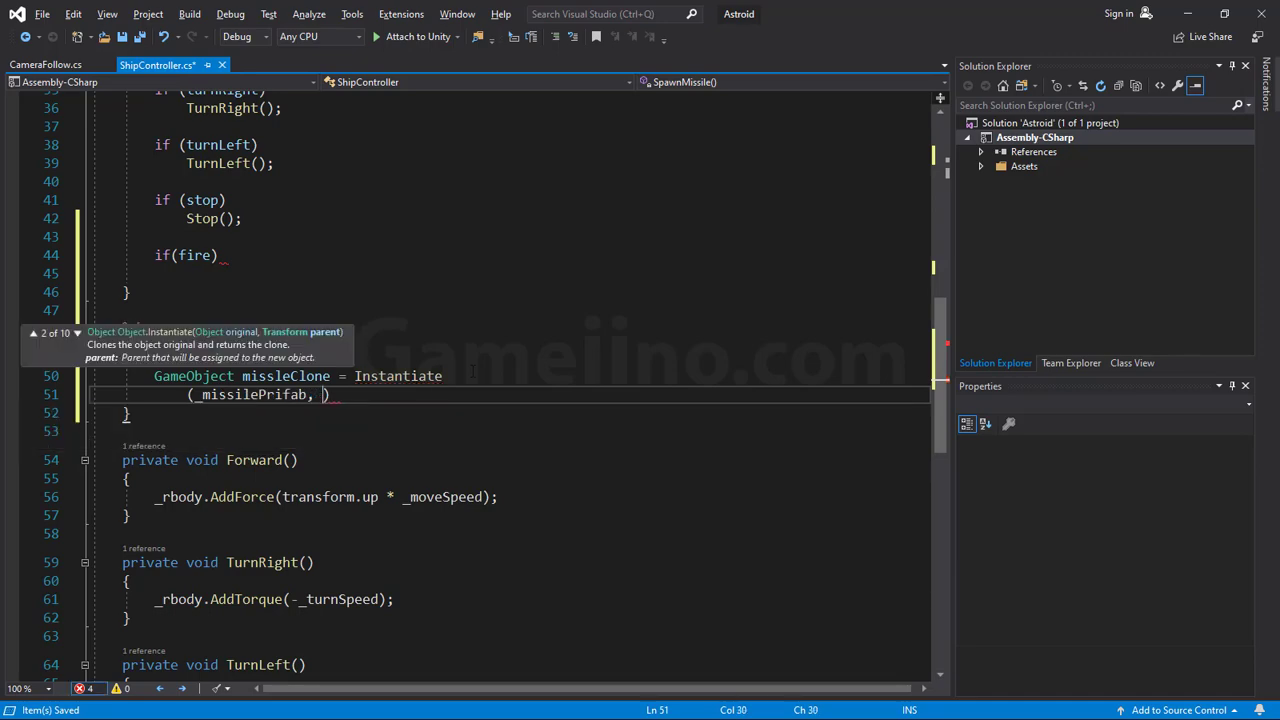
- Add '[SerializeField] private Transform _spawnArea;' on a new line below _missilePrifab
drag(940, 375, 925, 150)
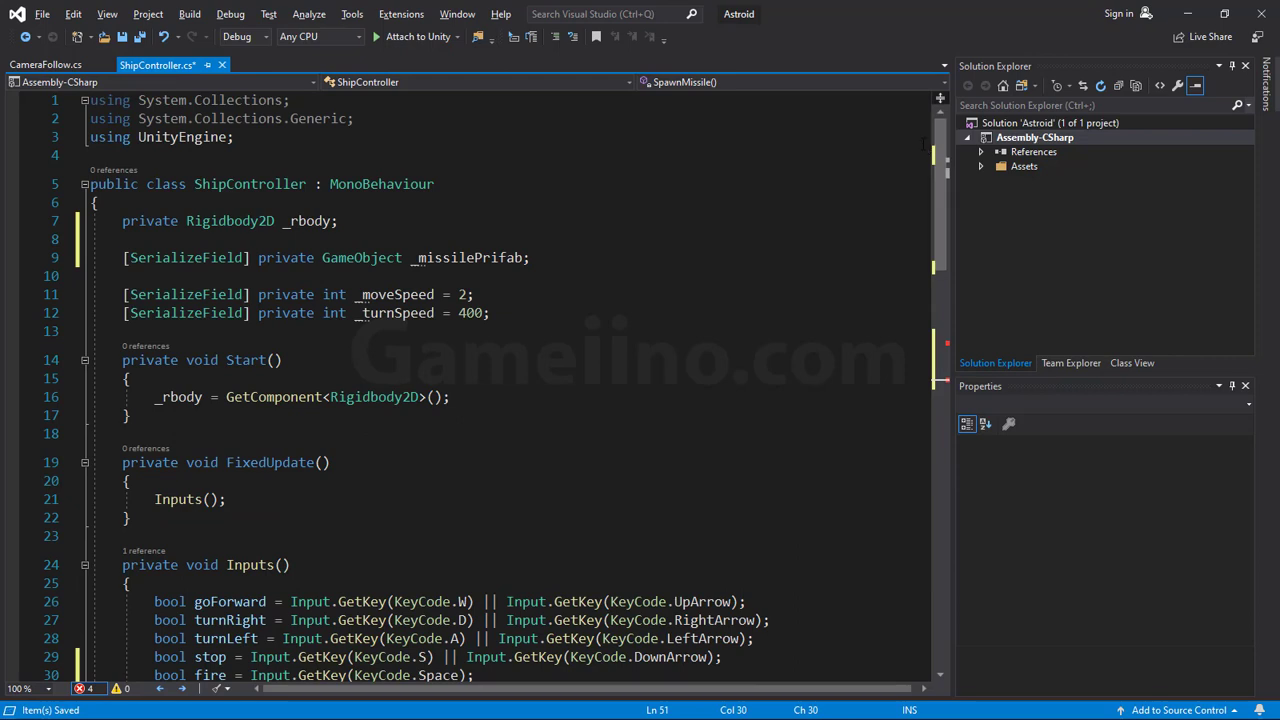
click(563, 259)
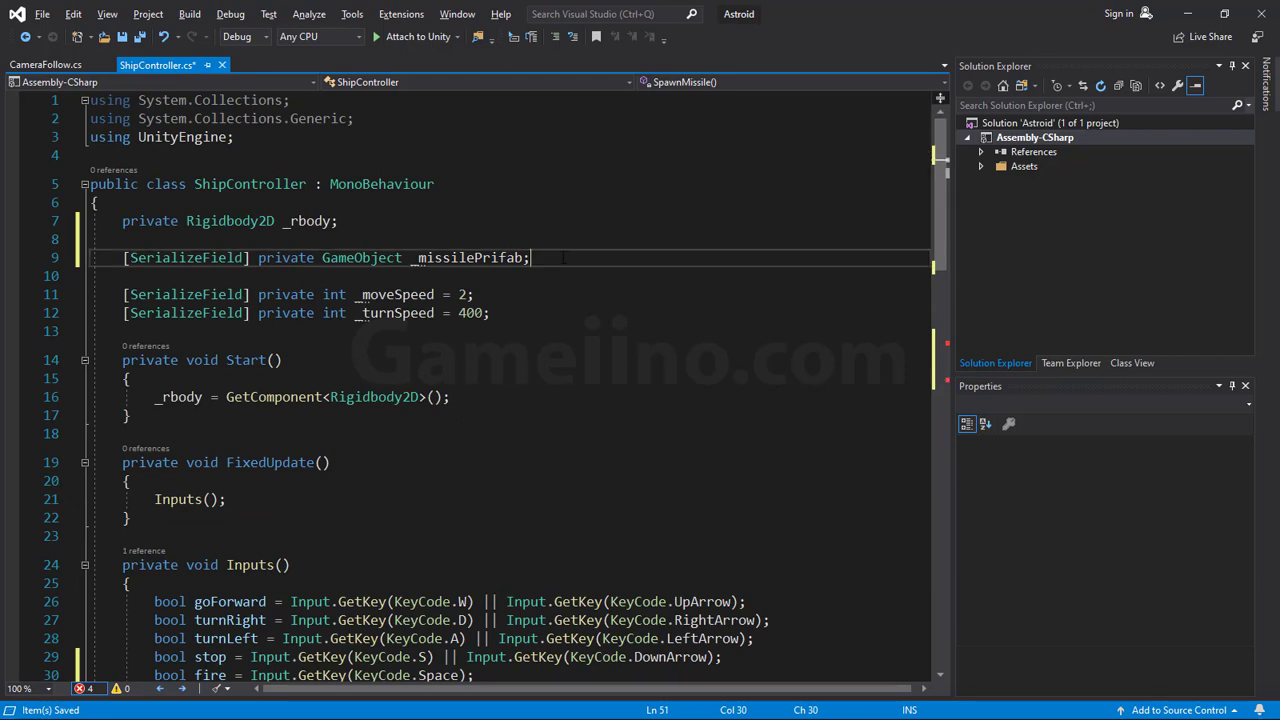
key(Return)
text([s)
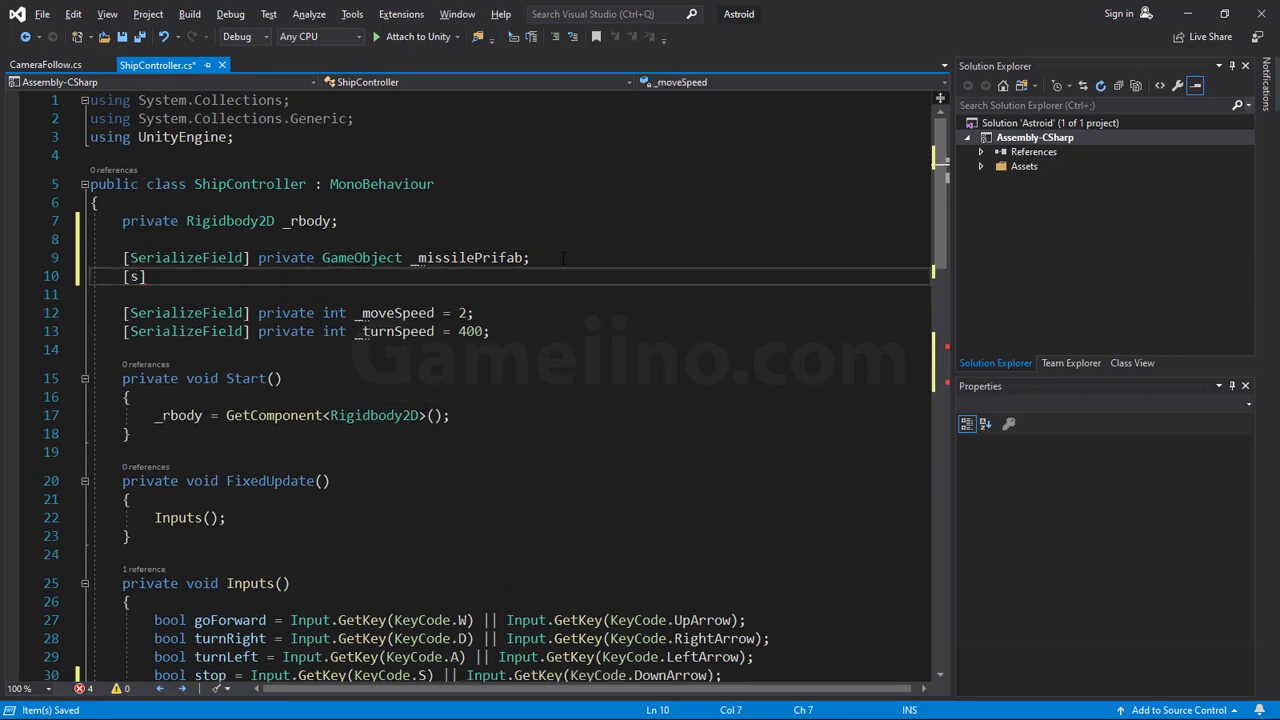
text(e)
key(Tab)
text(] )
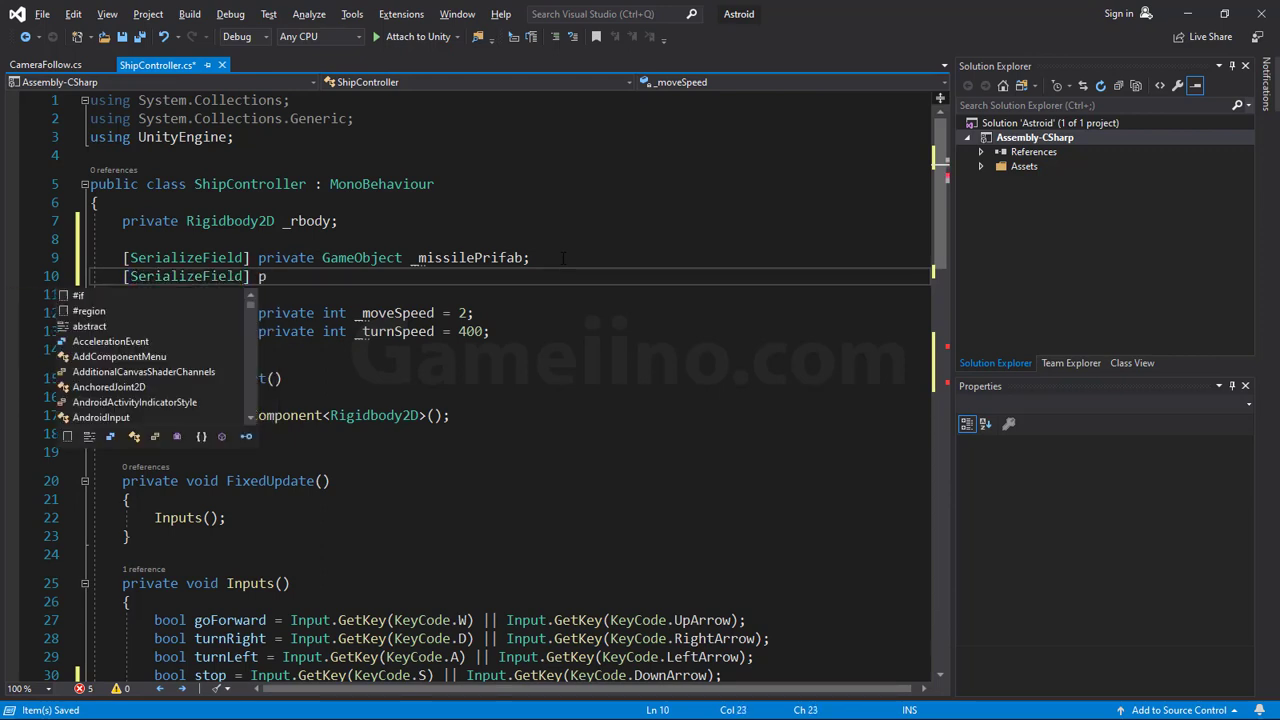
text(pri)
key(Tab)
text(T)
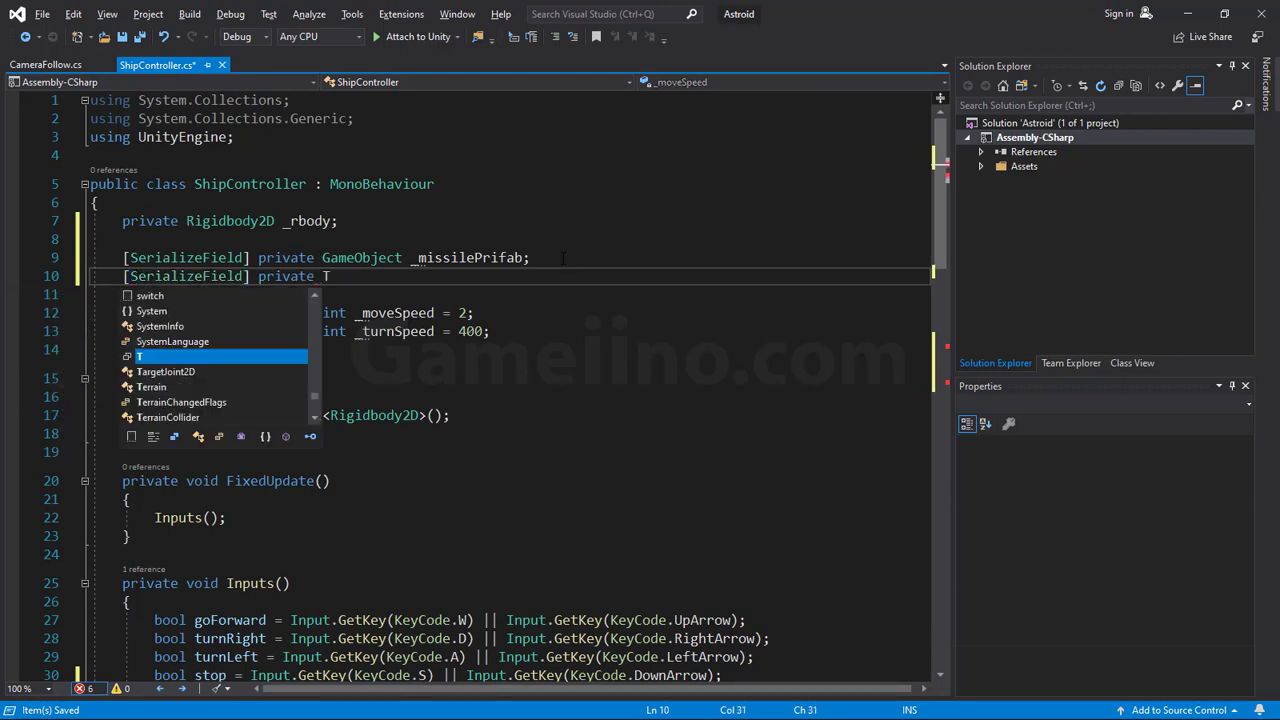
text(ra)
key(Escape)
key(Down)
key(Down)
key(Home)
key(Home)
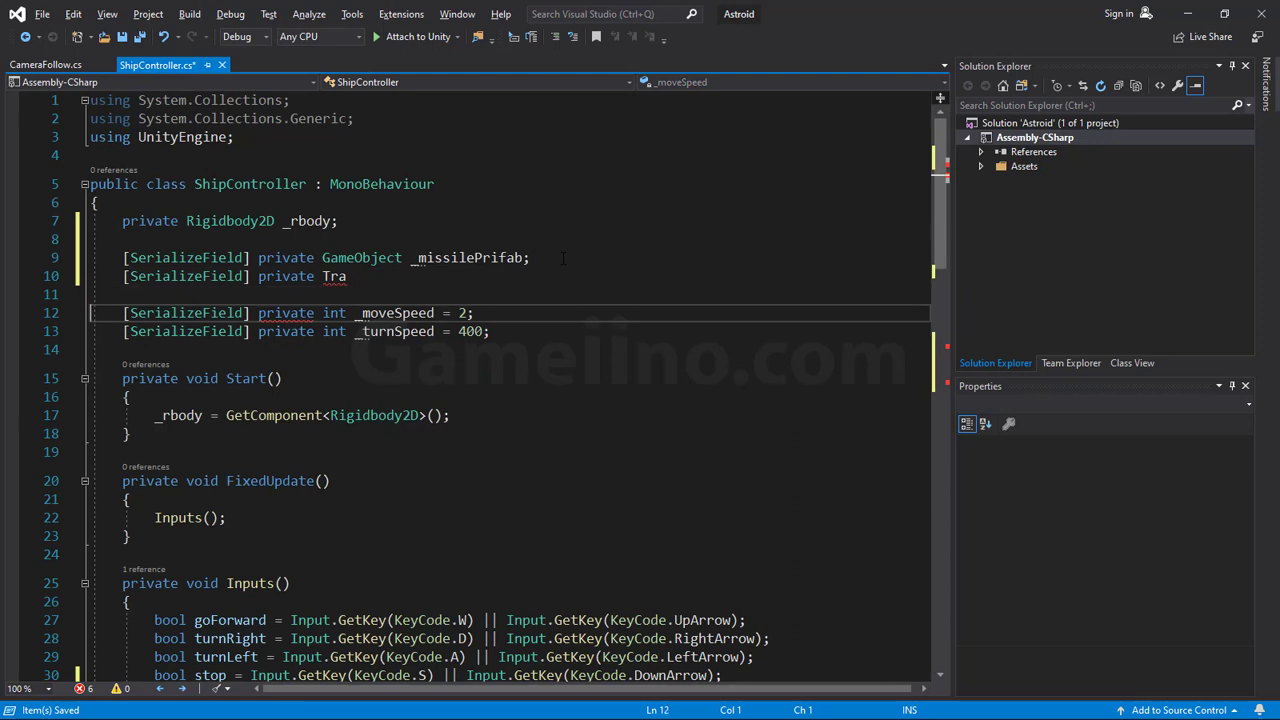
click(457, 277)
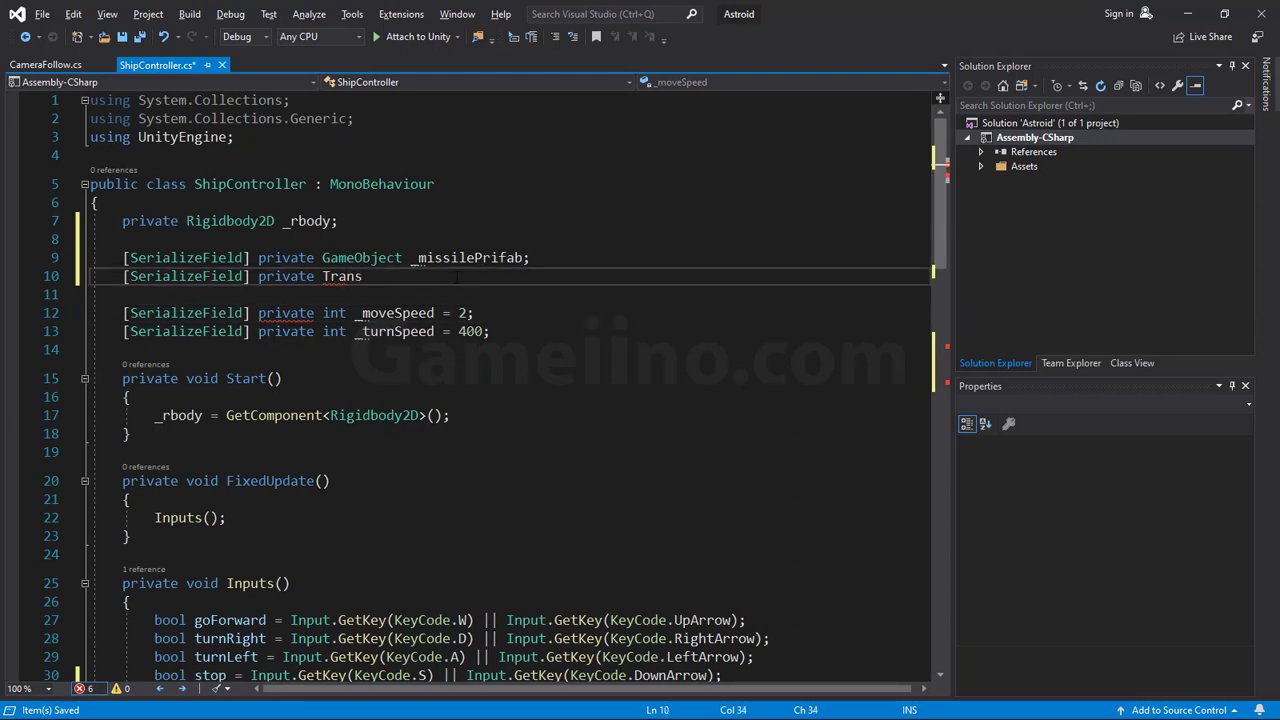
text(form)
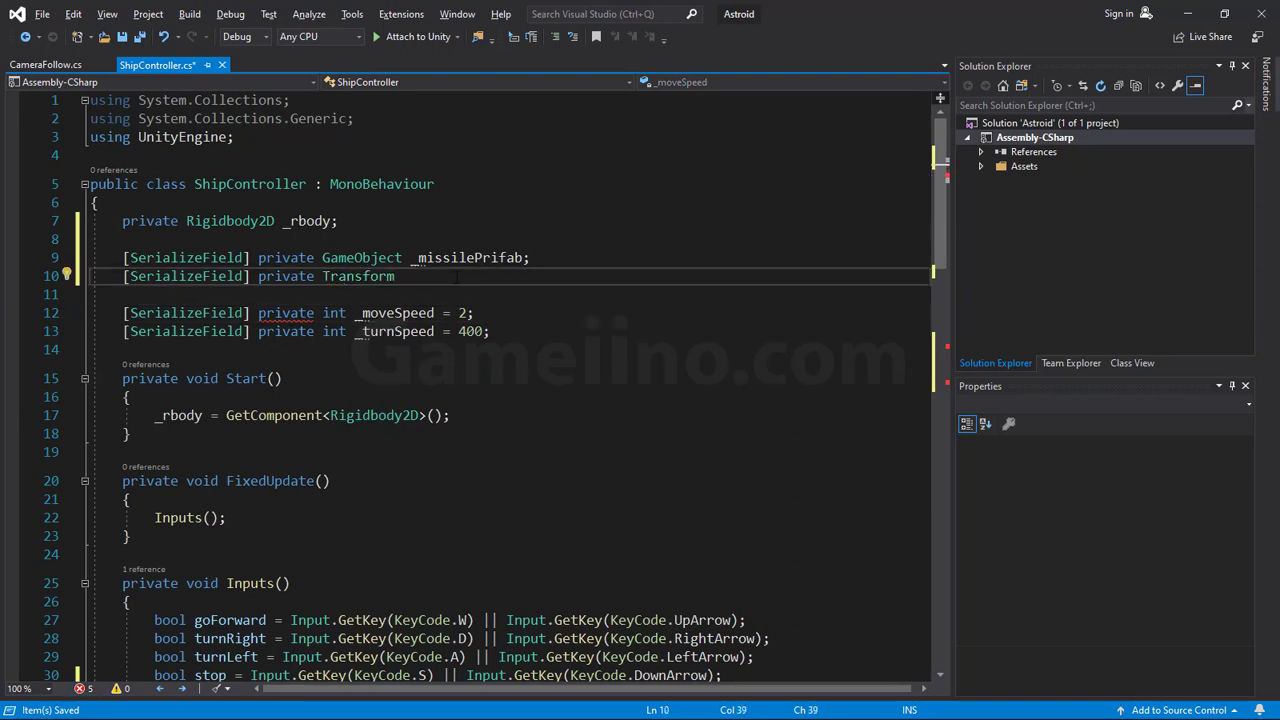
text( _)
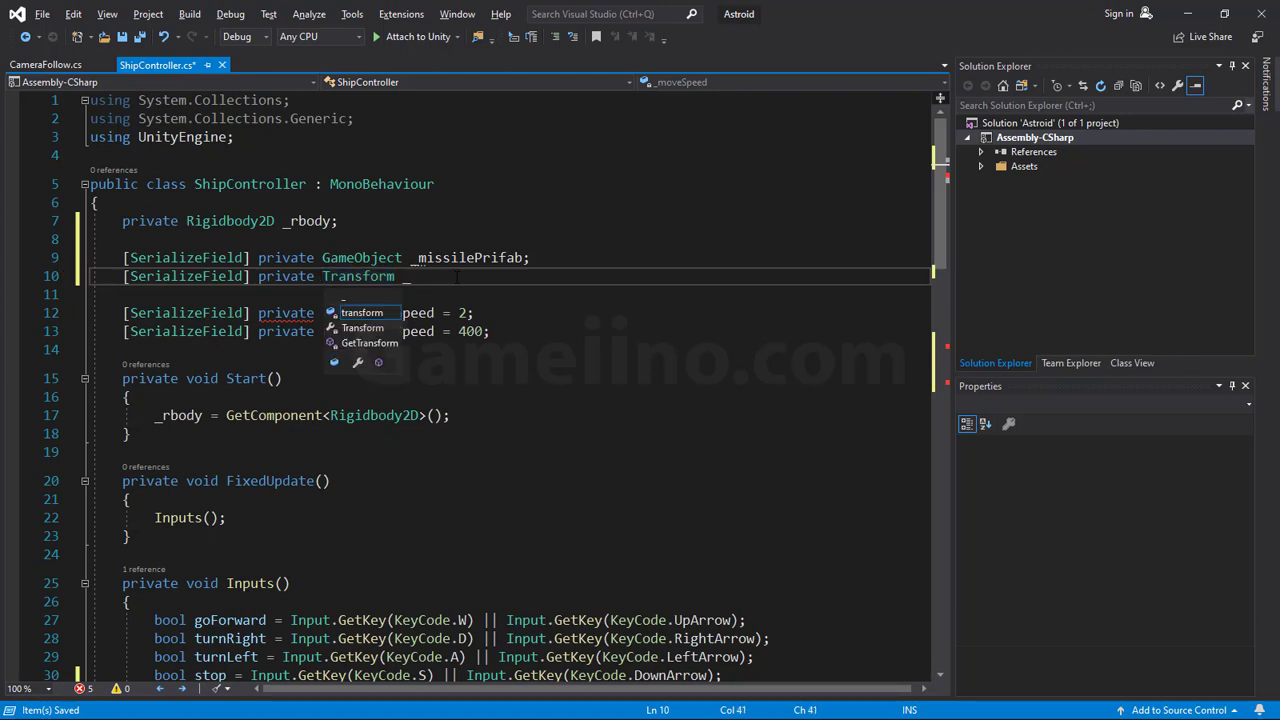
text(spawnAre)
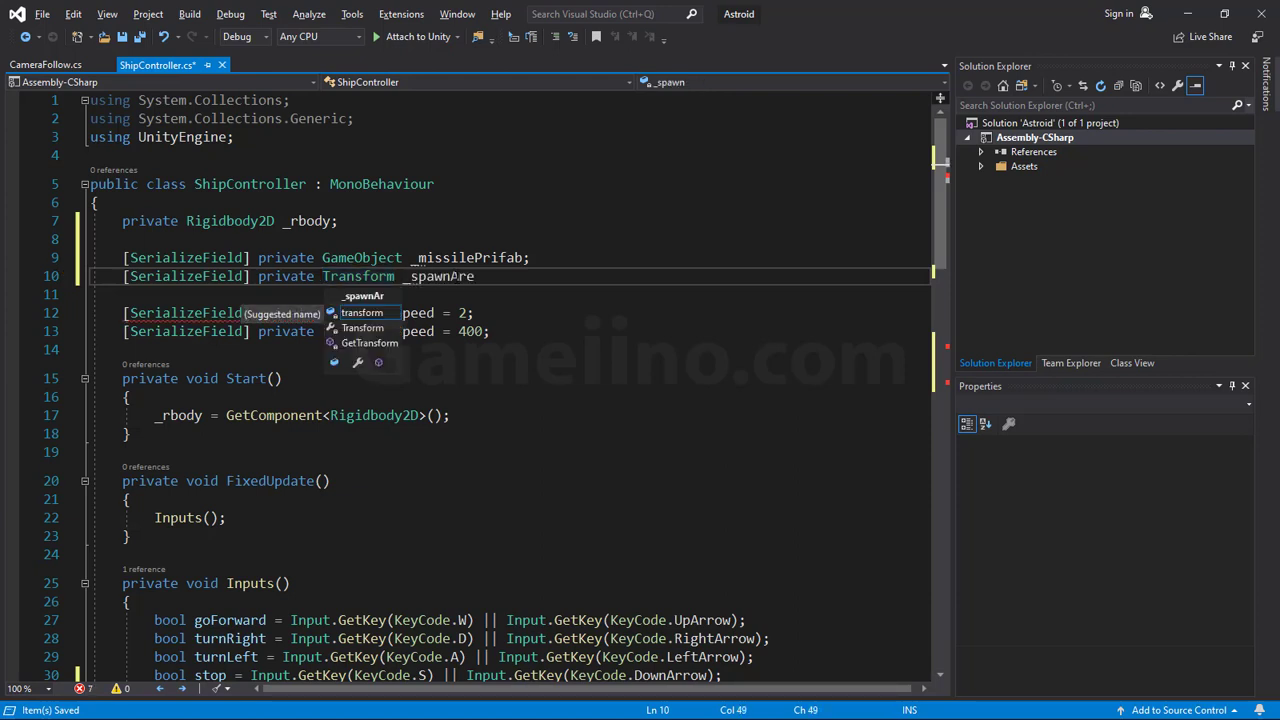
text(a;)
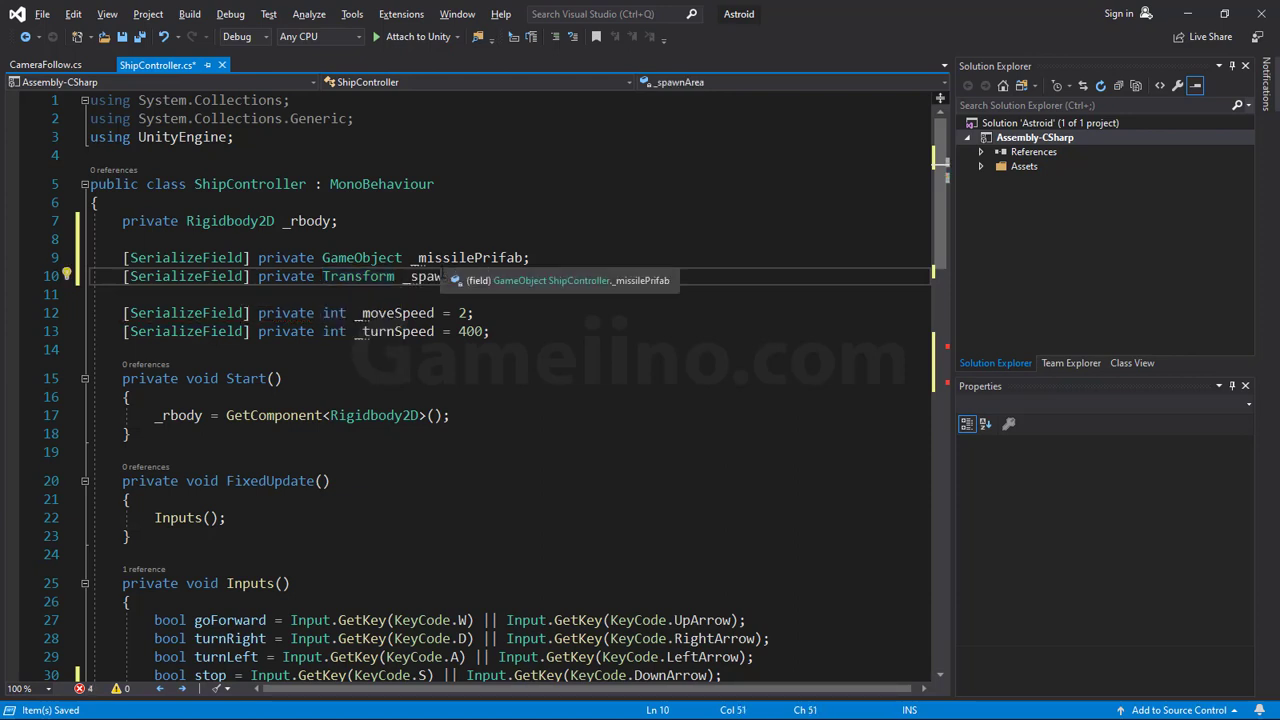
double_click(445, 276)
key(ctrl+c)
- Fill Instantiate's arguments with _spawnArea.position and _spawnArea.rotation
drag(934, 252, 940, 450)
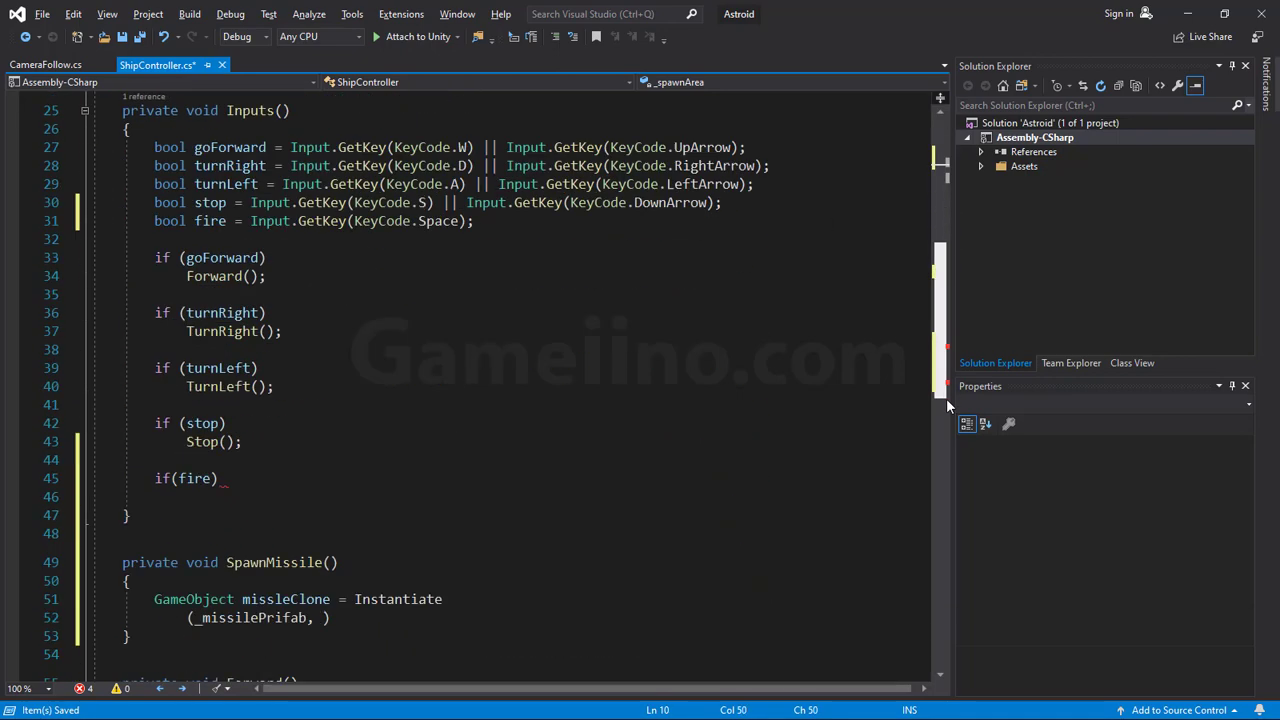
click(321, 349)
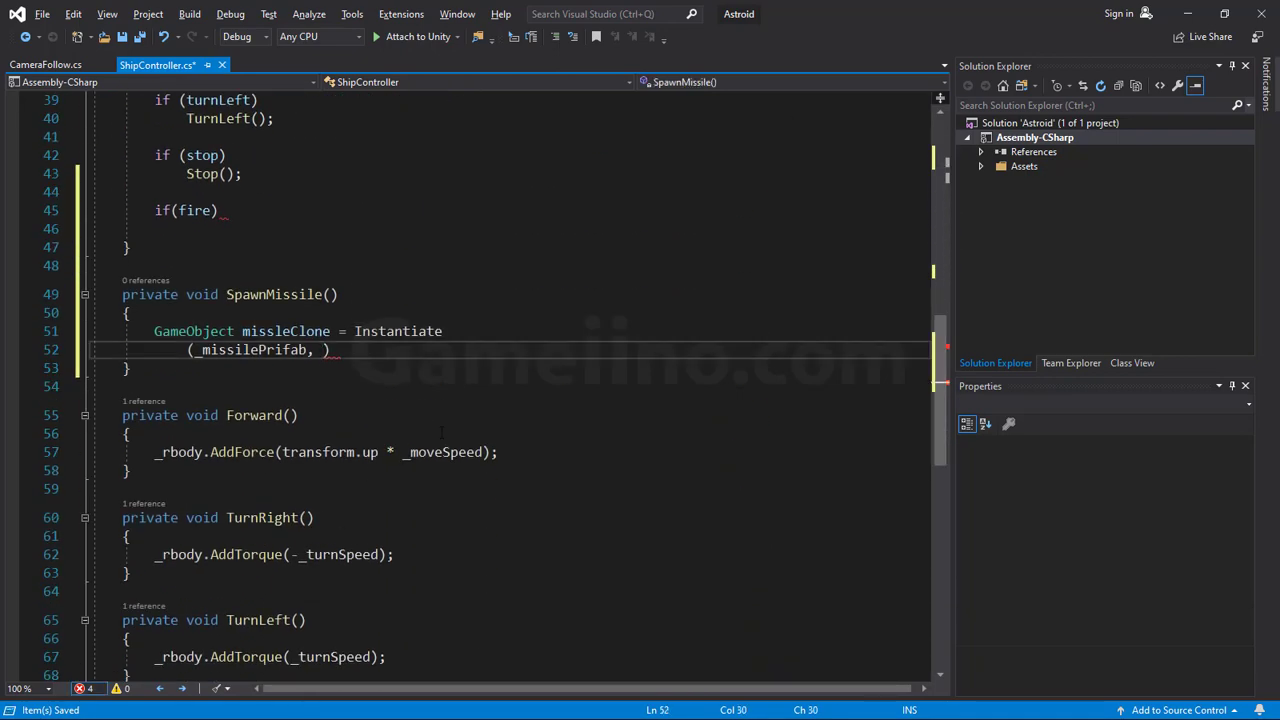
key(ctrl+v)
text(.)
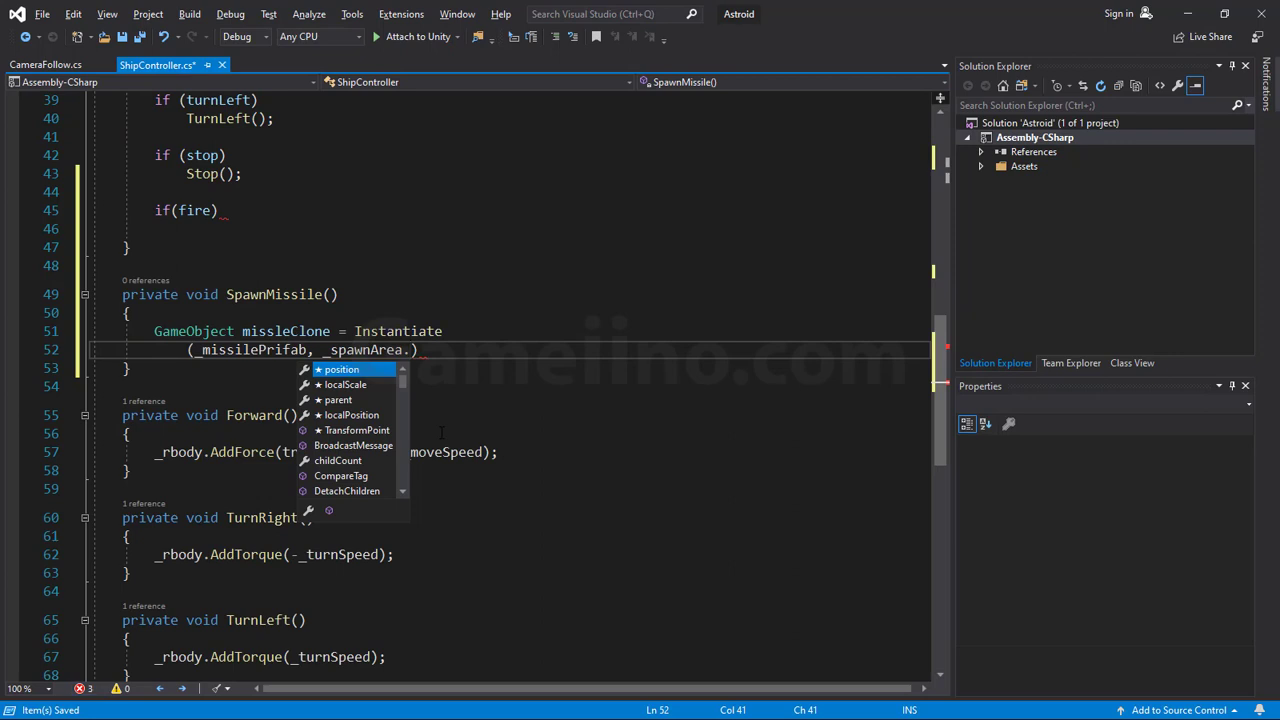
text(pos)
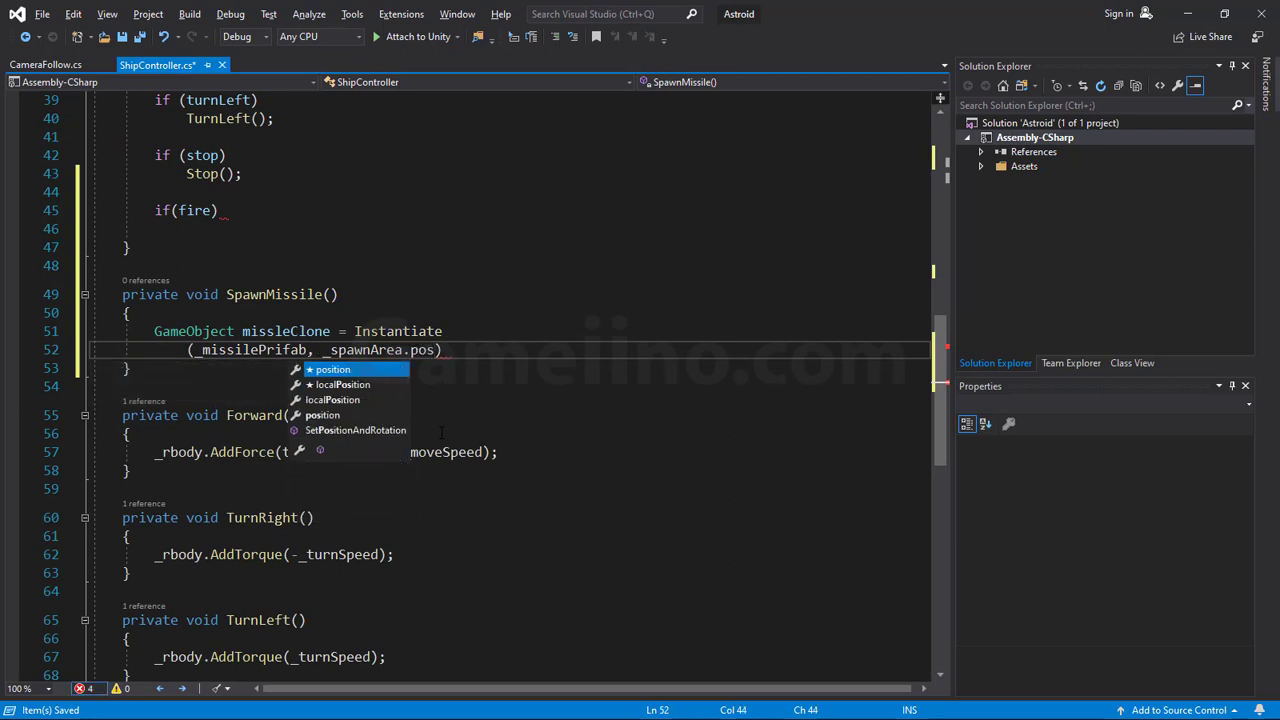
key(Tab)
text(, )
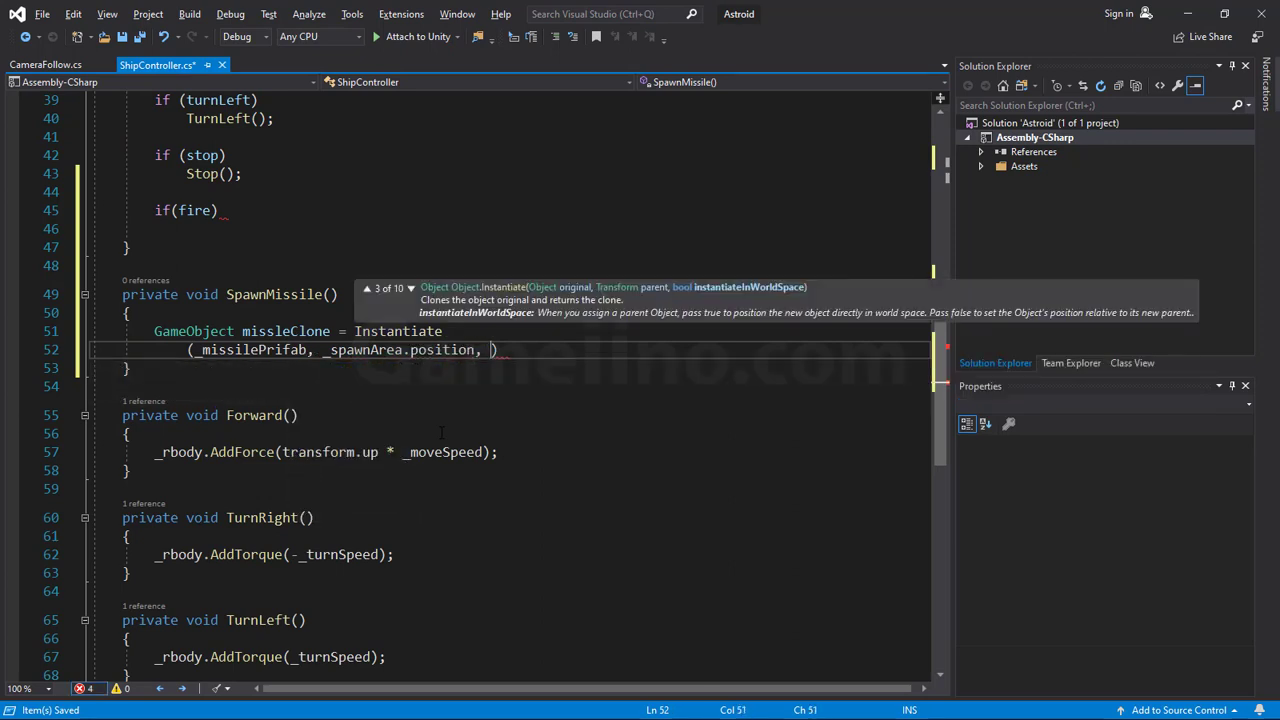
text(_spa)
key(Tab)
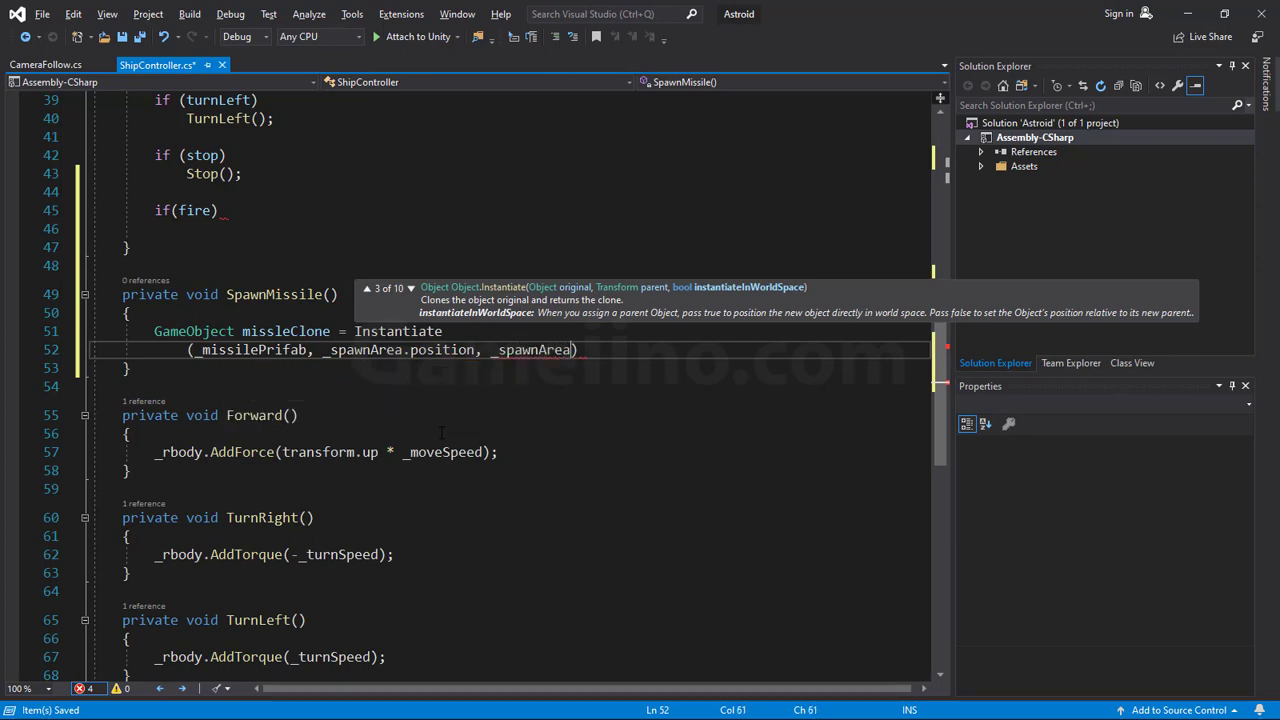
text(.ro)
key(Tab)
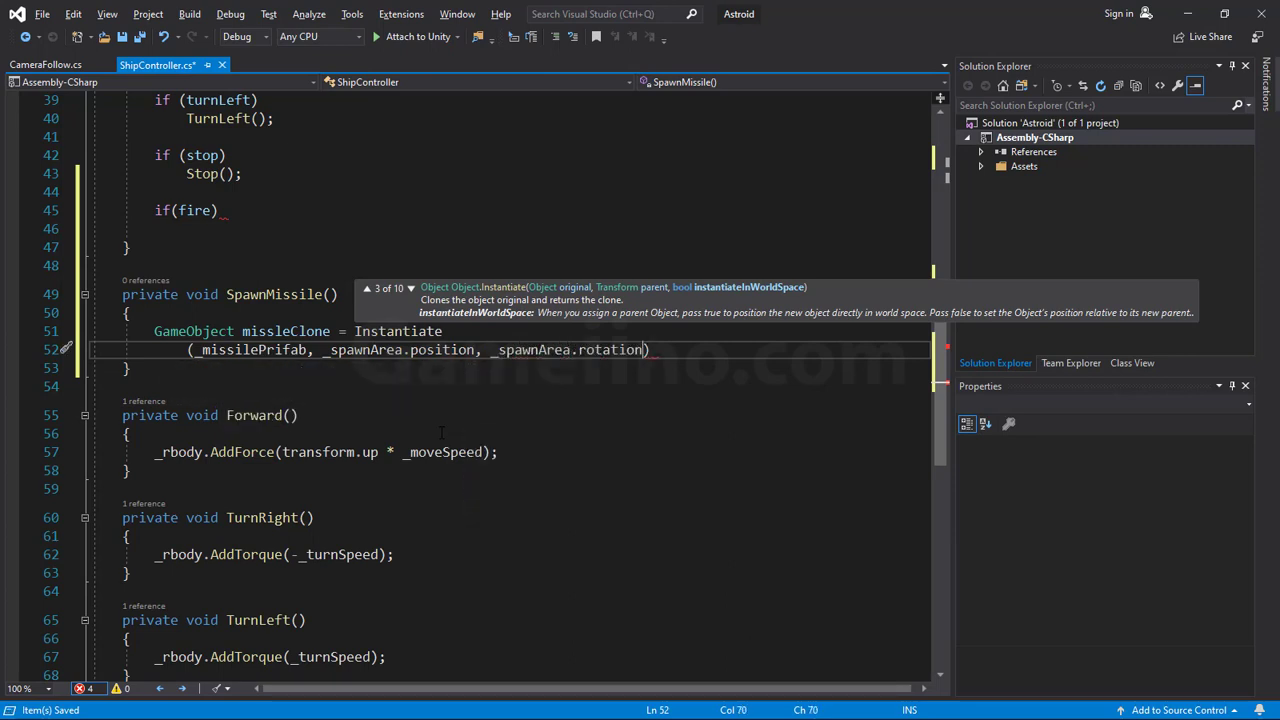
text();)
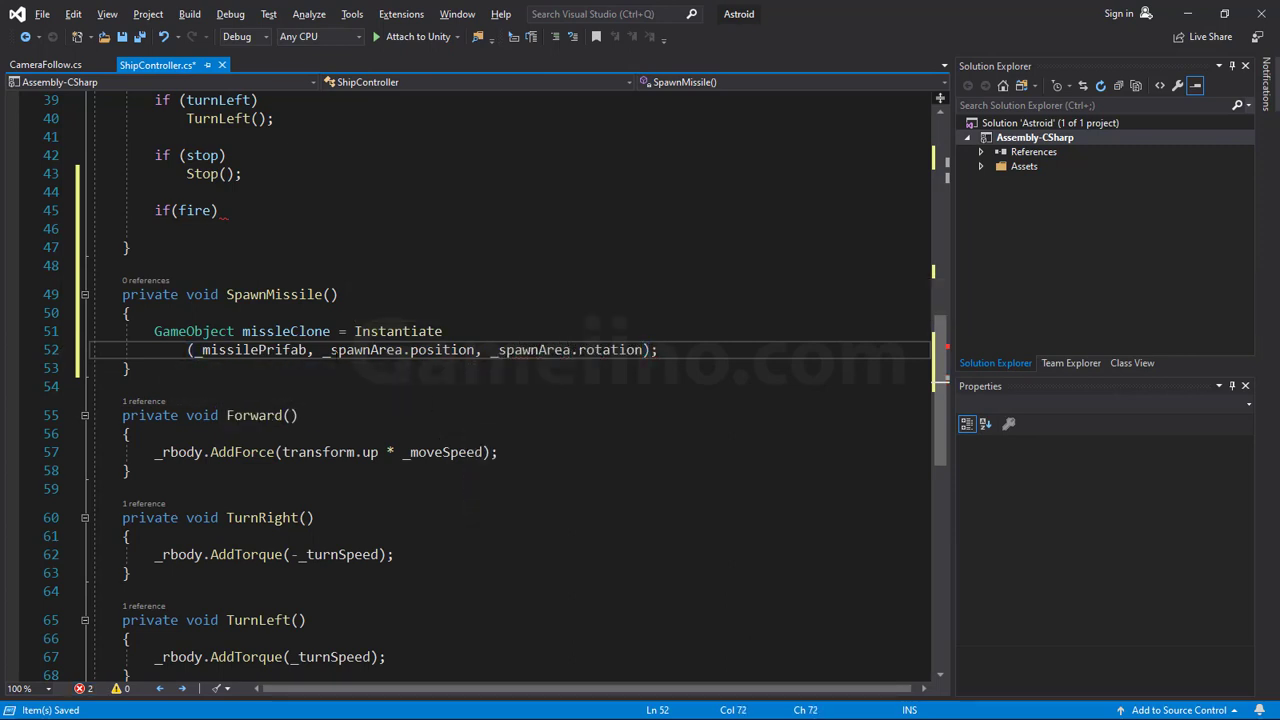
- Replace the position and rotation arguments with just _spawnArea, then add a new line below
drag(322, 350, 482, 350)
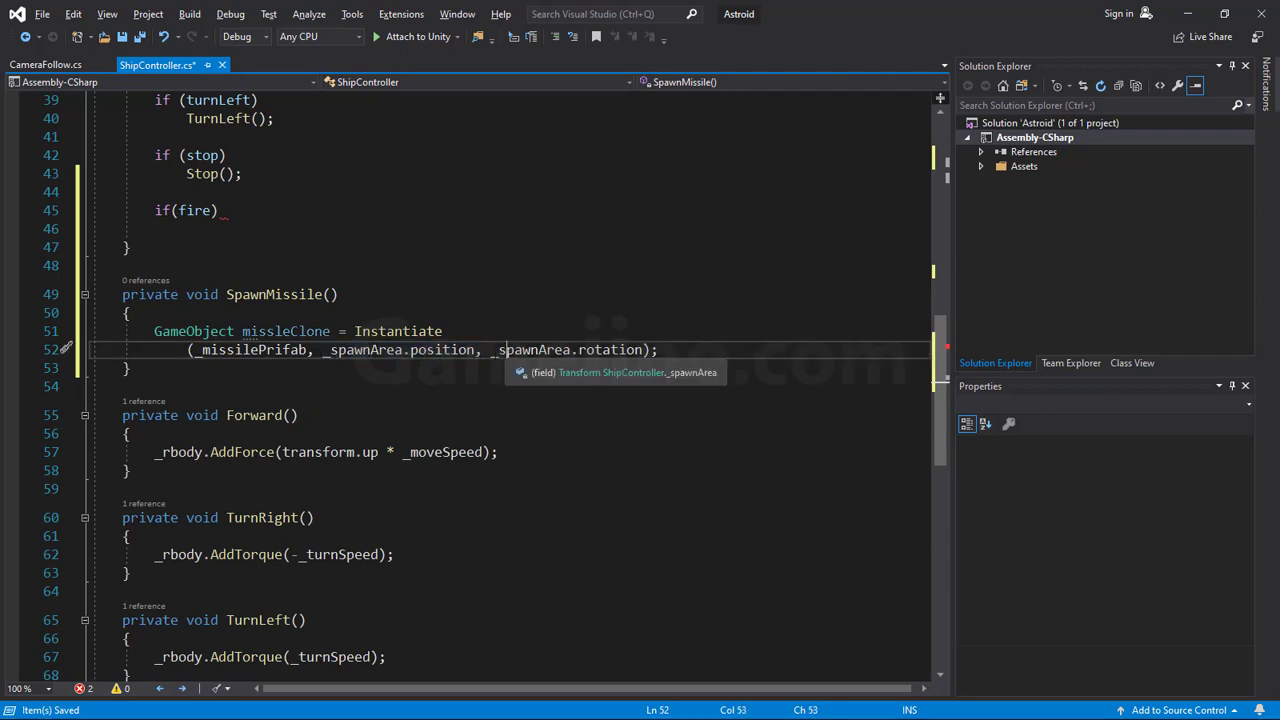
click(568, 350)
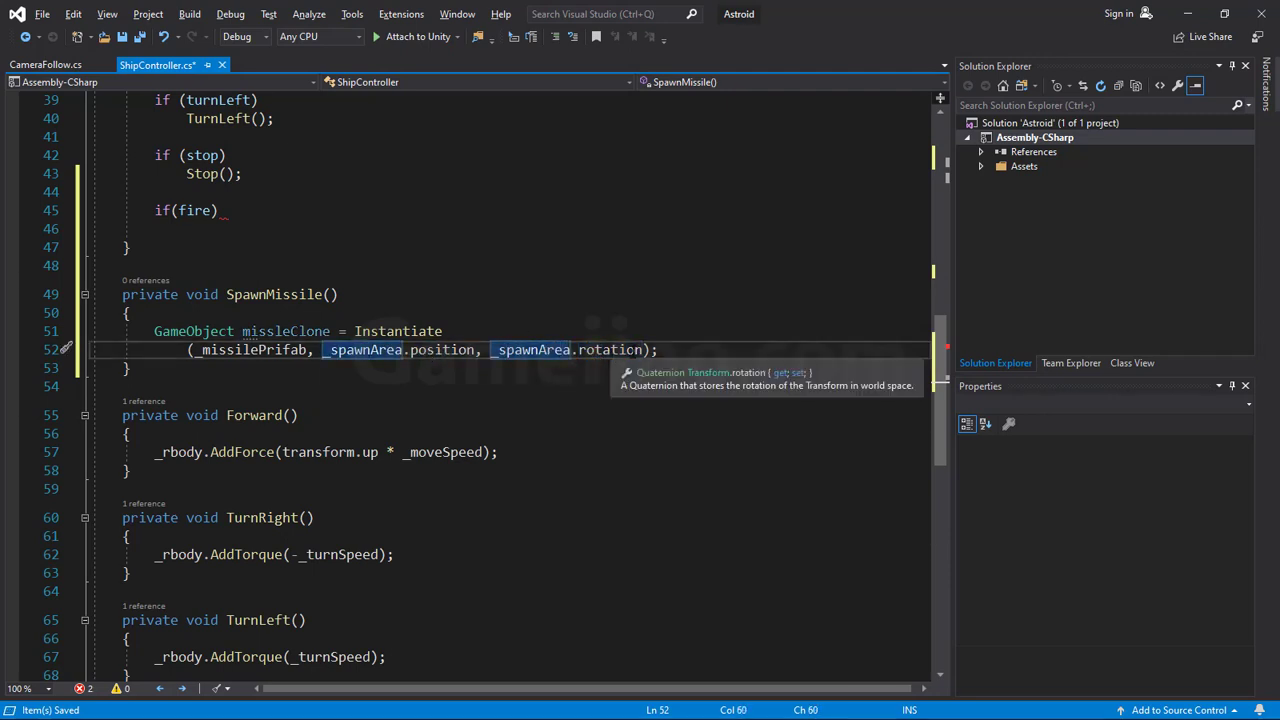
drag(643, 350, 322, 350)
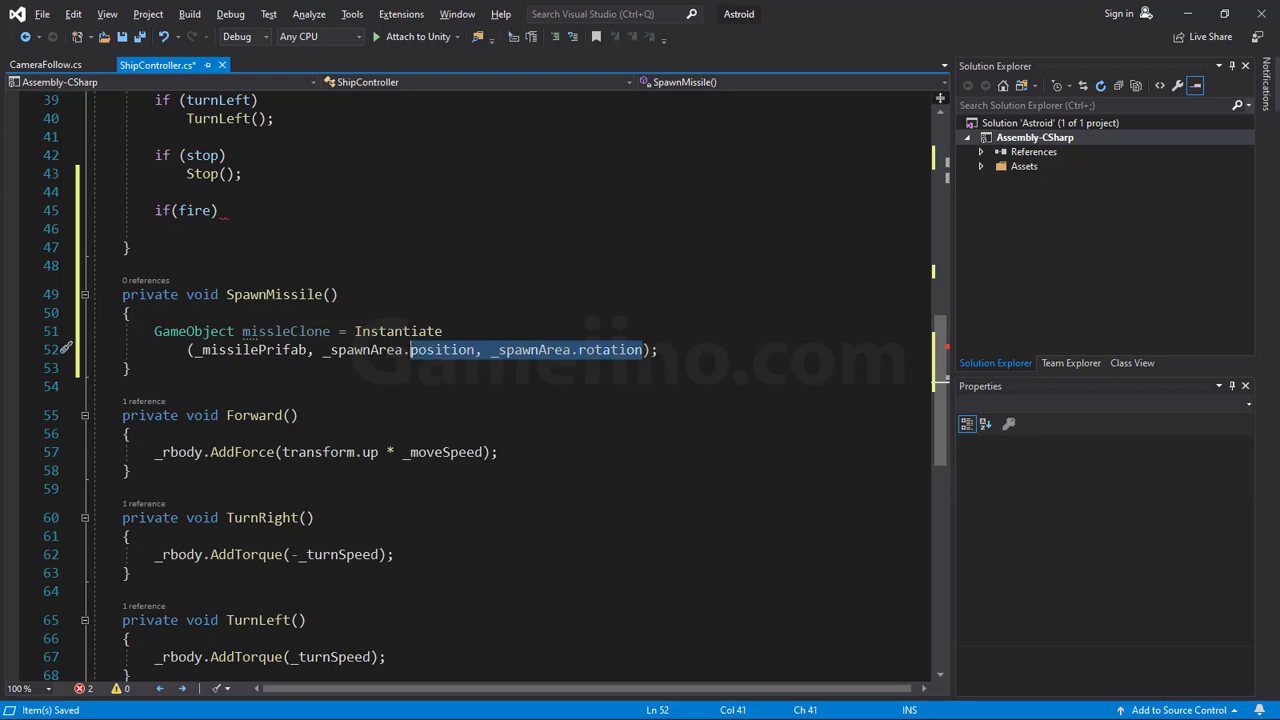
text(_spawnArea)
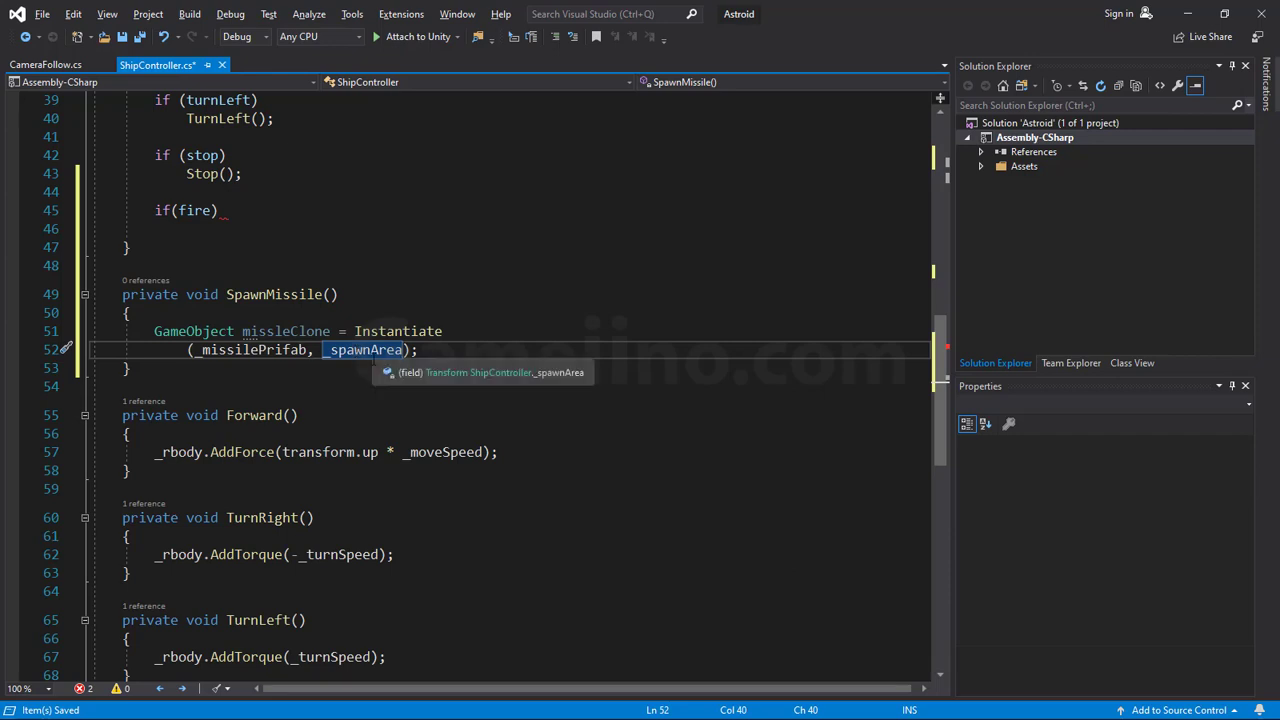
click(430, 352)
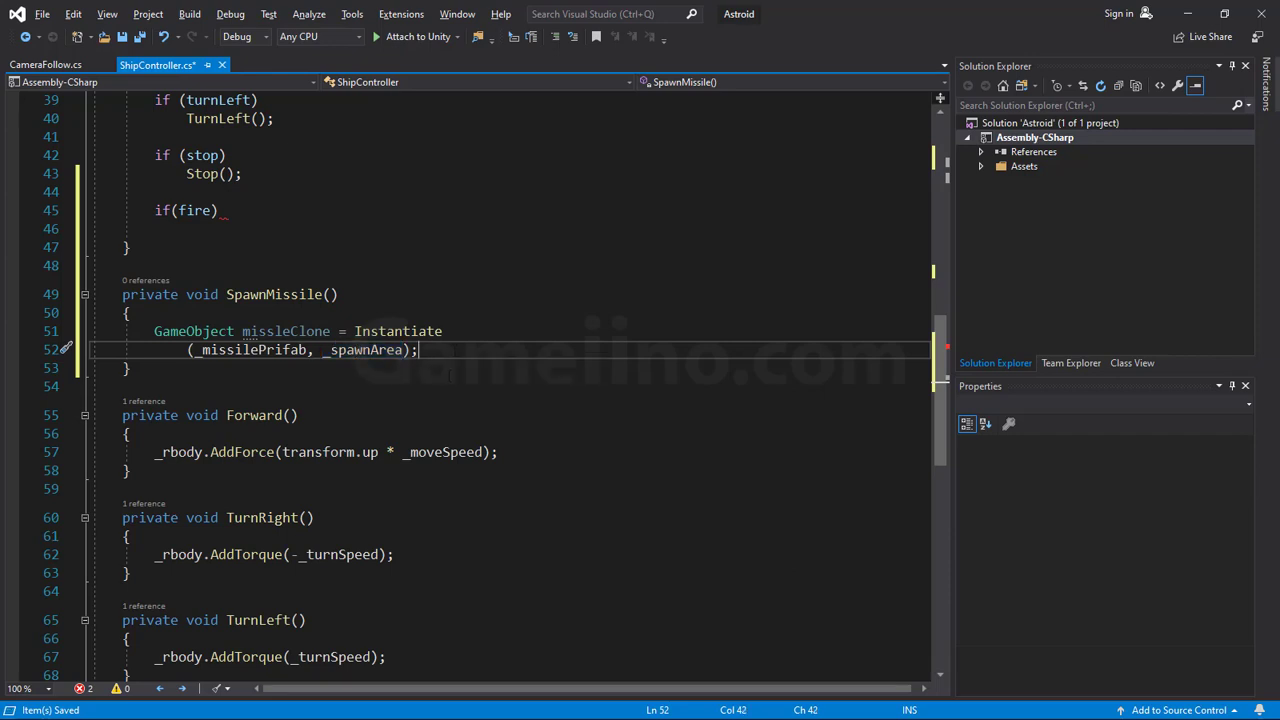
key(Return)
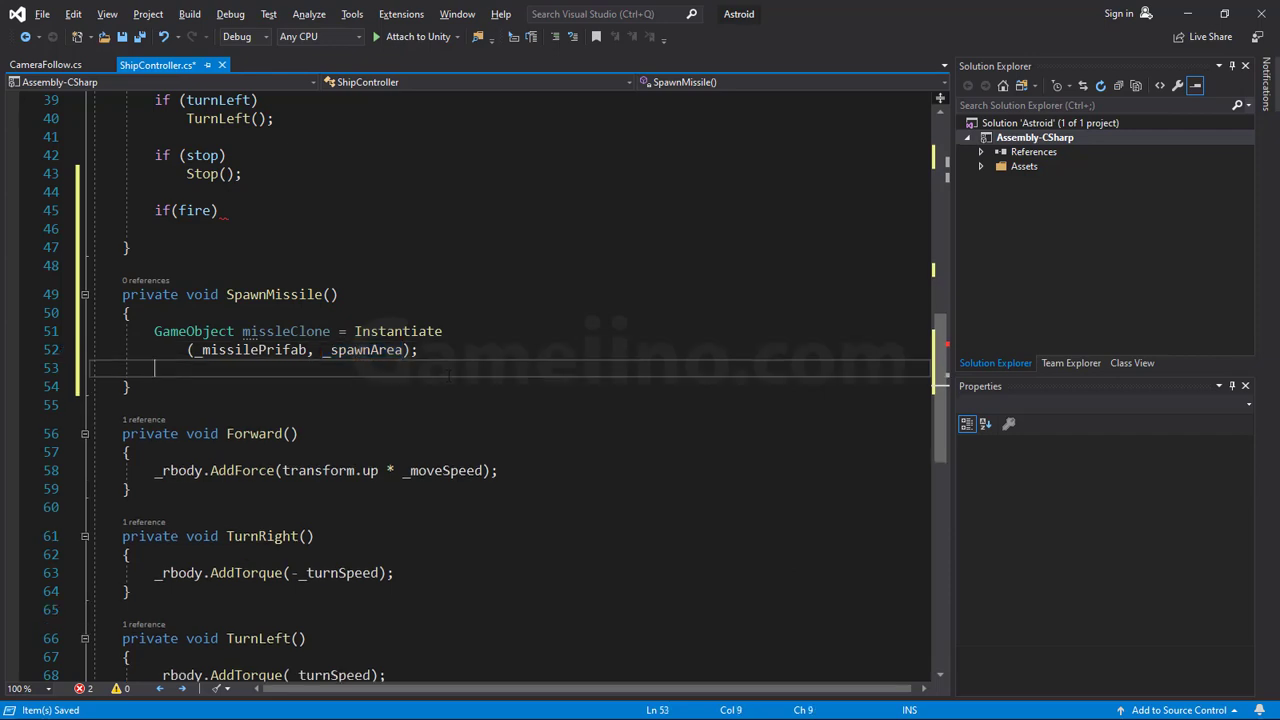
- Write Destroy(missleClone, 1); on line 53, changing the delay from 2 to 1
text(Des)
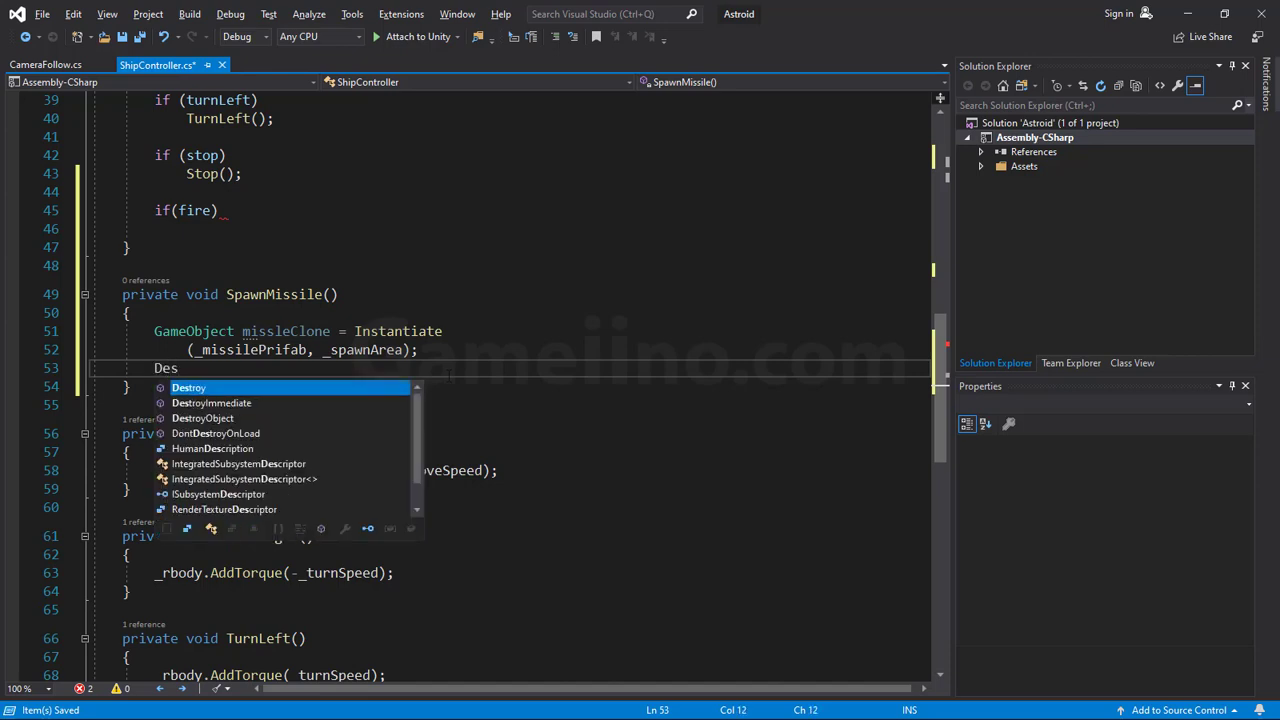
key(Tab)
text(();)
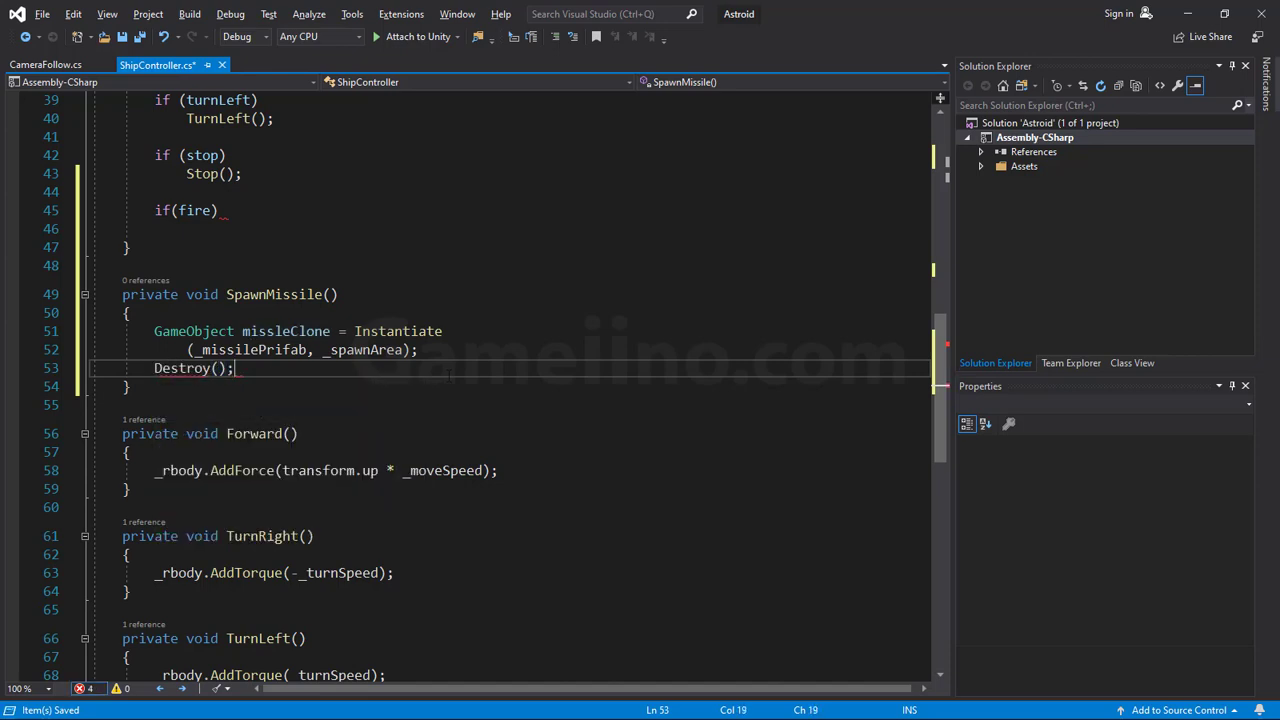
key(Left)
key(Left)
text(mi)
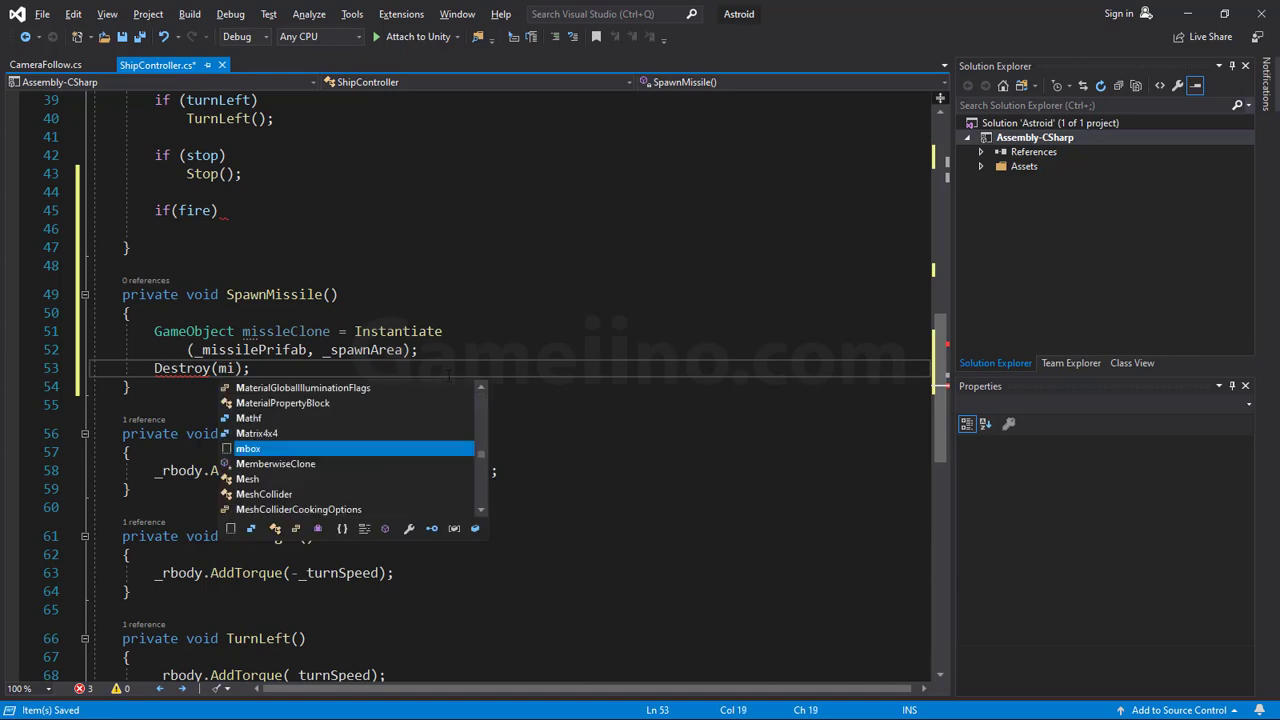
text(ss)
key(Tab)
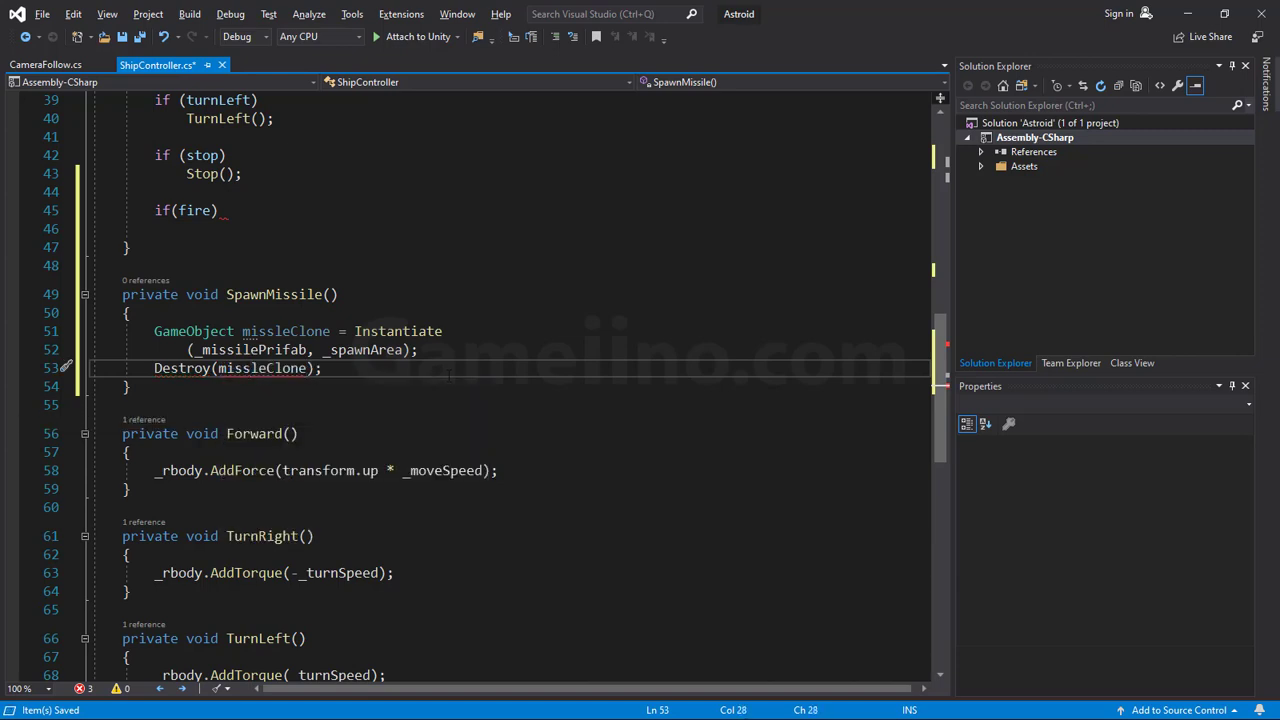
text(, )
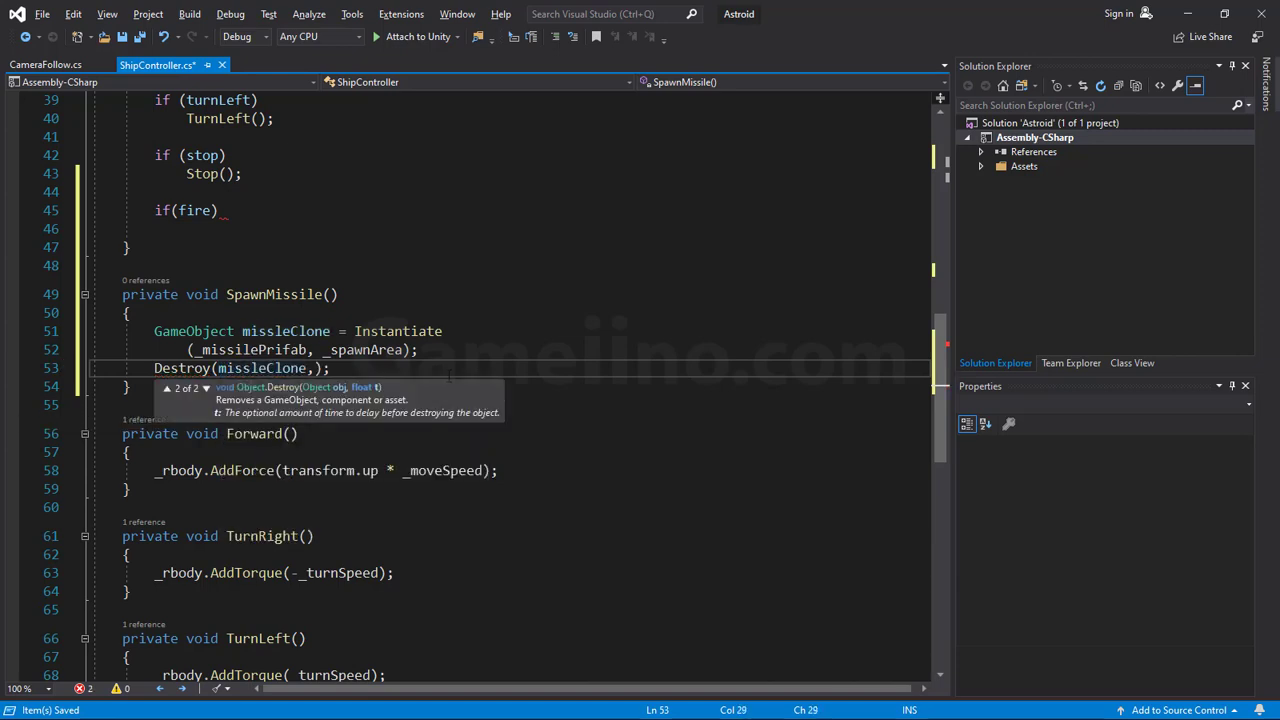
text(2))
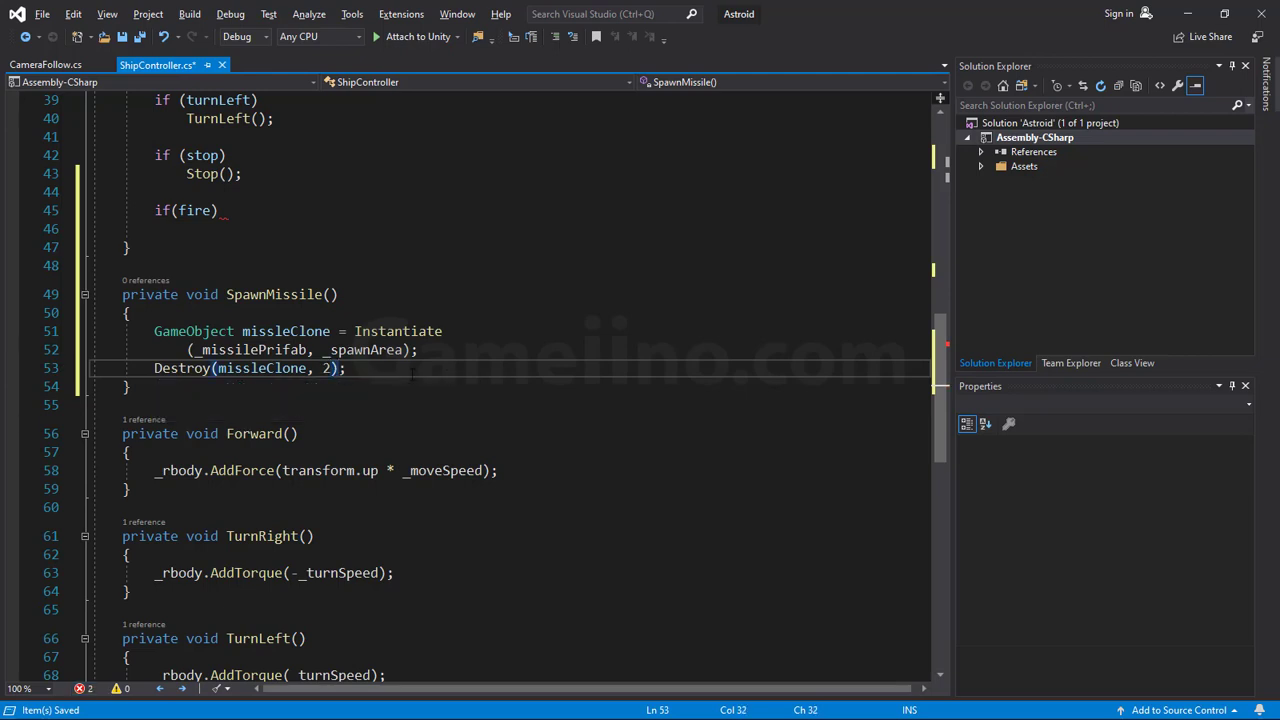
key(Left)
key(shift+Left)
text(1)
- Add a private void Fire(GameObject missileClone) method below SpawnMissile
click(158, 389)
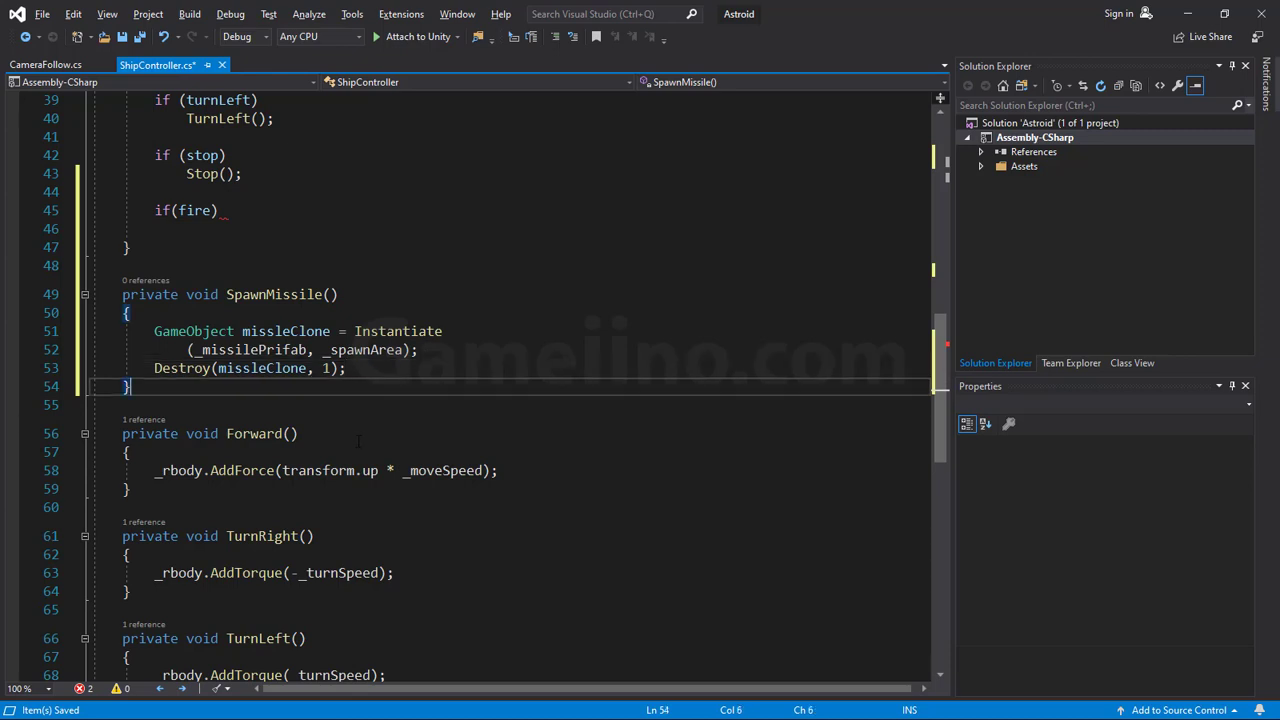
key(Return)
key(Return)
text(private )
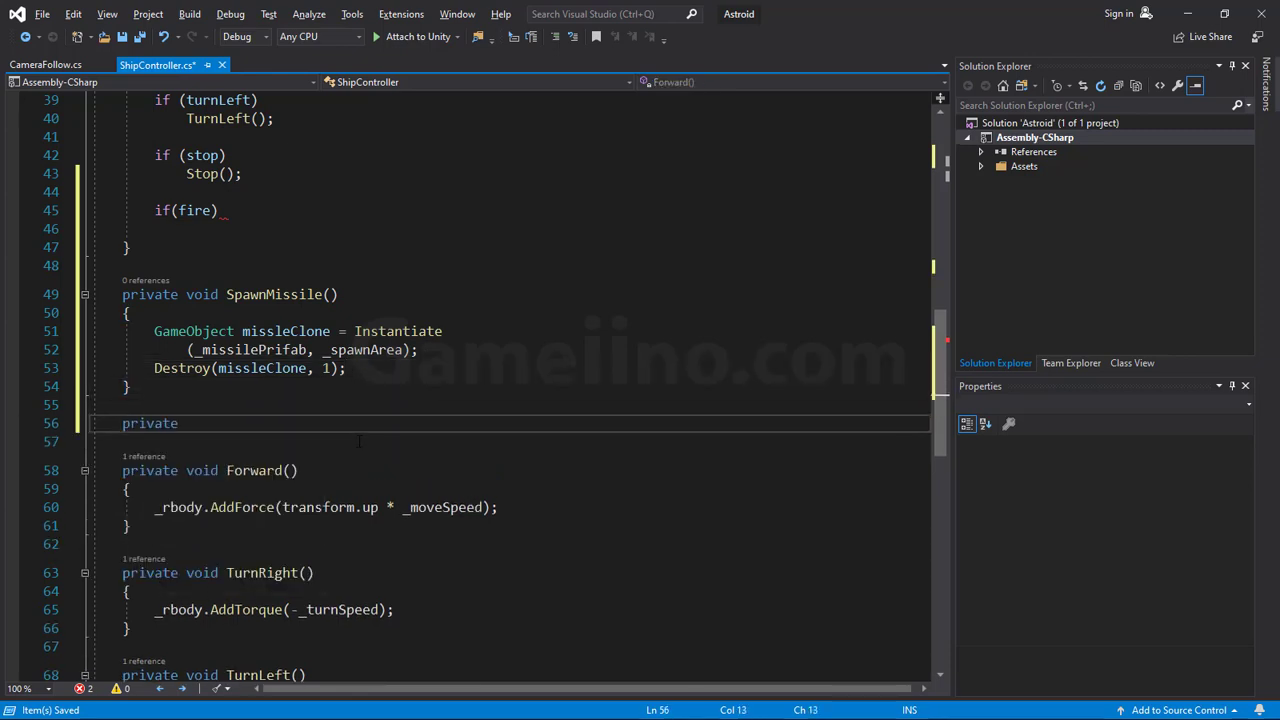
text(void Fi)
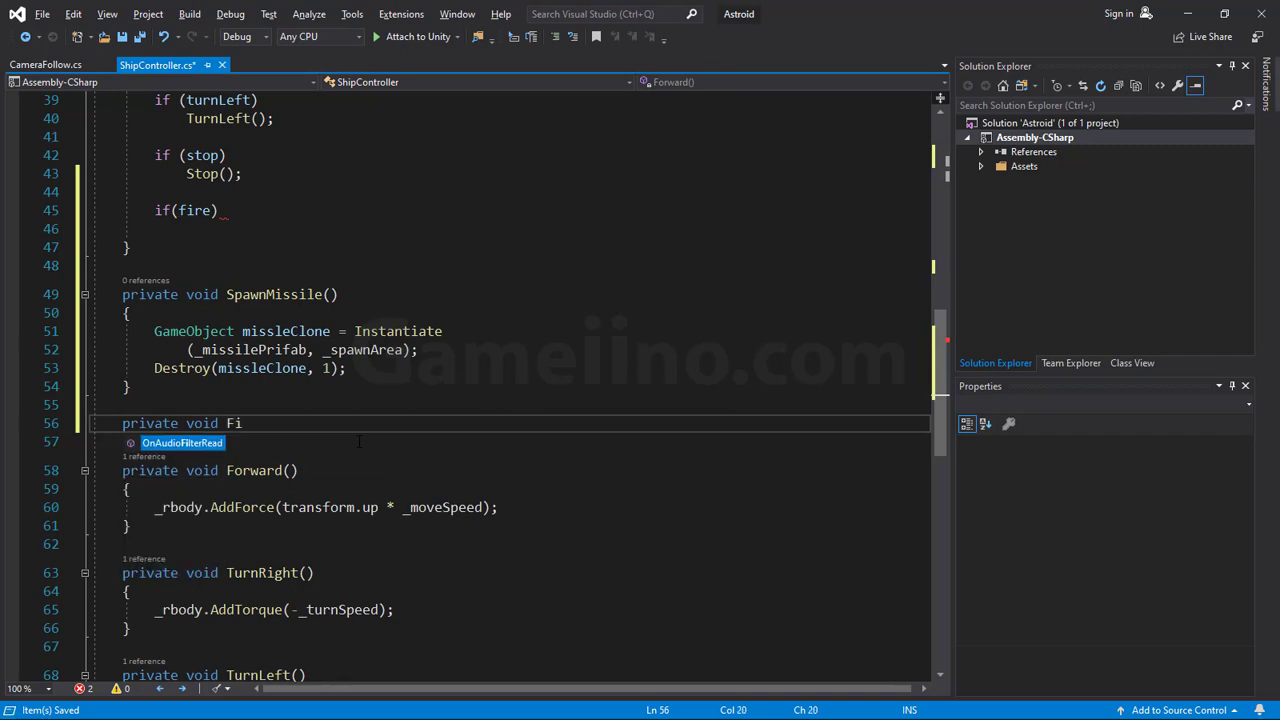
text(re())
key(Return)
text({)
key(Return)
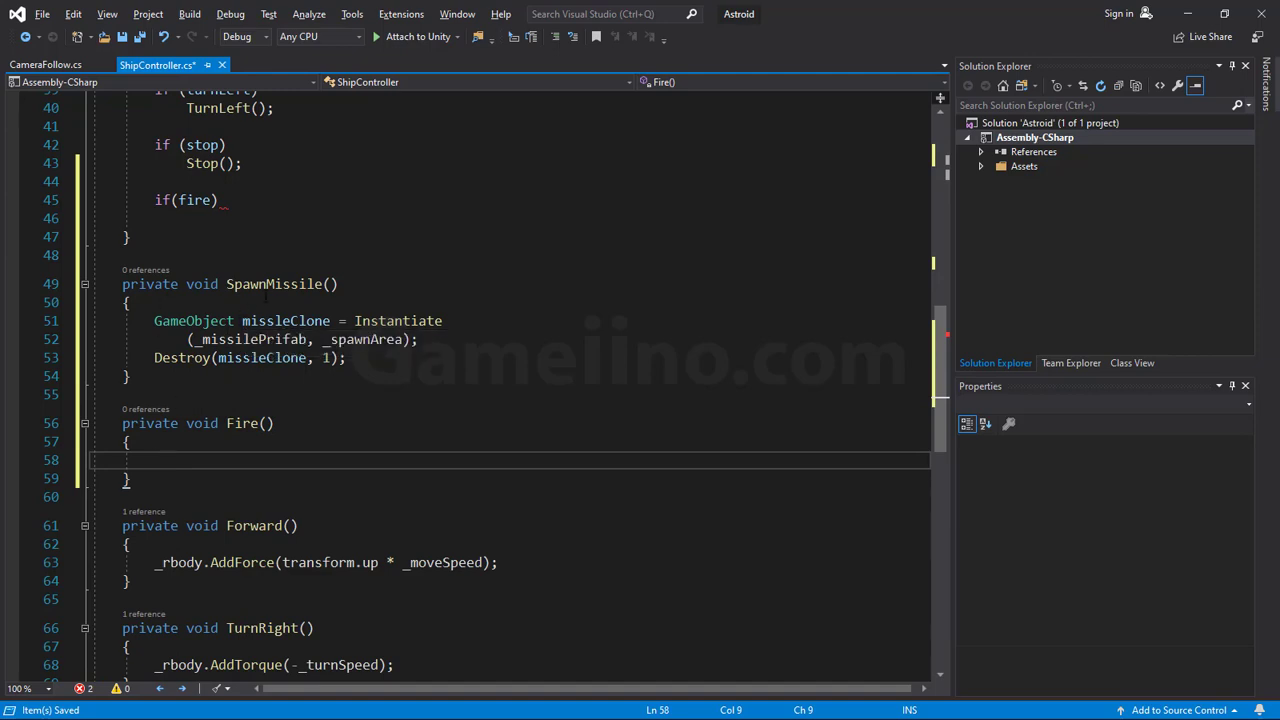
click(288, 321)
click(189, 459)
text(missleClone)
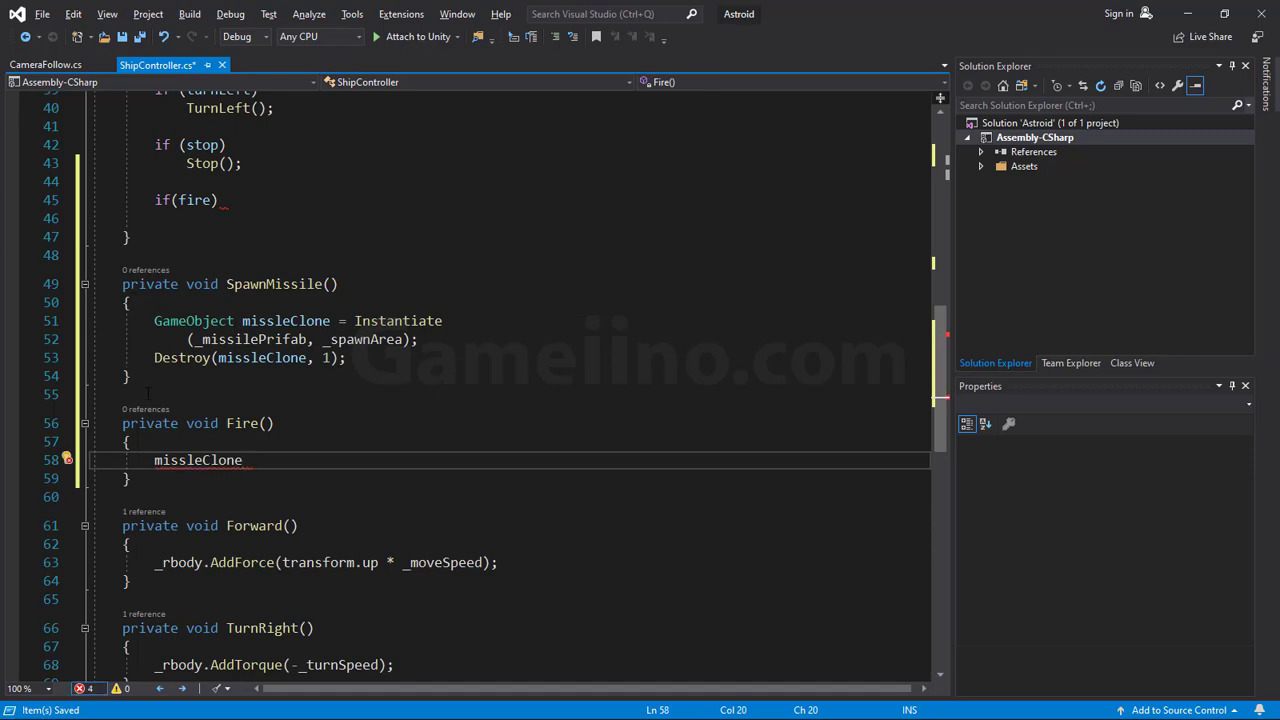
click(266, 423)
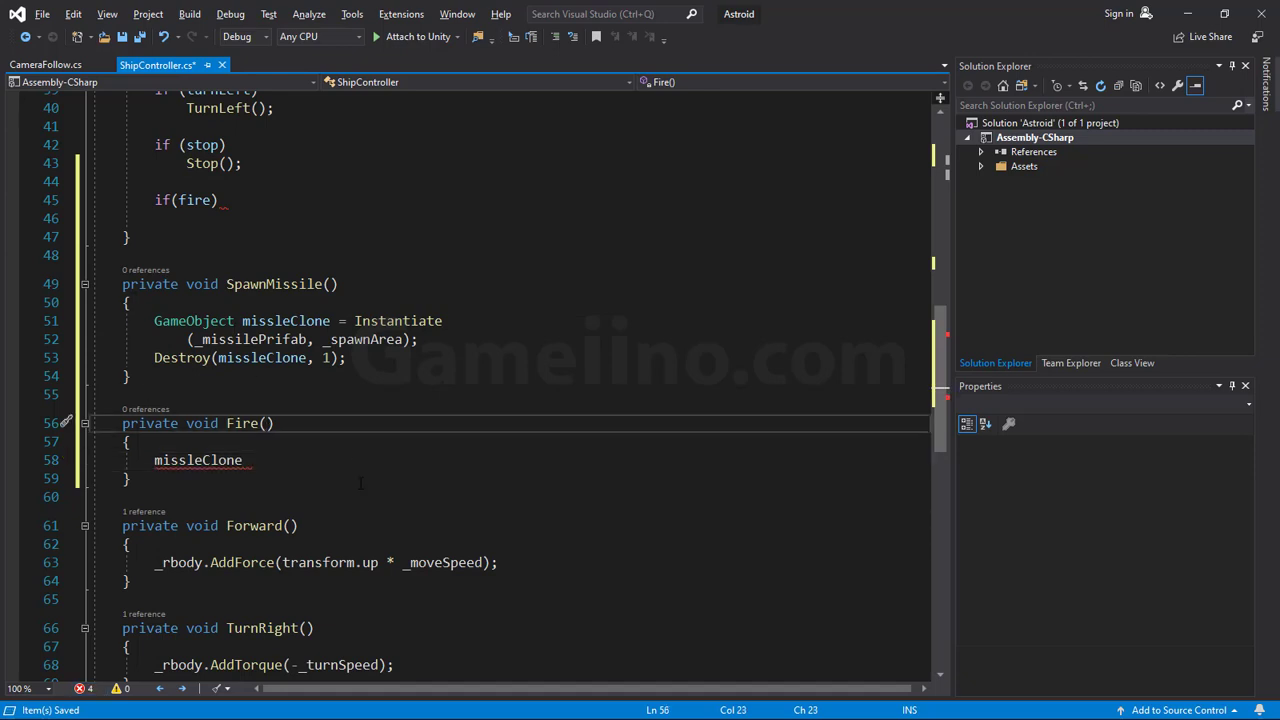
text(GameObject )
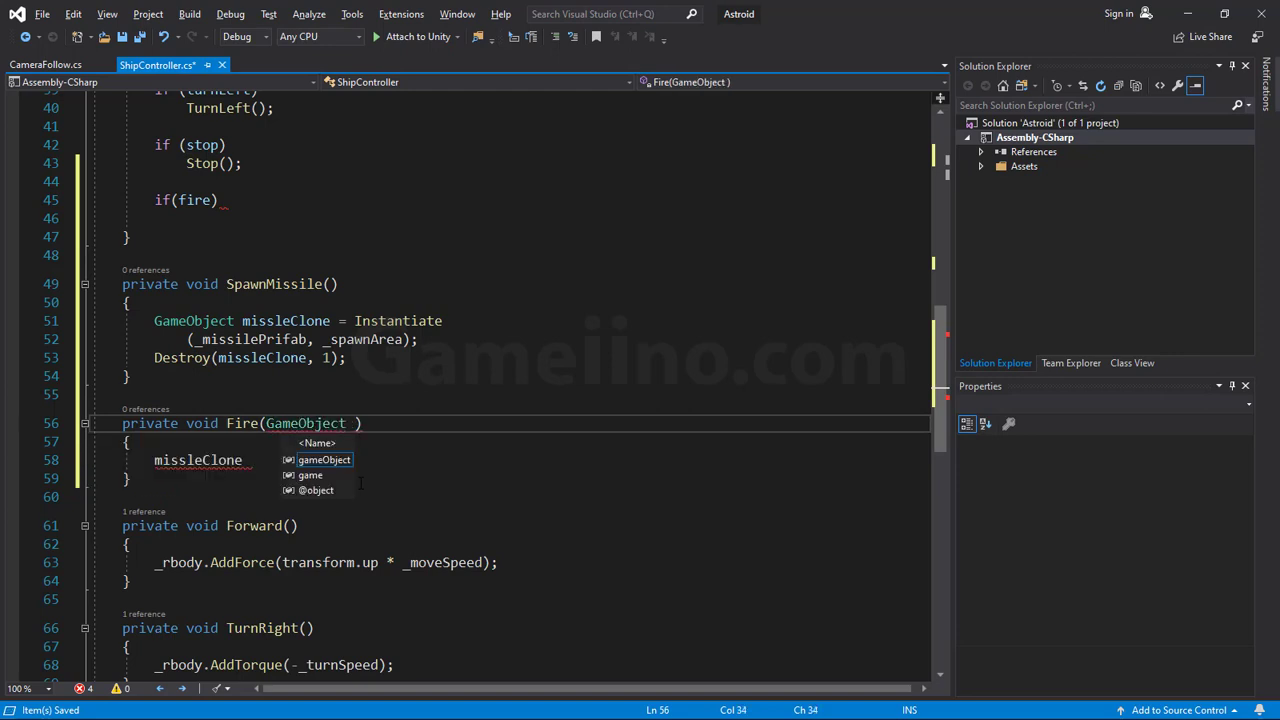
text(missi)
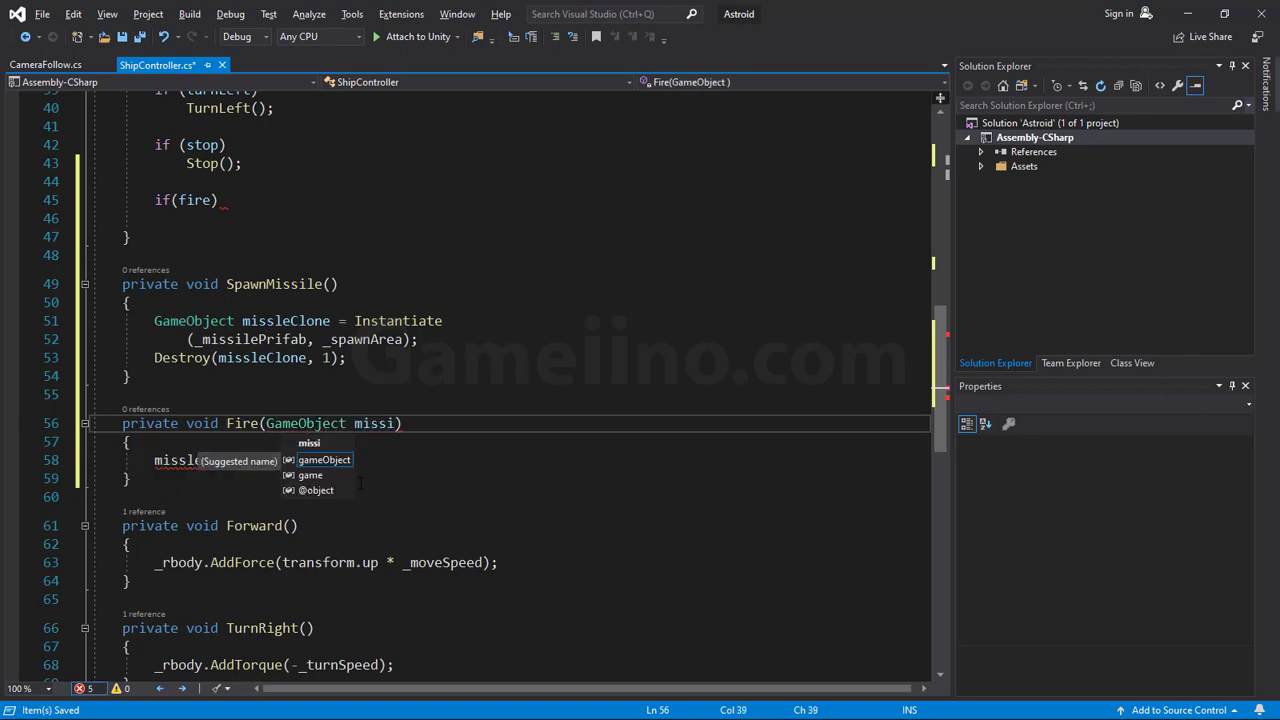
text(leClone)
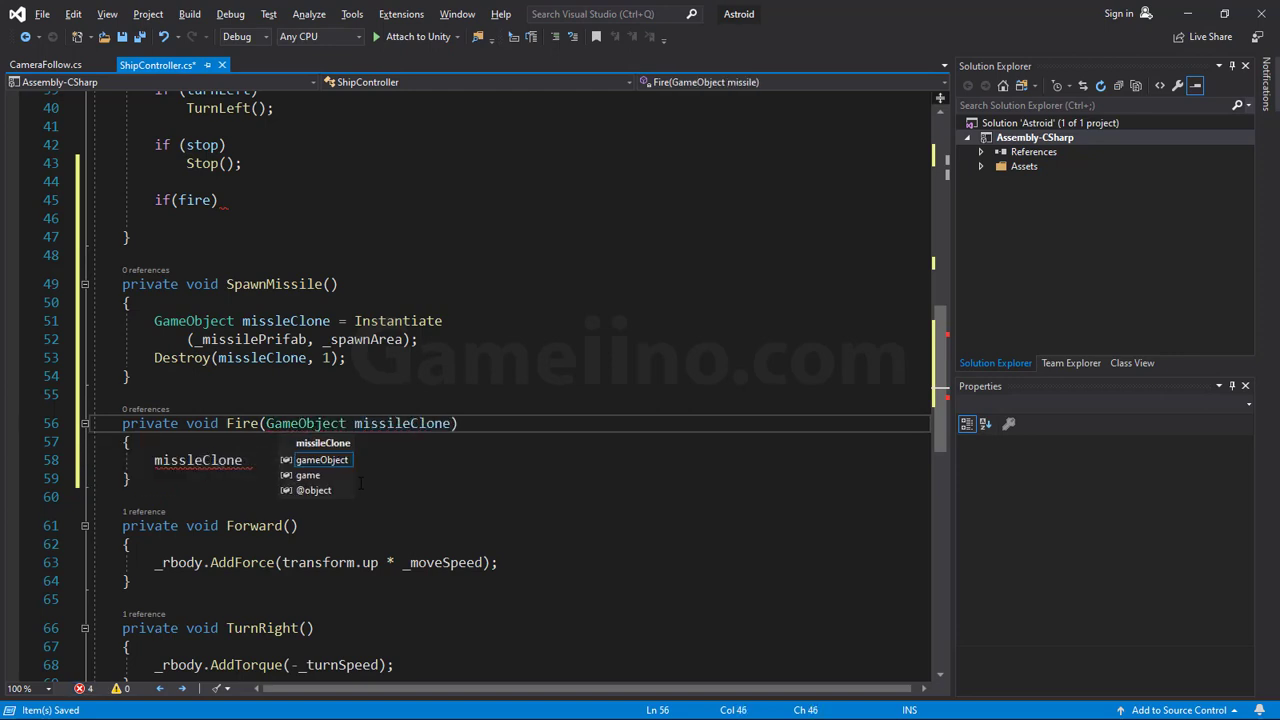
- Correct missleClone to missileClone on lines 51 and 53 and delete the leftover name inside Fire
click(211, 460)
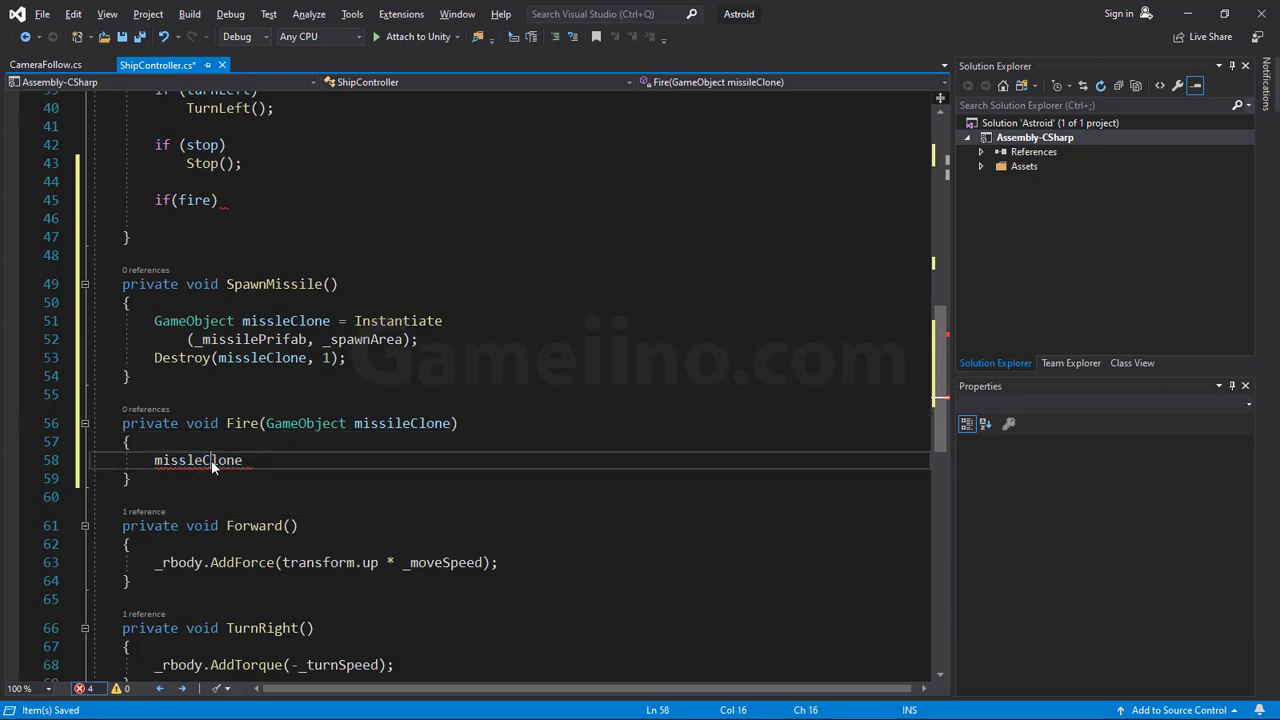
mouse_move(211, 460)
click(274, 320)
text(i)
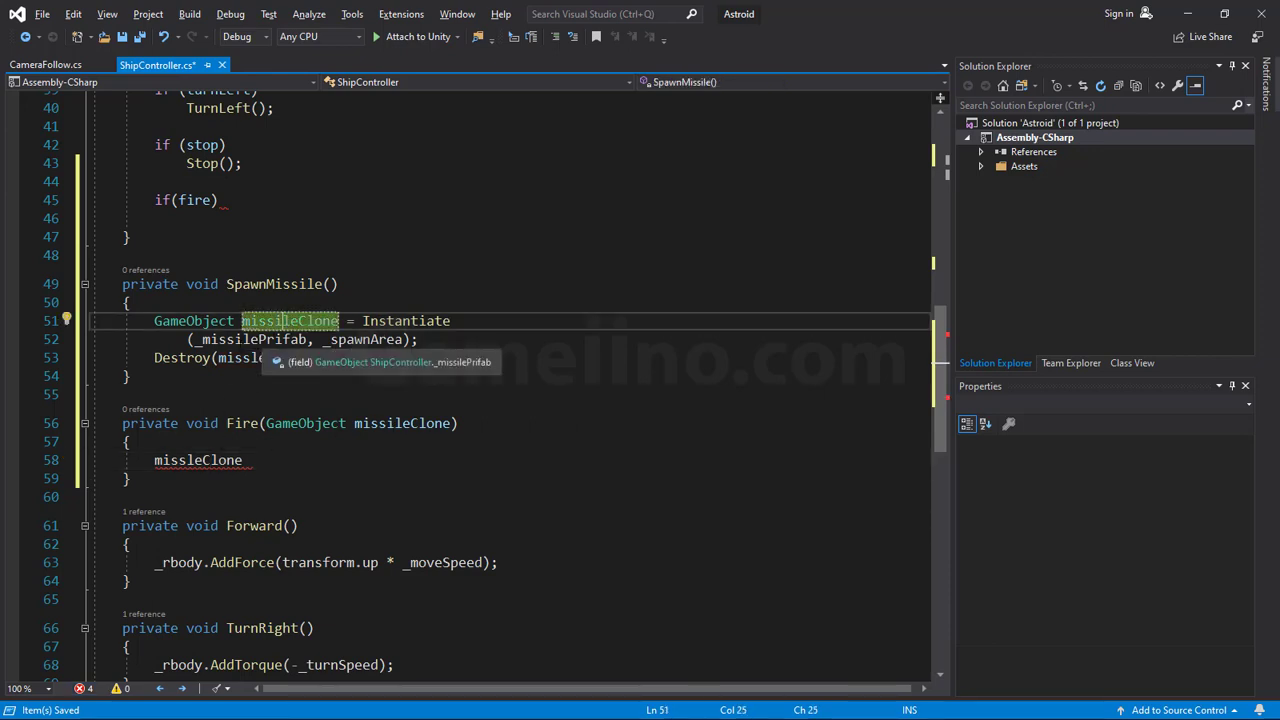
click(250, 357)
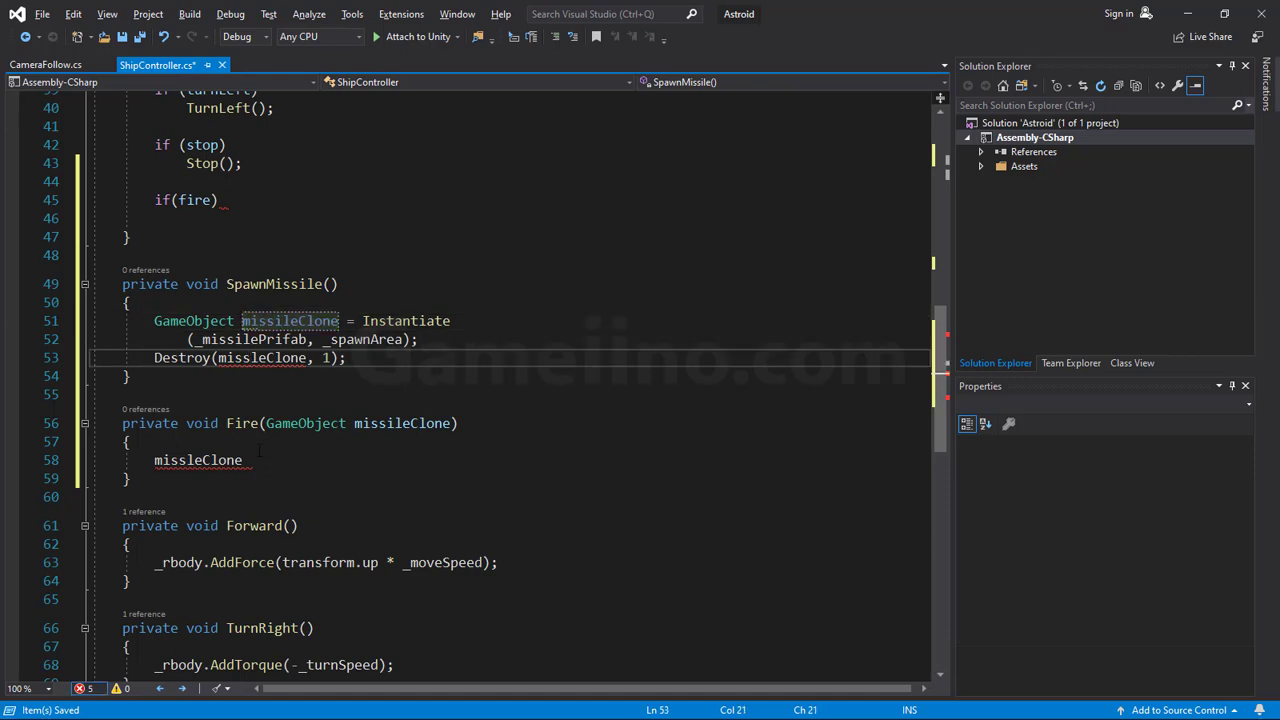
text(i)
click(258, 462)
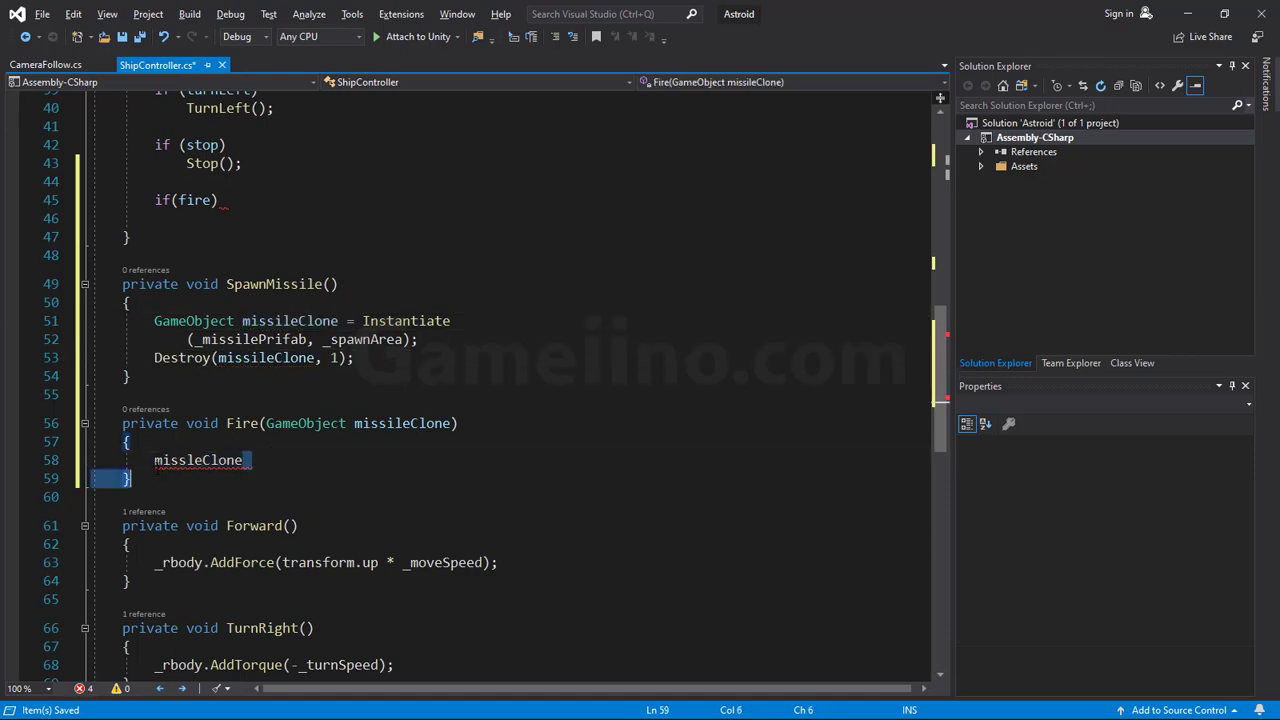
double_click(199, 460)
key(BackSpace)
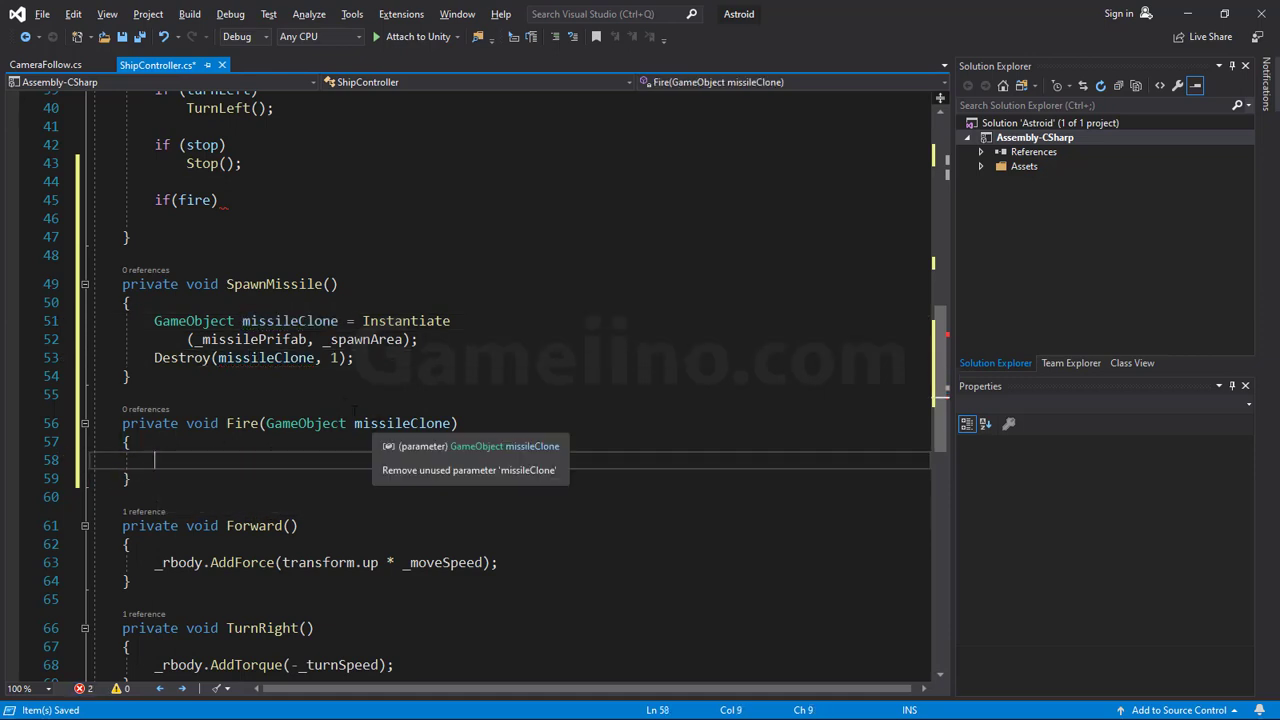
- Call Fire(missileClone) on a new line after the Destroy call
click(398, 357)
key(Return)
key(Return)
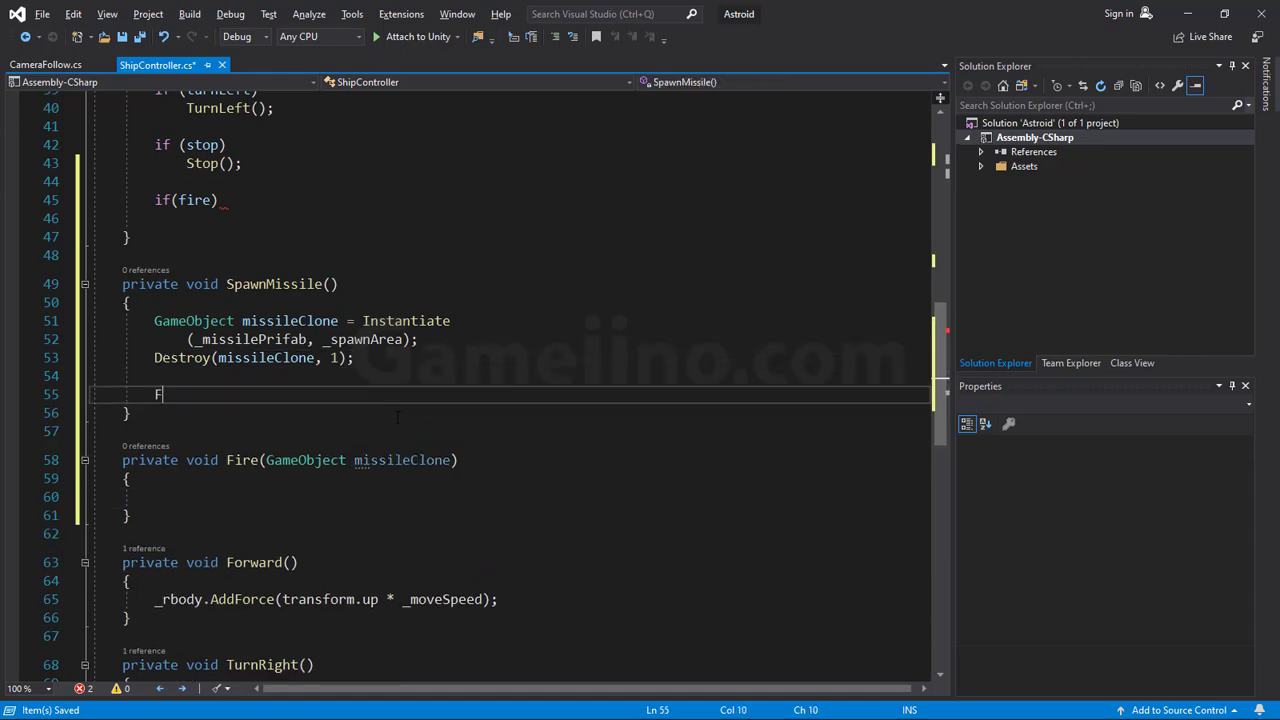
text(Fire)
text((;)
text(missi);)
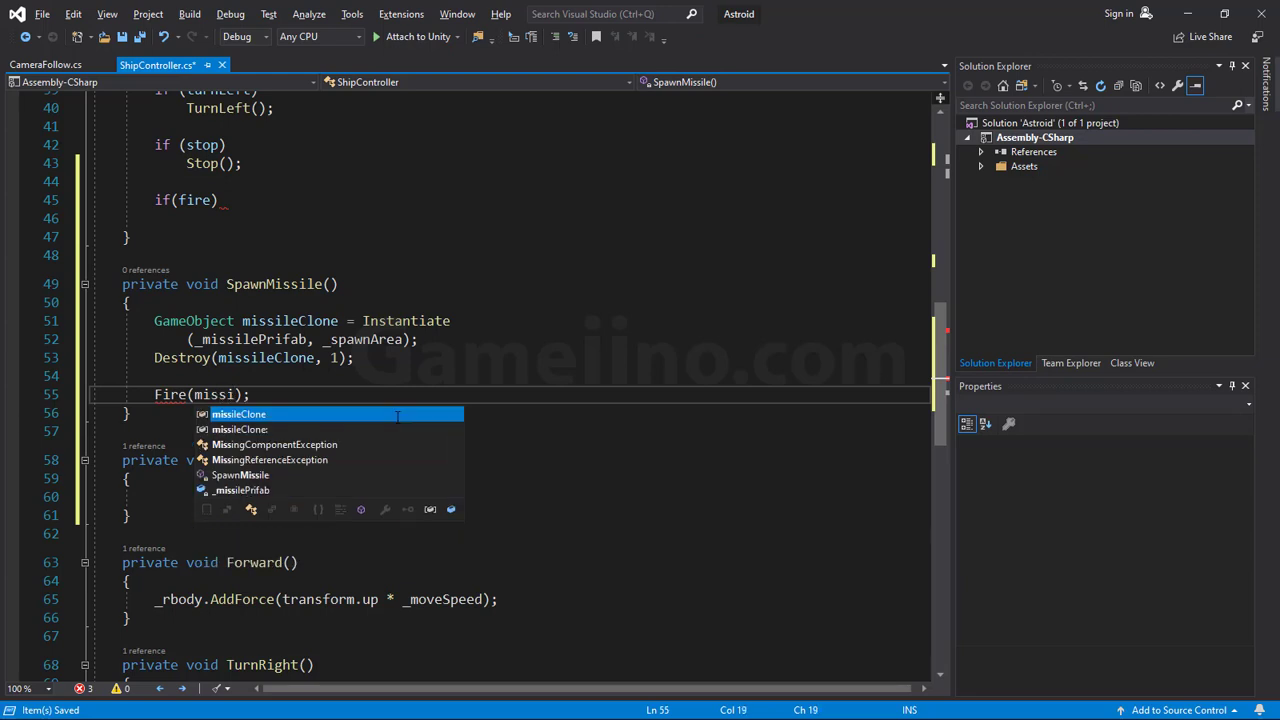
key(Tab)
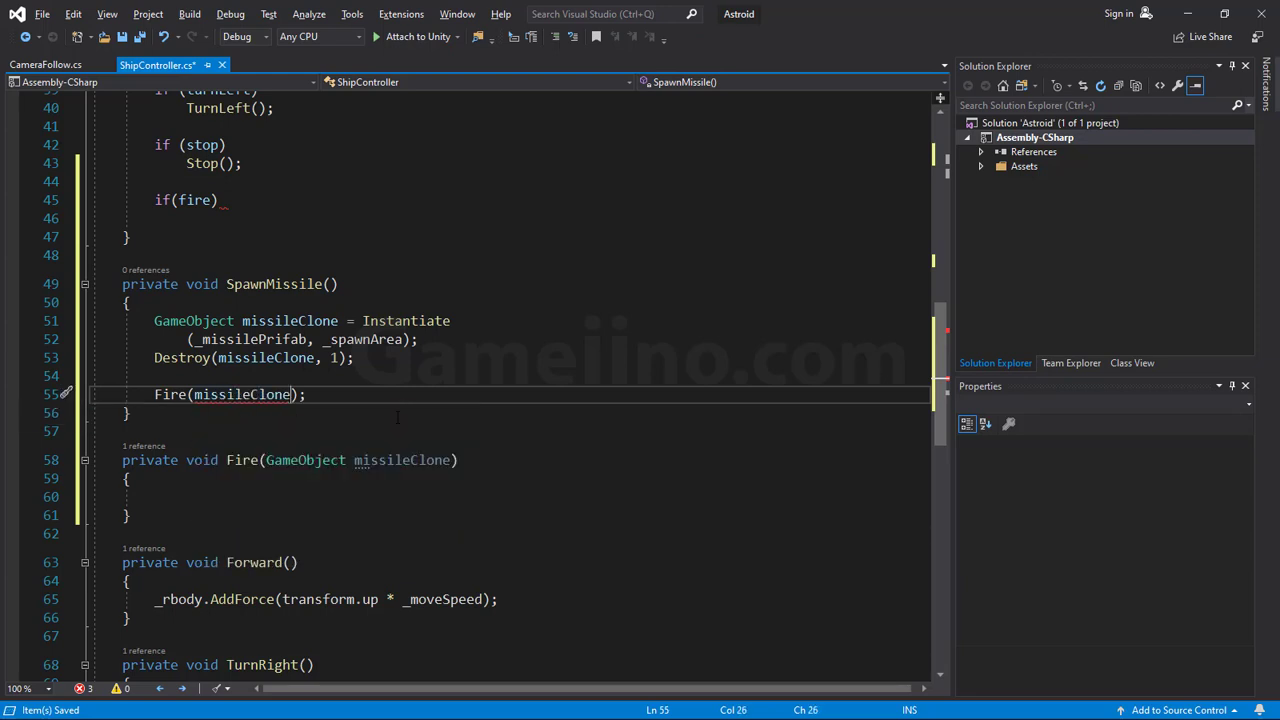
- In Fire, write missileClone.GetComponent<Rigidbody2D>().AddForce
click(185, 502)
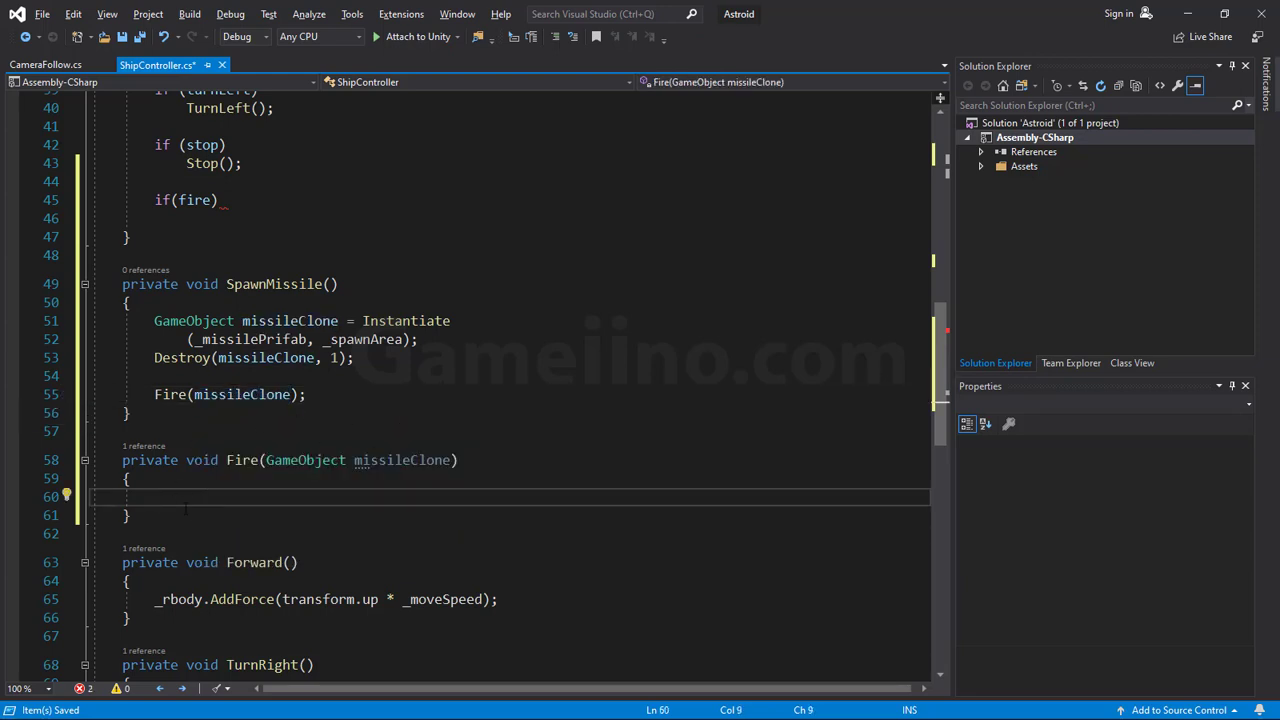
text(miss)
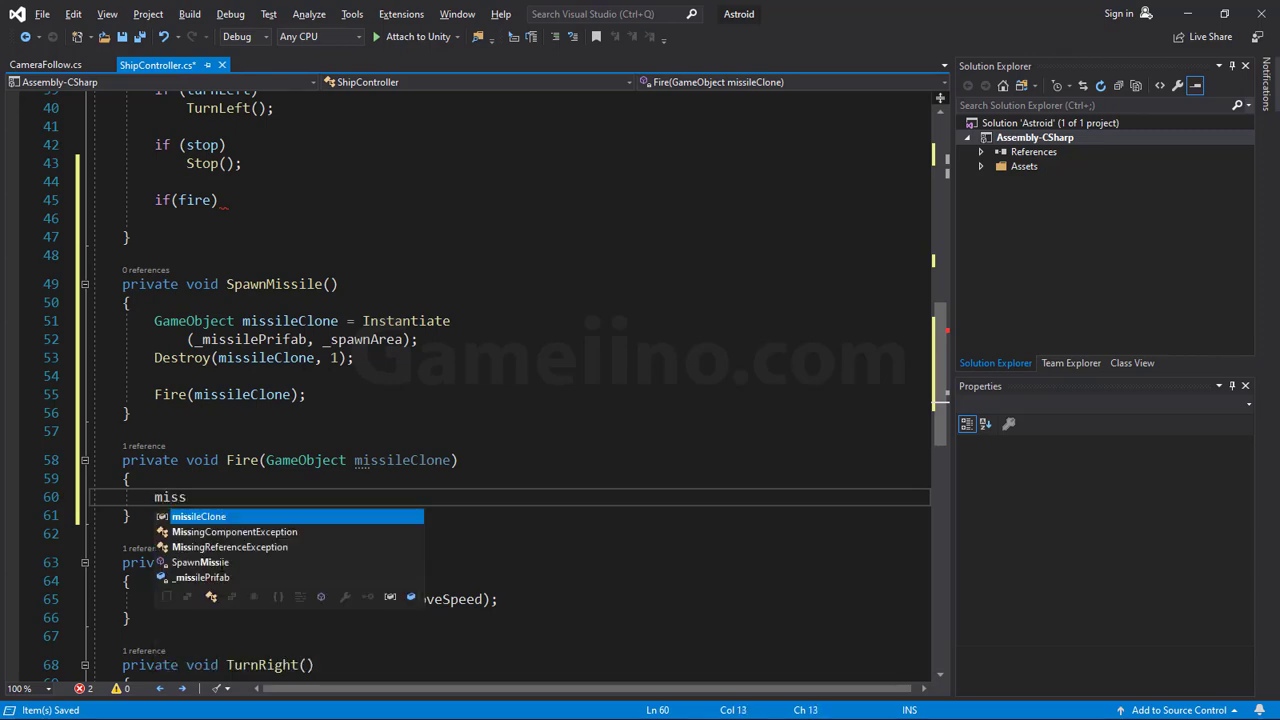
key(Tab)
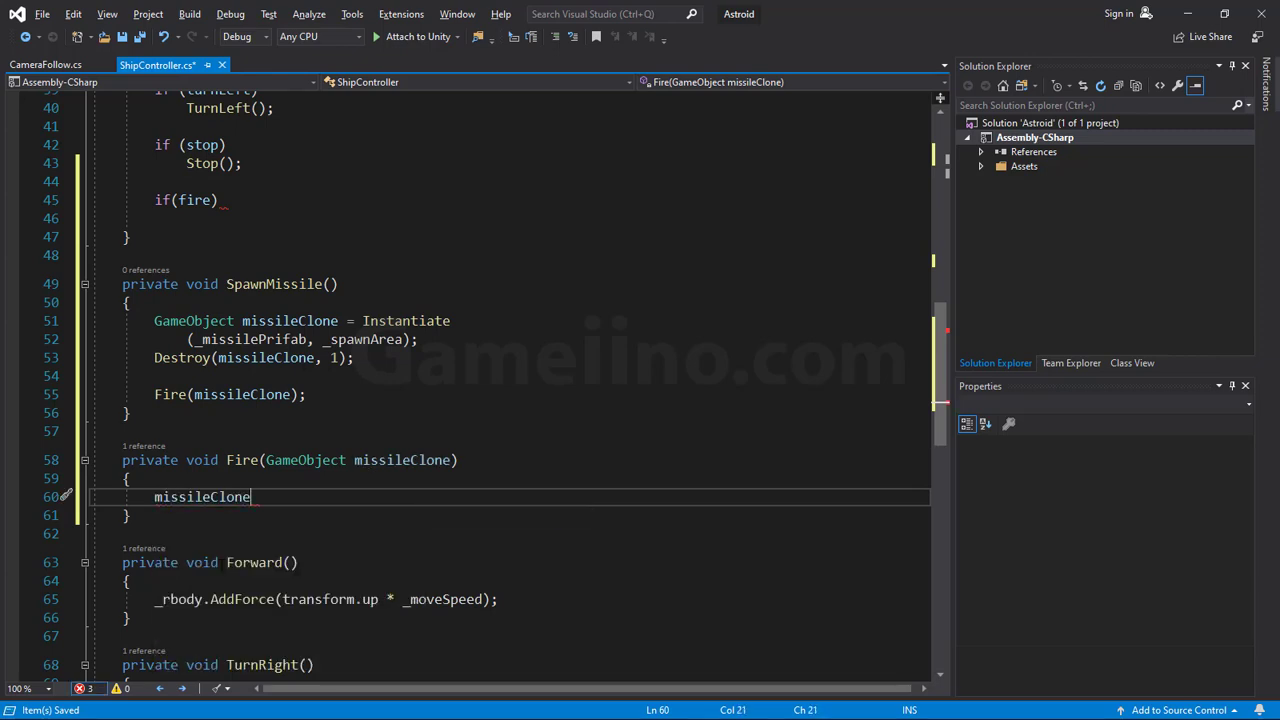
text(.Get)
key(Tab)
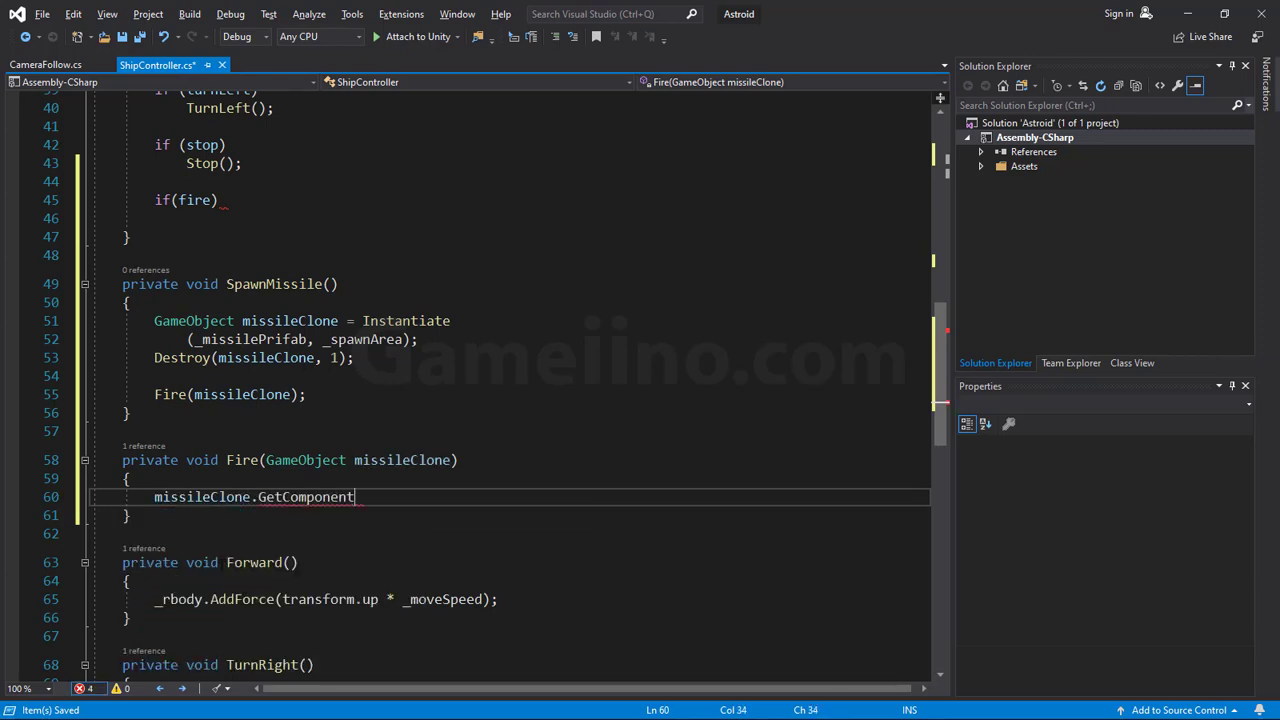
text(<Rigi>)
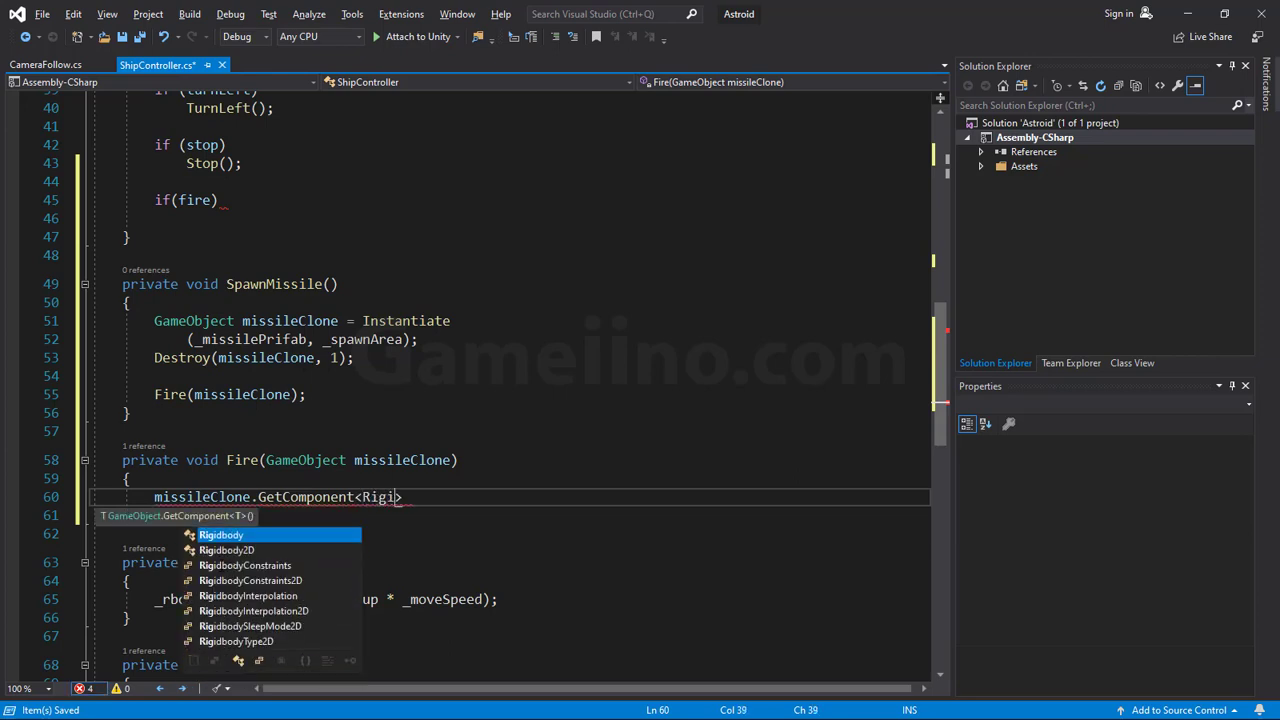
key(Down)
key(Tab)
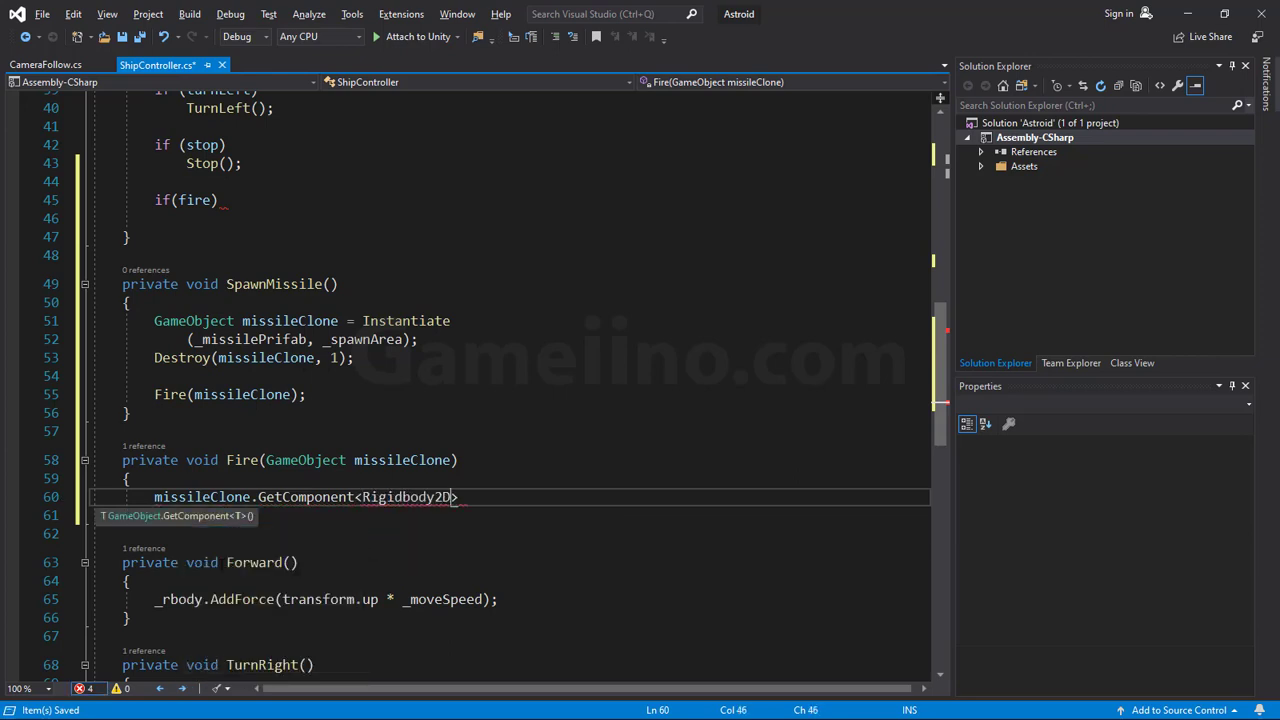
text(>())
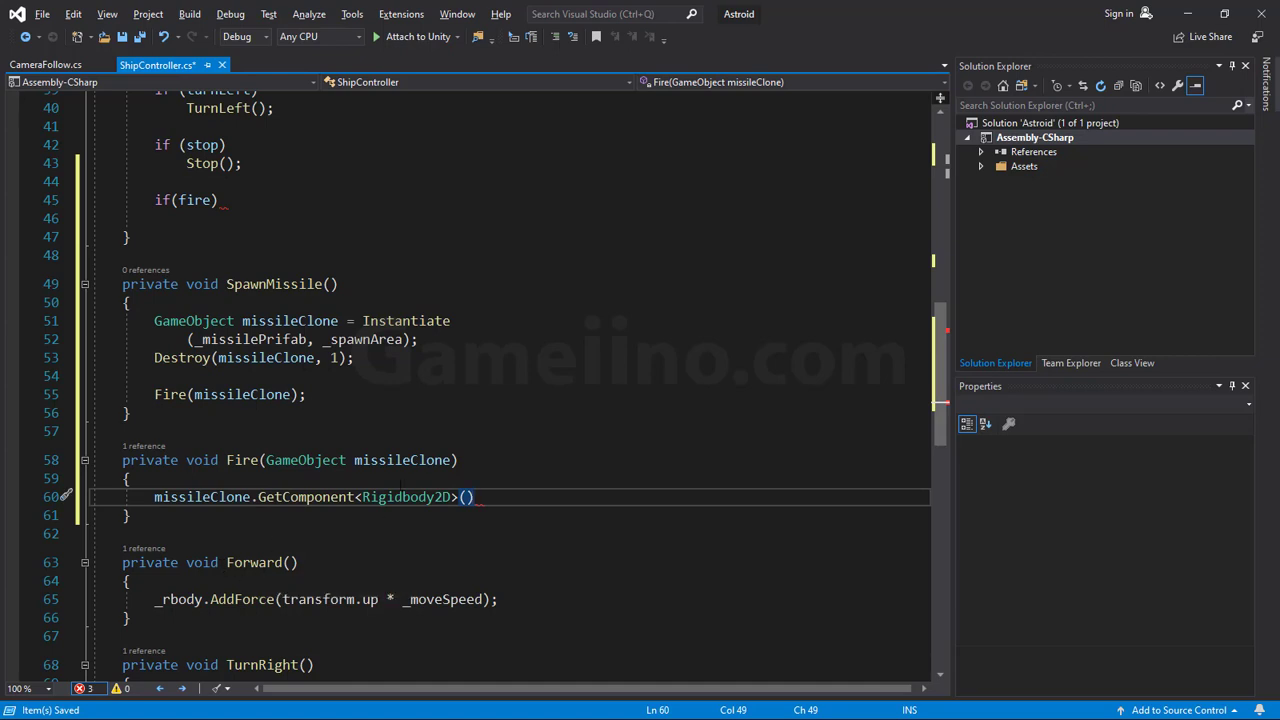
text(.)
text(Add)
key(Tab)
- Start the AddForce argument as transform.up * on its own line
text(()
key(Left)
key(Return)
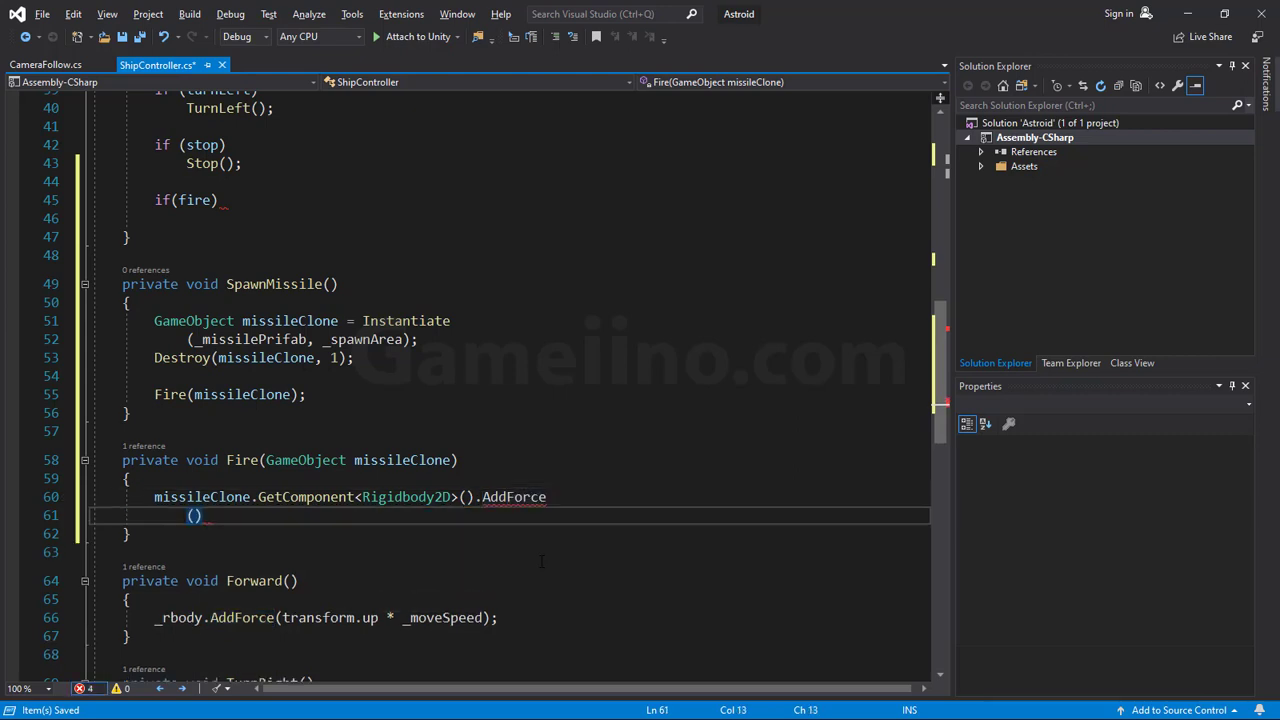
key(Right)
text(t)
text(ra)
key(Tab)
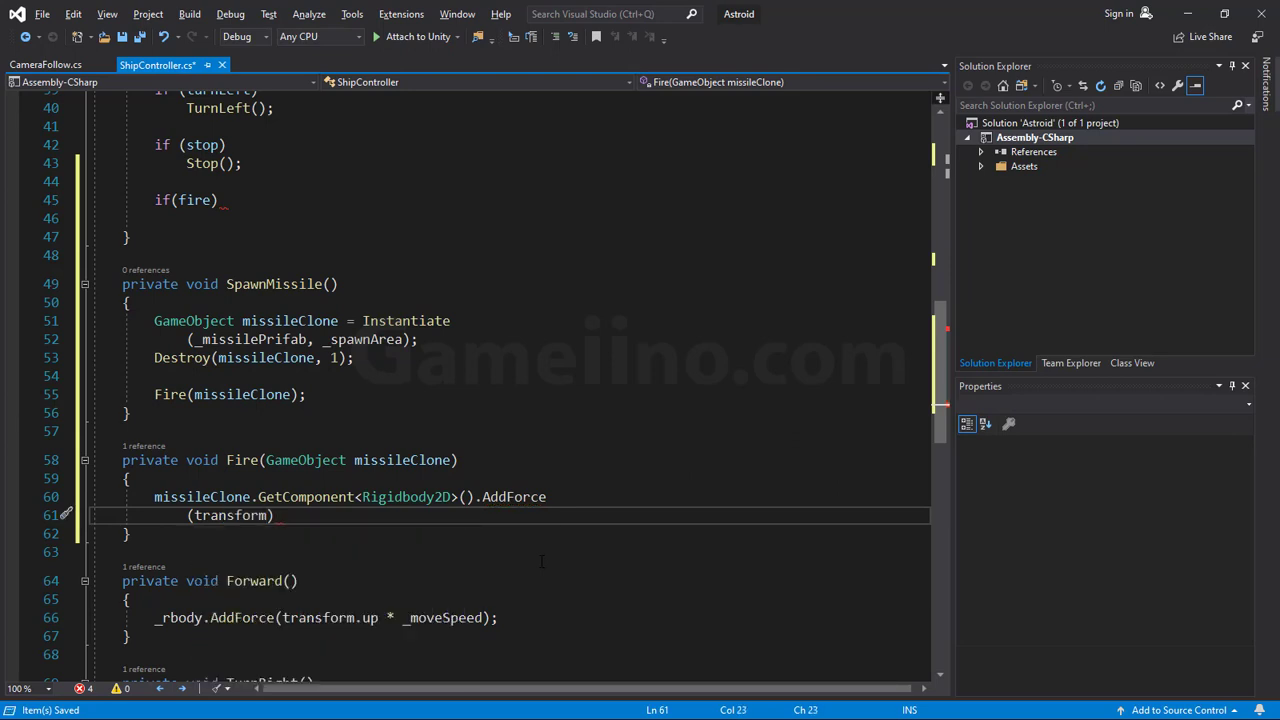
text(.up)
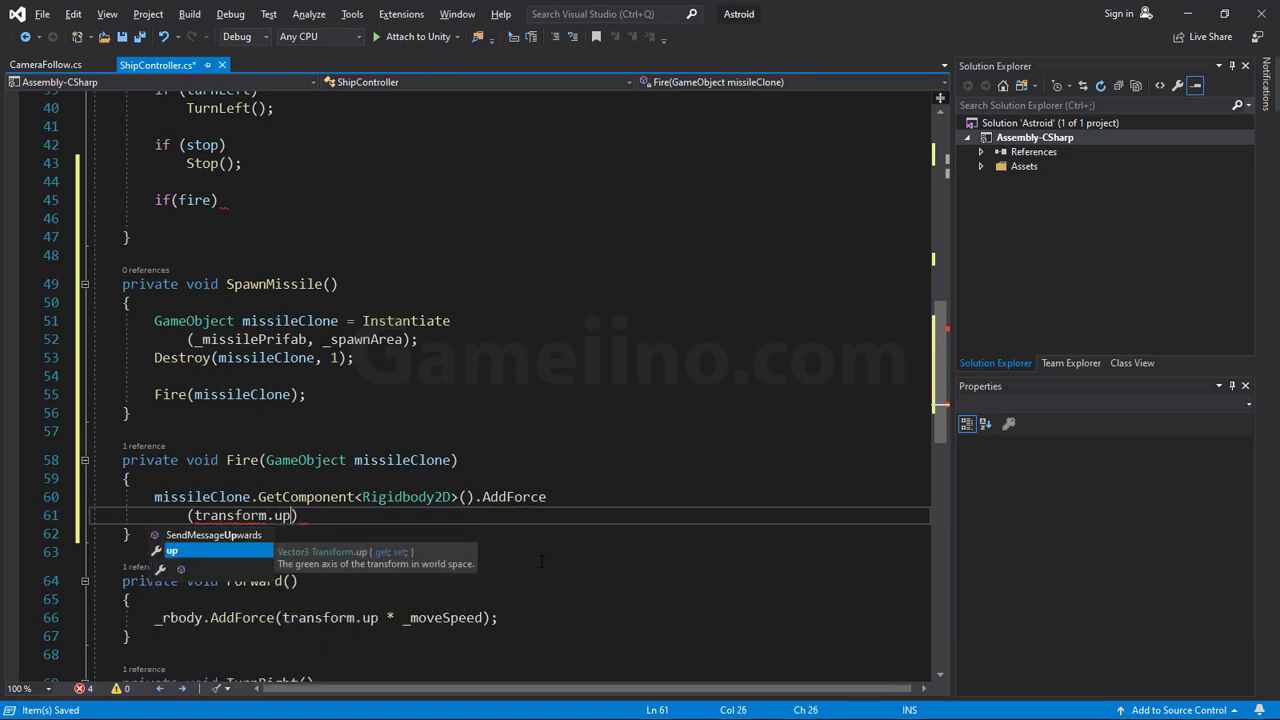
text( *)
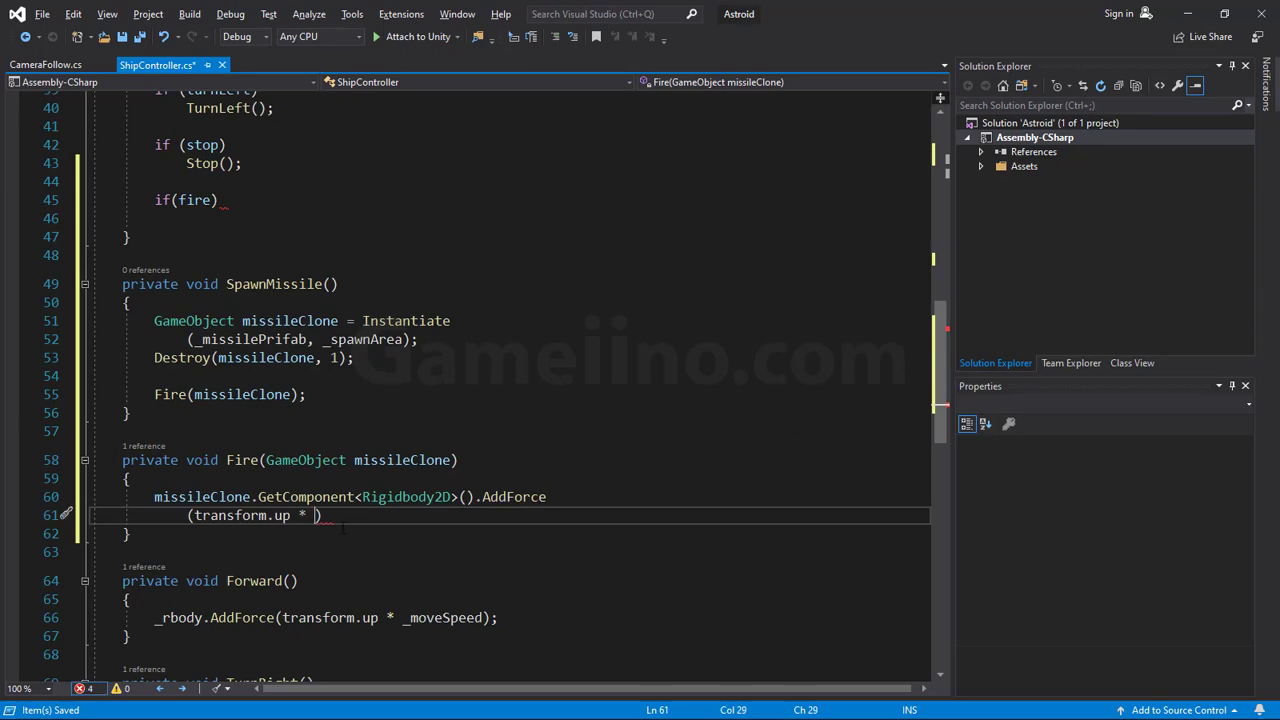
- Declare [SerializeField] private int _missileSpeed = 600; below the _turnSpeed field
scroll(700, 244, up, 10)
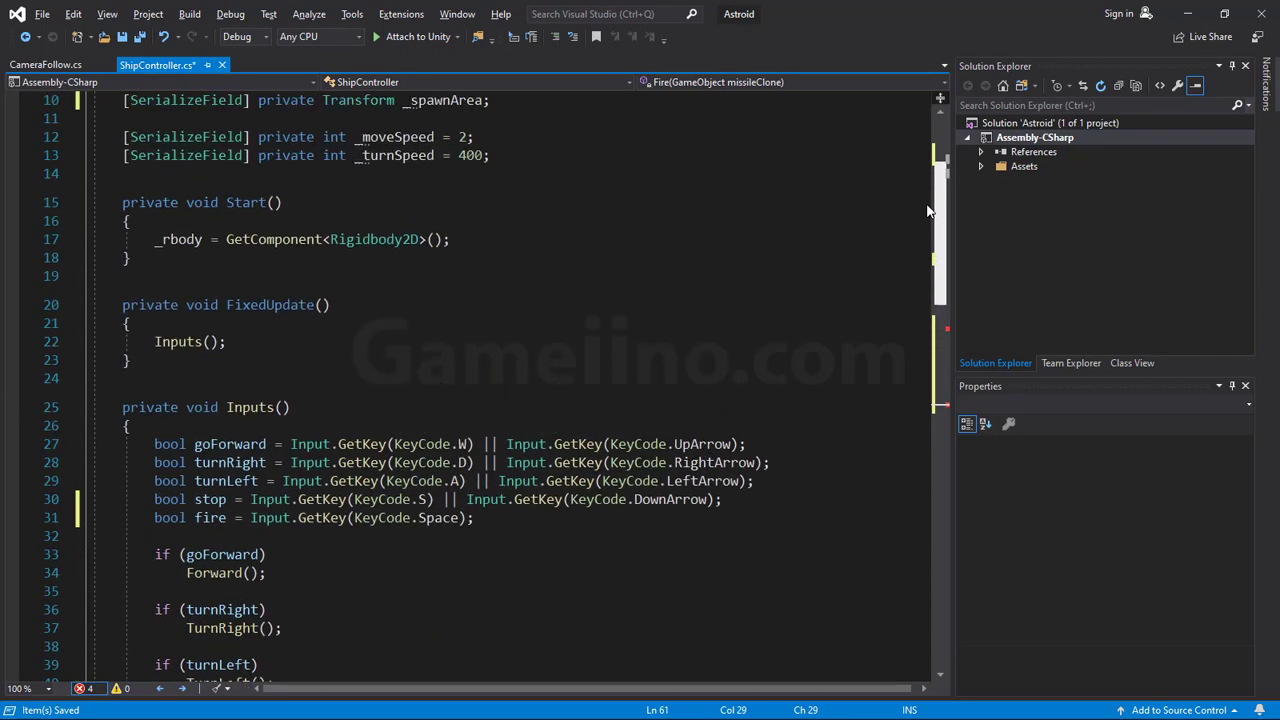
scroll(700, 244, up, 3)
click(507, 331)
key(Return)
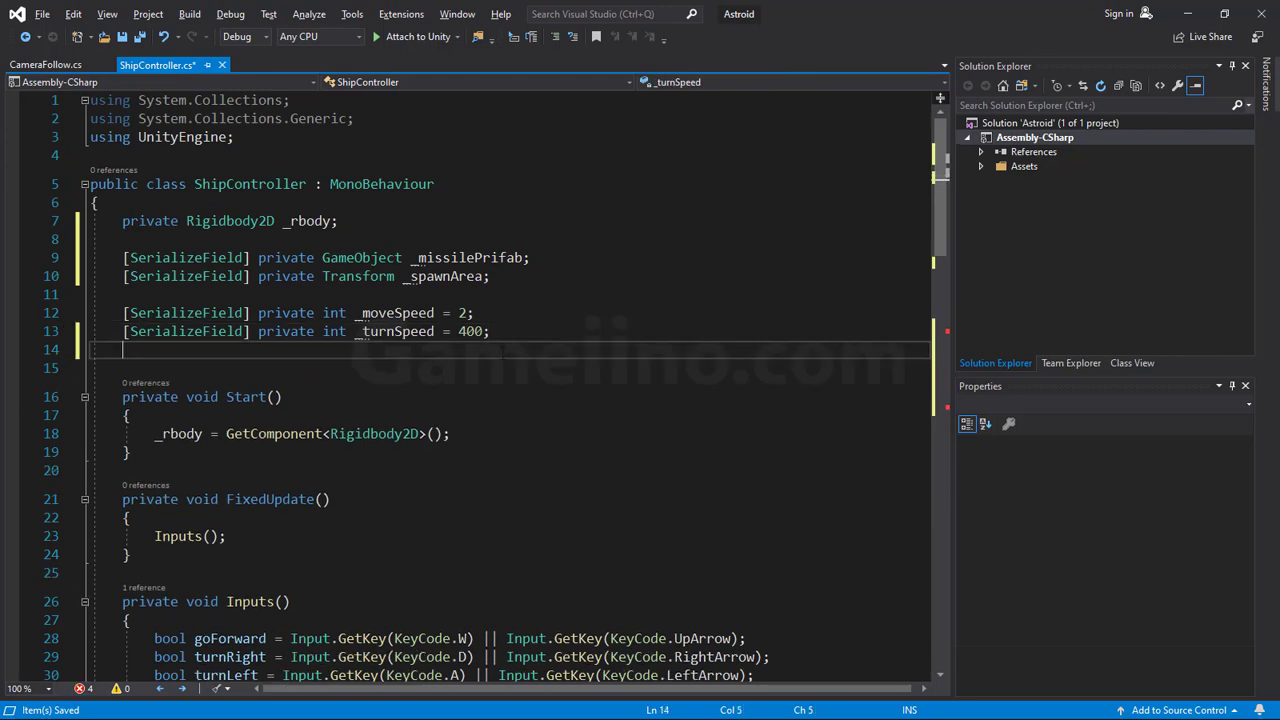
text([]Ser)
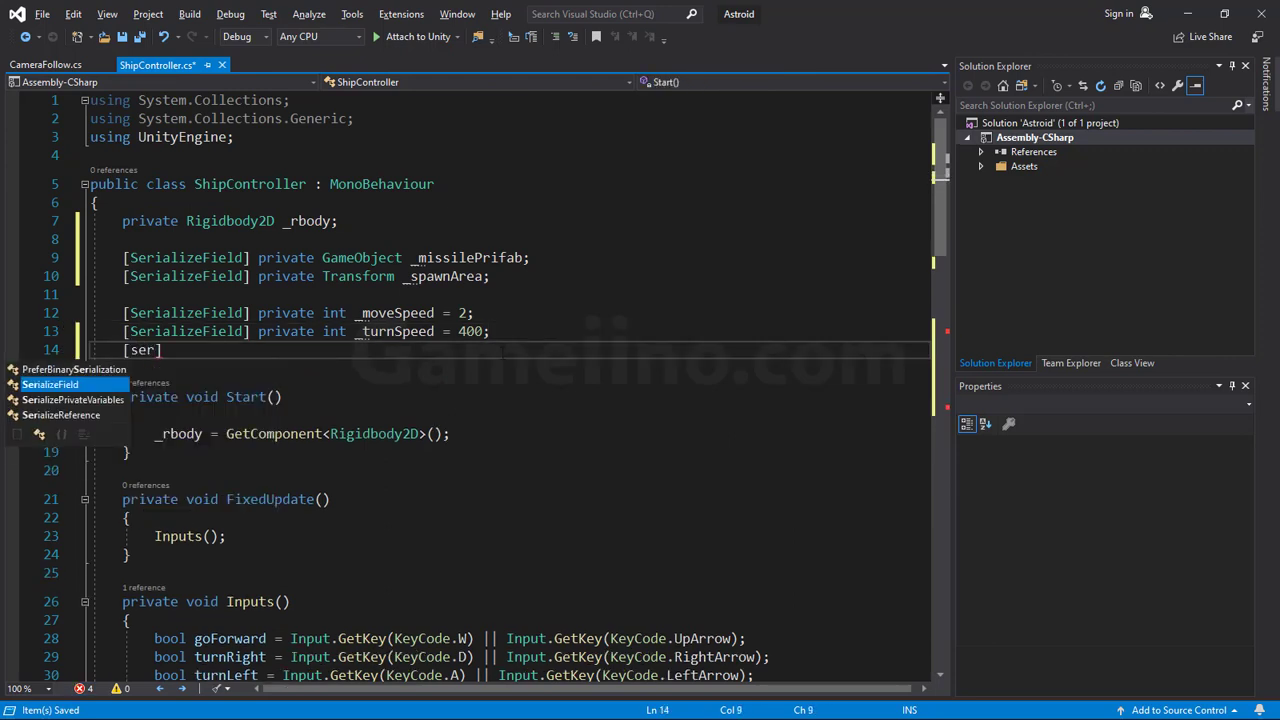
key(Tab)
key(End)
text(pr)
key(Tab)
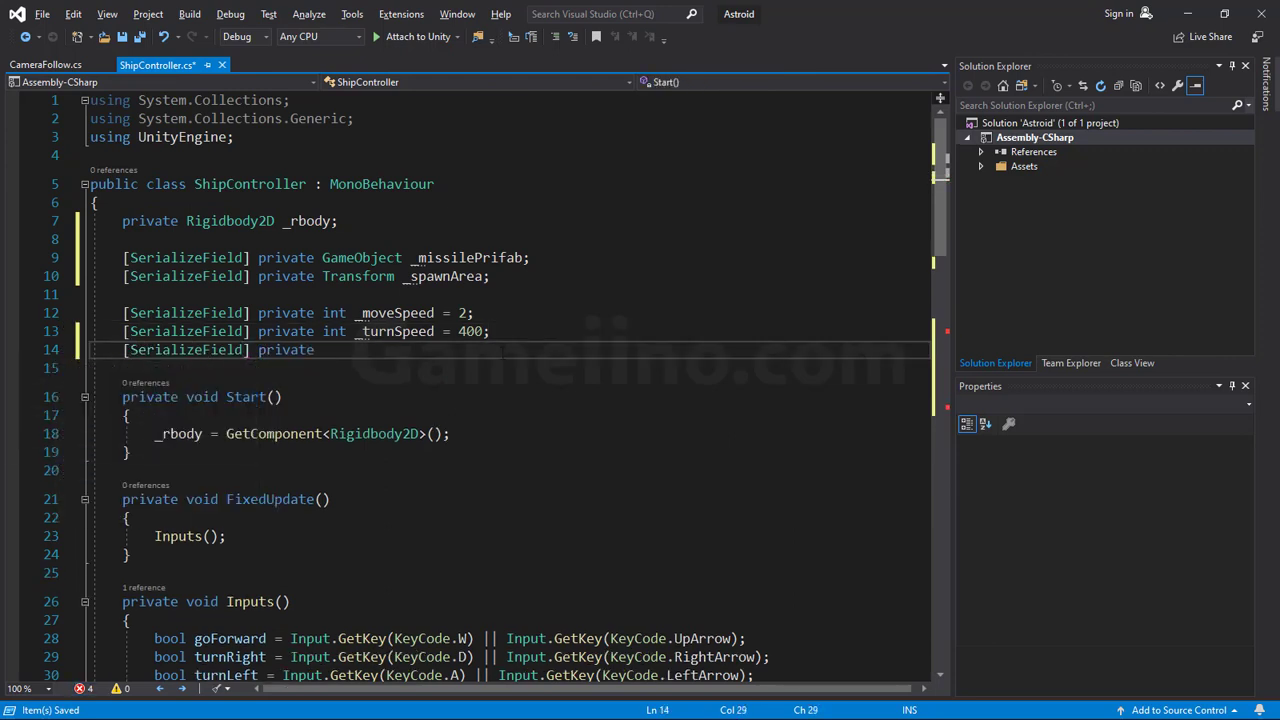
text( int )
text(_missile)
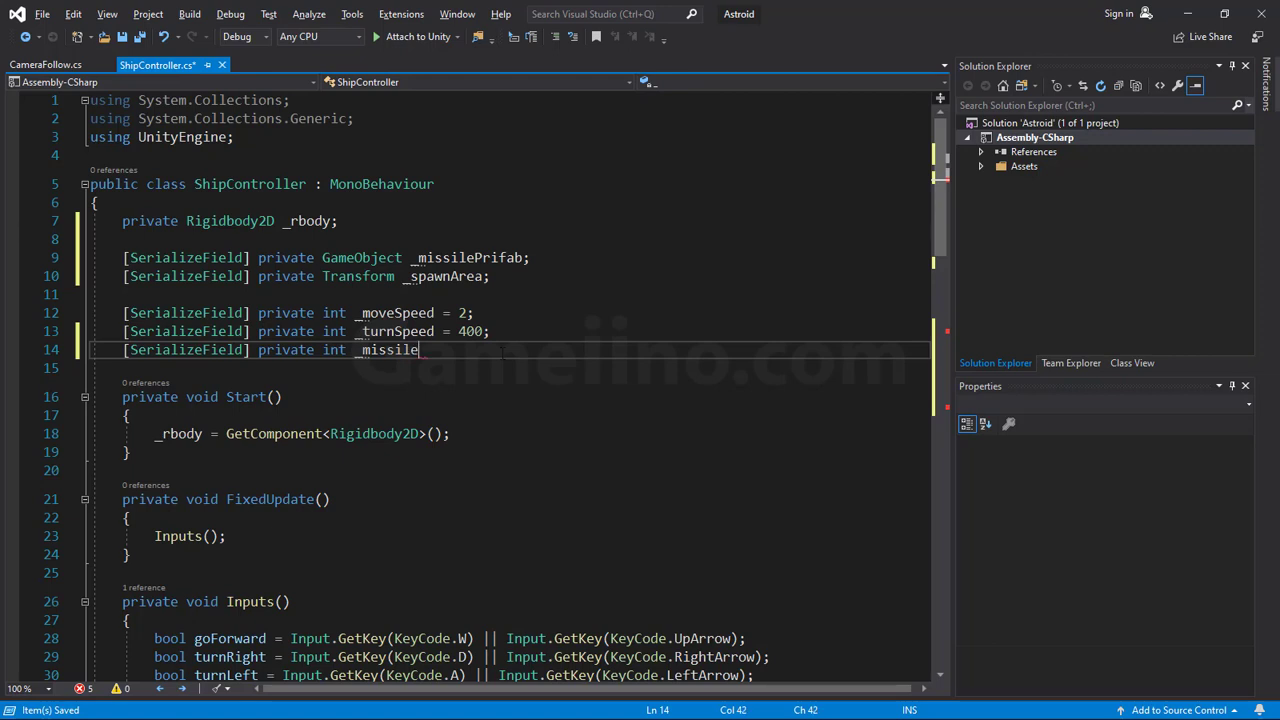
text(Speed )
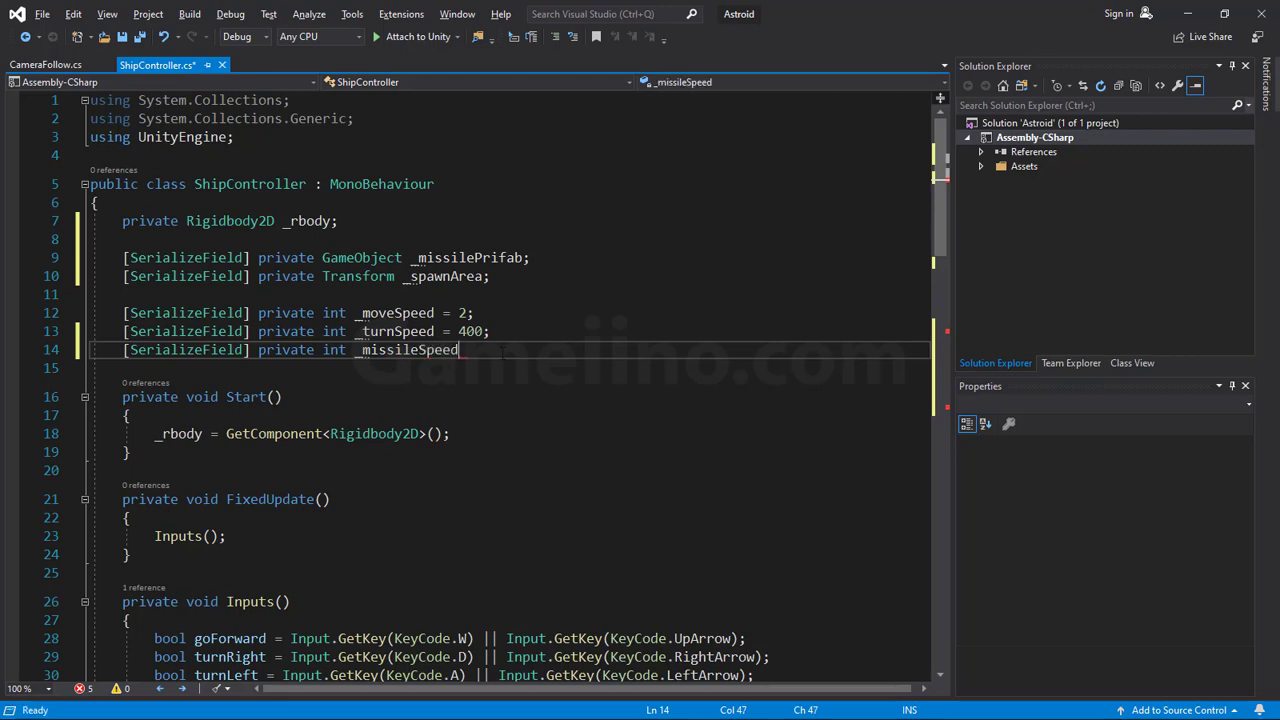
text(;)
key(Left)
text(6)
text(00)
mouse_move(946, 258)
mouse_down()
mouse_move(937, 490)
mouse_move(937, 465)
mouse_up()
- Finish the force multiplier with _missileSpeed and close the line with a semicolon
click(315, 360)
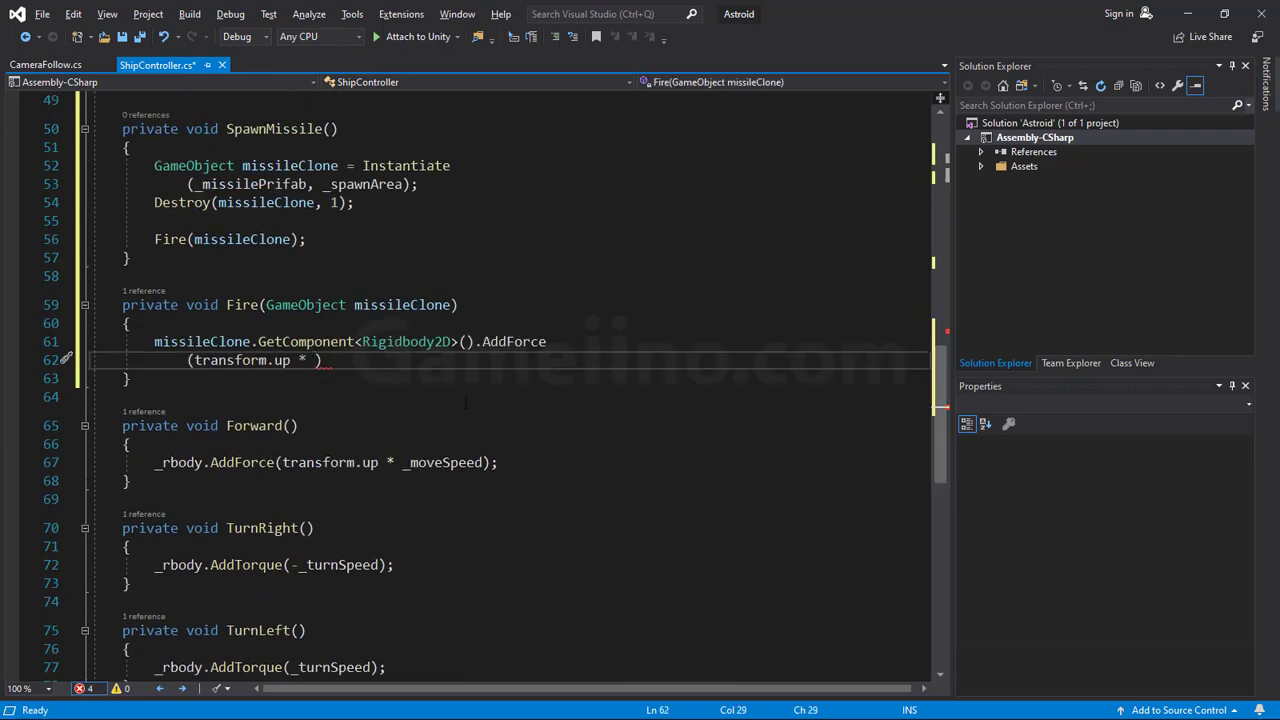
text(_mis)
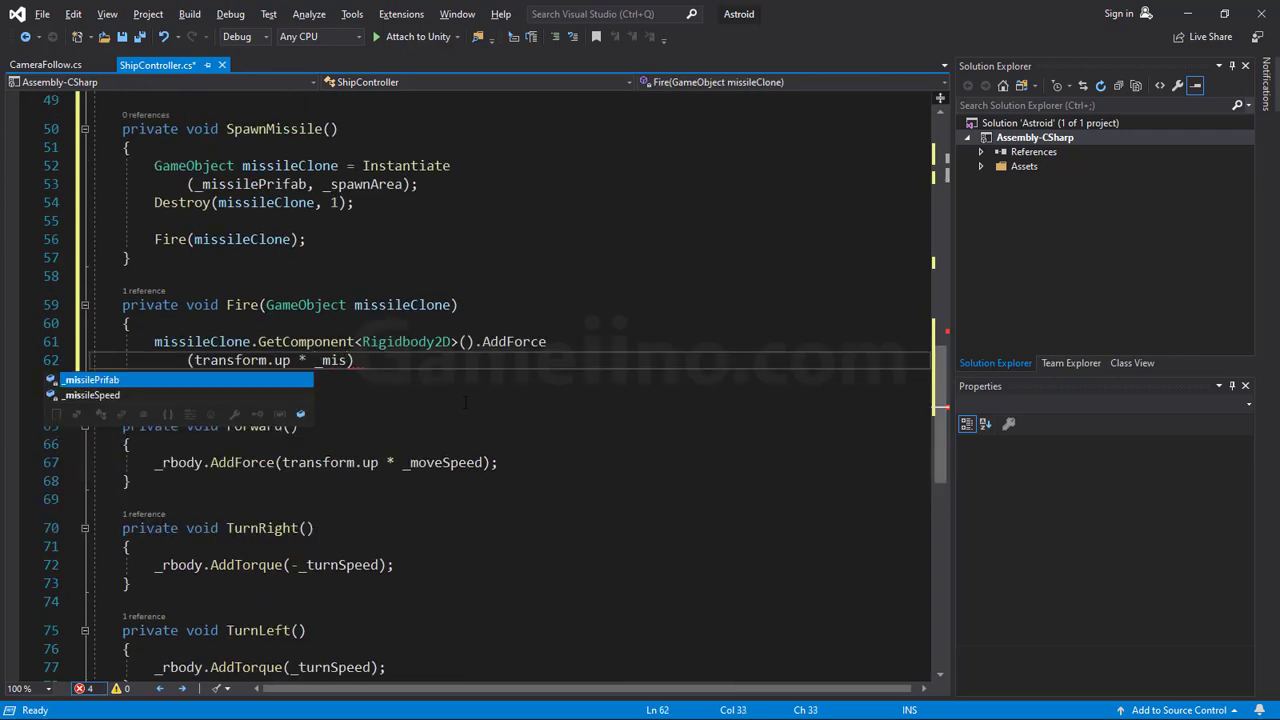
key(Down)
key(Tab)
key(End)
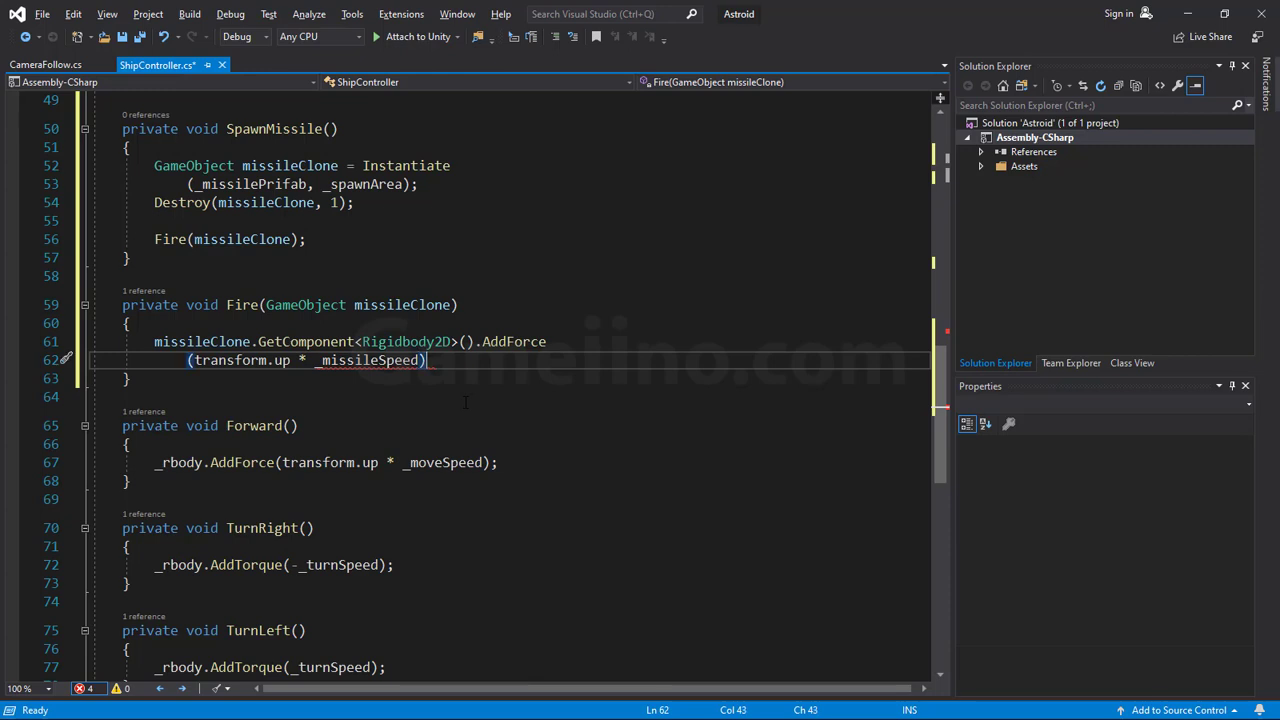
text(;)
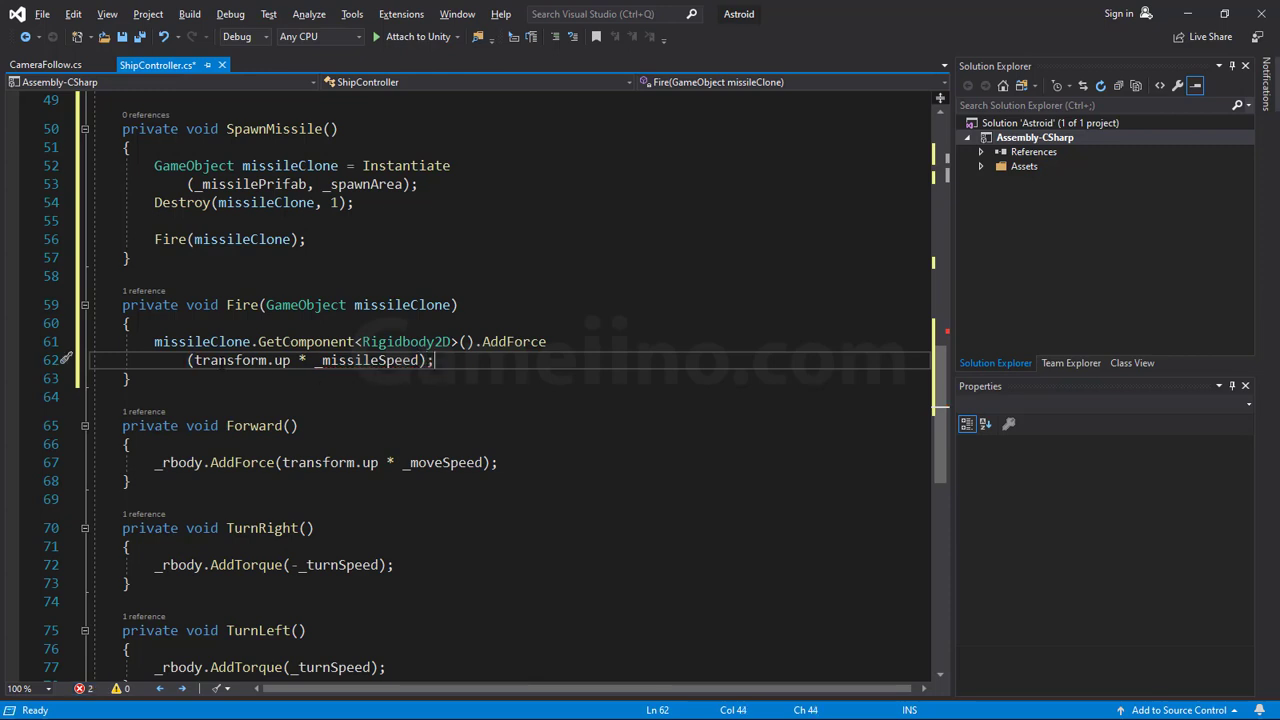
- Replace transform with _spawnArea so the force reads _spawnArea.up * _missileSpeed
click(219, 360)
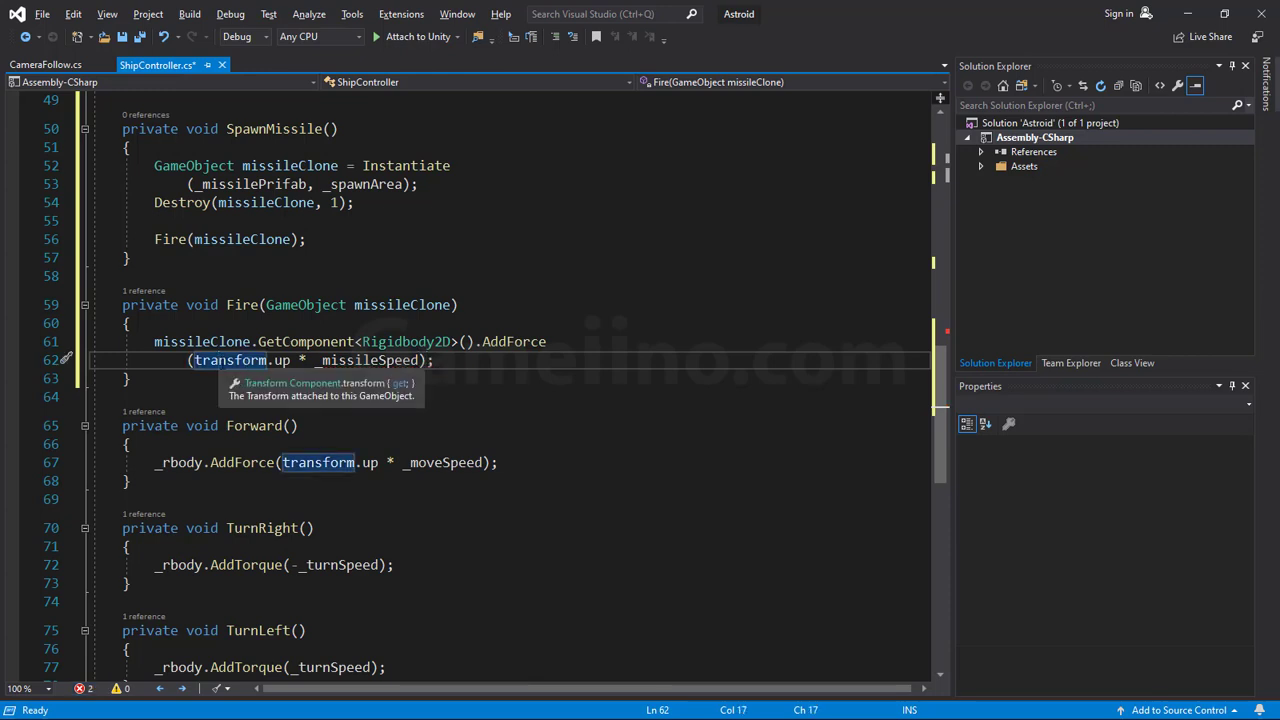
double_click(231, 361)
text(spa)
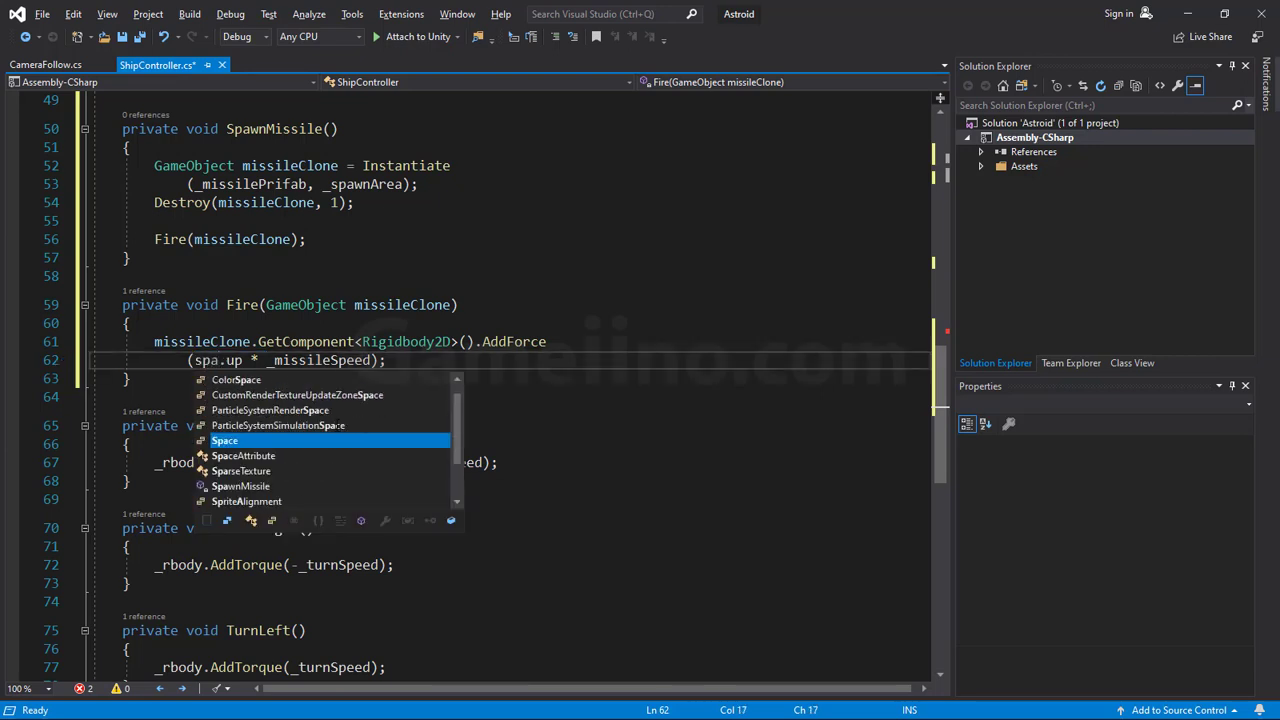
key(BackSpace)
key(BackSpace)
key(BackSpace)
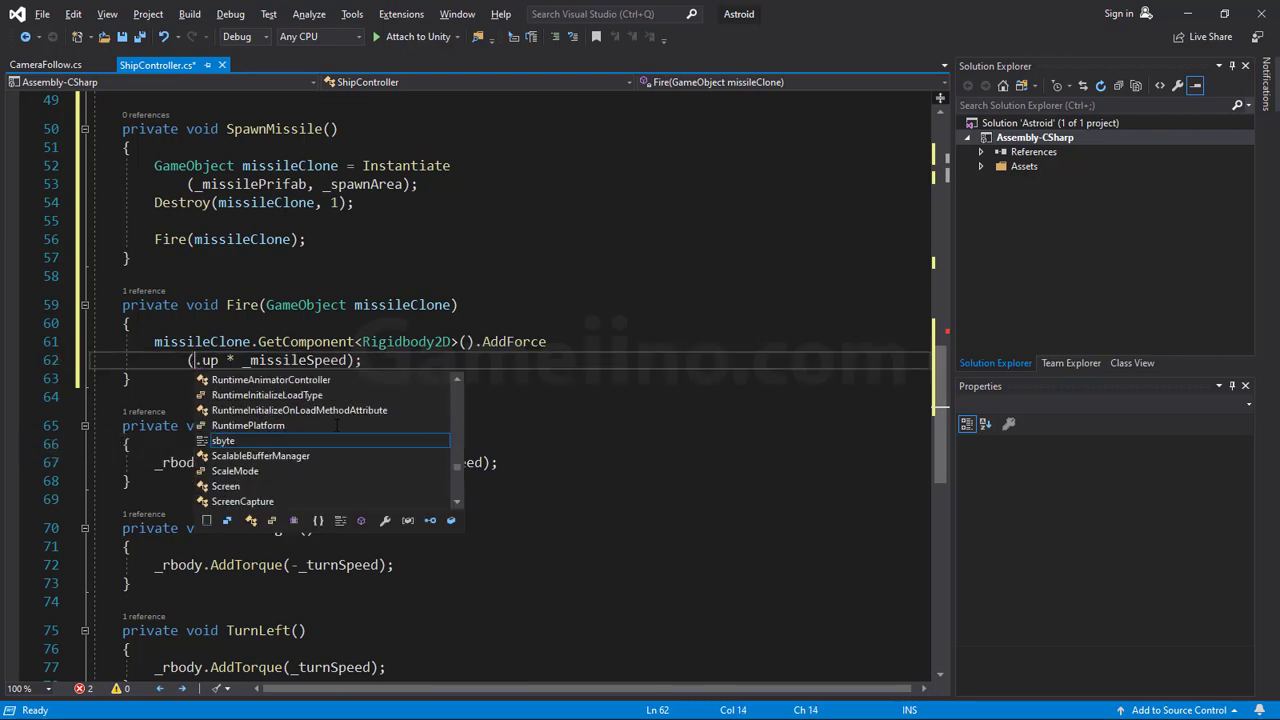
text(_sp)
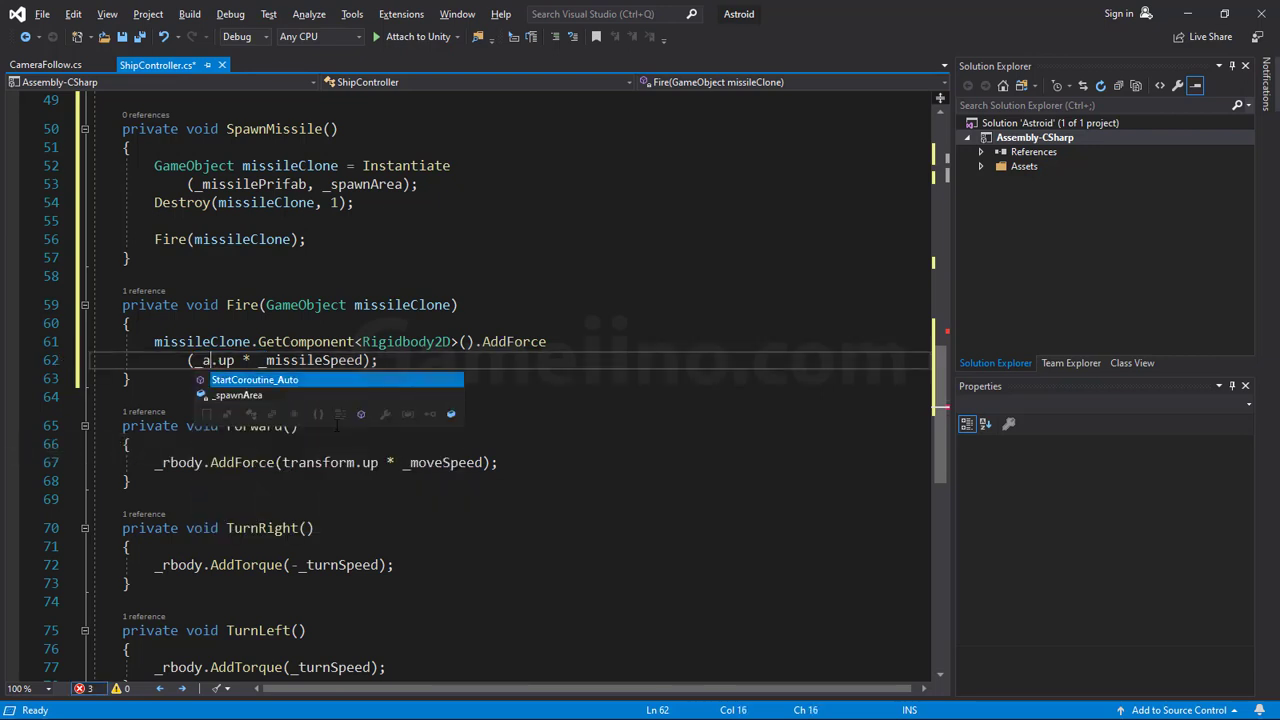
key(Tab)
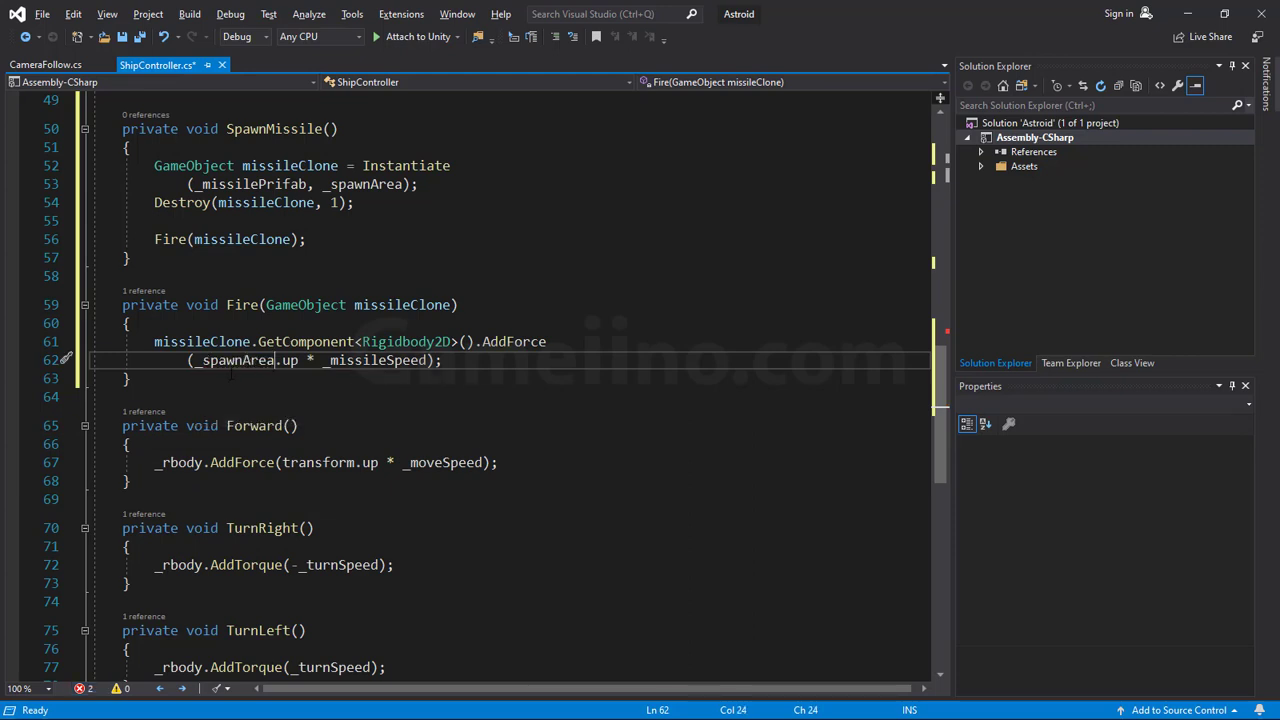
click(466, 362)
scroll(764, 356, up, 4)
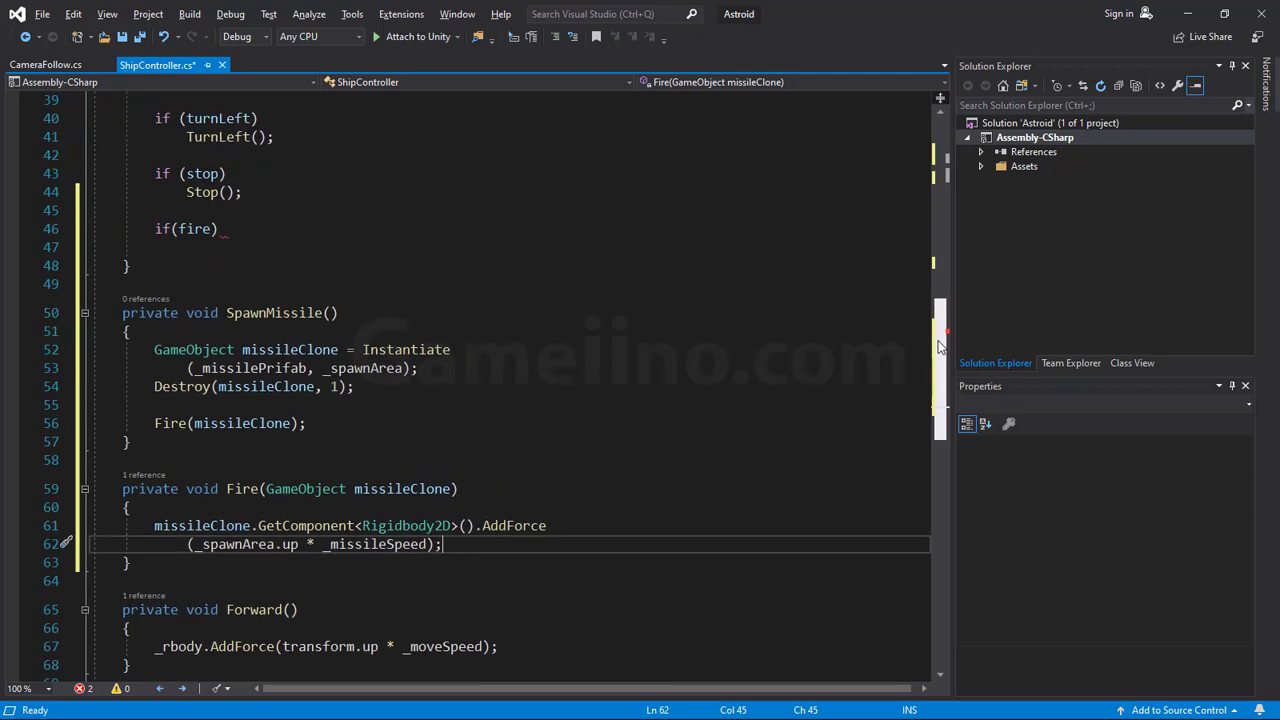
- Add a SpawnMissile(); call under if (fire) and switch back to the Unity editor
click(222, 268)
double_click(274, 333)
key(ctrl+c)
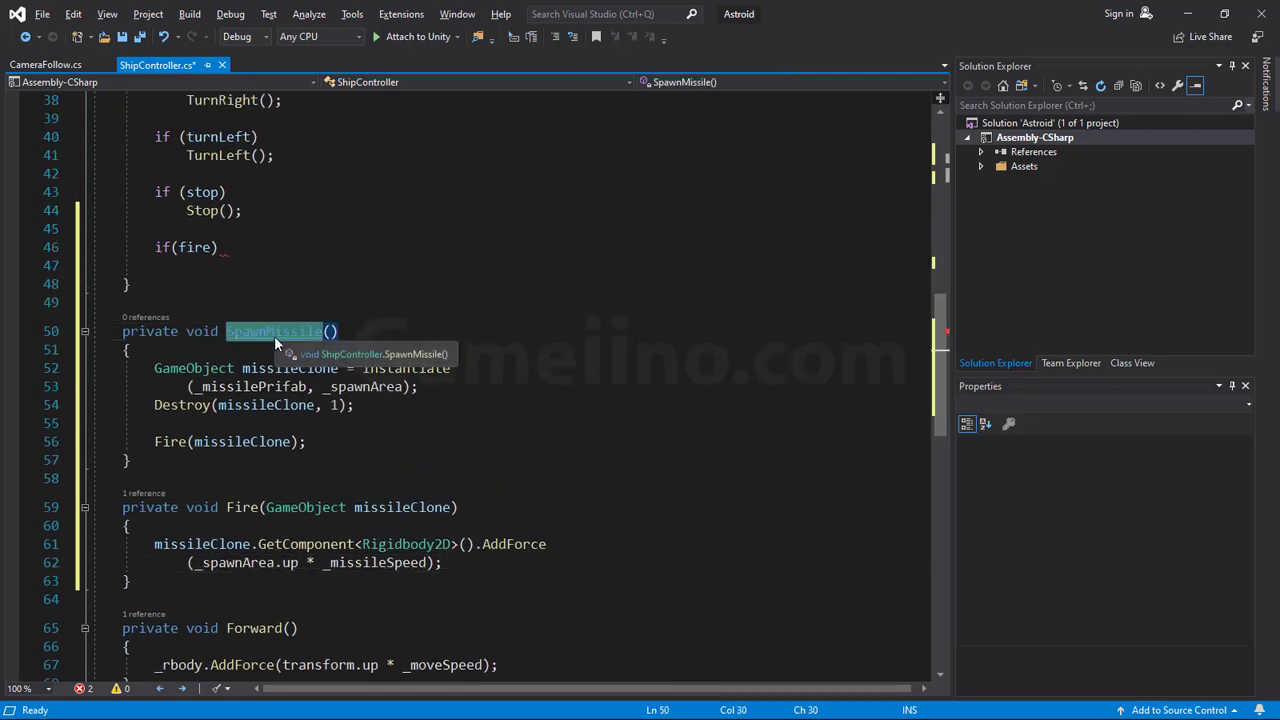
click(264, 266)
key(ctrl+v)
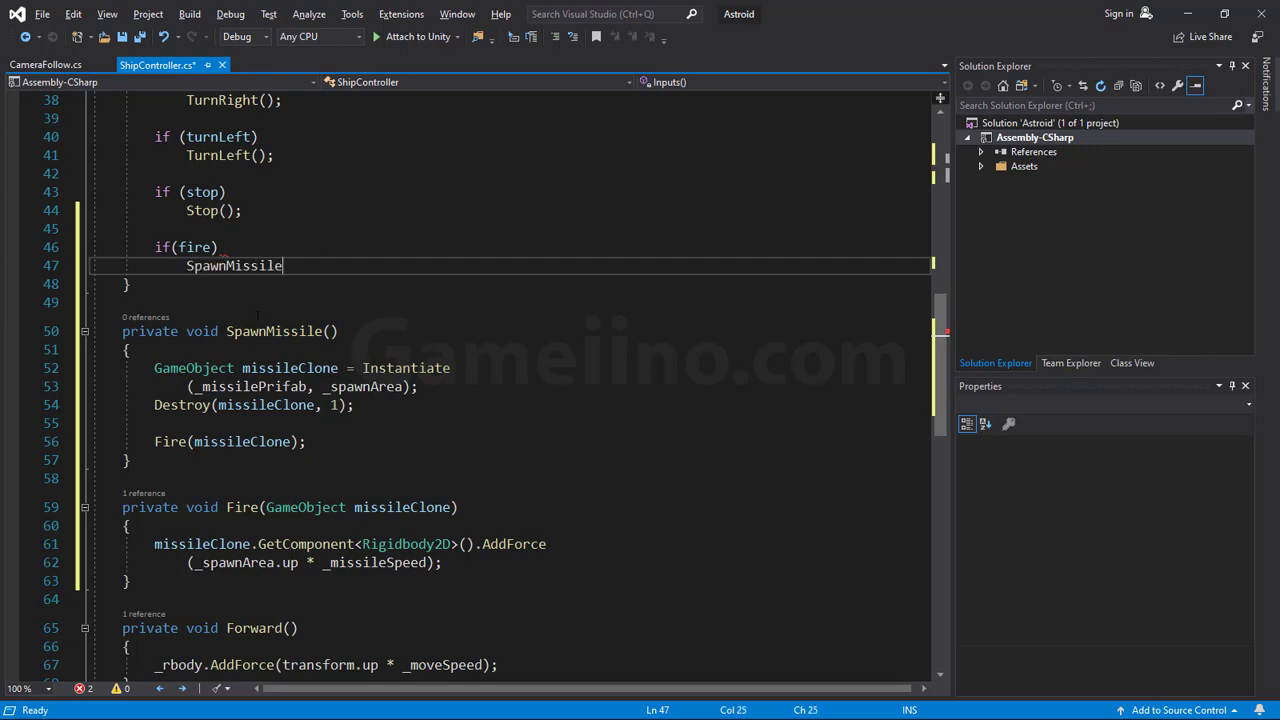
text(();)
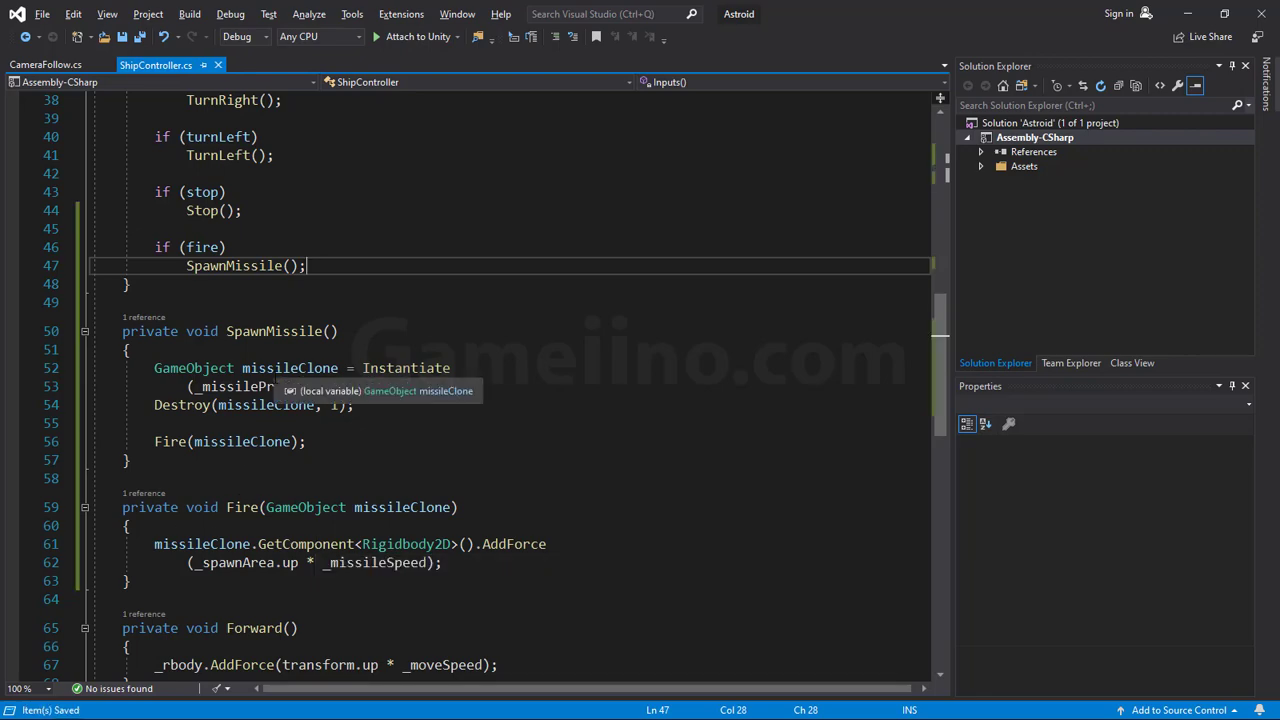
key(alt+Tab)
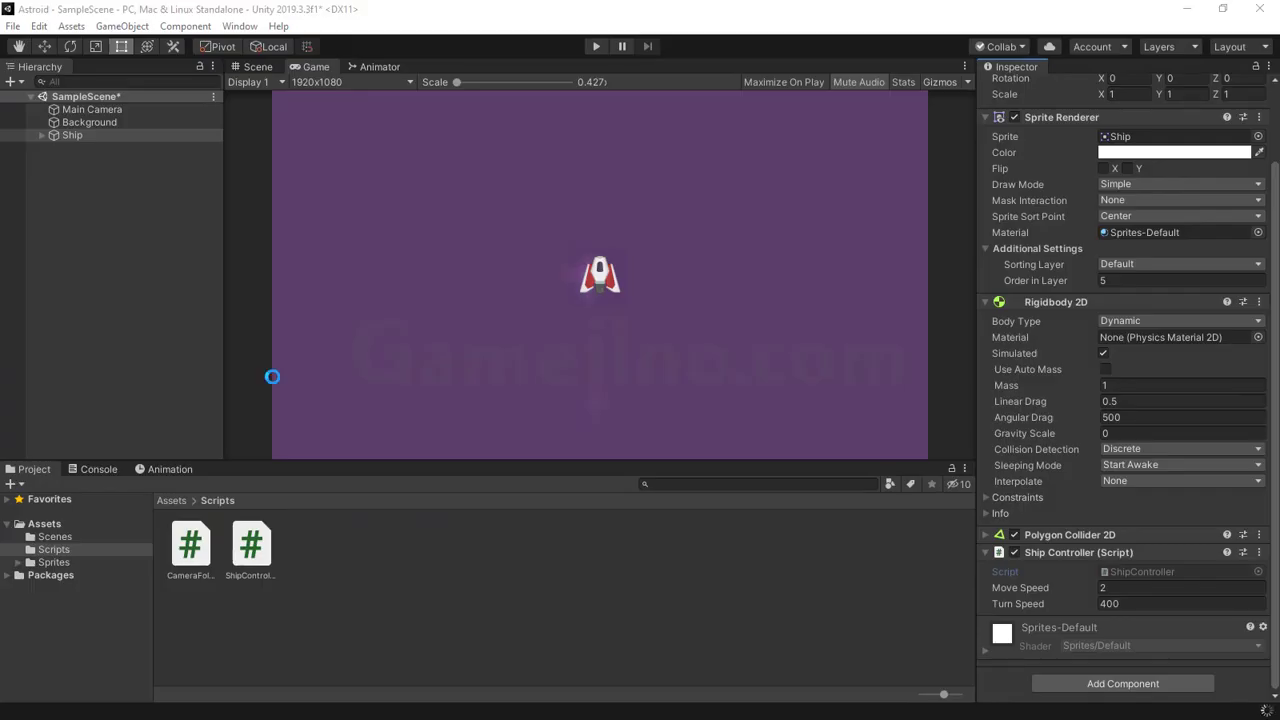
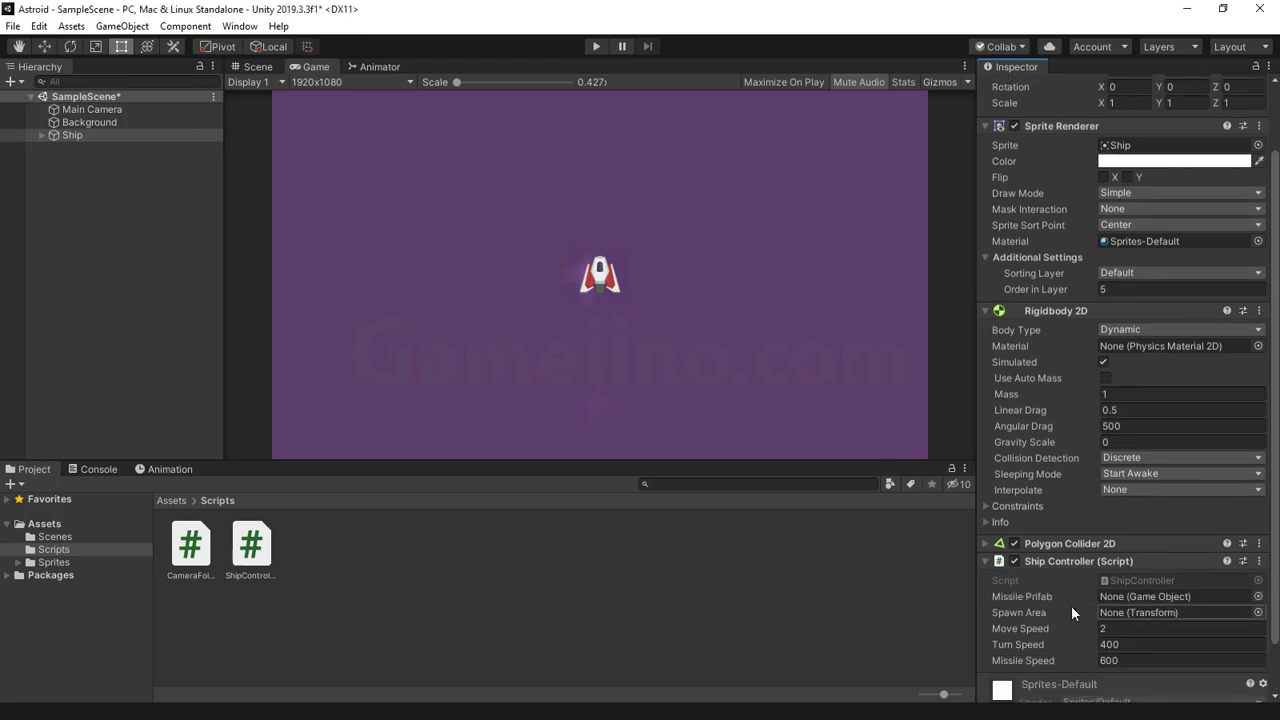
- Drag the Missile sprite from the Sprites/Ship folder into the scene
click(45, 562)
click(381, 553)
double_click(381, 553)
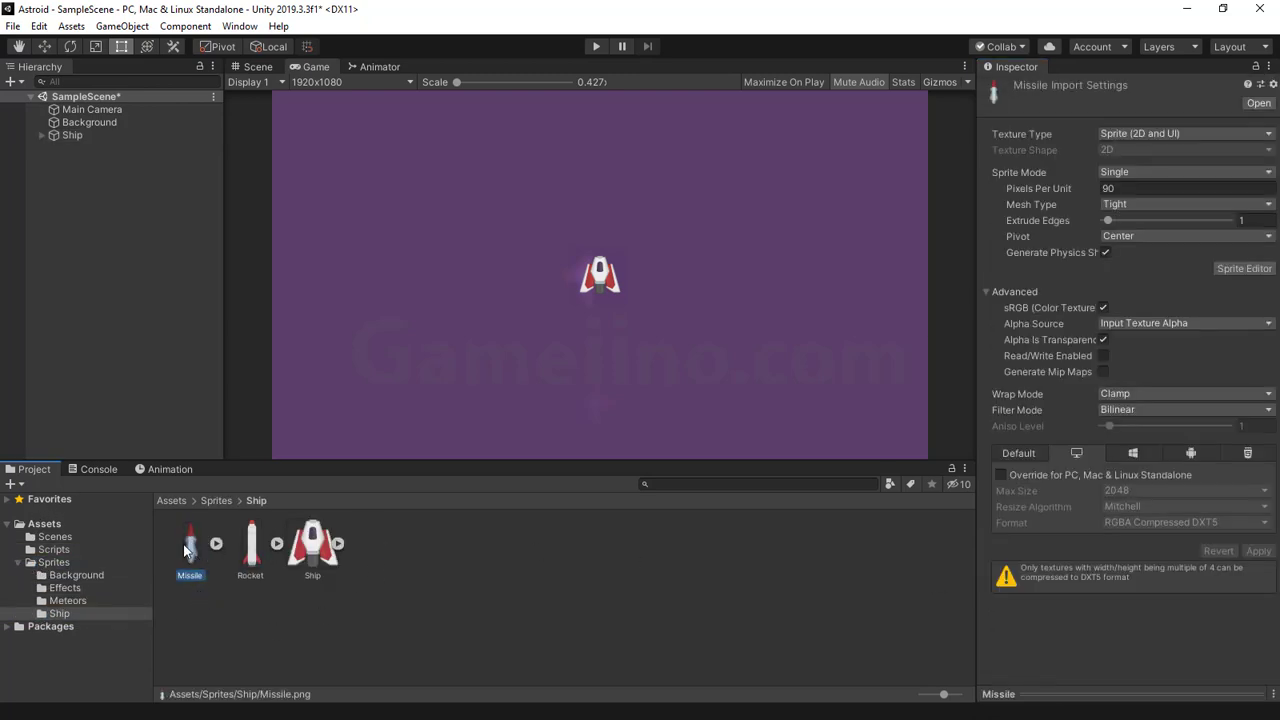
mouse_move(195, 560)
mouse_down()
mouse_move(110, 412)
mouse_move(90, 132)
mouse_up()
- Move the Missile left of the ship to X -1.38 and set its Order in Layer to 4
click(259, 68)
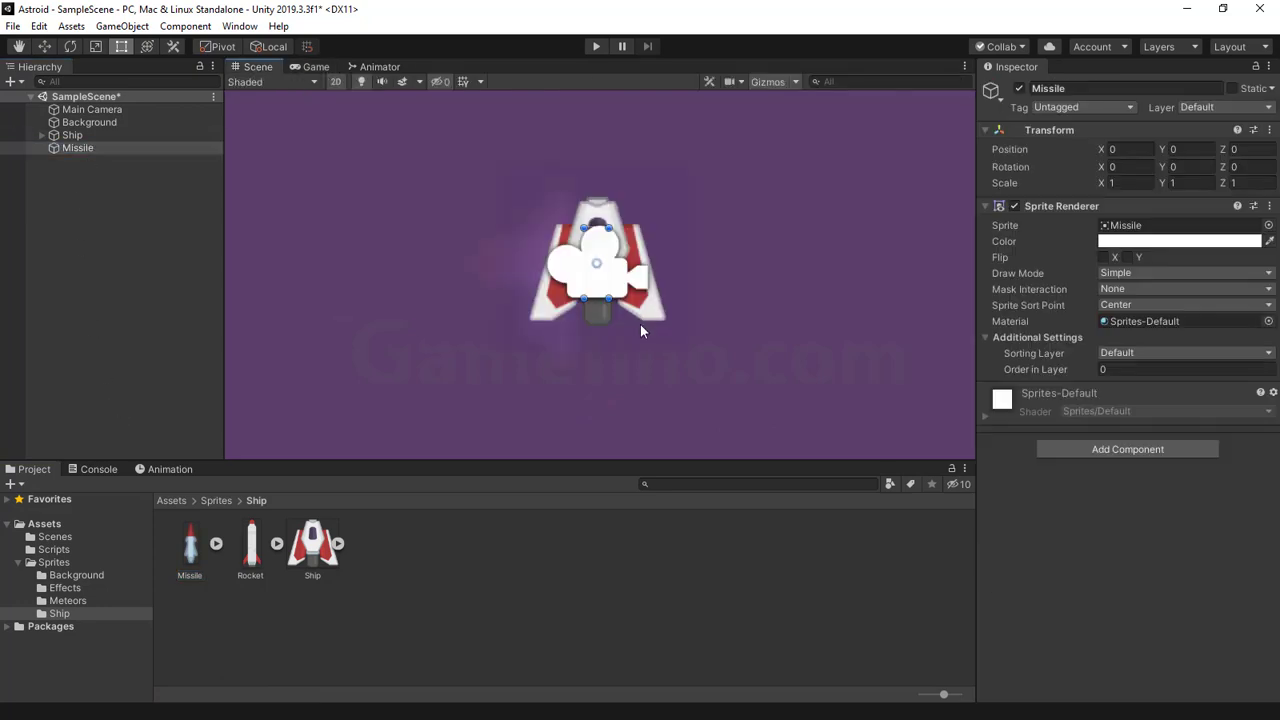
key(w)
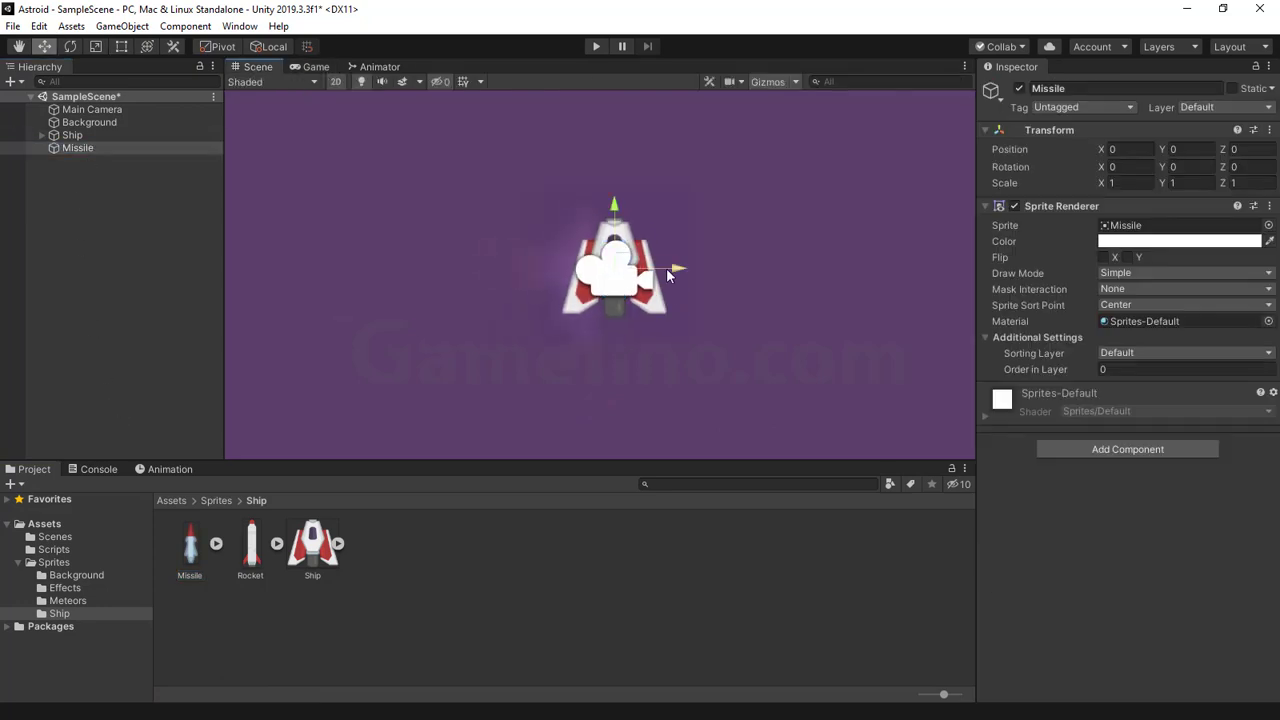
drag(655, 268, 537, 270)
click(86, 147)
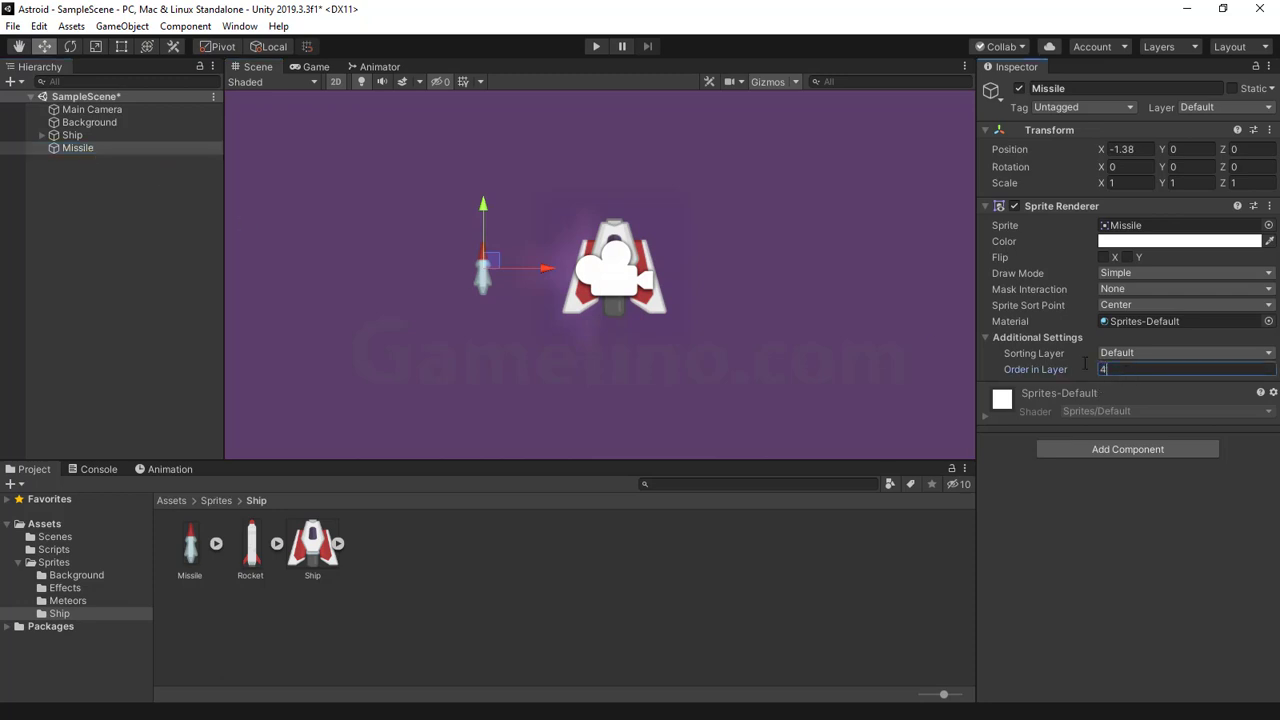
click(123, 215)
click(72, 148)
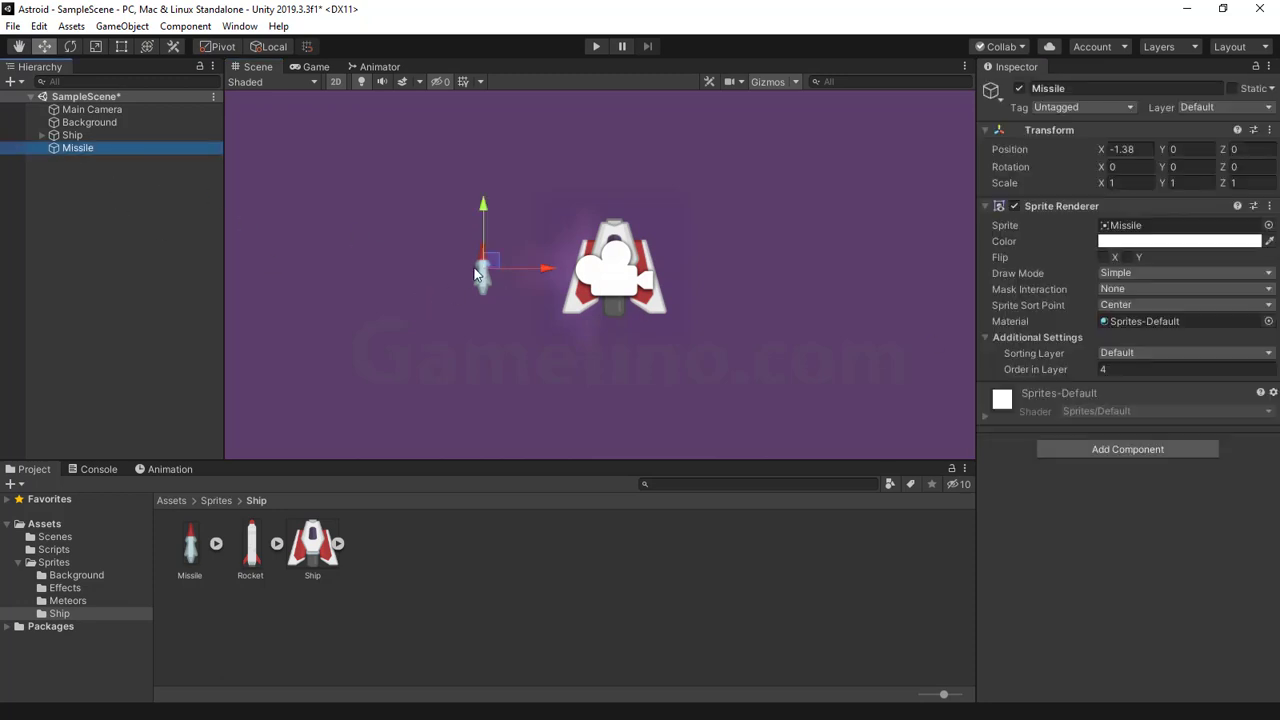
key(f)
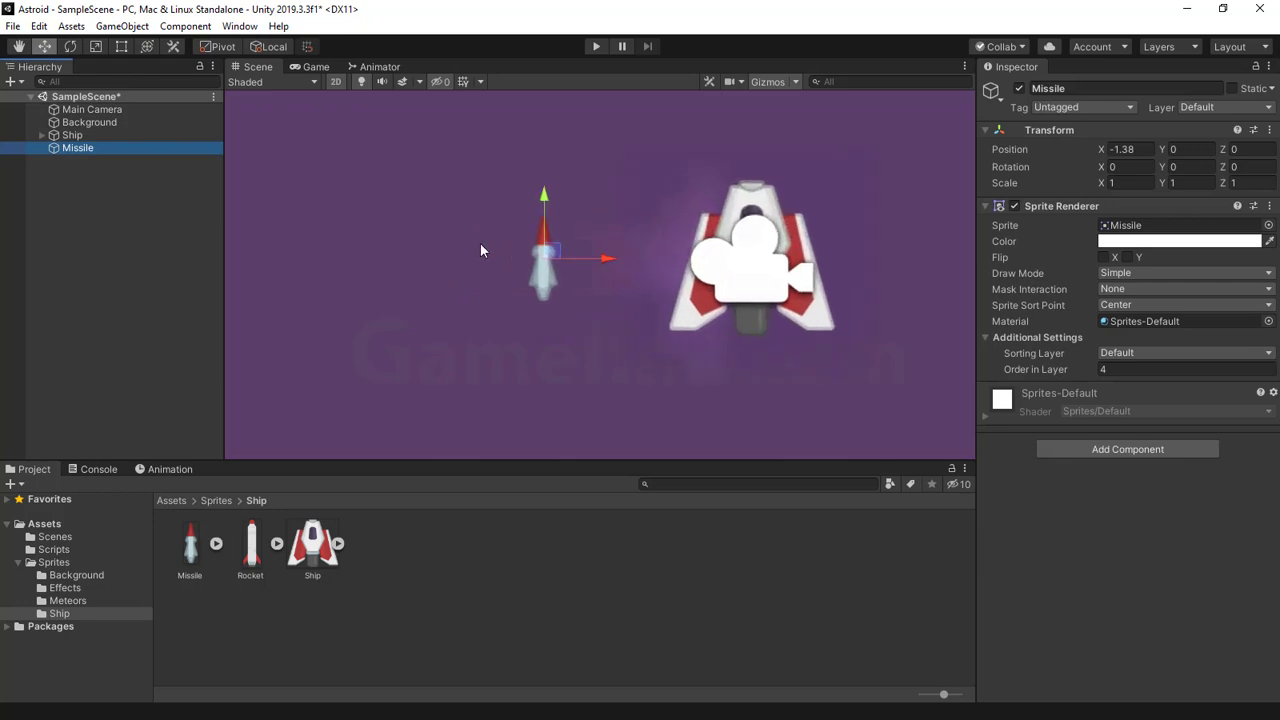
- Give the Missile a Capsule Collider 2D, removing the 3D capsule collider added by mistake
click(1115, 449)
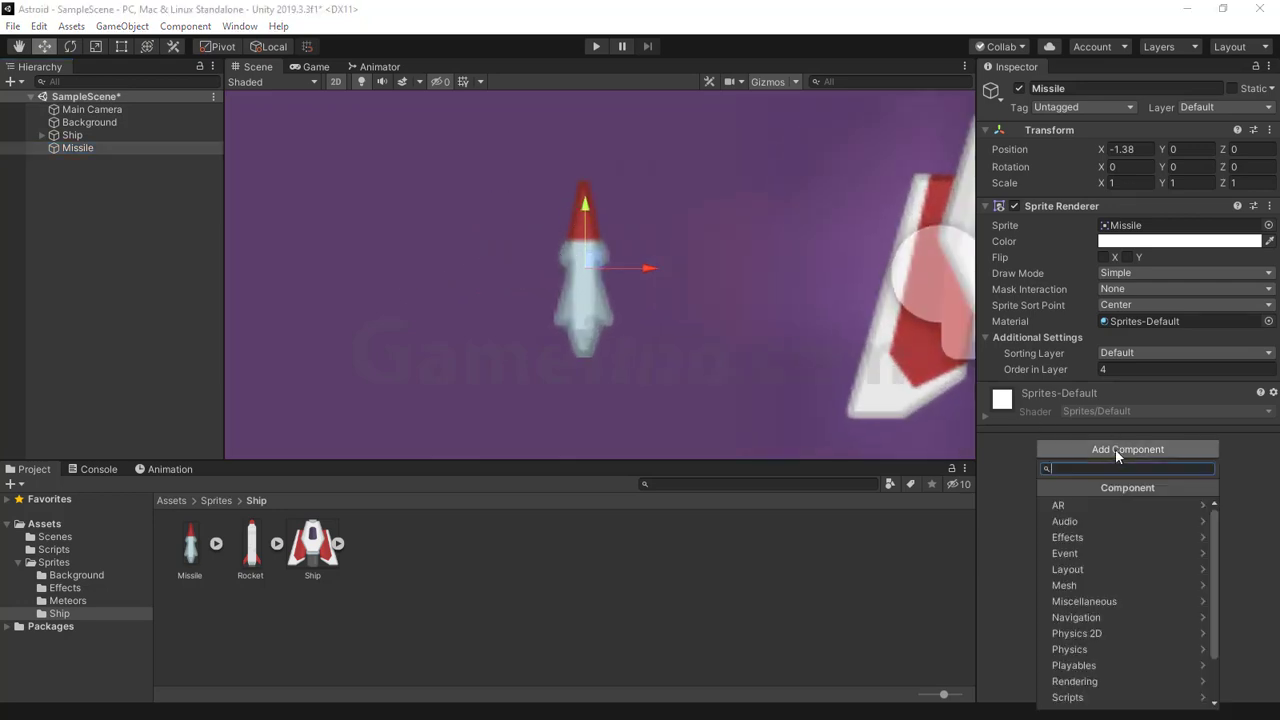
text(coll)
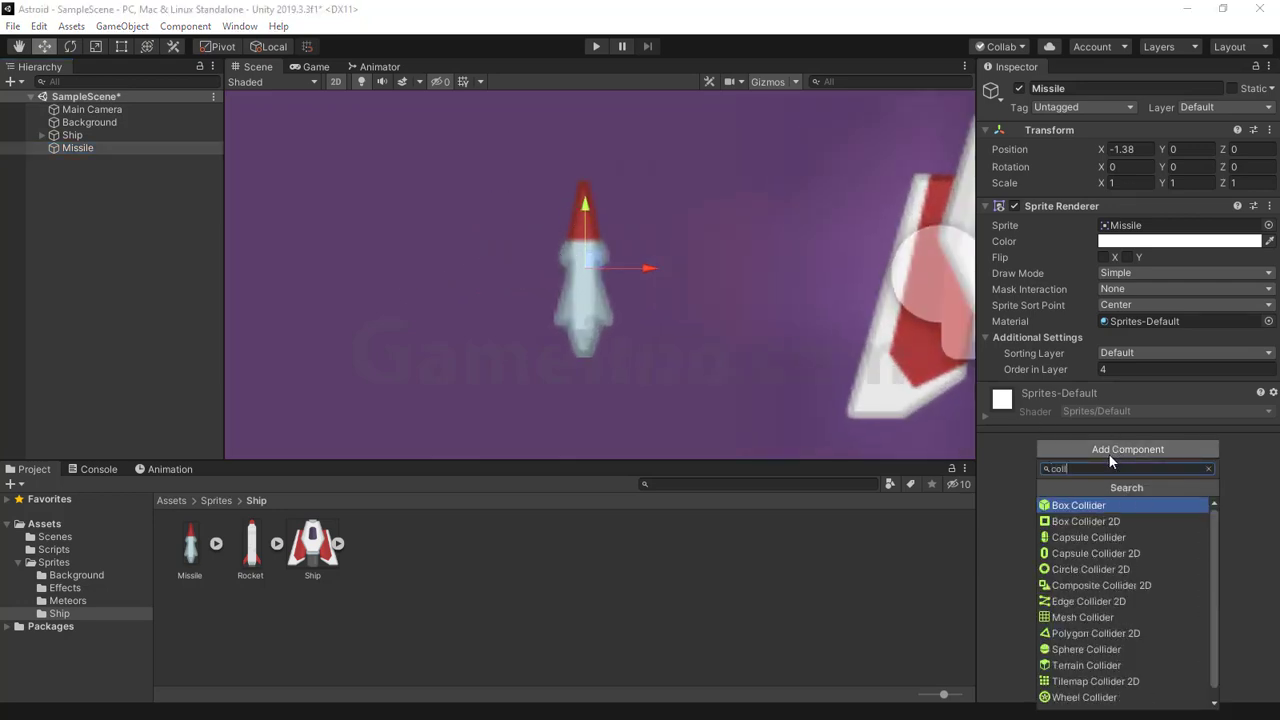
click(1082, 537)
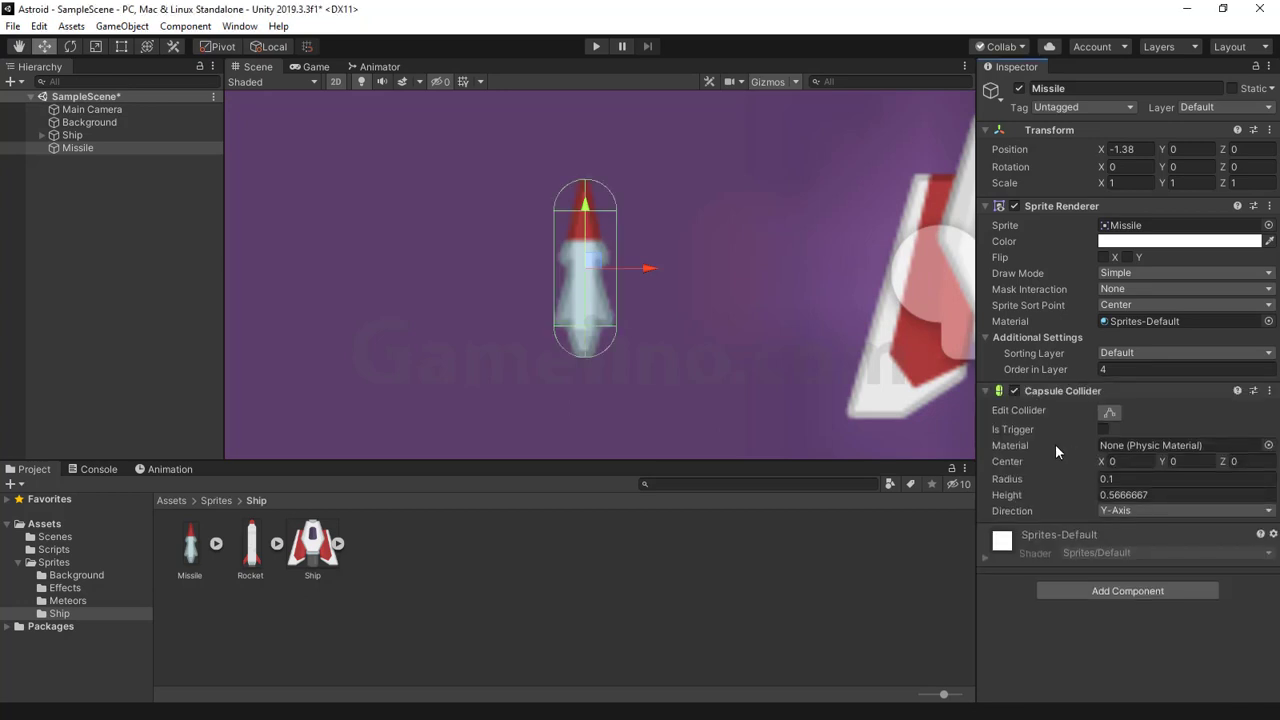
click(1271, 391)
click(1112, 426)
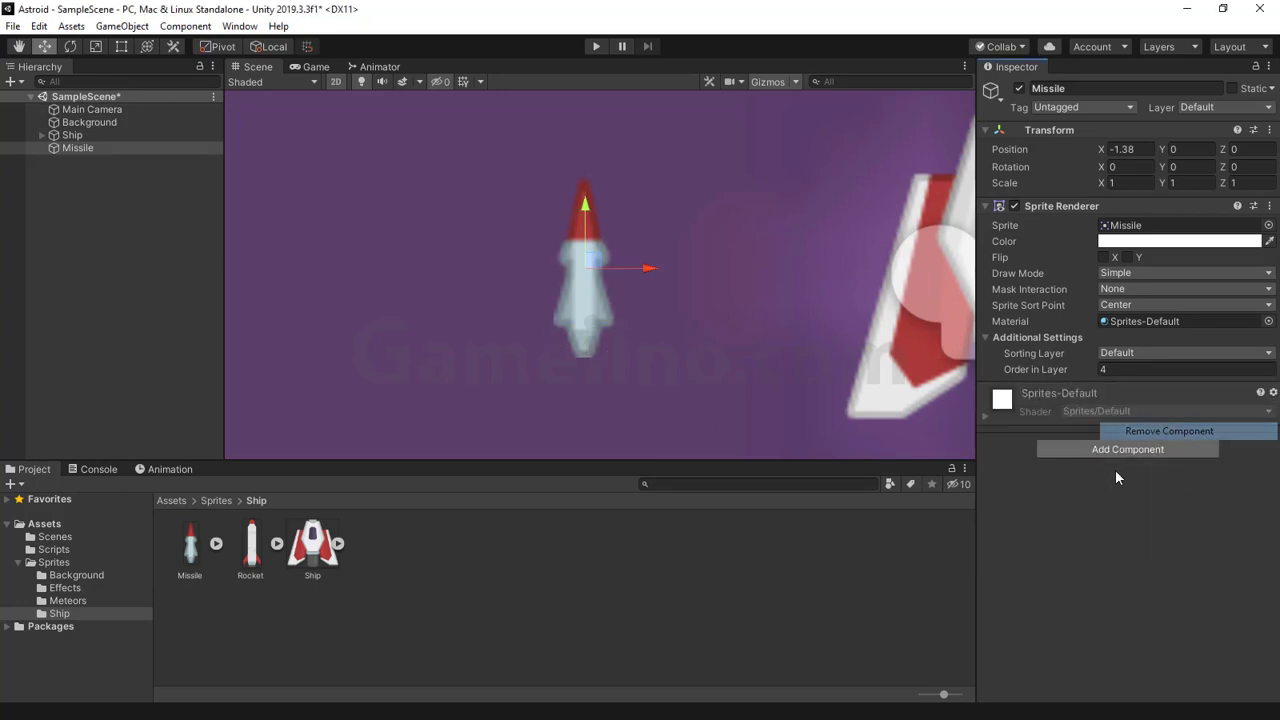
click(1085, 453)
click(1051, 555)
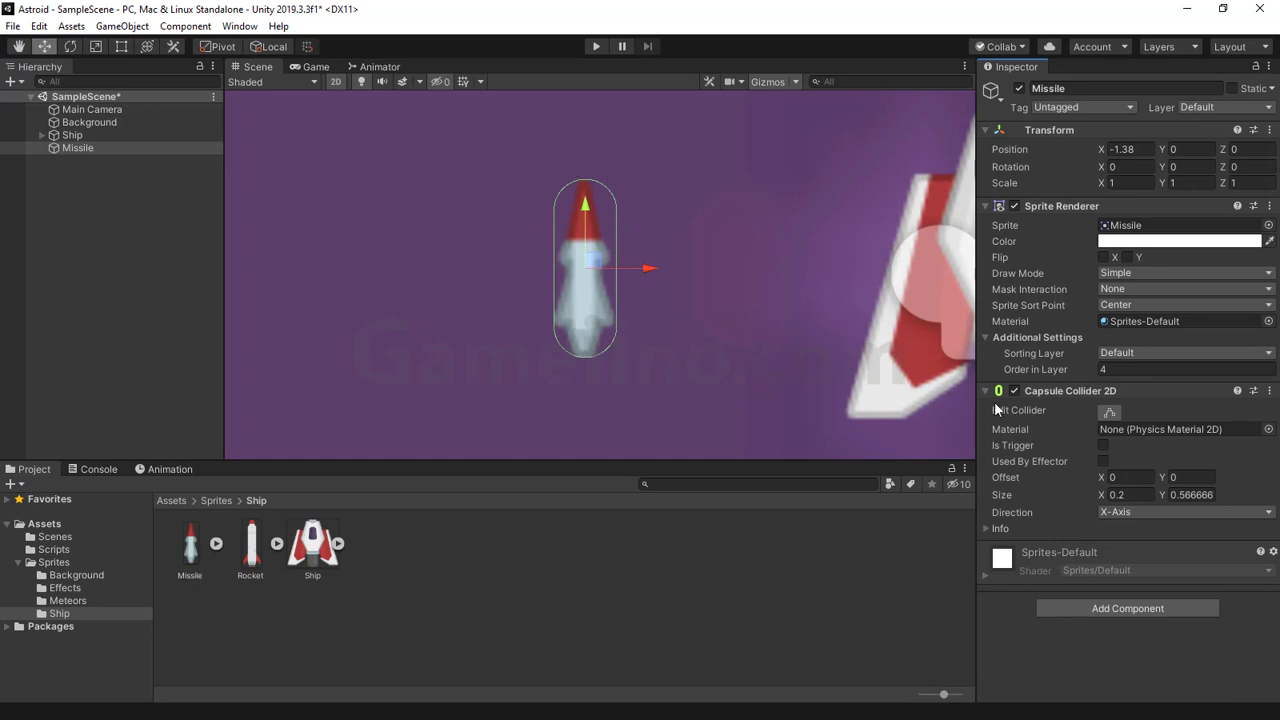
- Size the Capsule Collider 2D to 0.1 wide by 0.55 high
scroll(629, 228, up, 2)
click(1190, 494)
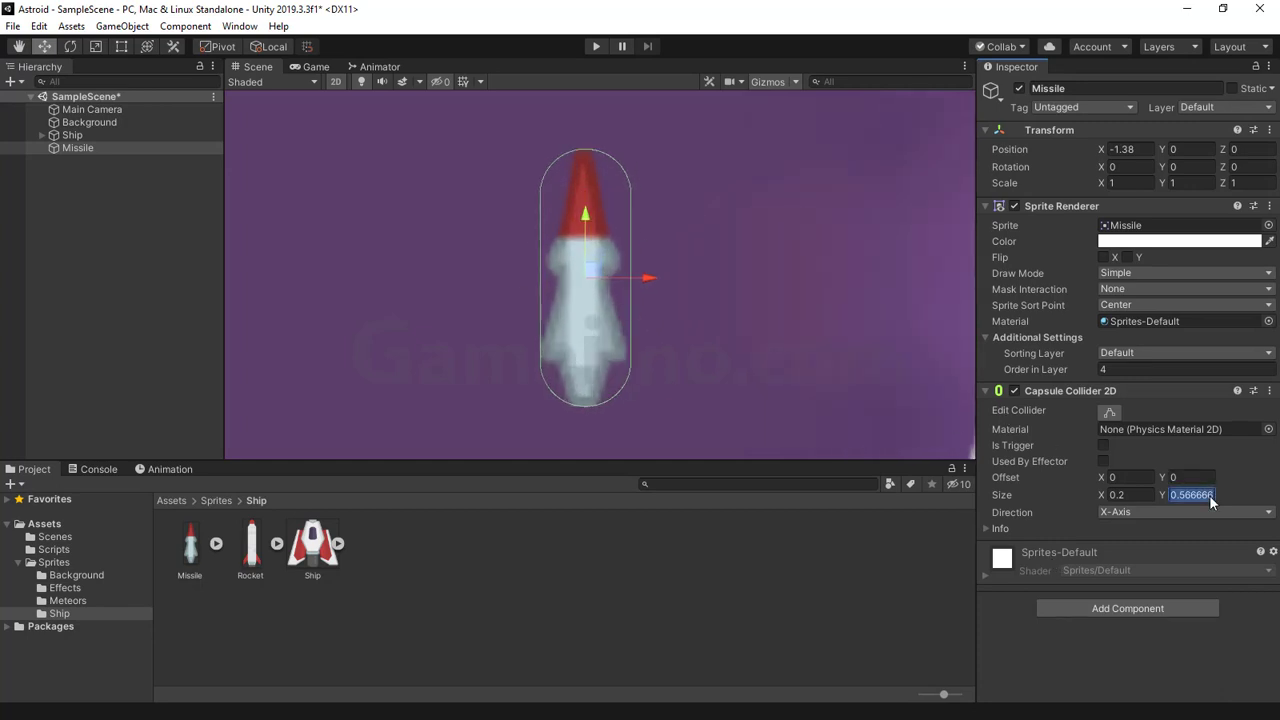
text(0.5)
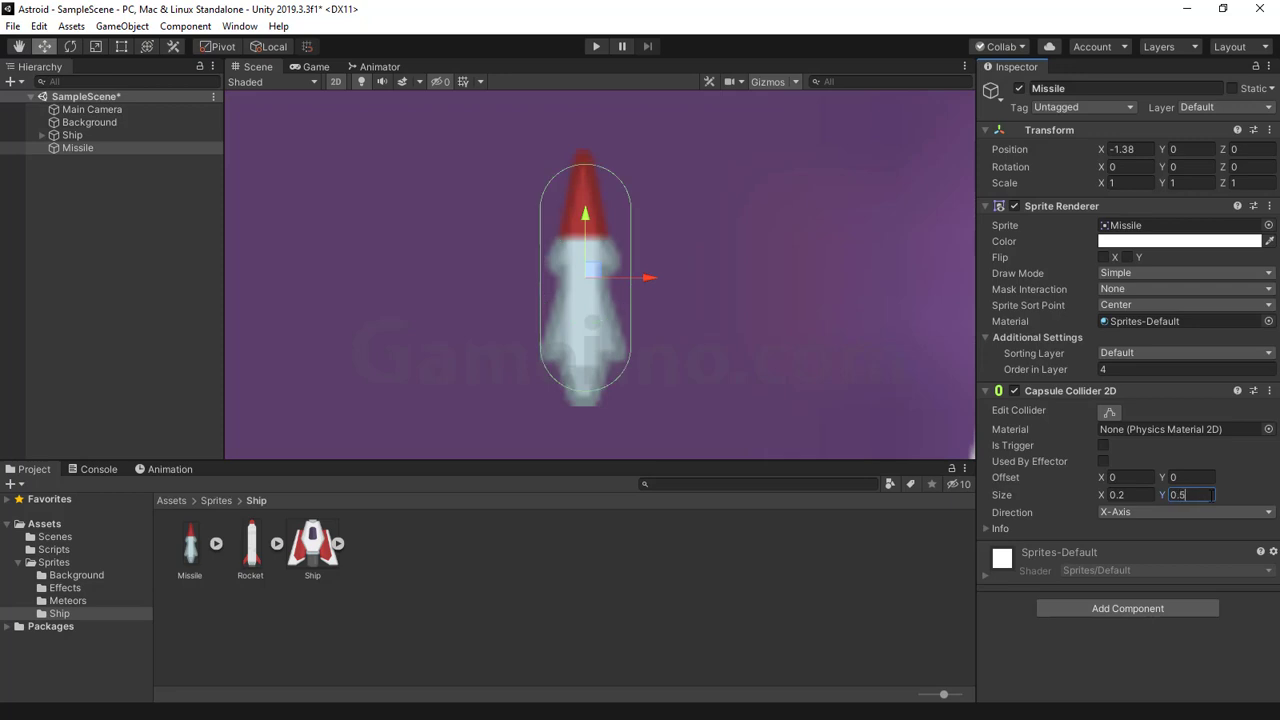
text(5)
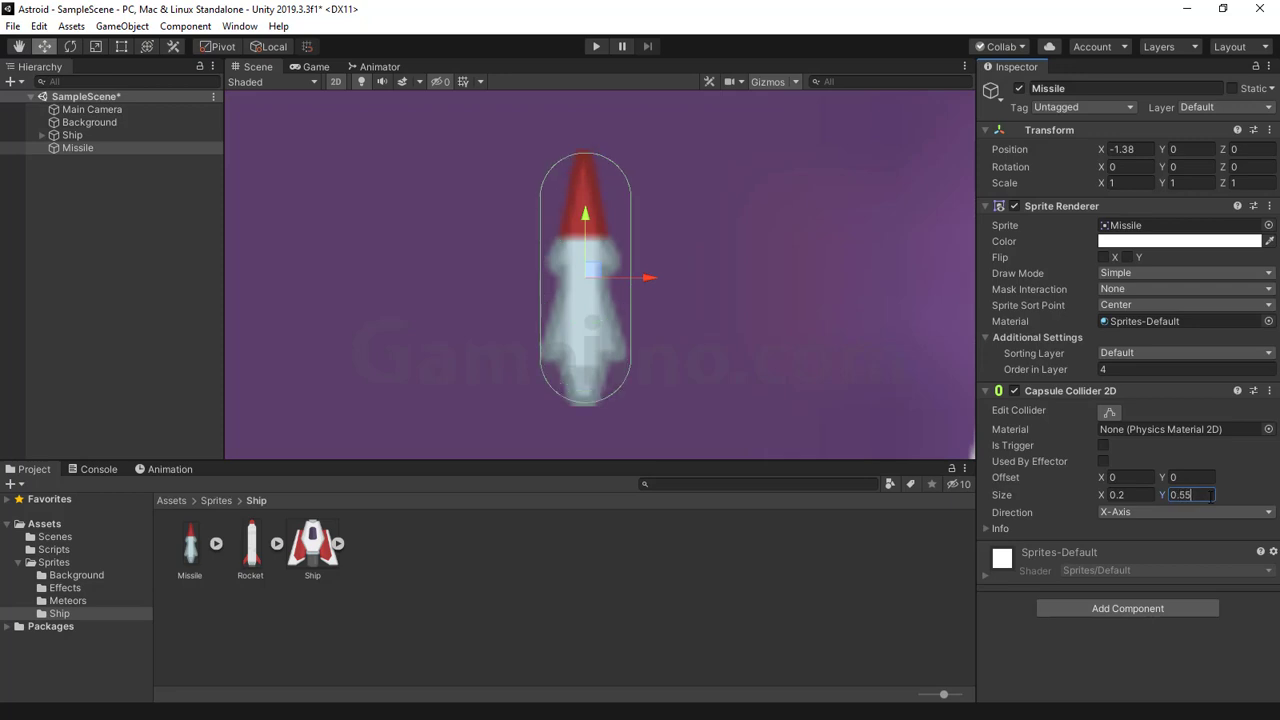
click(1146, 495)
text(5)
key(BackSpace)
key(BackSpace)
text(1)
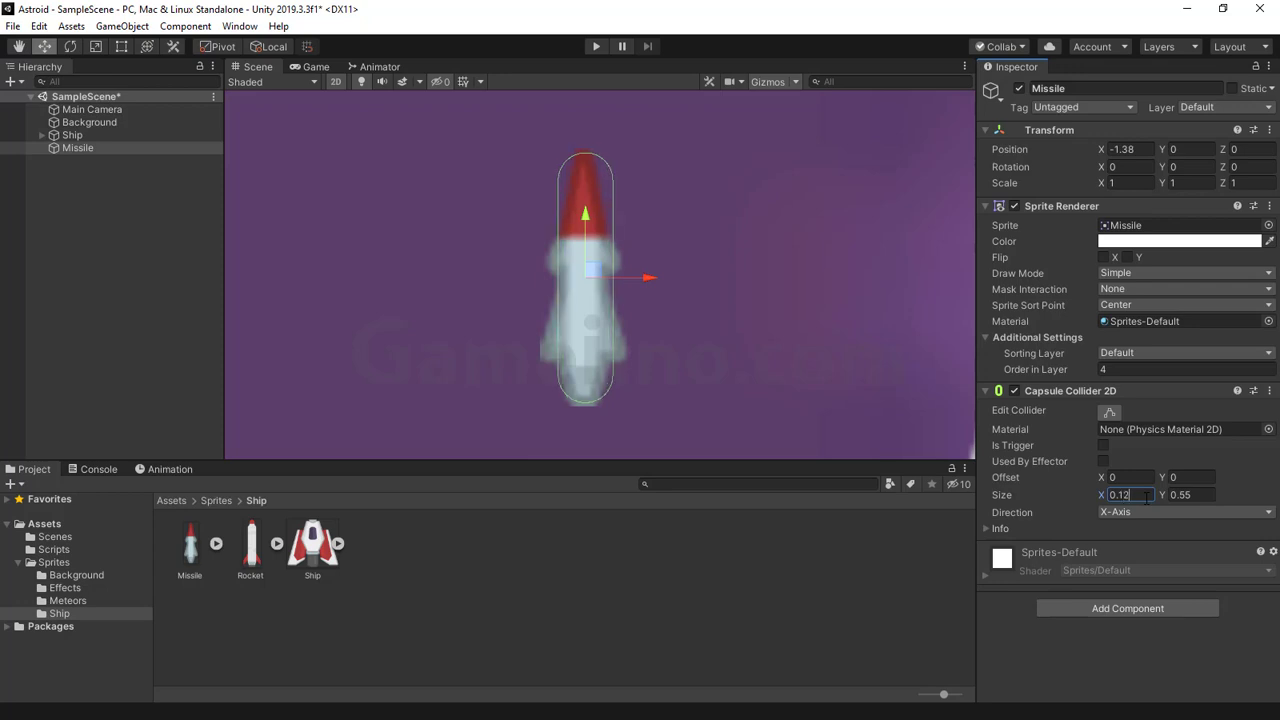
text(5)
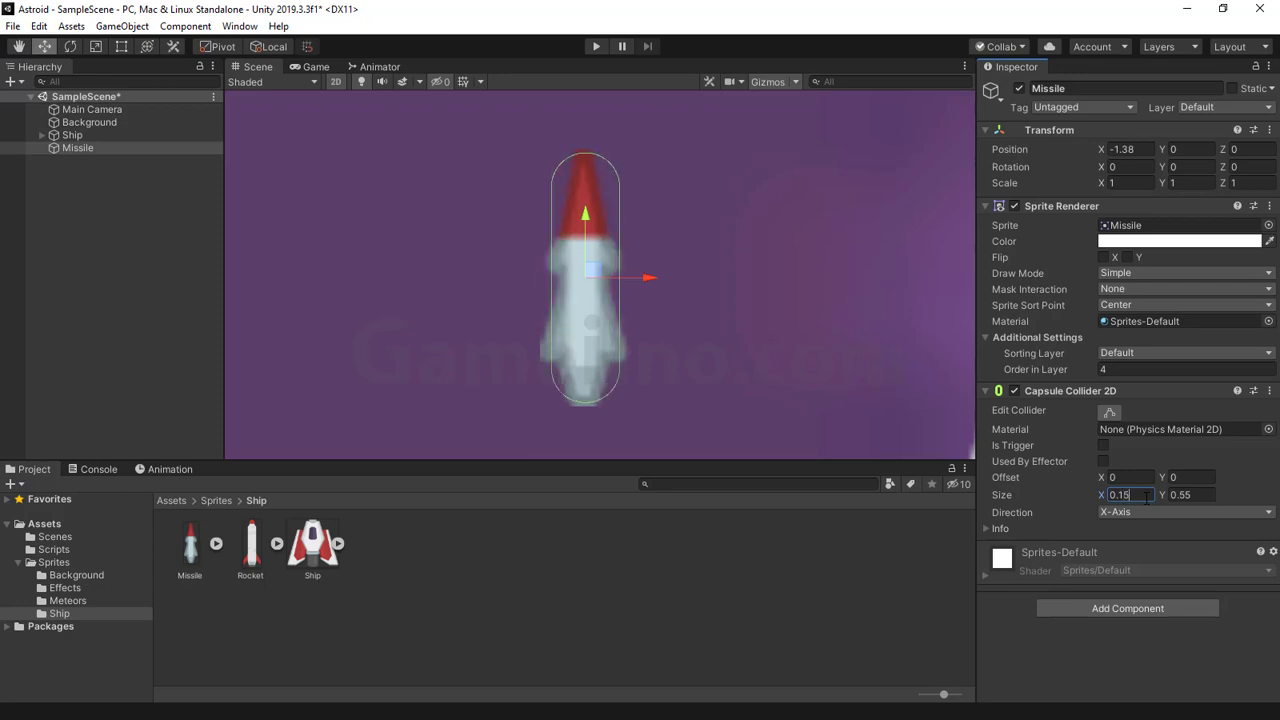
key(BackSpace)
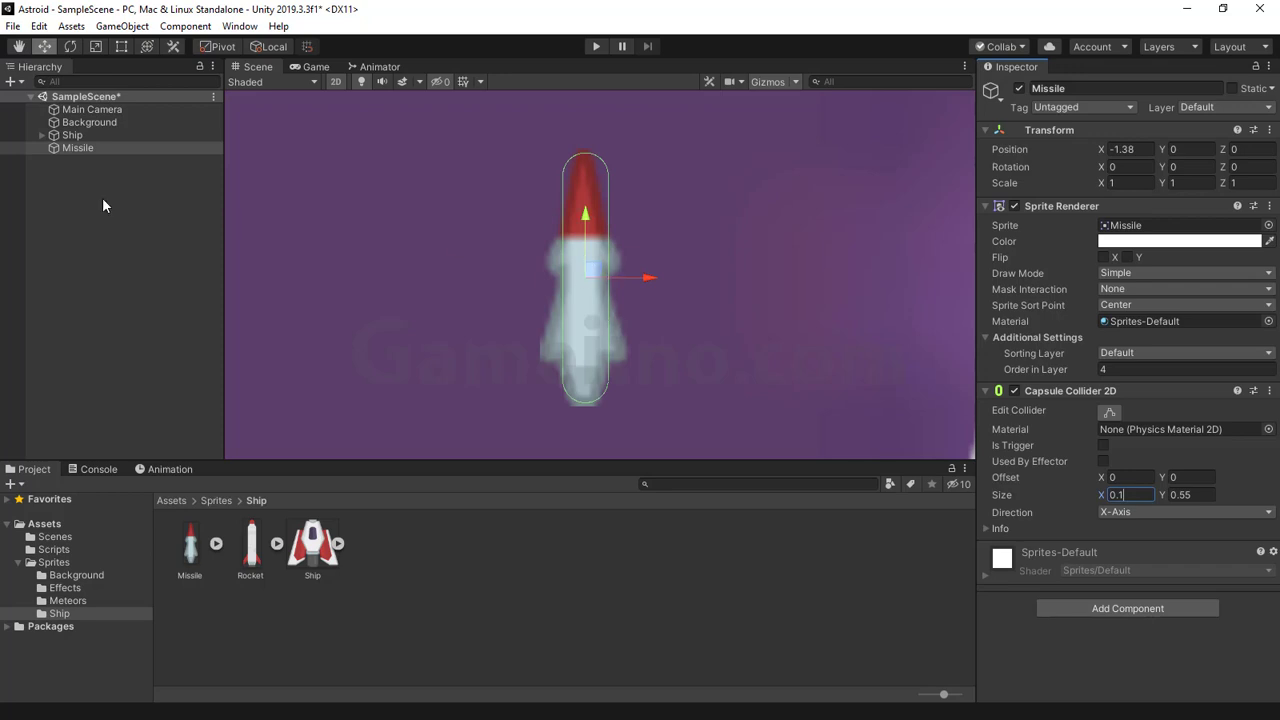
click(96, 147)
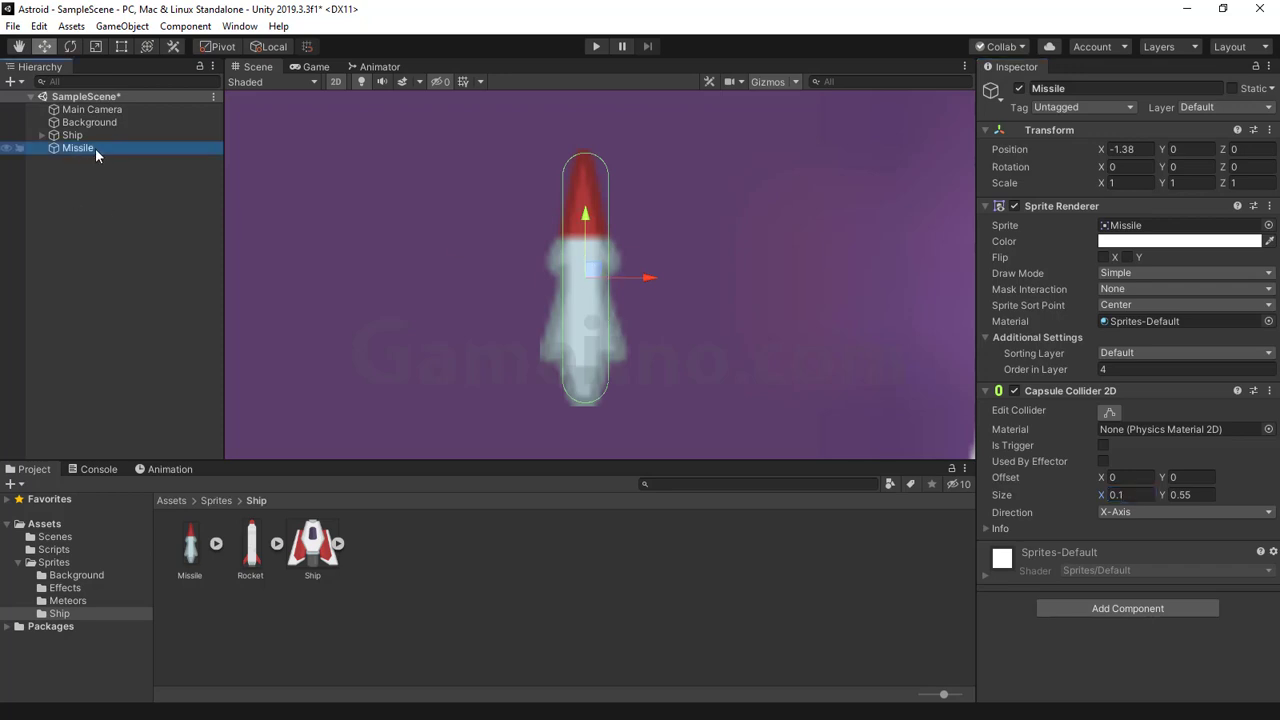
- Create a new tag named Missile in Tags & Layers
click(1072, 108)
click(1059, 257)
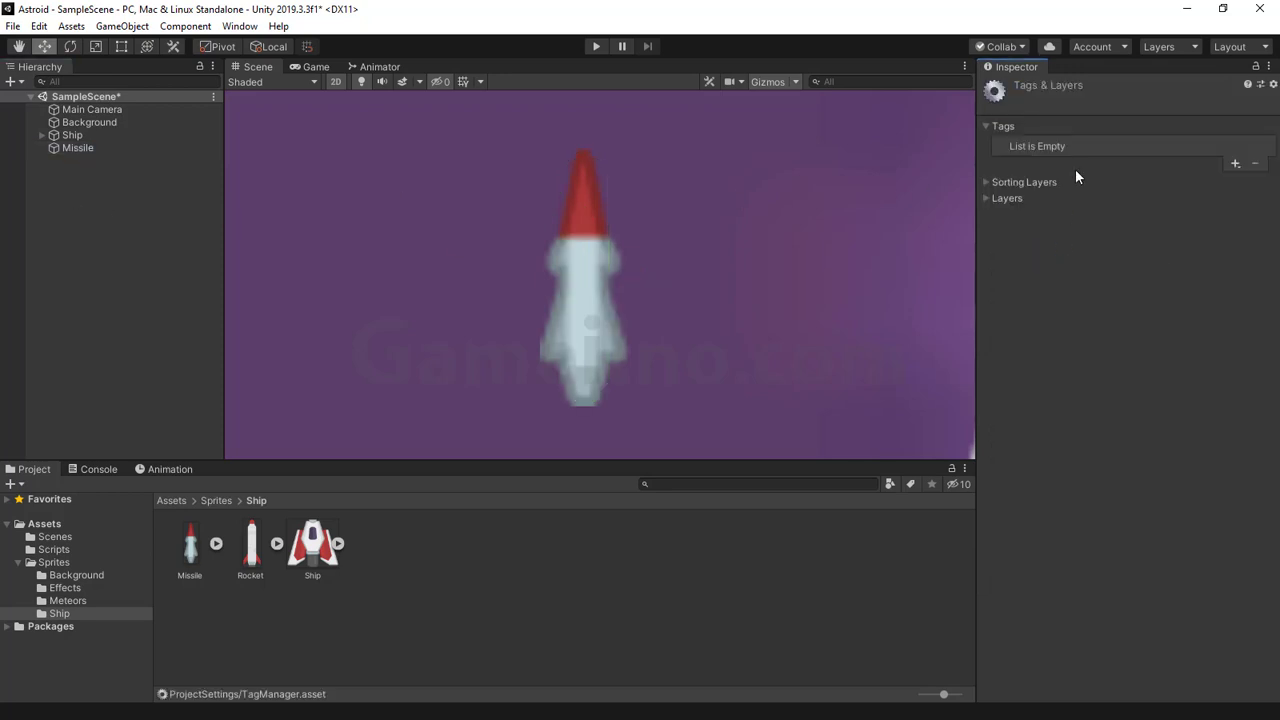
click(1236, 163)
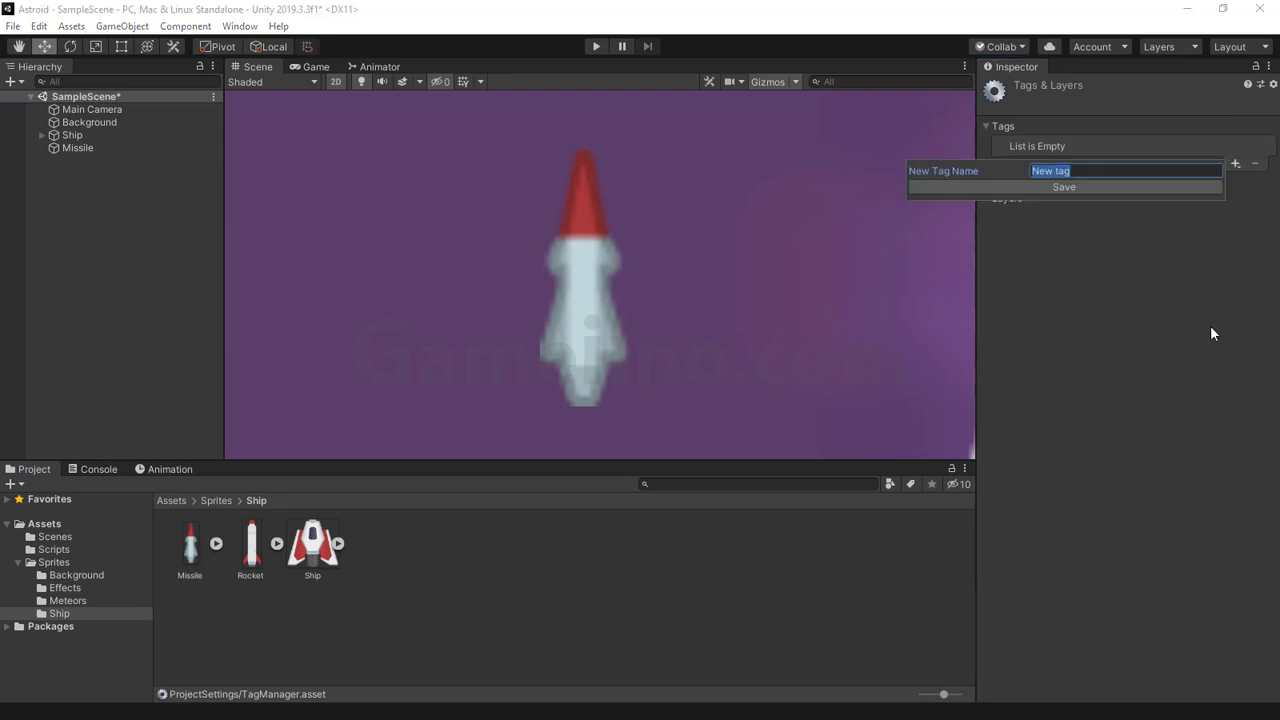
text(Missile)
click(1022, 189)
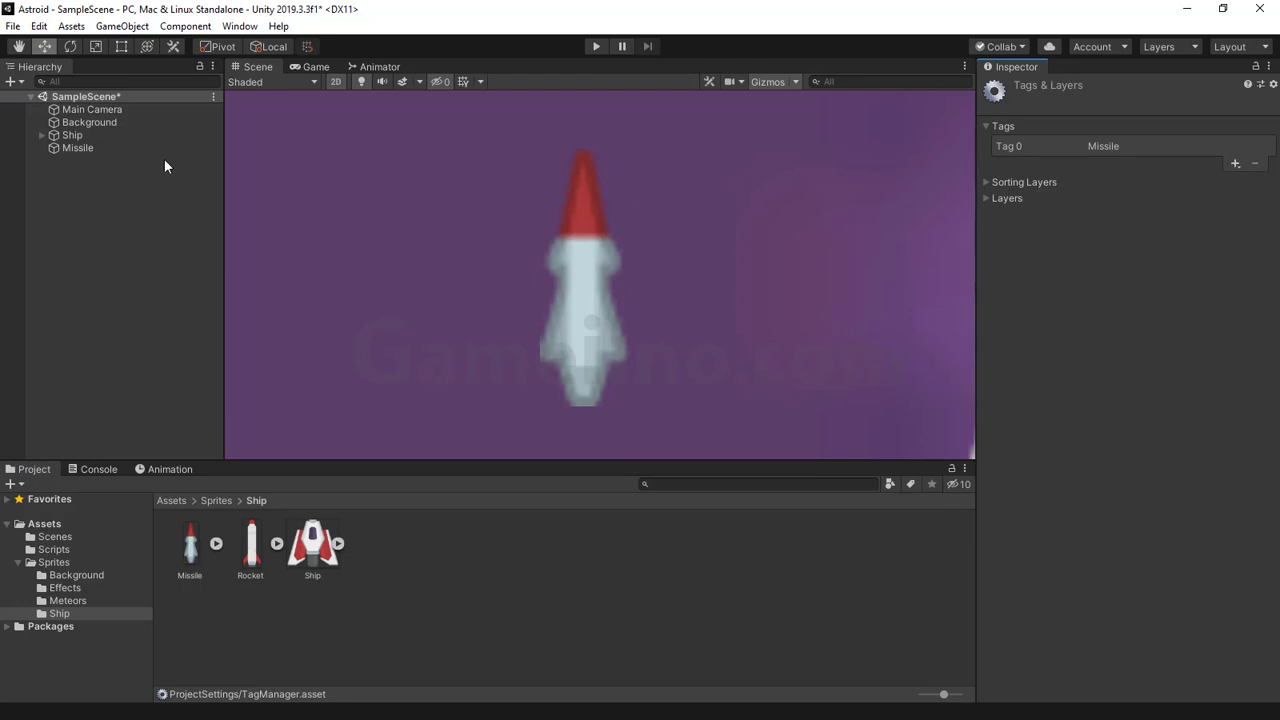
- Set the Missile object's Tag to Missile
click(112, 147)
click(1083, 107)
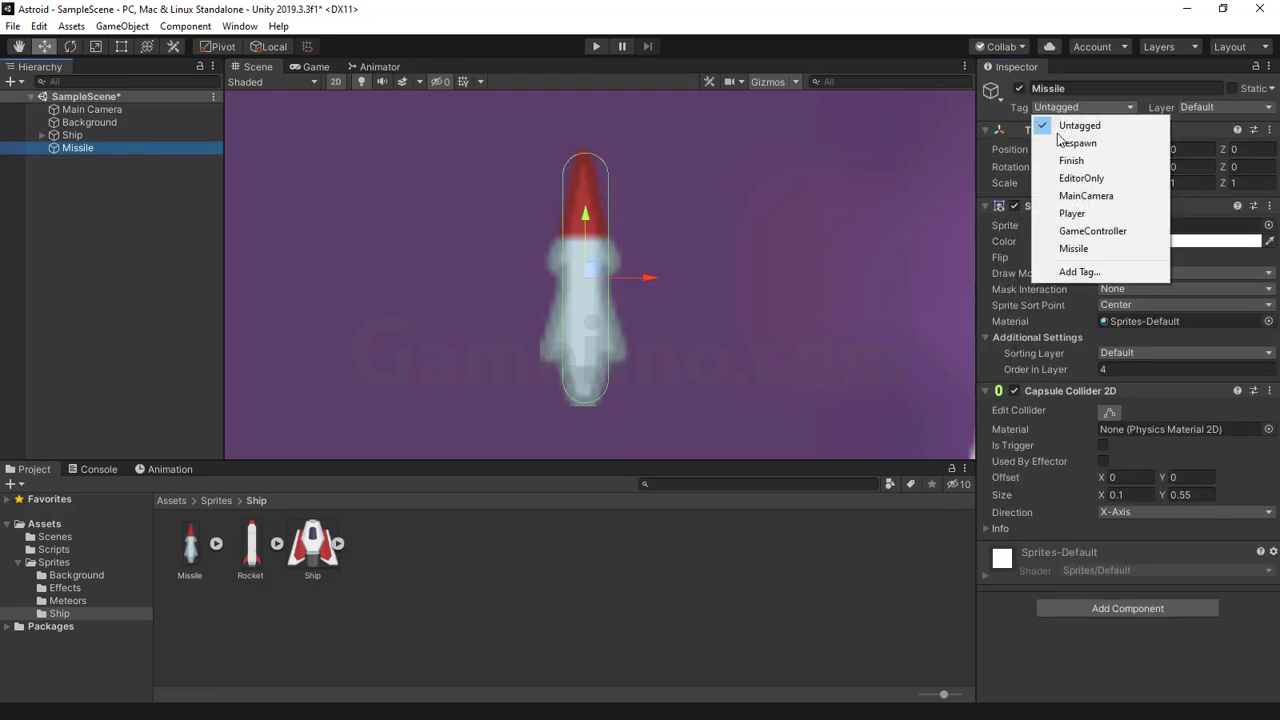
click(1074, 249)
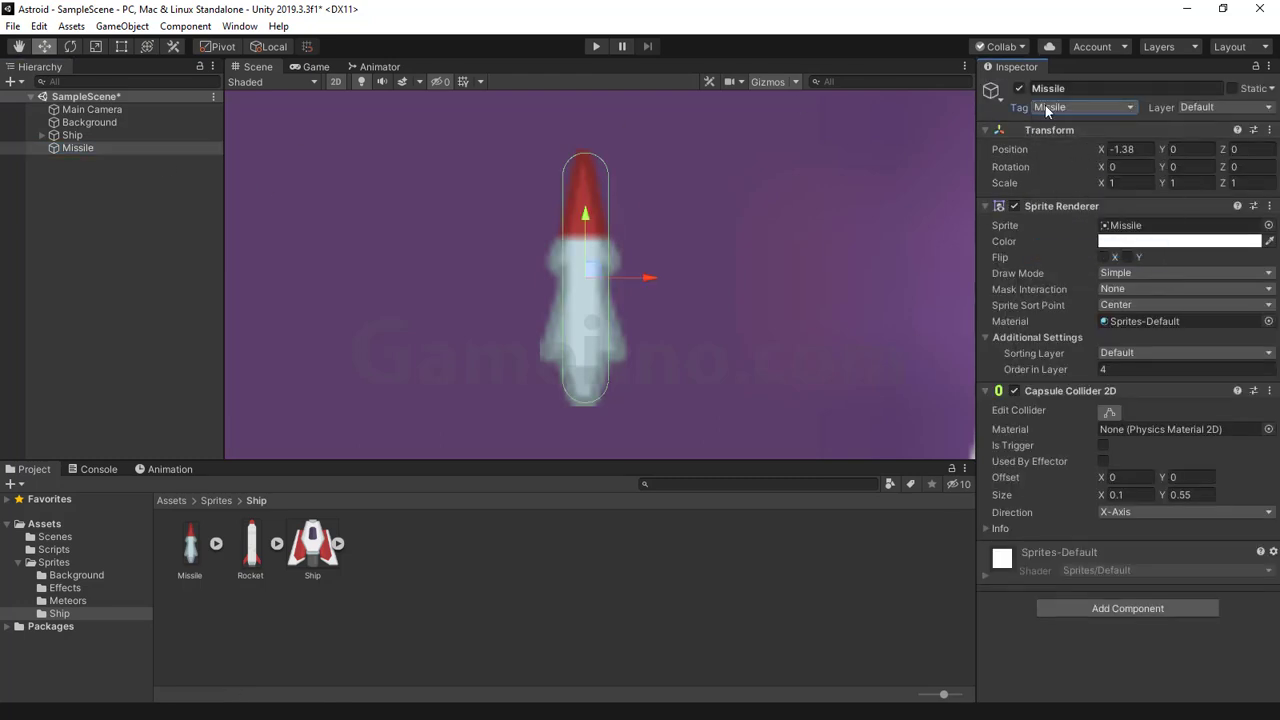
click(1063, 608)
text(r)
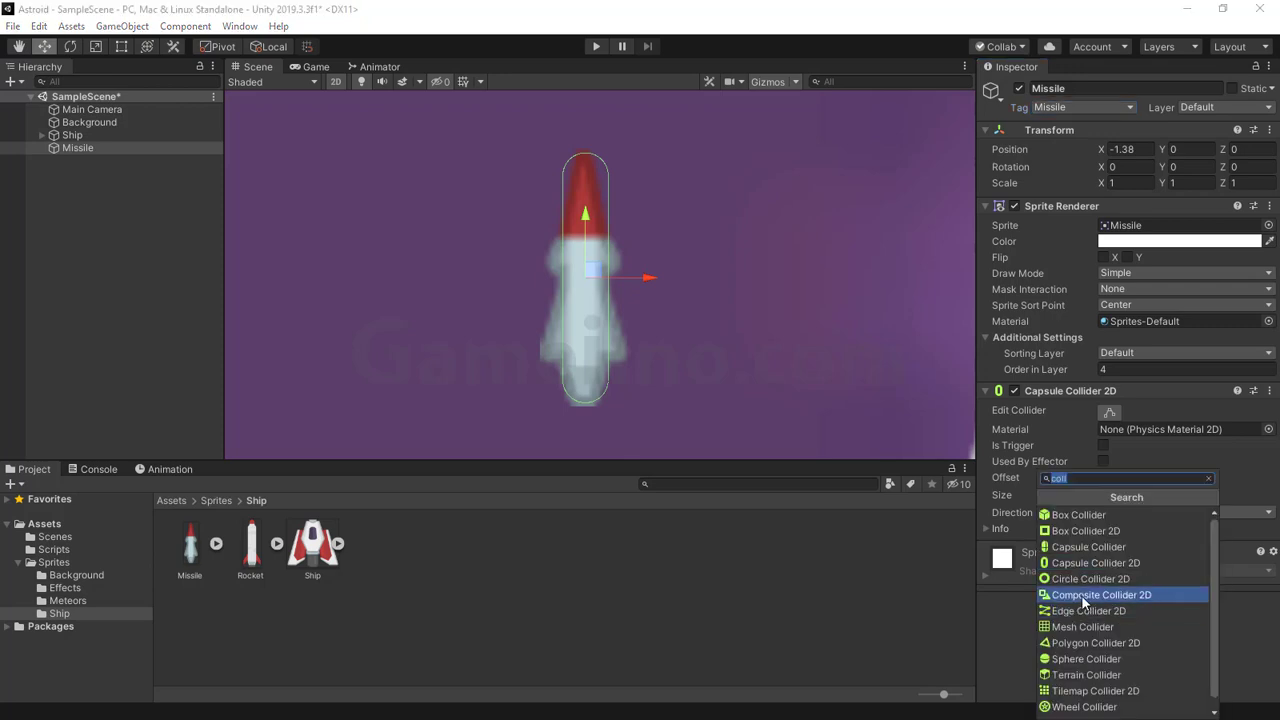
text(igid)
- Add a Rigidbody 2D to the Missile, placed above the Capsule Collider 2D
click(1092, 531)
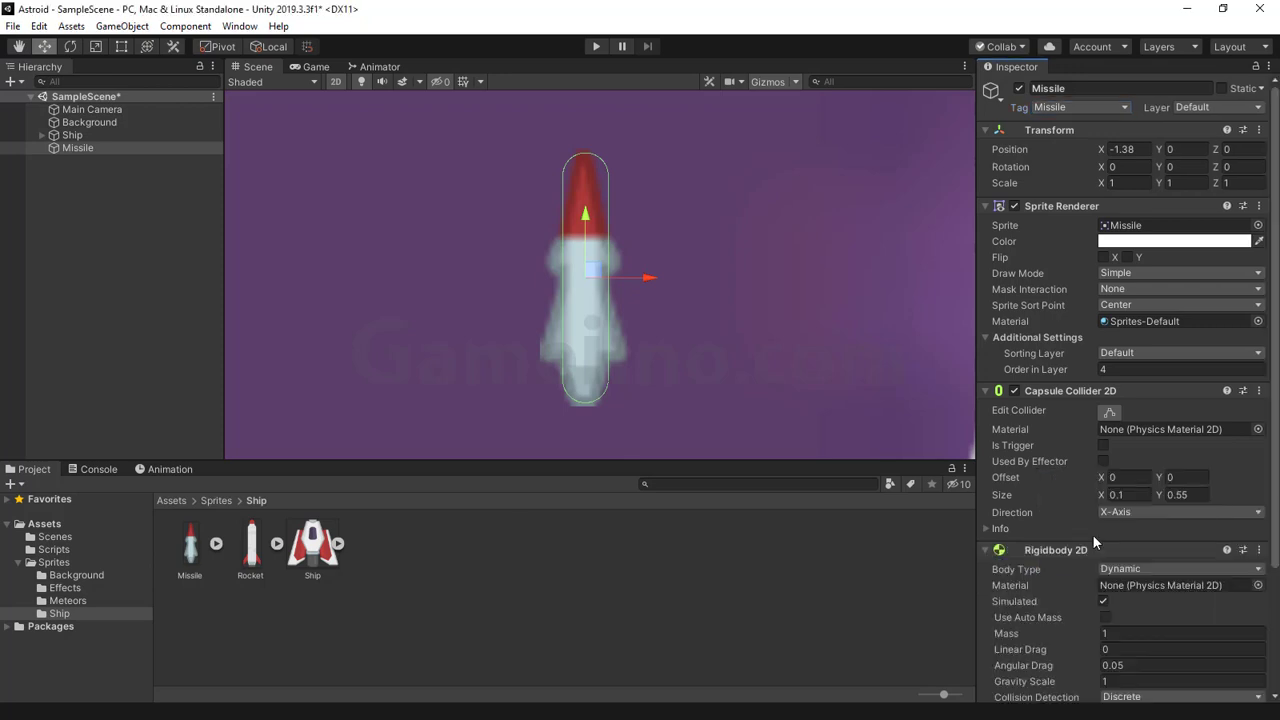
click(1258, 550)
click(1161, 608)
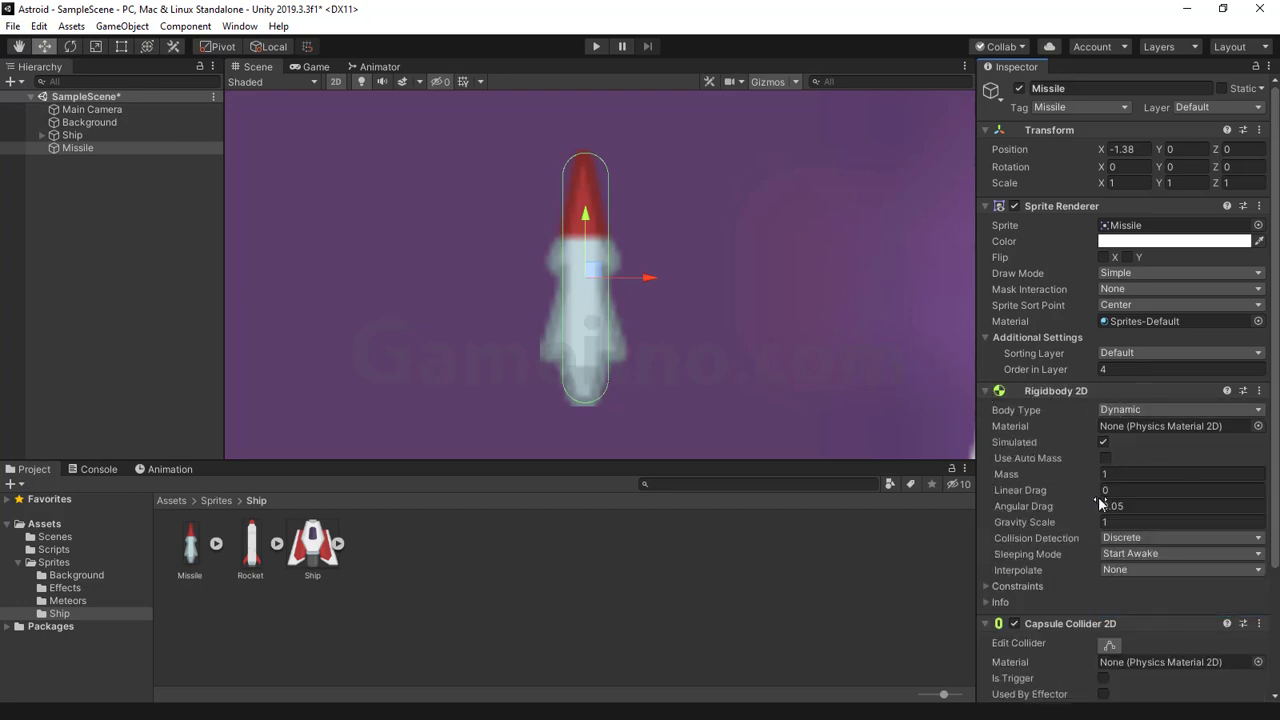
- Set the Rigidbody 2D Gravity Scale to 0 and collapse both physics components
click(1133, 521)
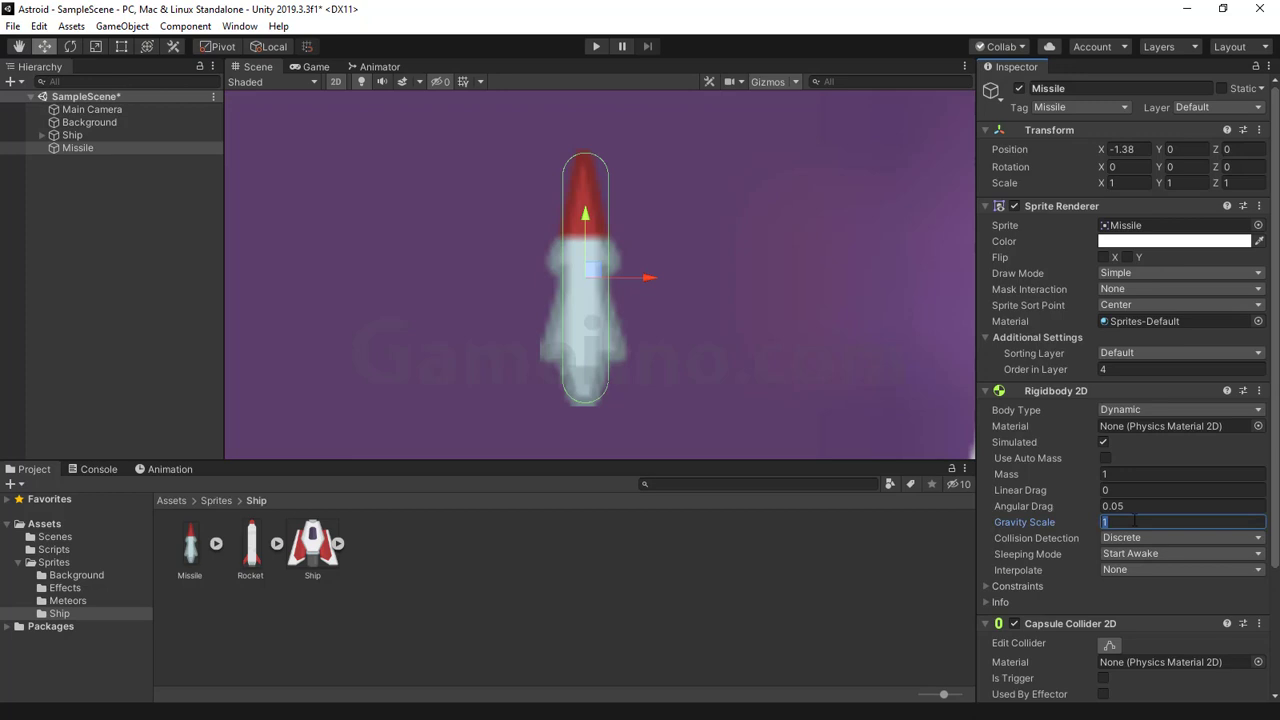
text(0)
click(986, 391)
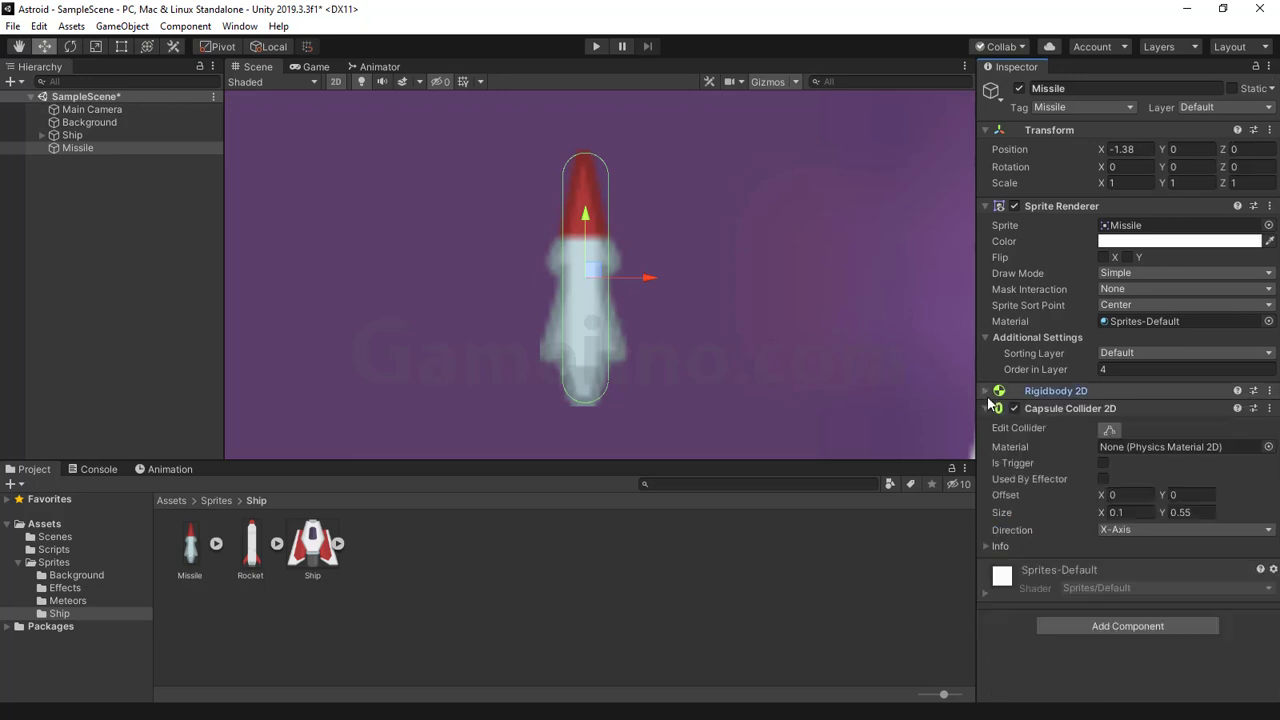
click(986, 409)
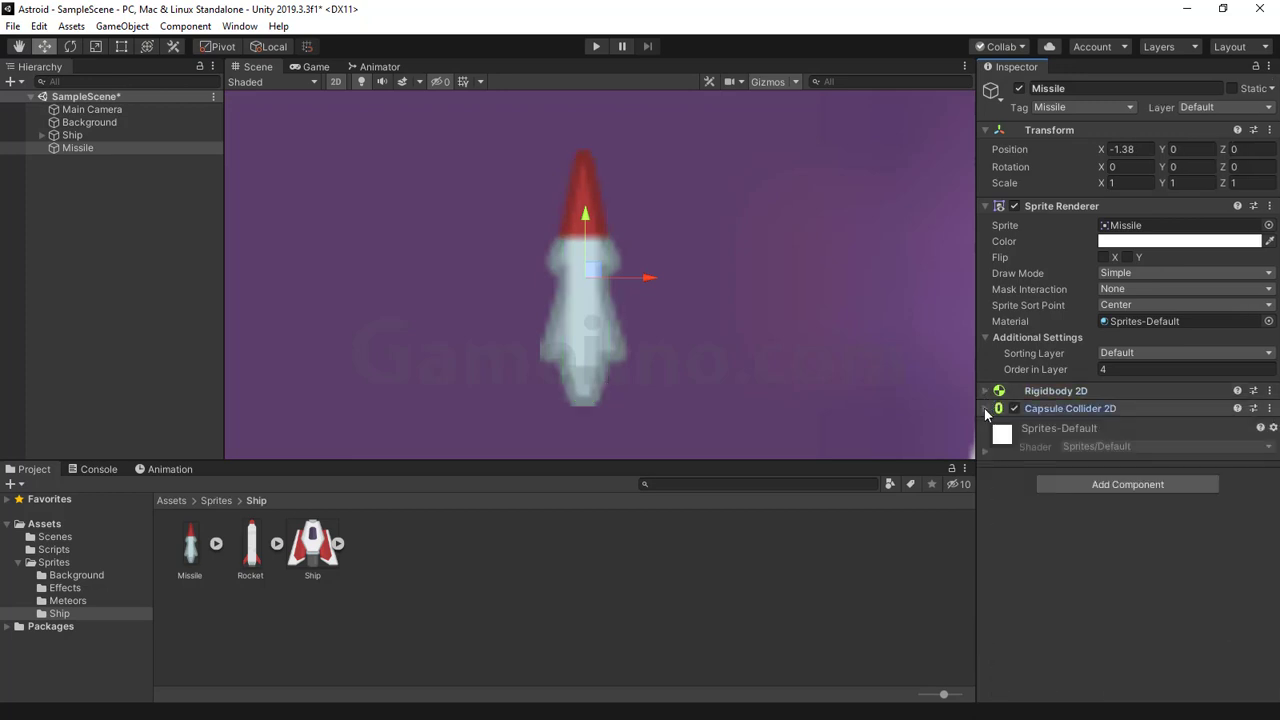
click(80, 148)
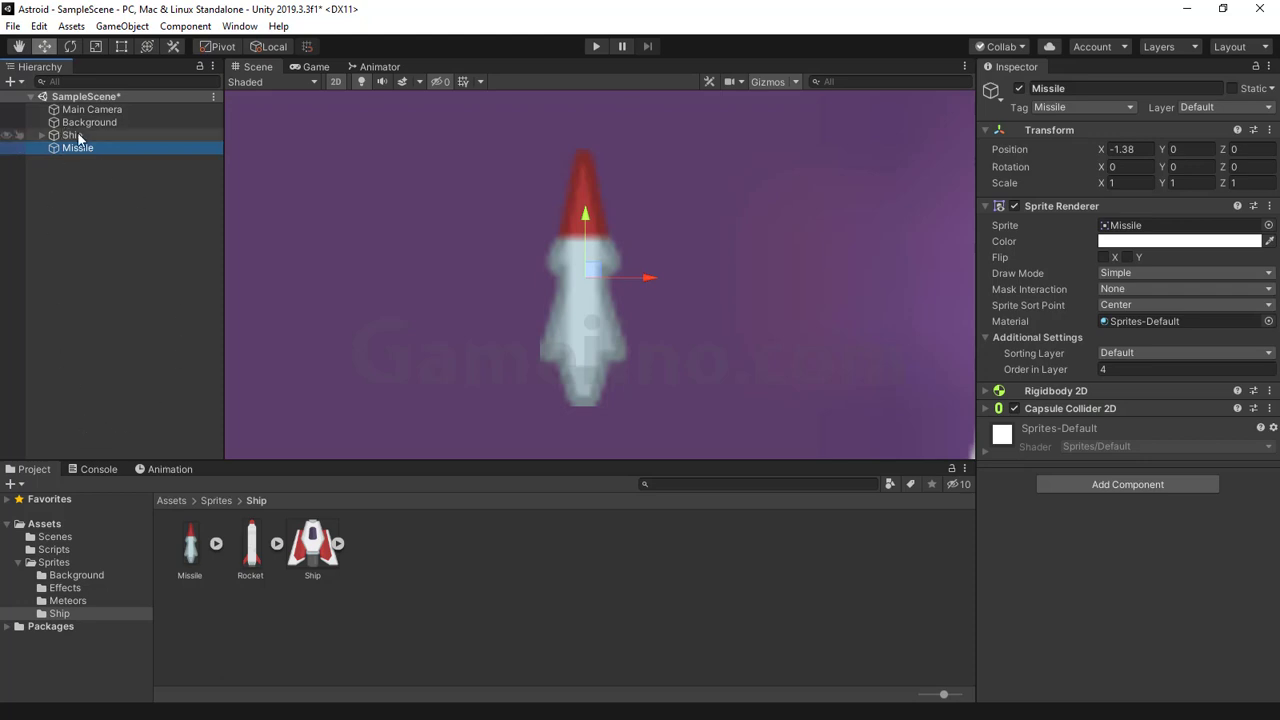
- Create a new folder named Prifabs in the project's Assets
click(72, 135)
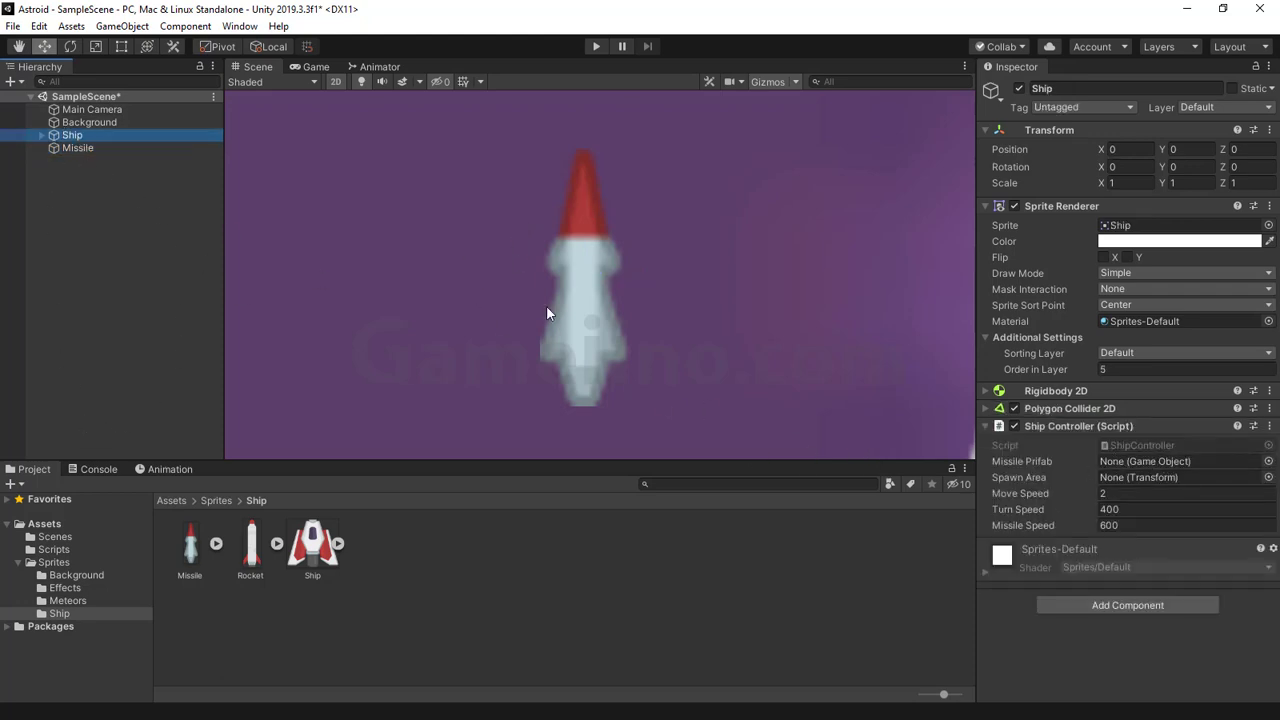
scroll(546, 313, down, 2)
scroll(520, 294, down, 2)
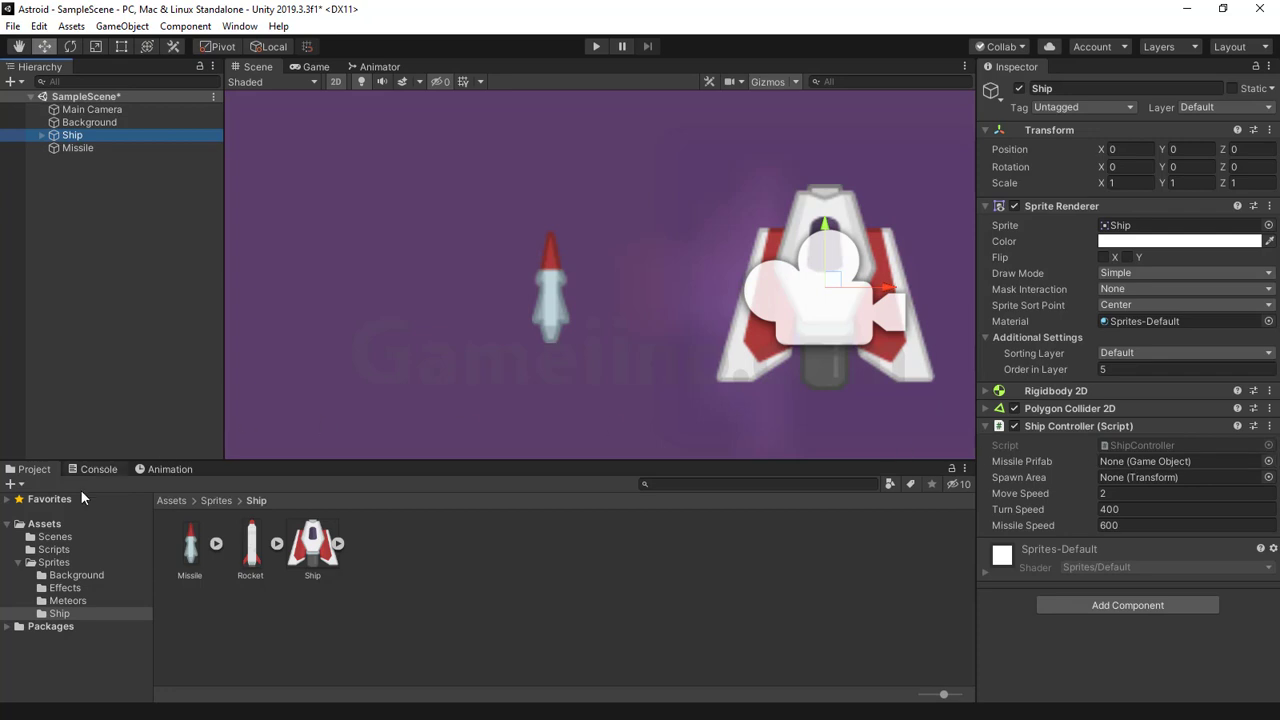
click(52, 527)
right_click(370, 552)
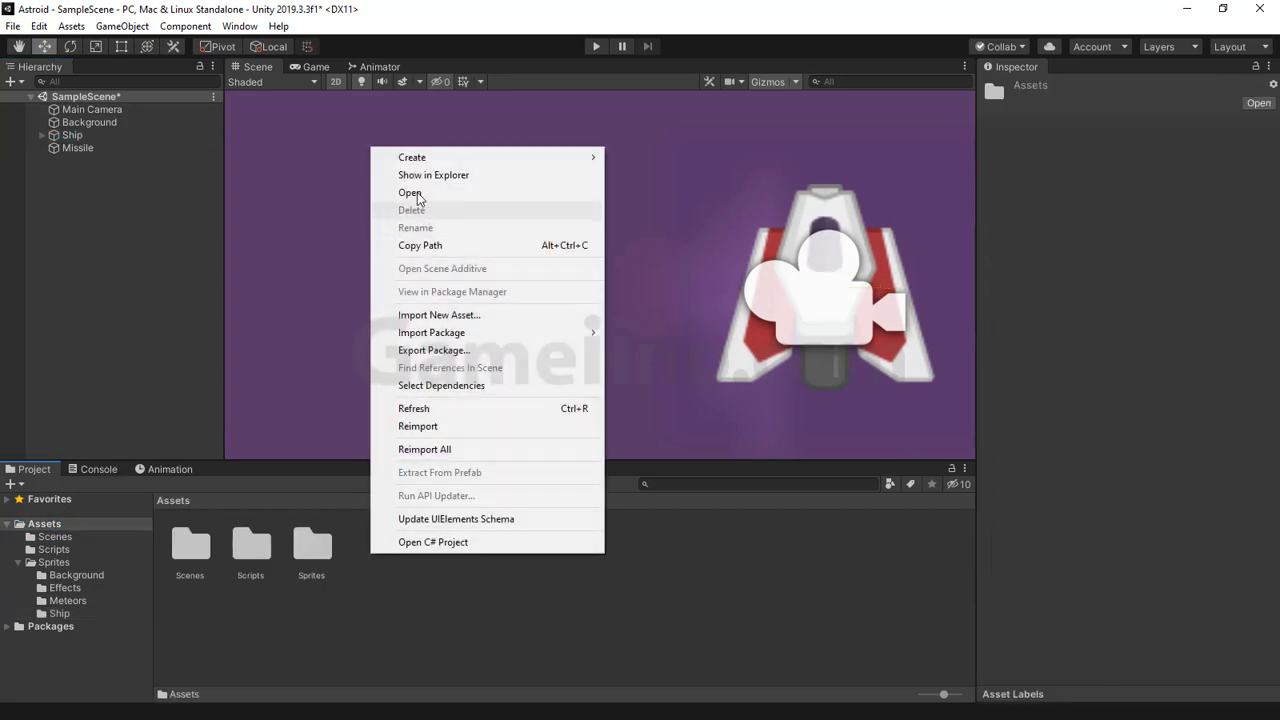
mouse_move(489, 155)
click(630, 84)
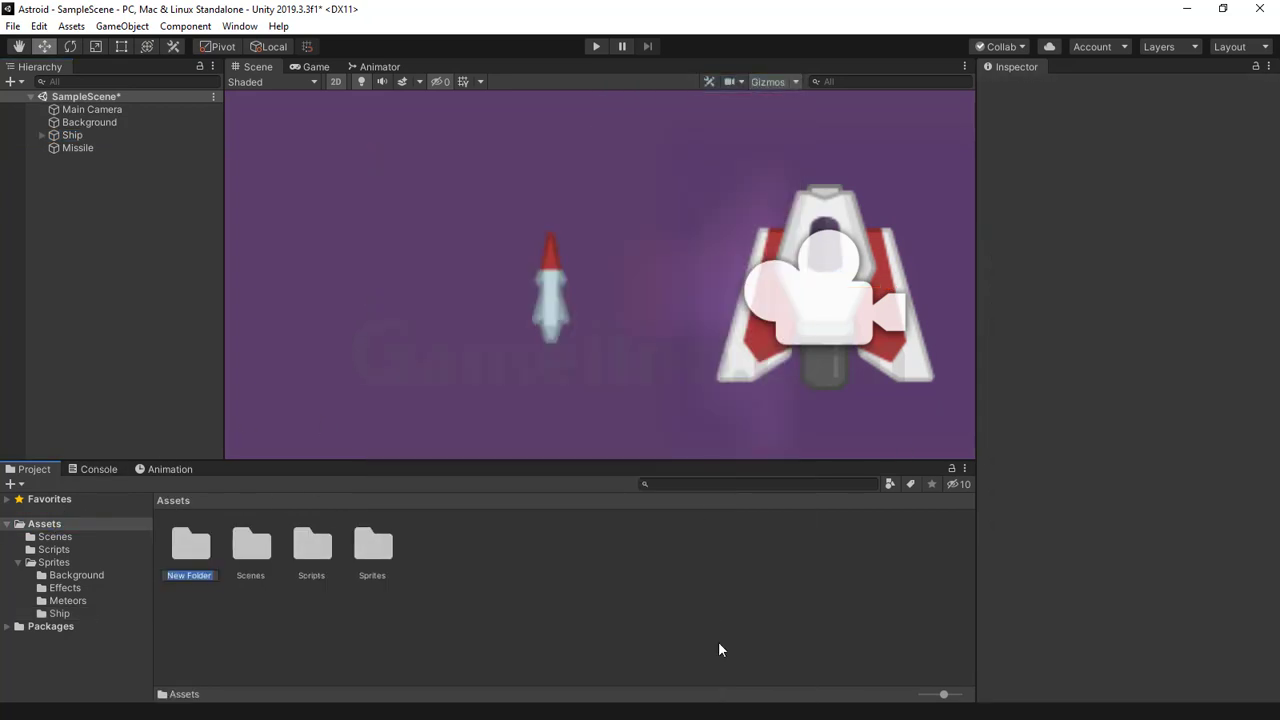
text(Prifabs)
- Drag the Missile into the Prifabs folder to create Missile.prefab
key(Return)
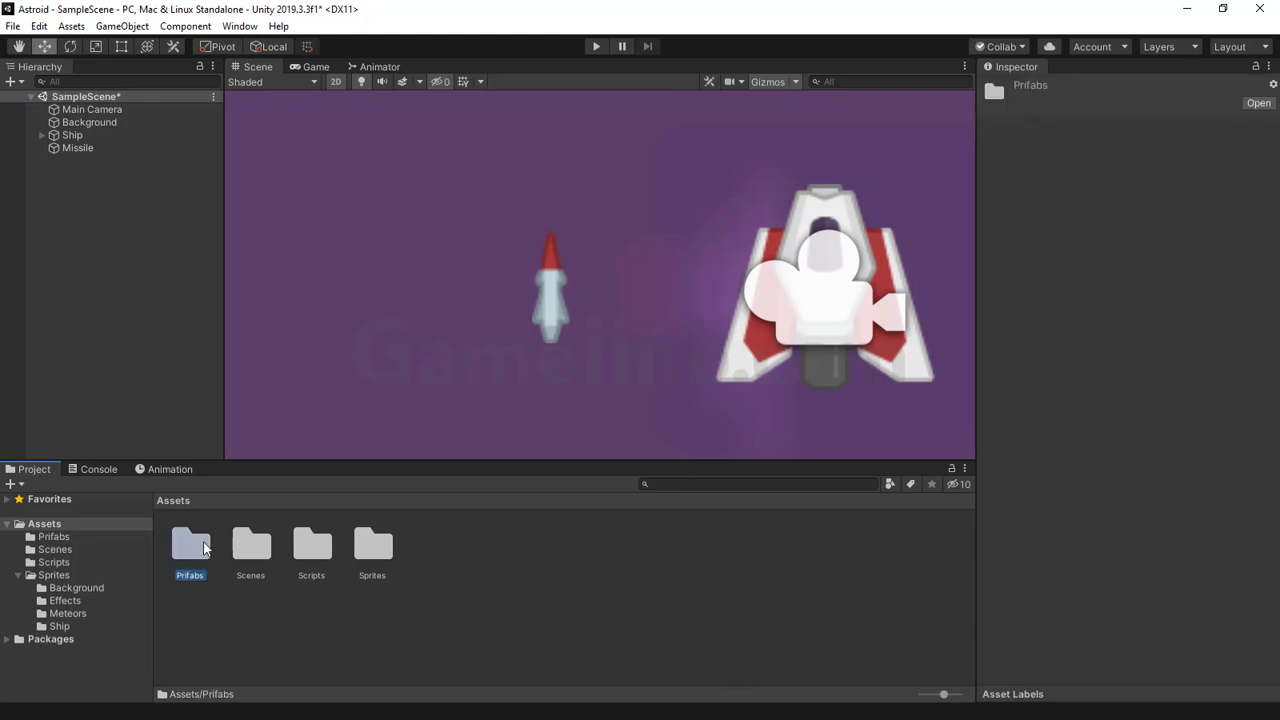
double_click(194, 552)
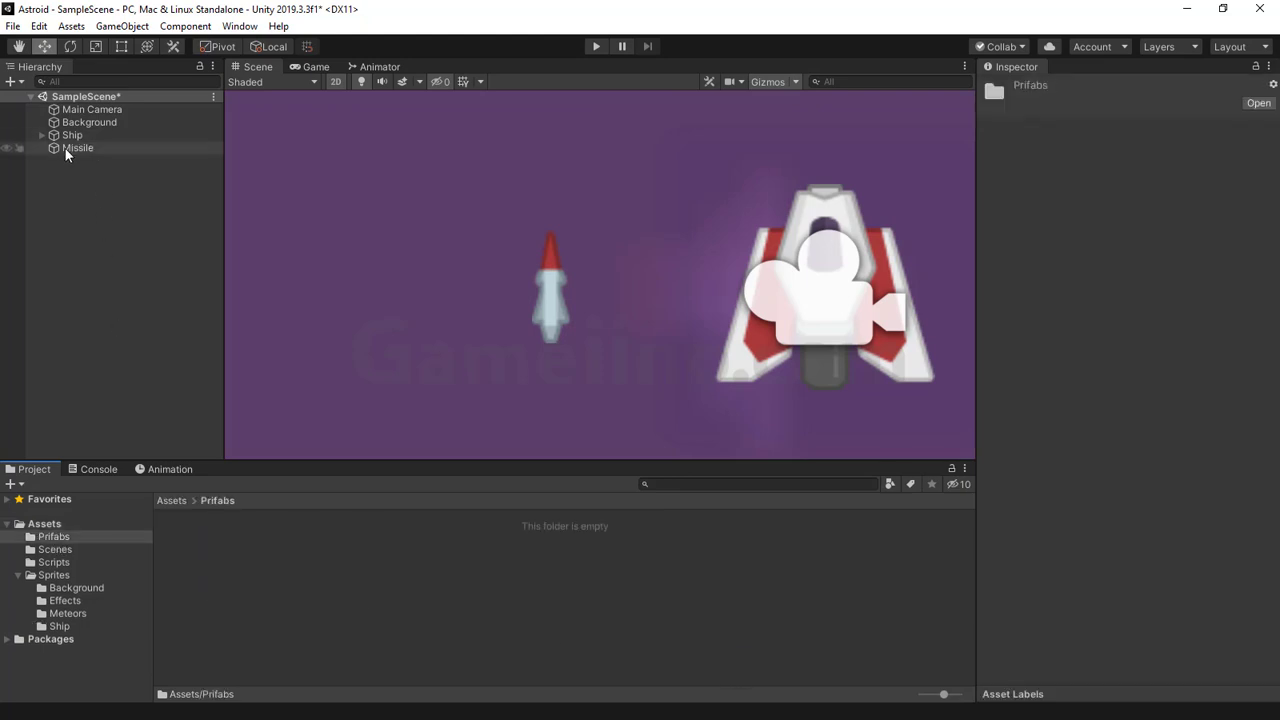
mouse_move(65, 148)
mouse_down()
mouse_move(265, 598)
mouse_move(180, 596)
mouse_up()
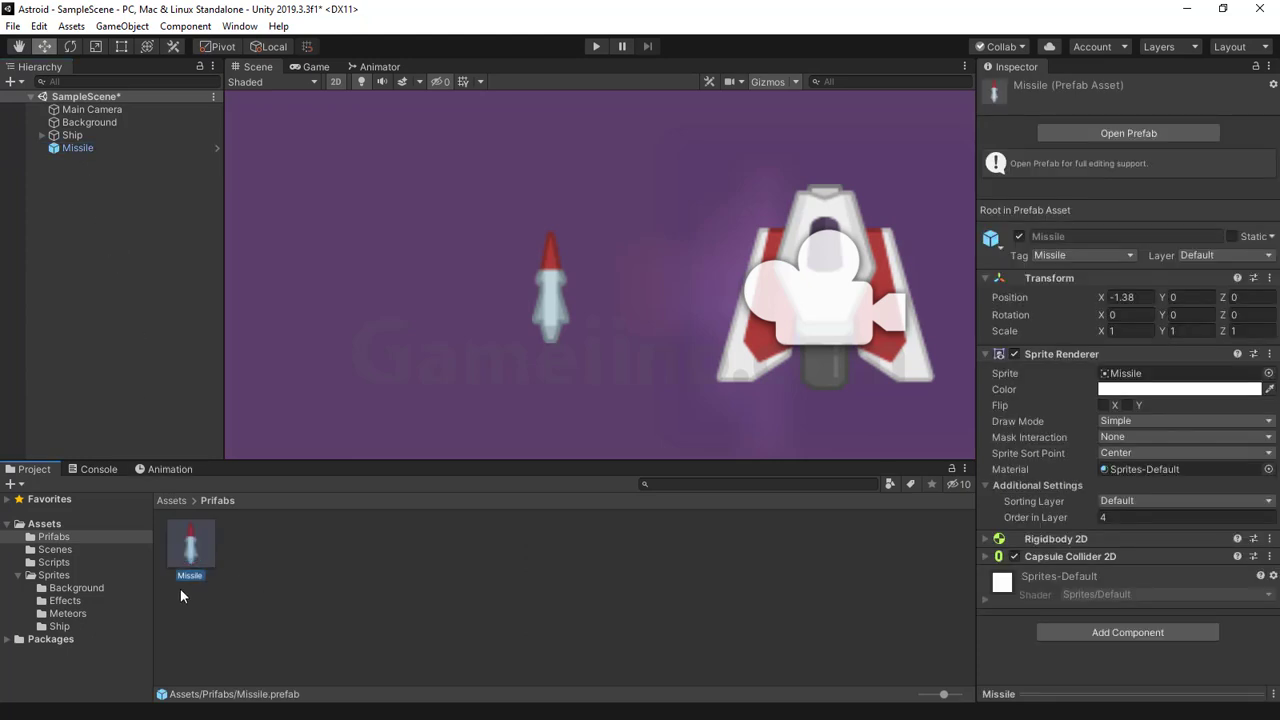
click(68, 148)
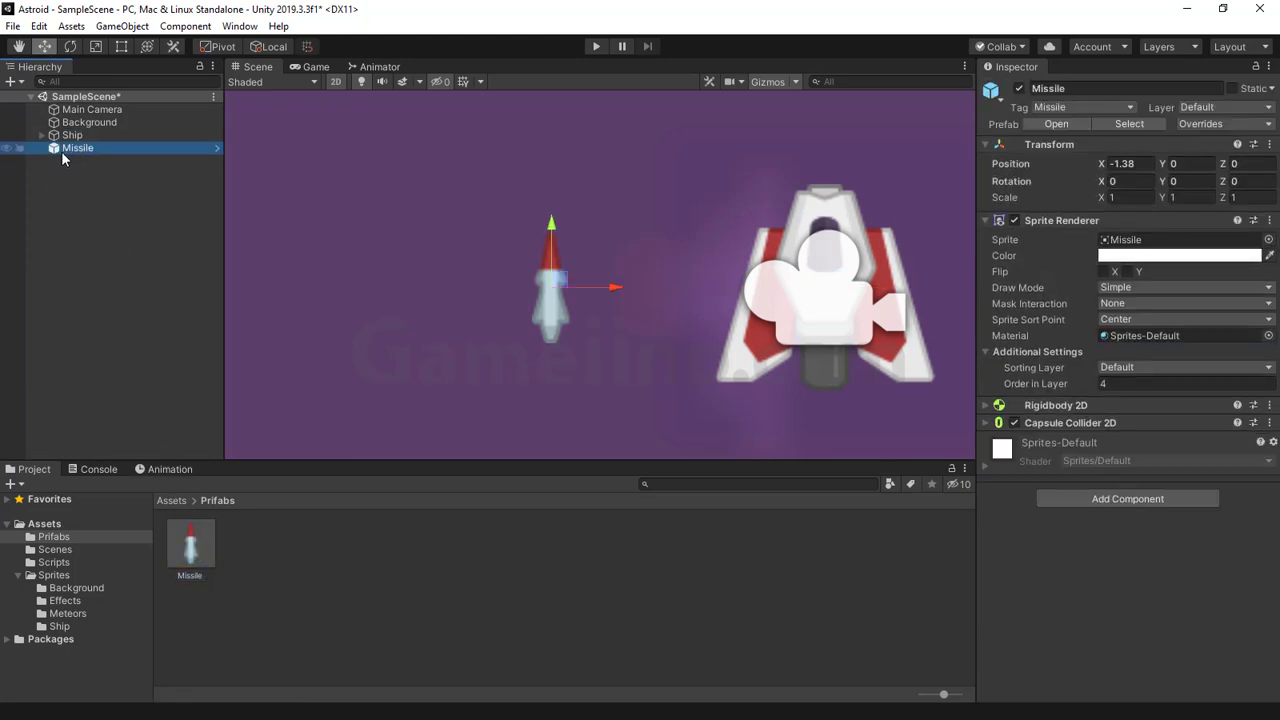
click(77, 162)
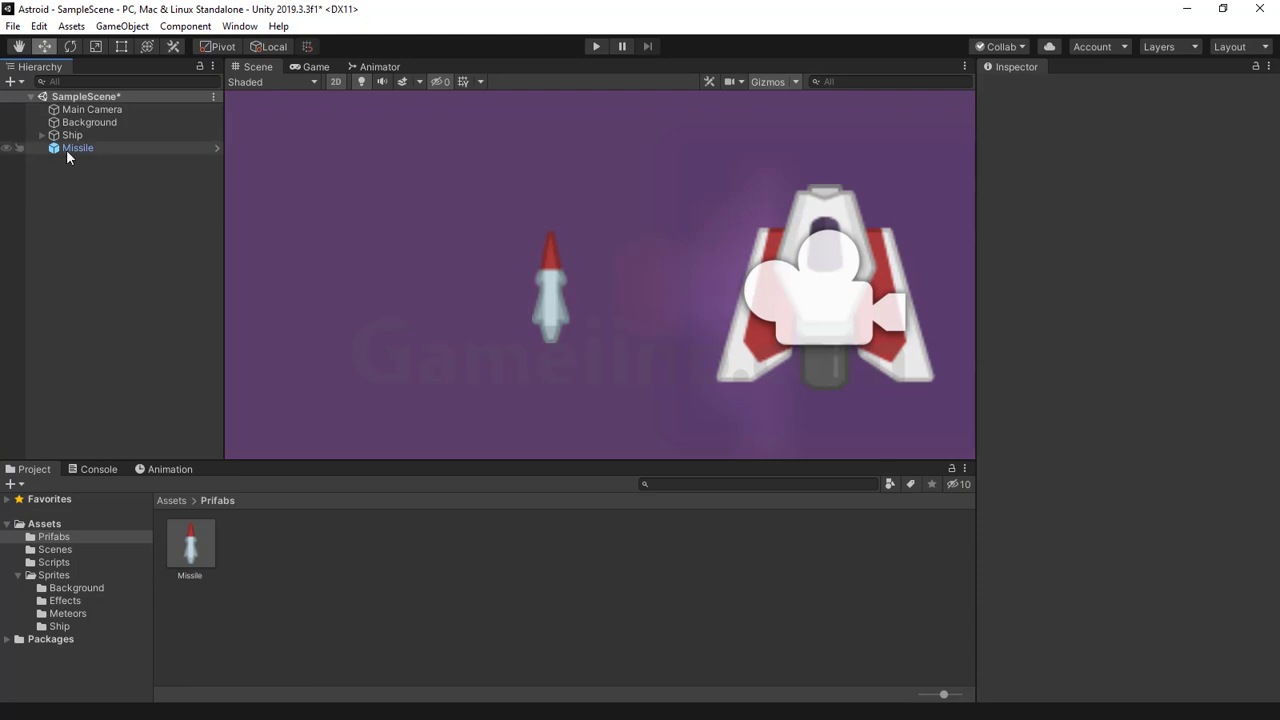
click(78, 152)
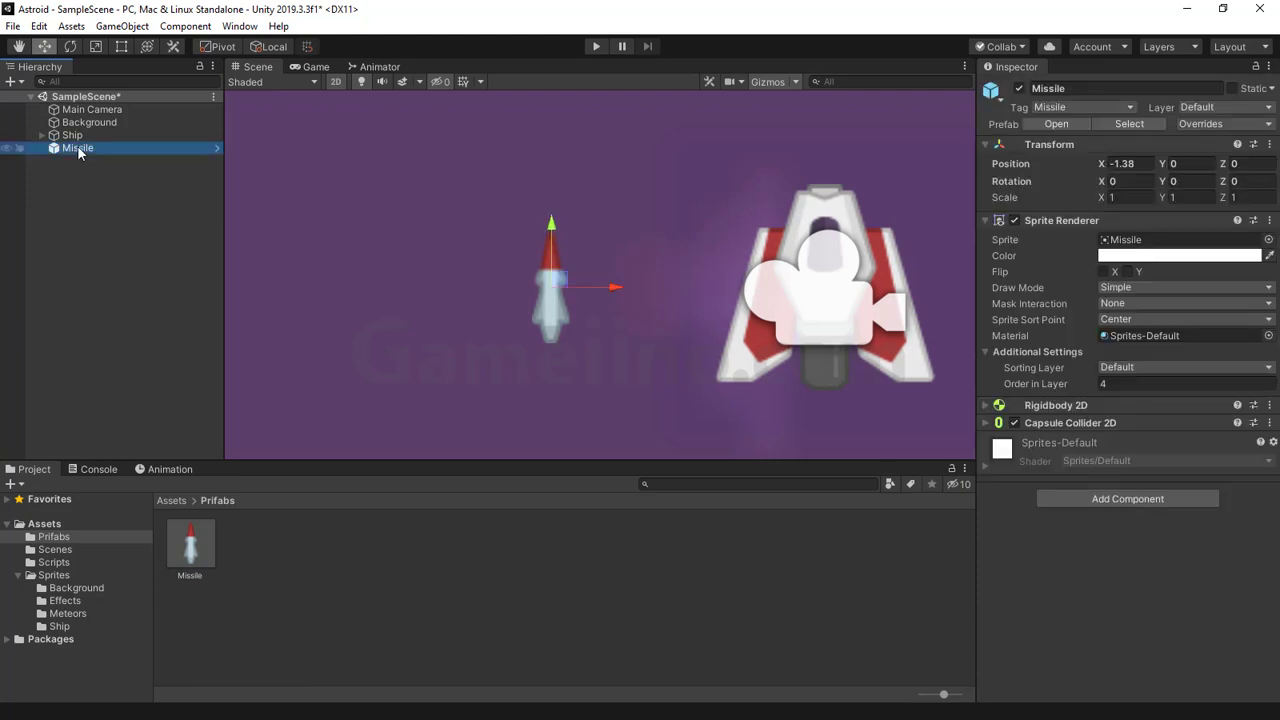
click(210, 538)
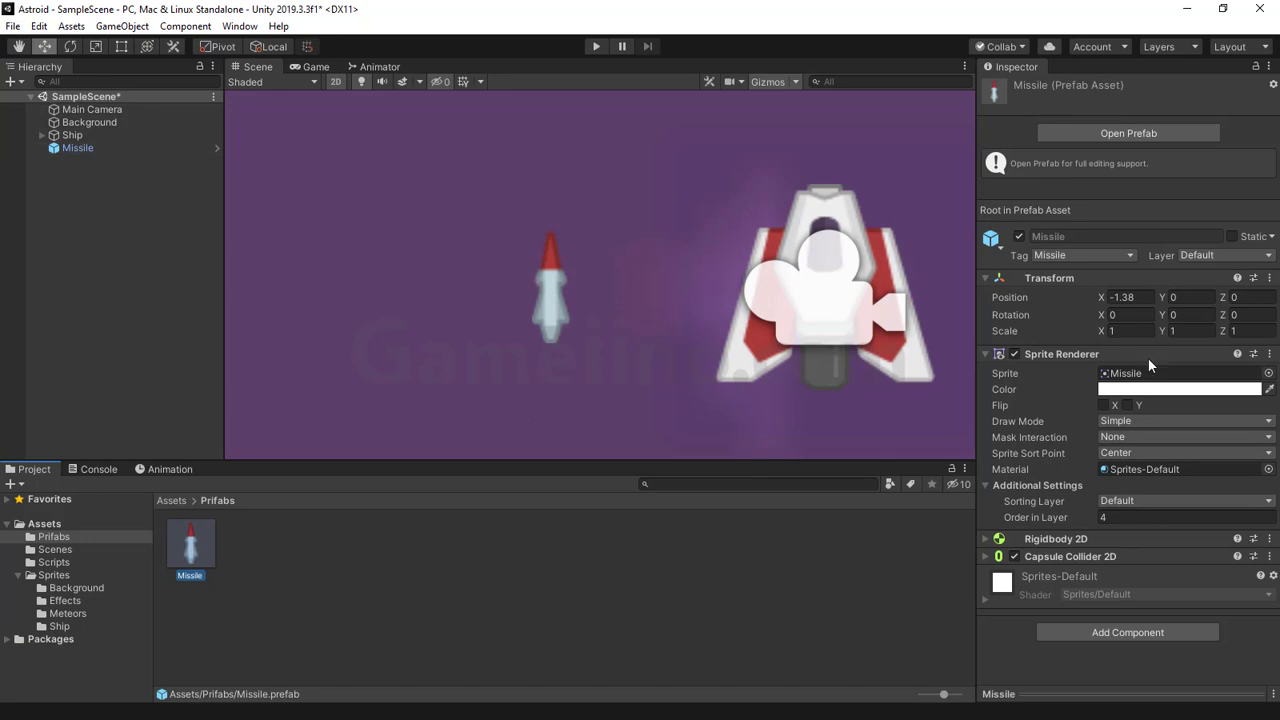
- Toggle the Missile's Flip Y on and off, then Apply All overrides to the Missile prefab
click(1127, 405)
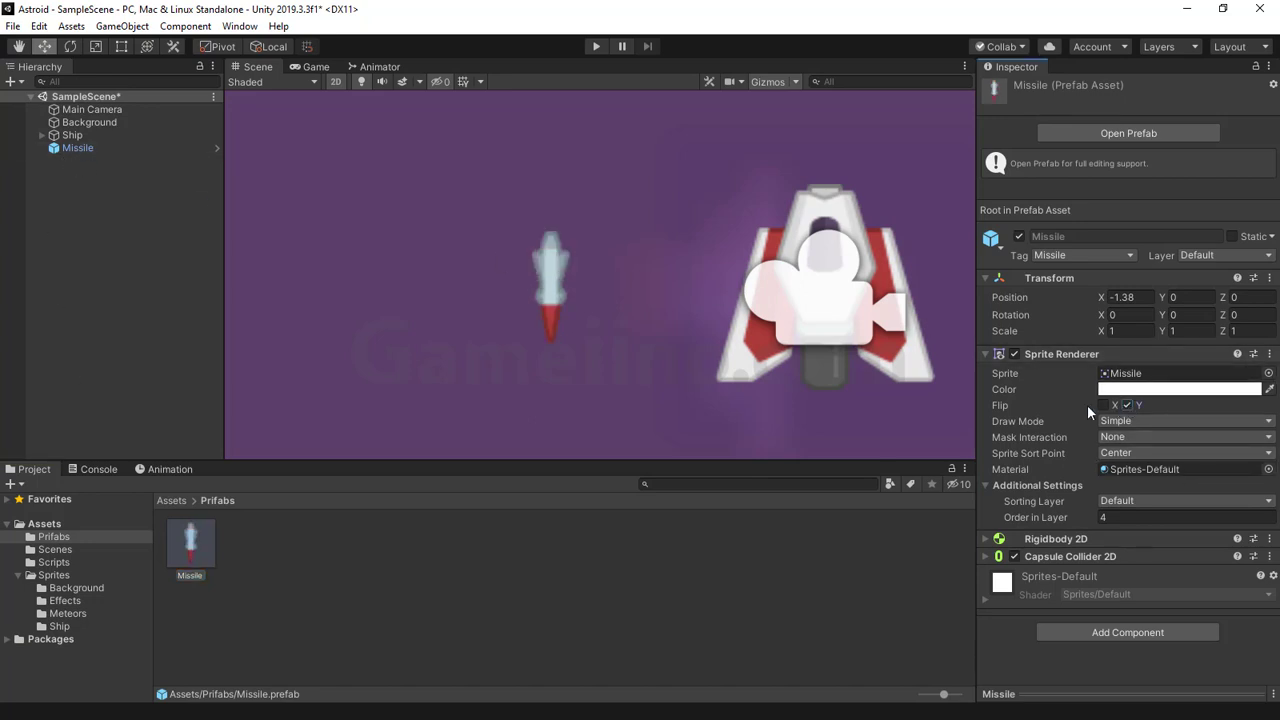
click(88, 148)
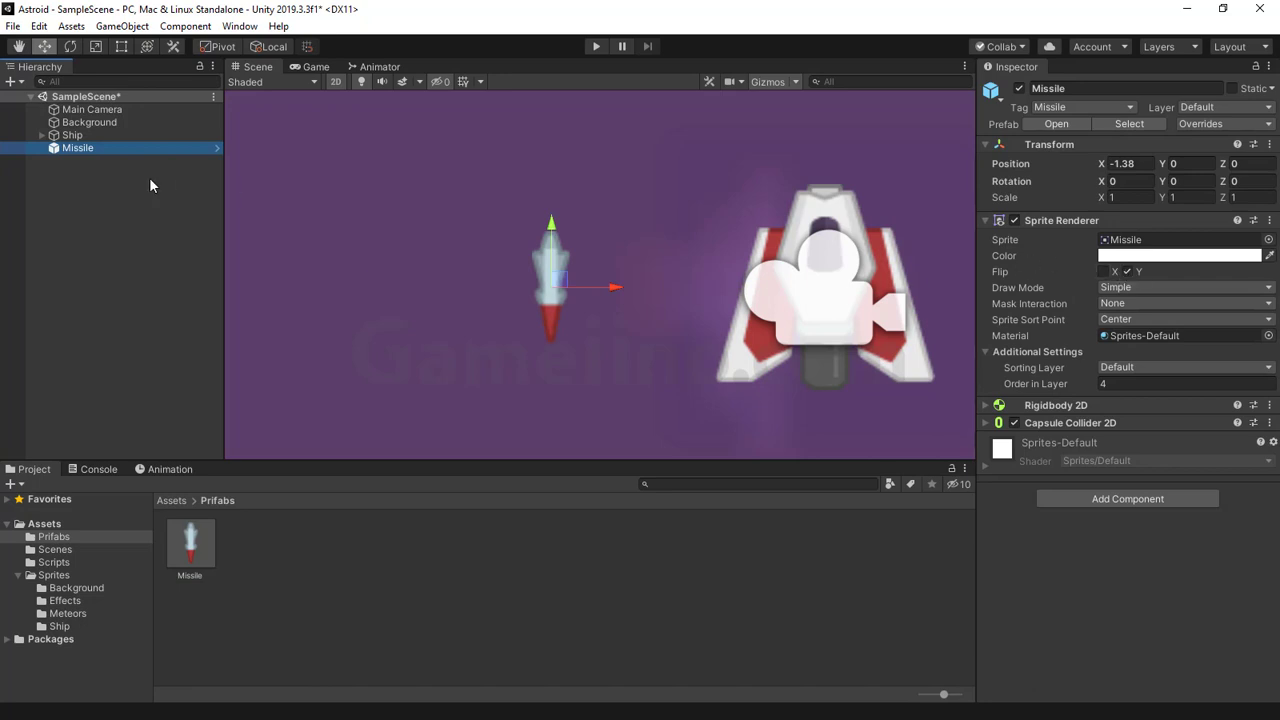
click(1127, 271)
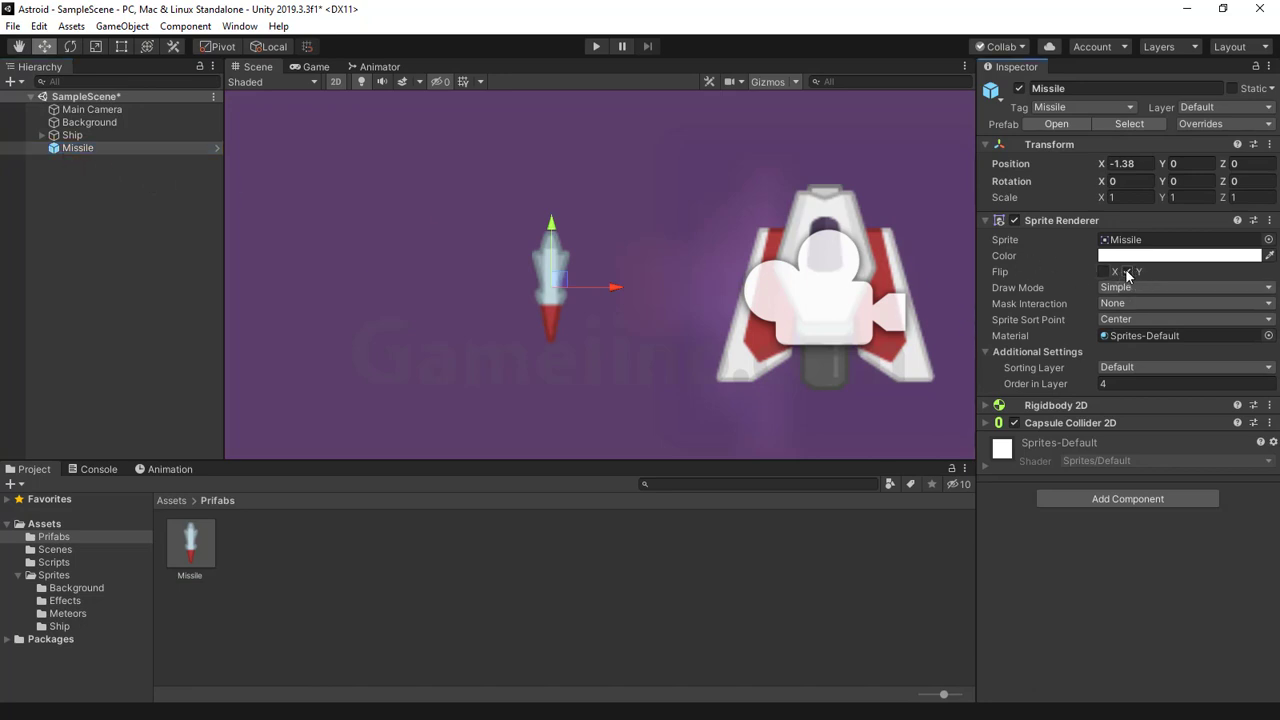
click(190, 561)
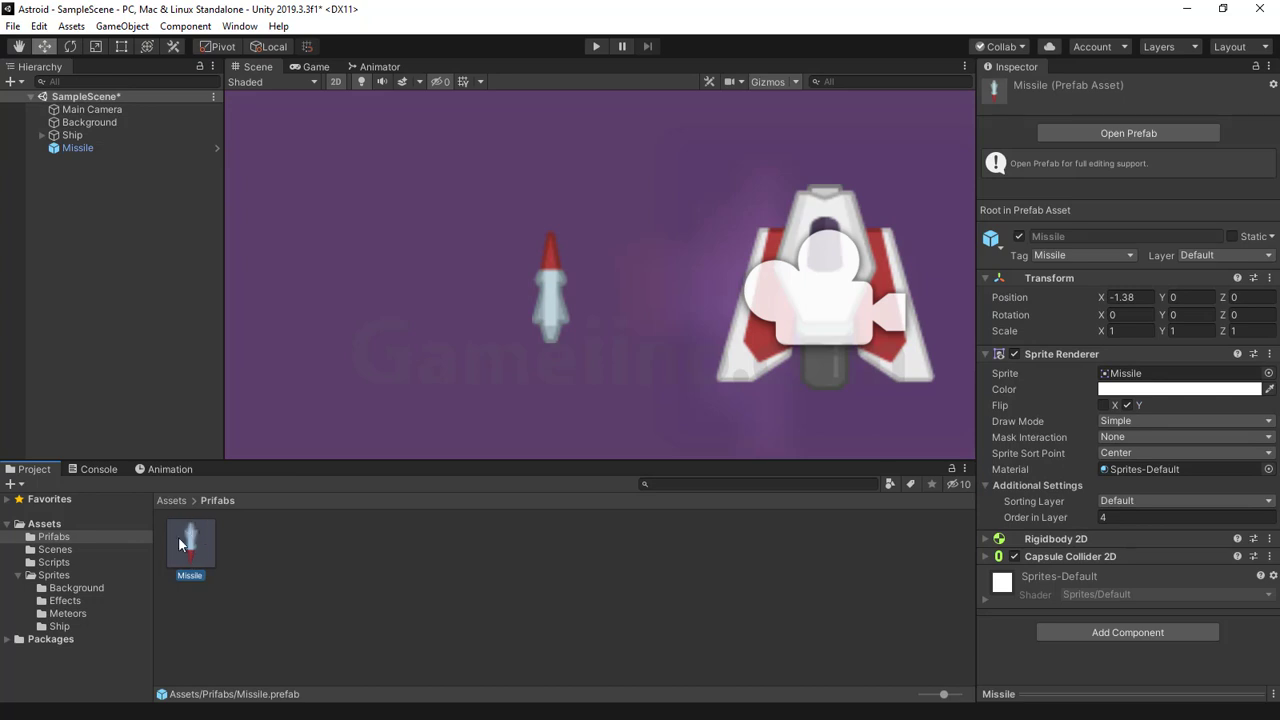
click(100, 149)
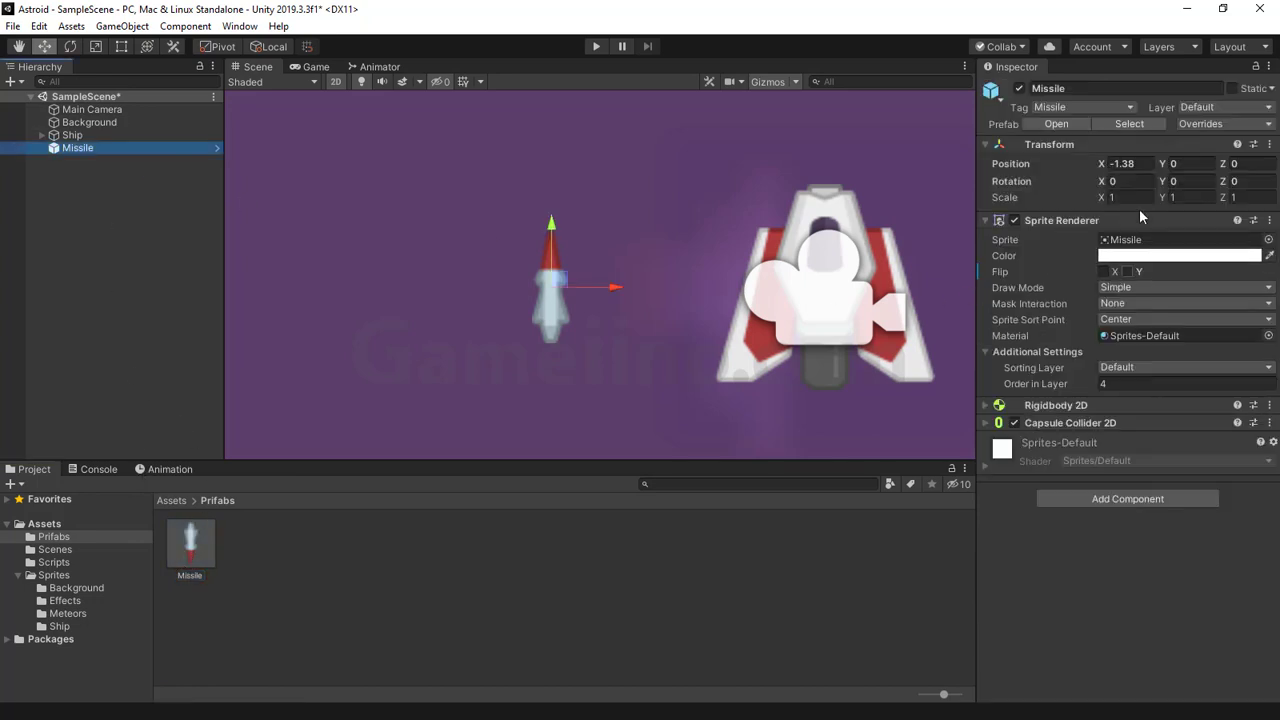
click(1194, 122)
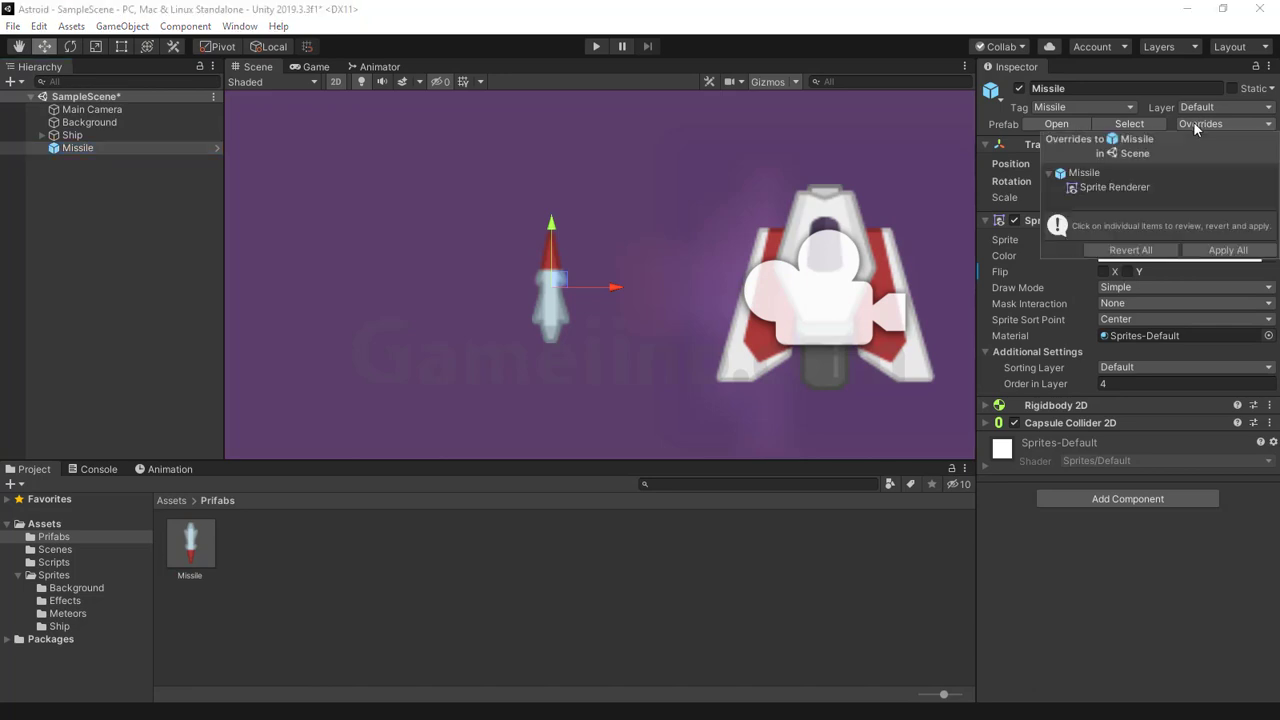
click(1224, 251)
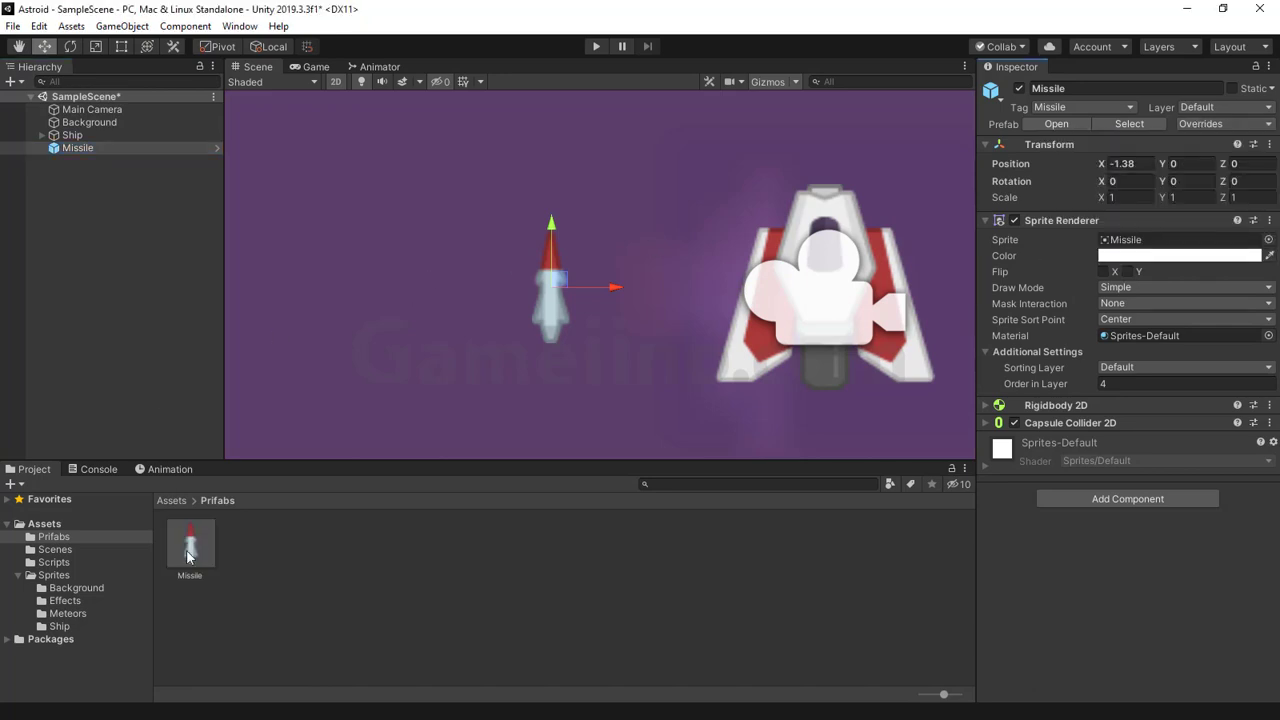
click(80, 147)
- Delete the scene Missile and assign the Missile prefab to the Ship Controller's Missile Prefab slot
key(Delete)
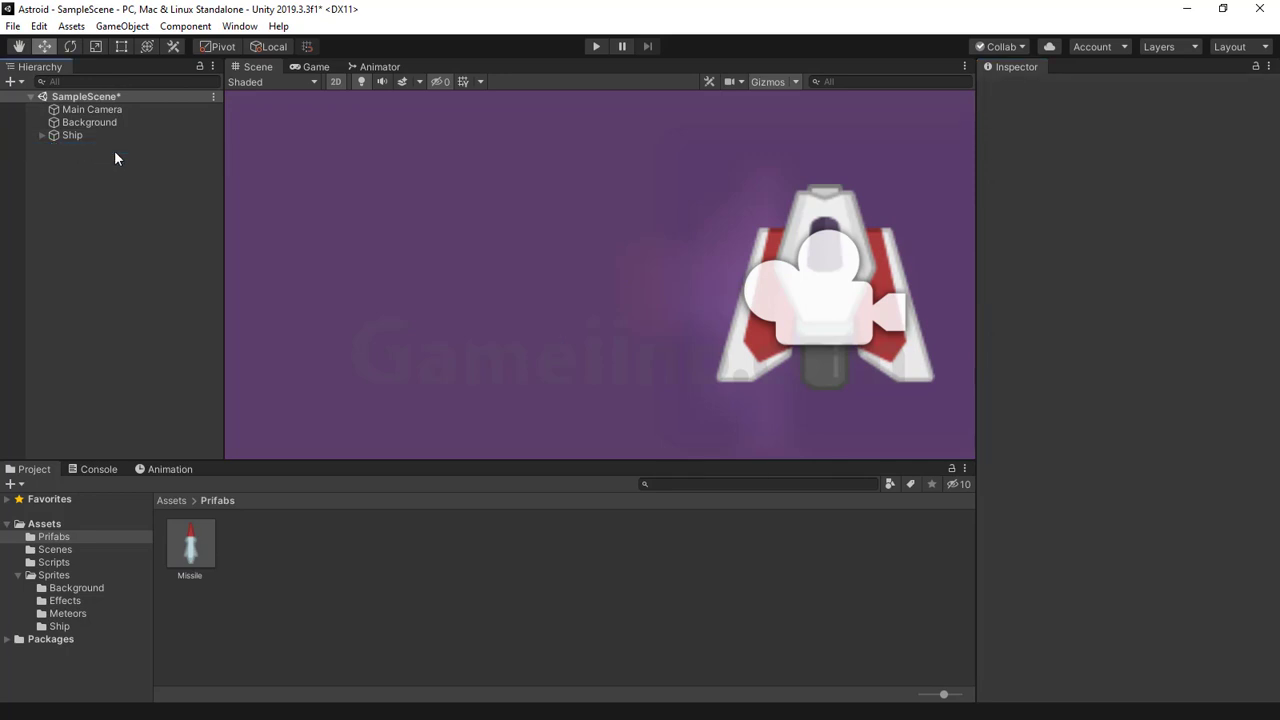
click(72, 135)
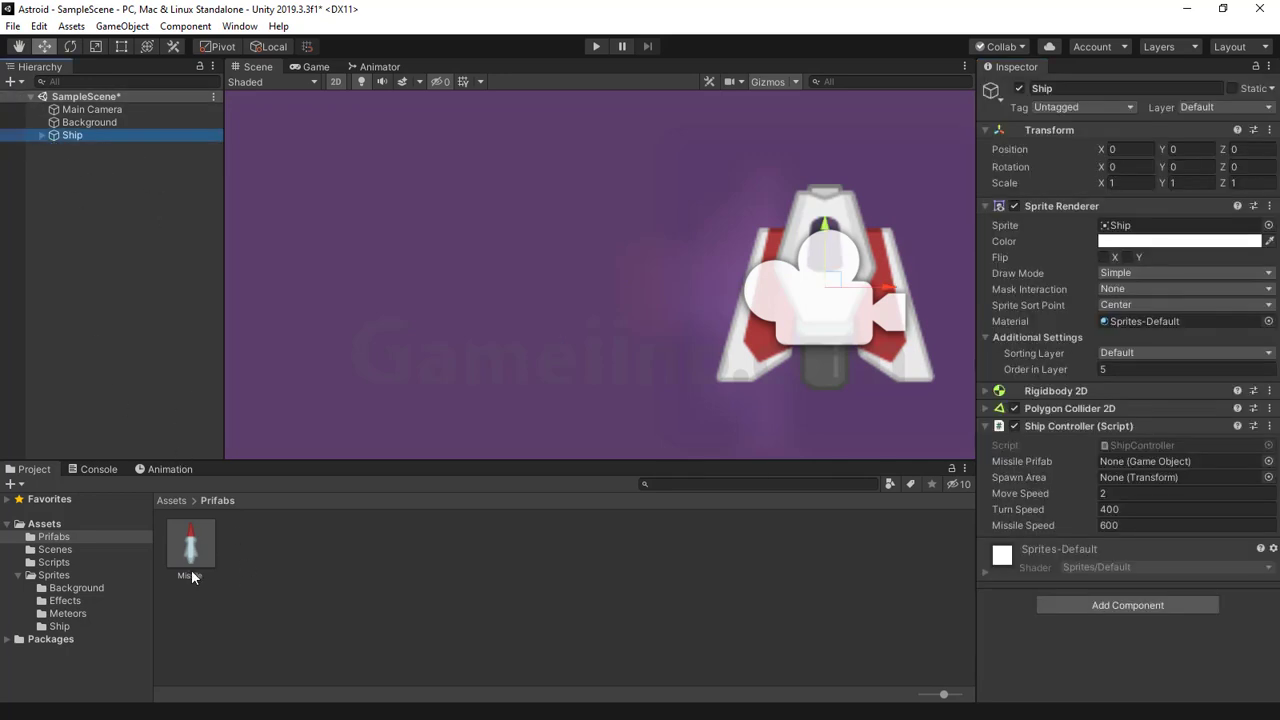
mouse_move(191, 555)
mouse_down()
mouse_move(701, 569)
mouse_move(1128, 460)
mouse_up()
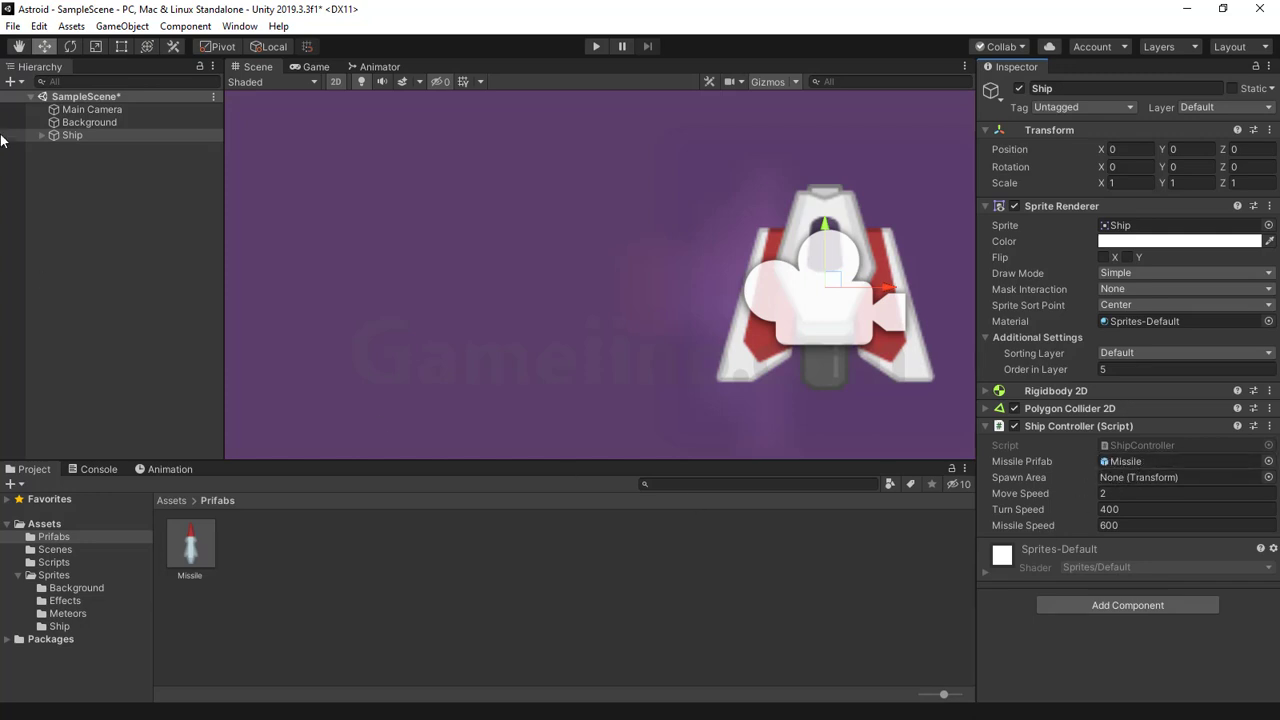
click(85, 165)
- Create an empty GameObject with its Transform reset to the origin
click(12, 81)
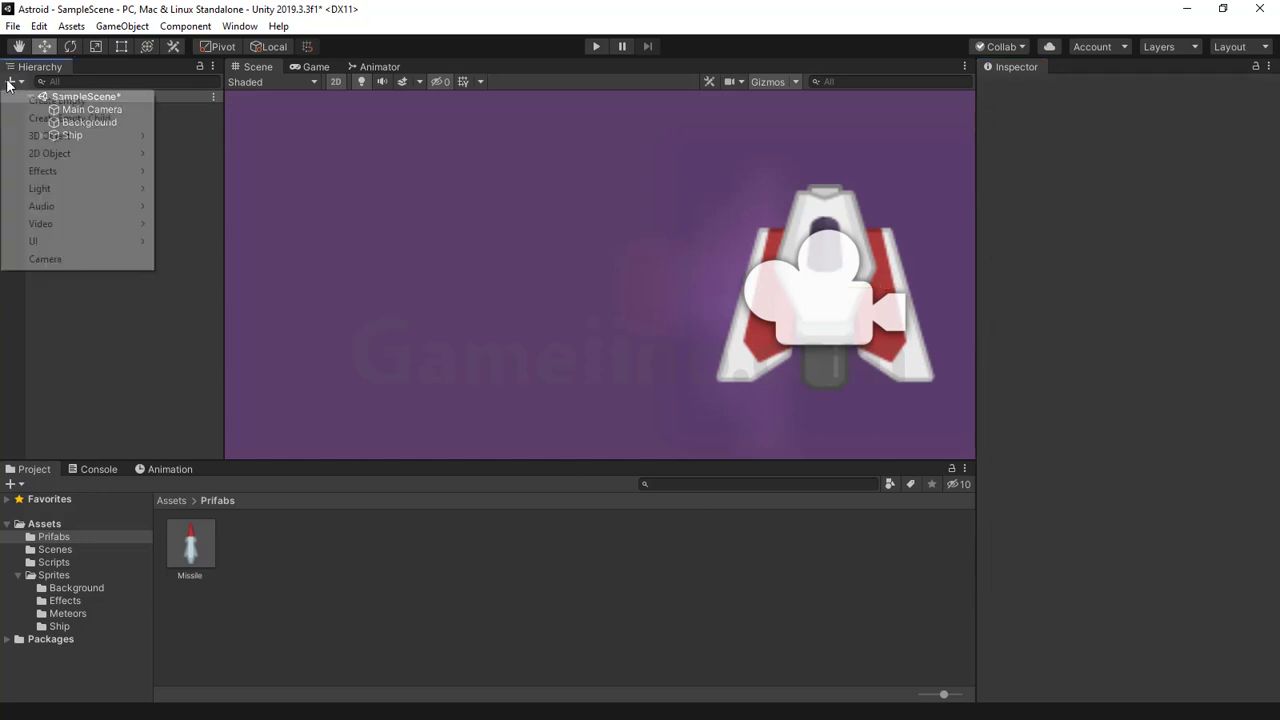
click(50, 97)
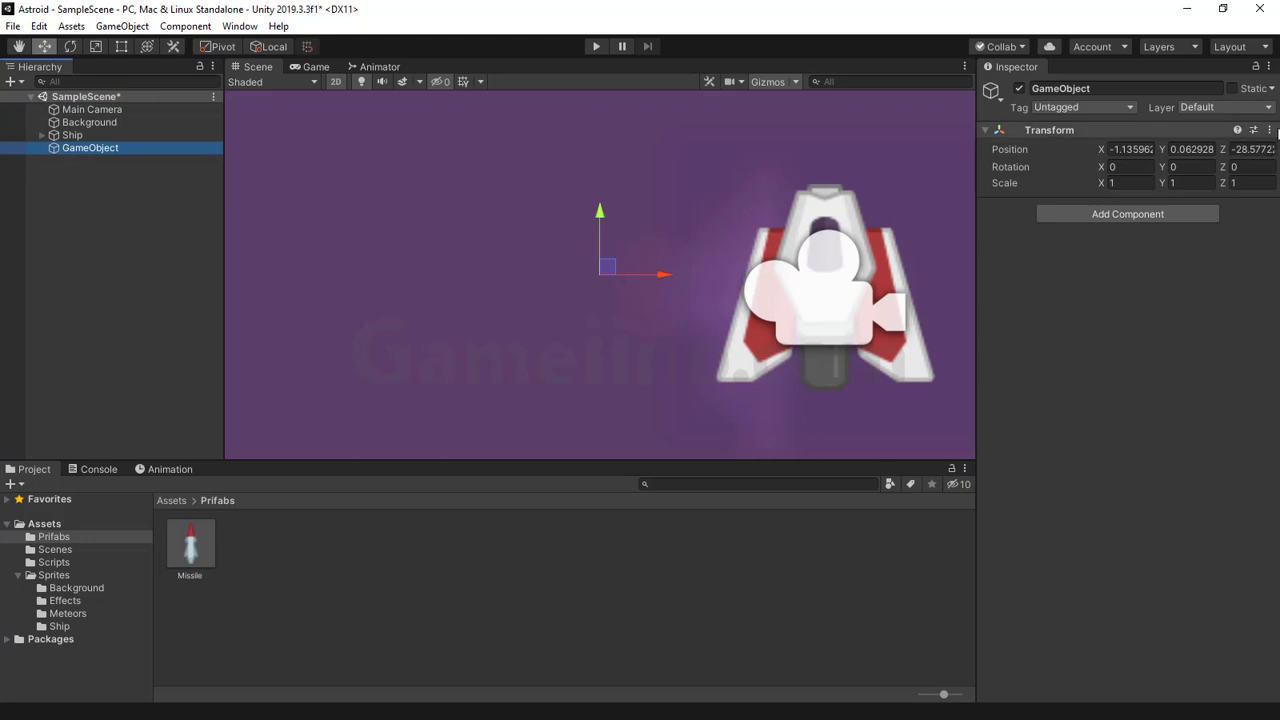
click(1262, 130)
click(1269, 130)
click(1205, 147)
click(986, 130)
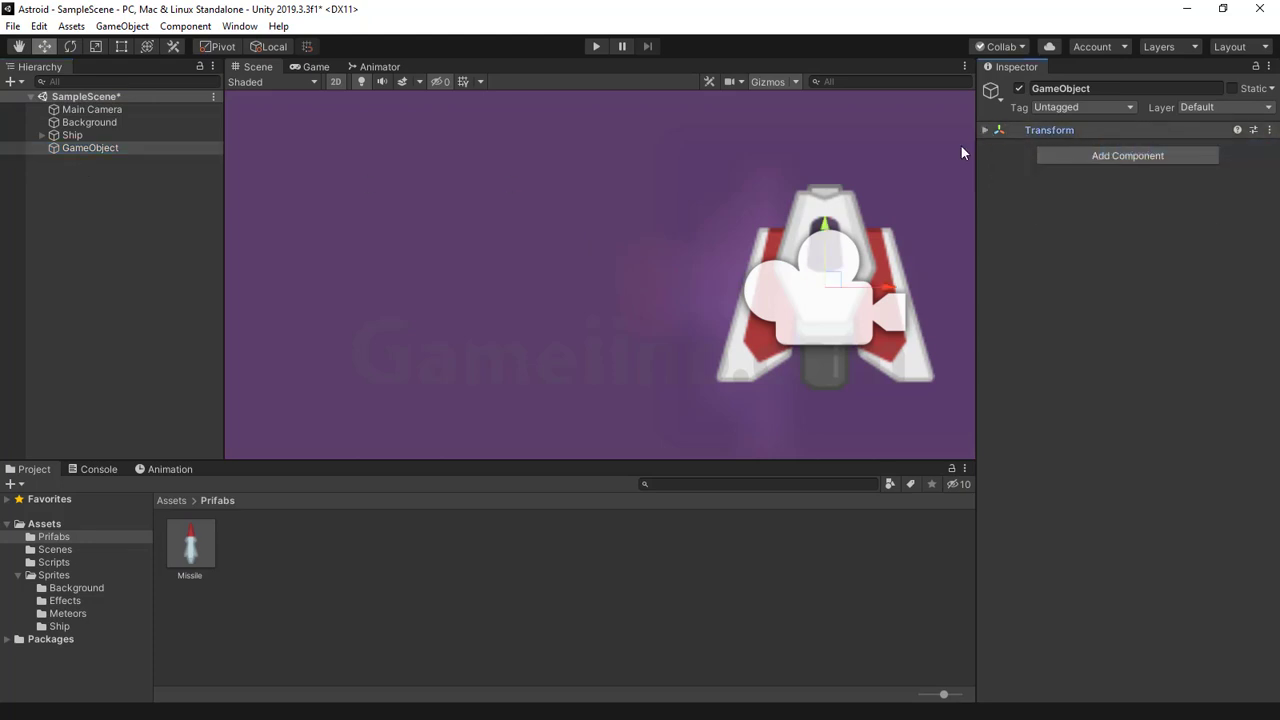
key(f)
drag(611, 226, 616, 147)
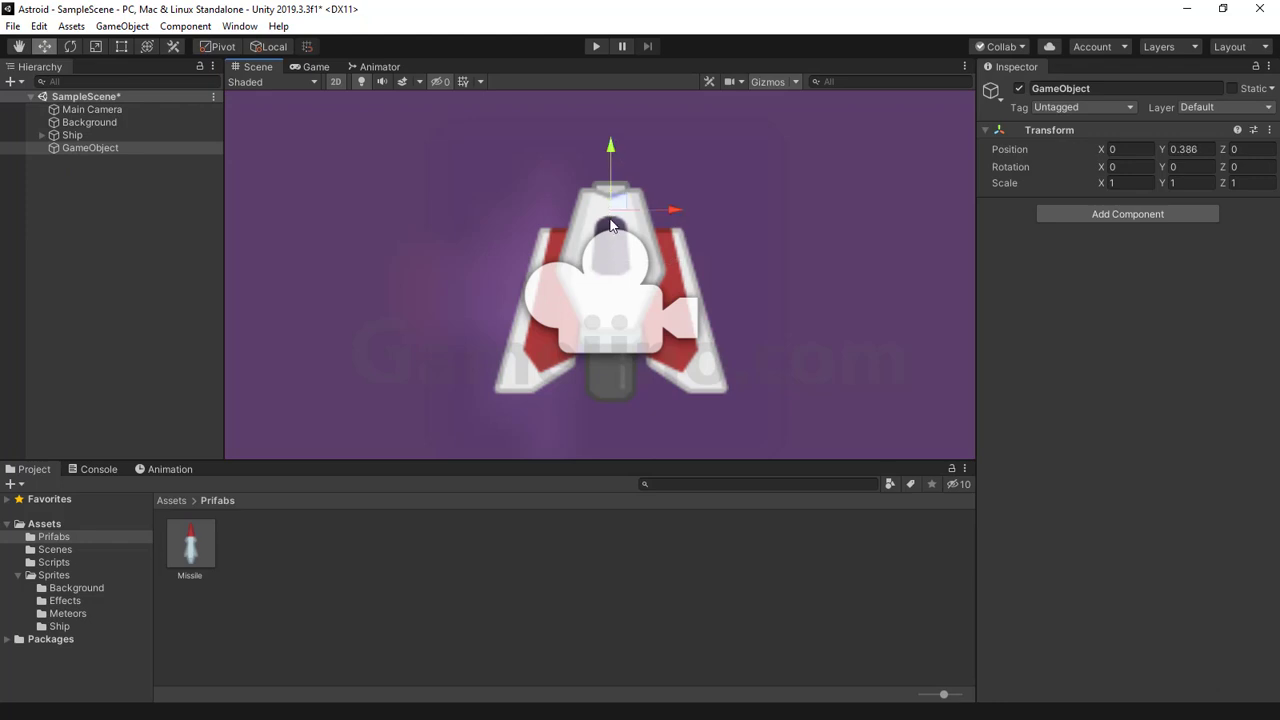
scroll(612, 222, down, 1)
- Position the empty object at Y 0.2 on the ship's nose, using a temporary Missile as a guide
drag(190, 545, 117, 311)
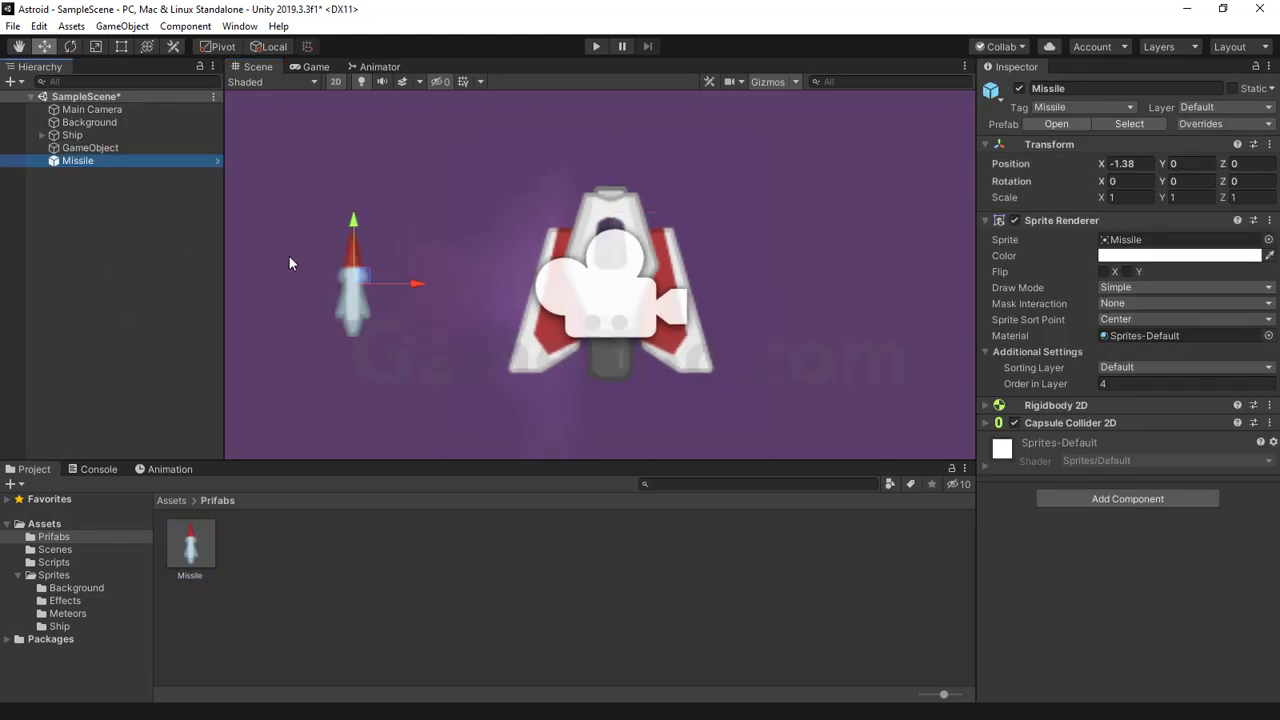
click(1269, 144)
click(1200, 163)
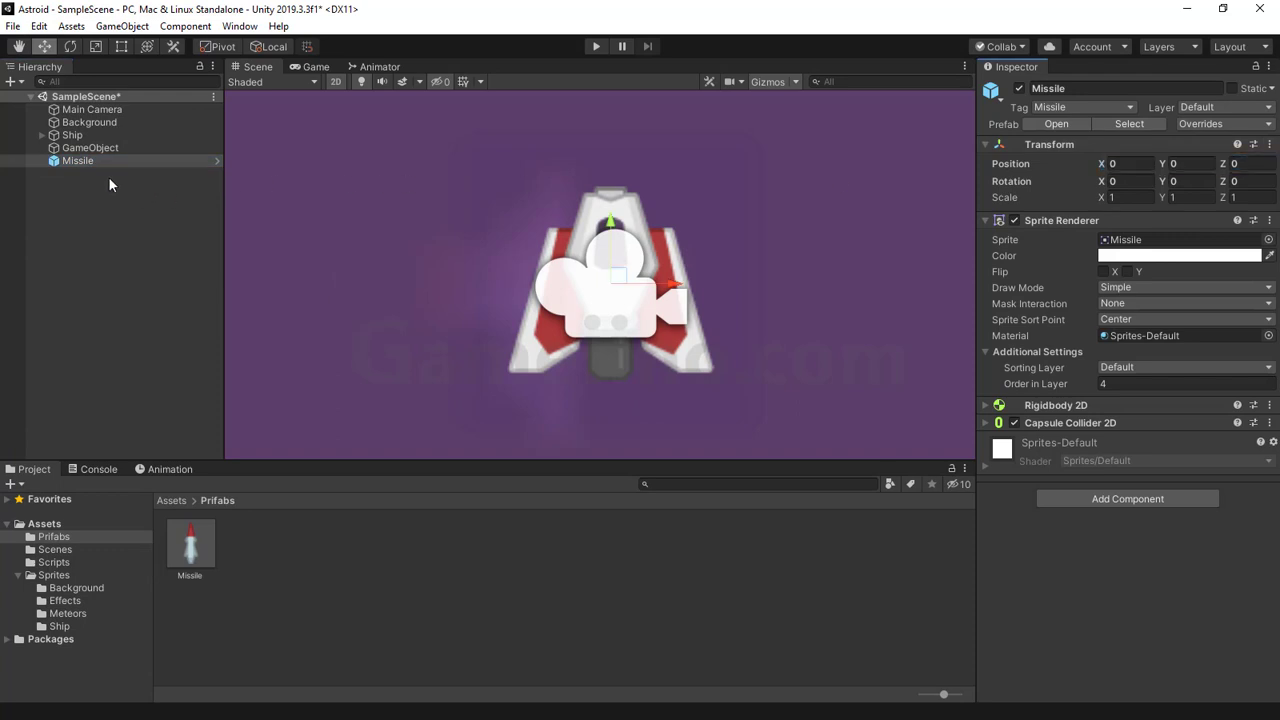
click(90, 147)
click(1269, 132)
click(1137, 147)
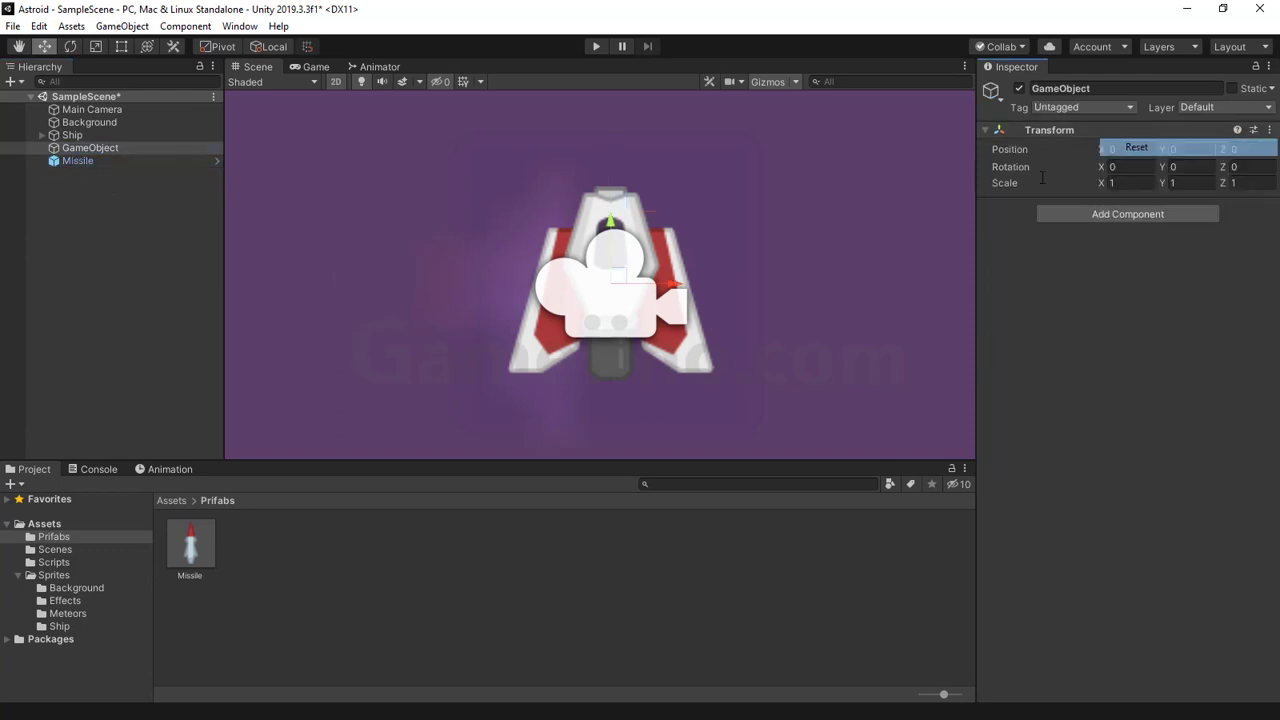
ctrl+click(85, 160)
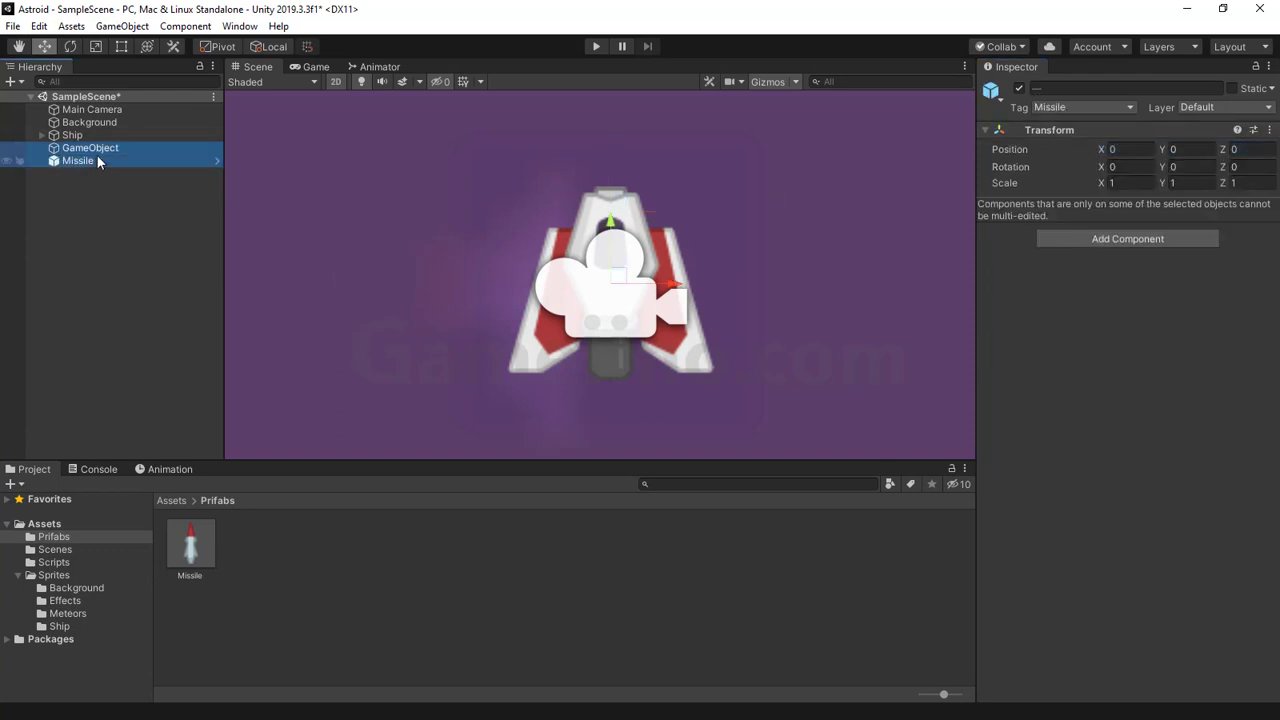
drag(614, 226, 621, 162)
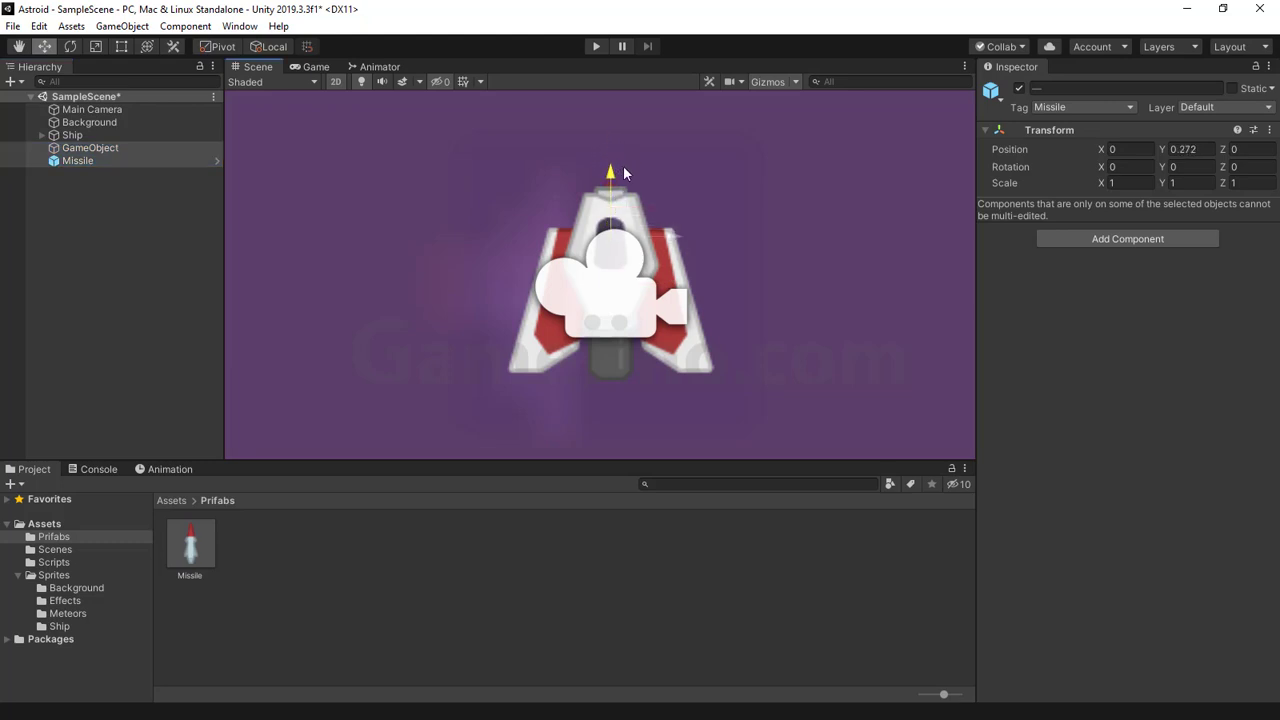
drag(620, 162, 622, 179)
double_click(1190, 149)
text(0.2)
click(72, 162)
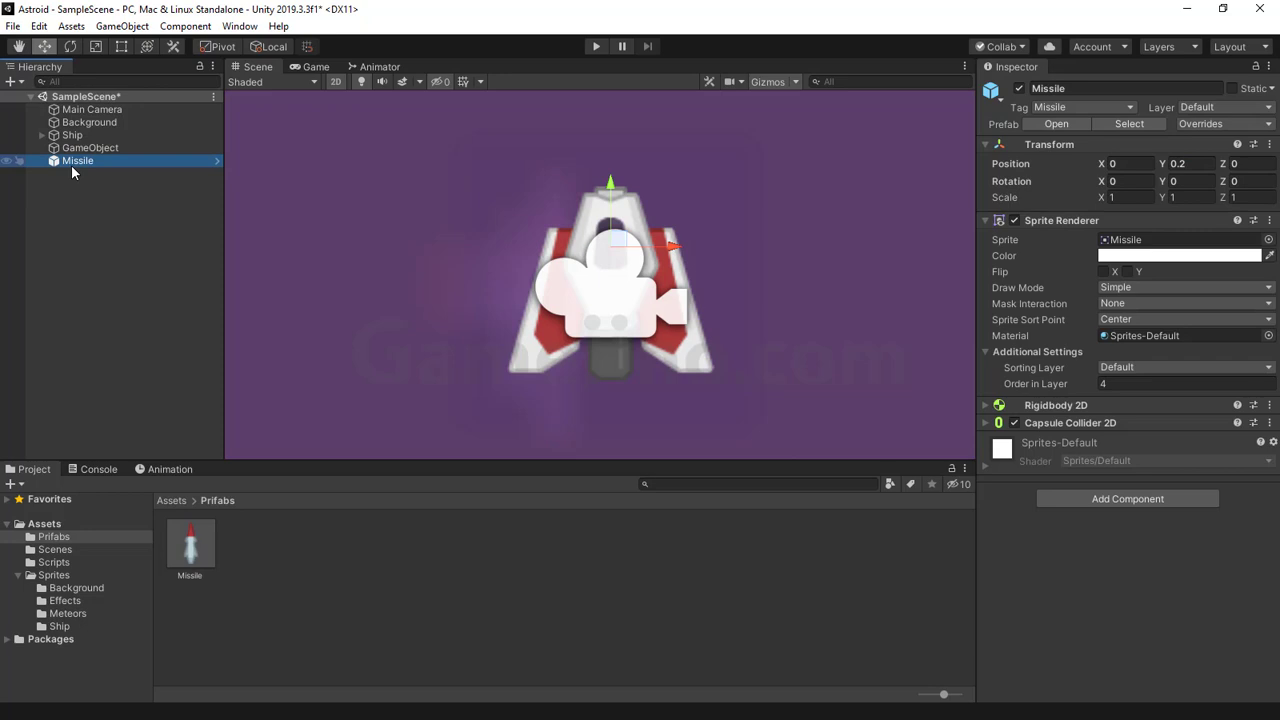
key(Delete)
- Rename the empty object Spawn Area and parent it under the Ship
click(90, 149)
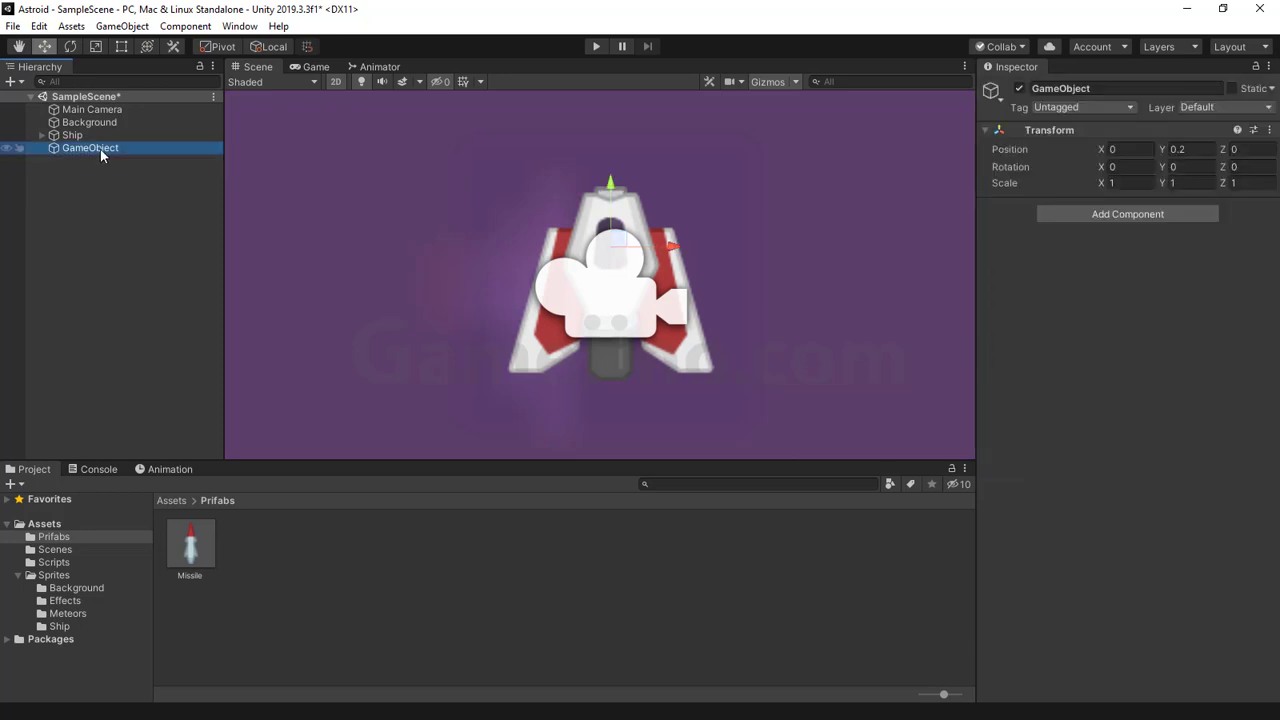
click(1073, 88)
text(Spa)
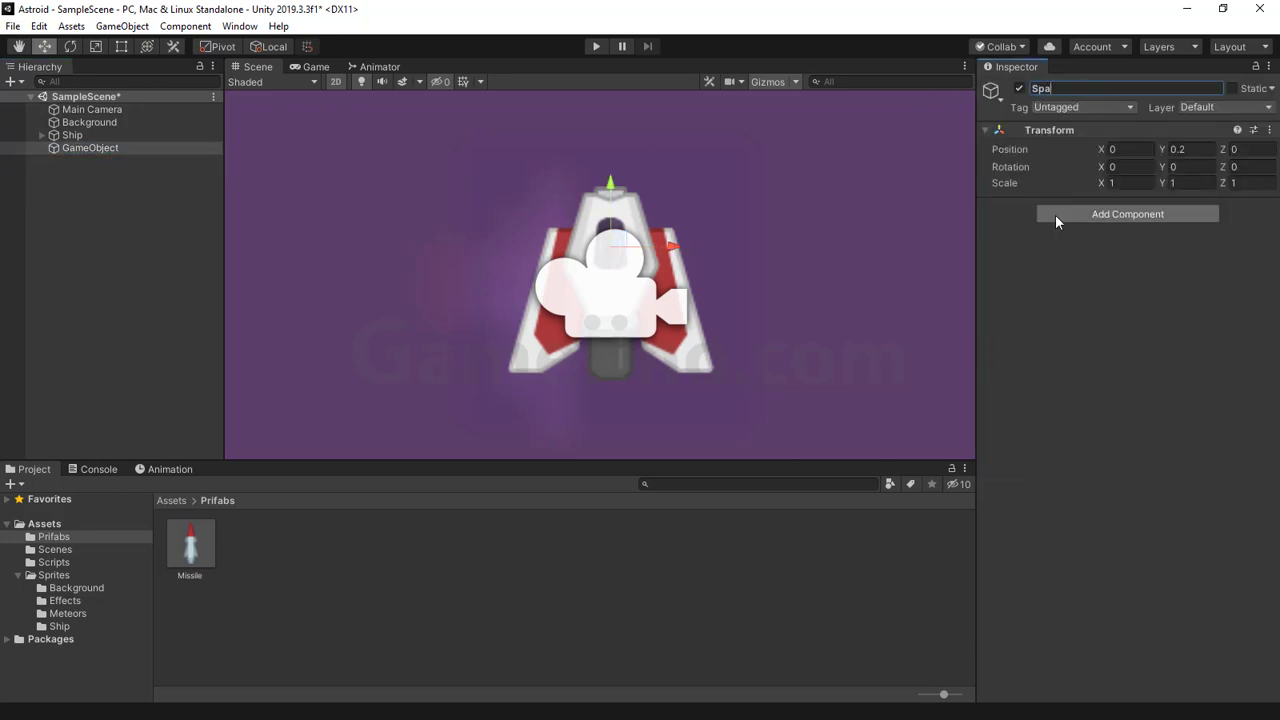
text(wn)
text( Area)
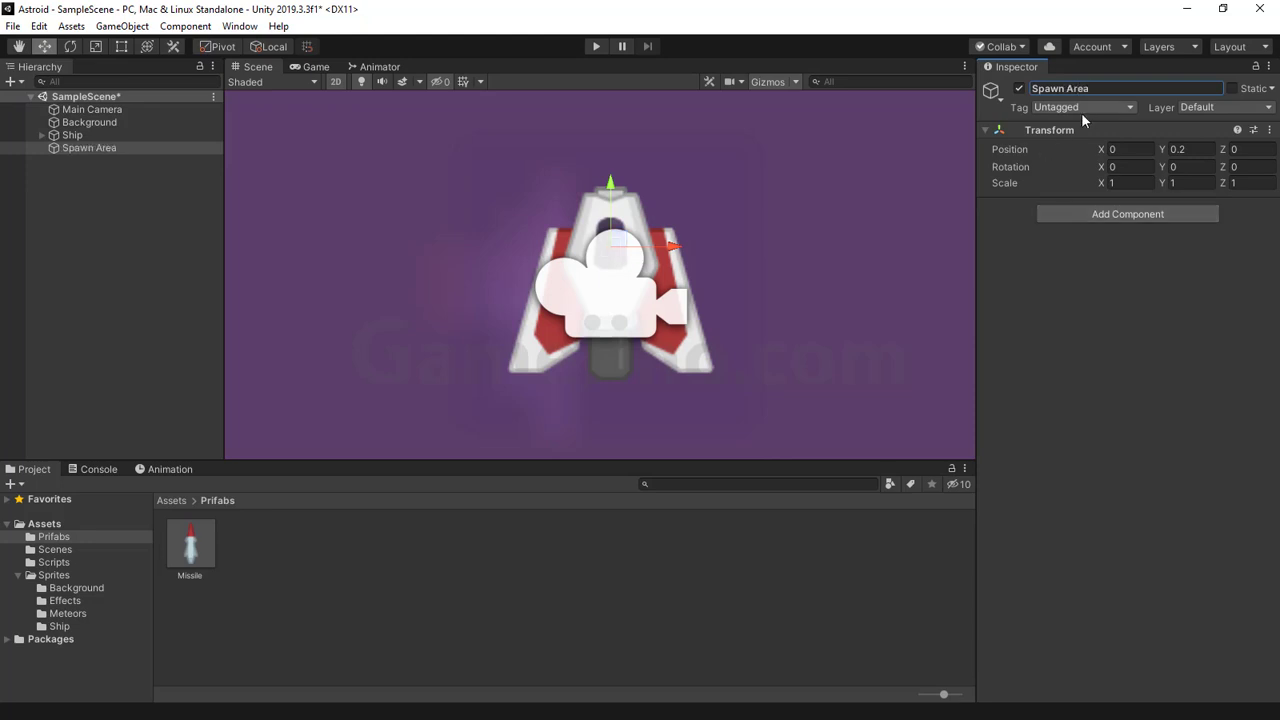
drag(98, 150, 66, 140)
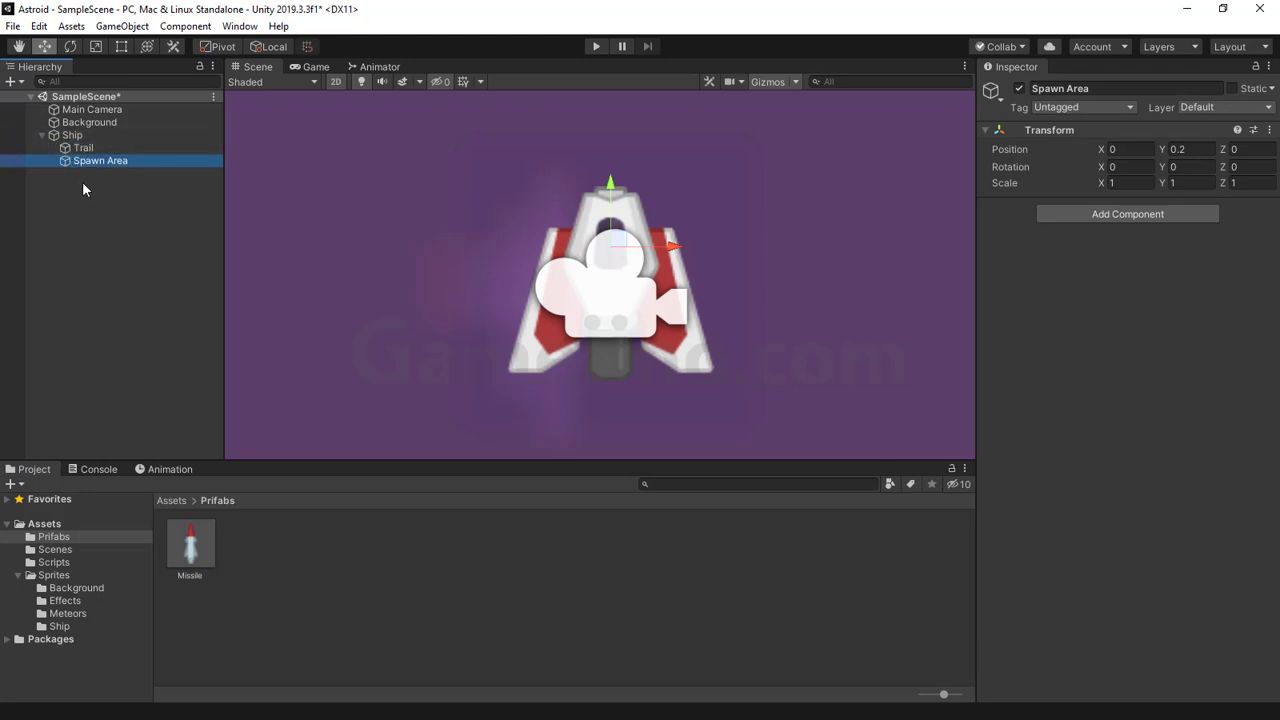
click(84, 170)
click(75, 134)
- Assign Spawn Area to the Ship Controller's Spawn Area slot
mouse_move(94, 161)
mouse_down()
mouse_move(968, 537)
mouse_move(1140, 485)
mouse_up()
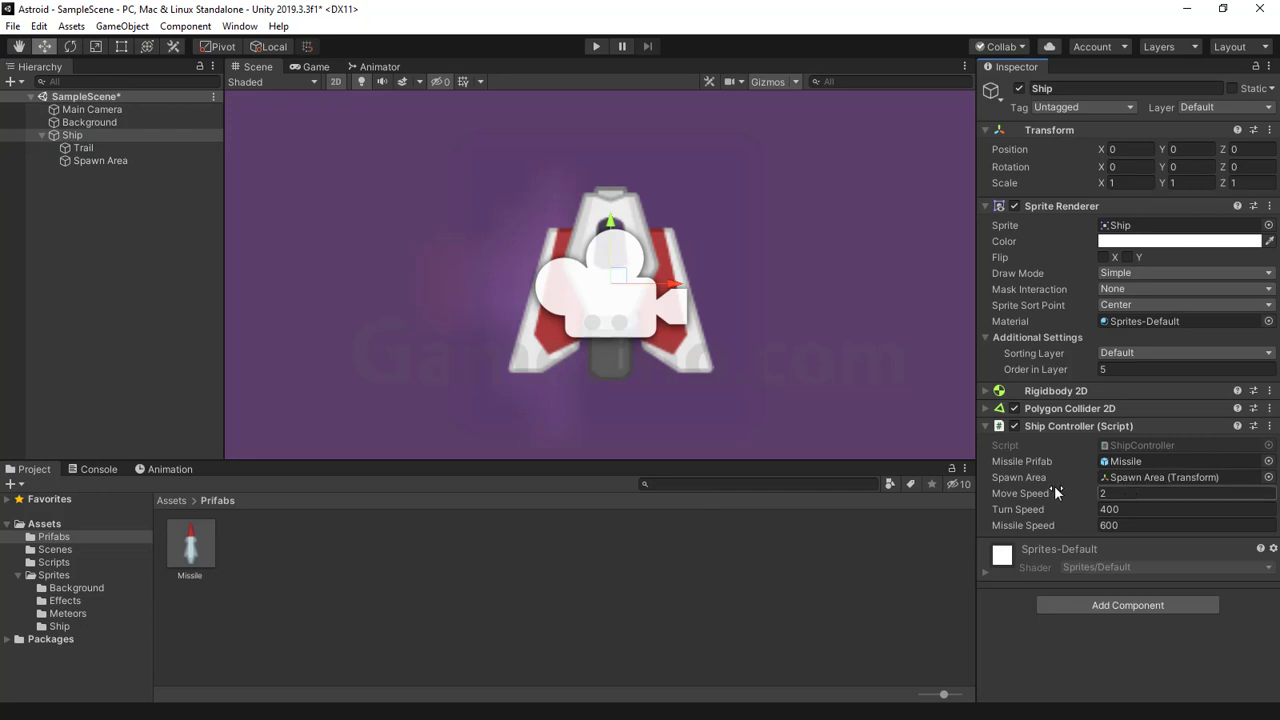
scroll(573, 436, down, 3)
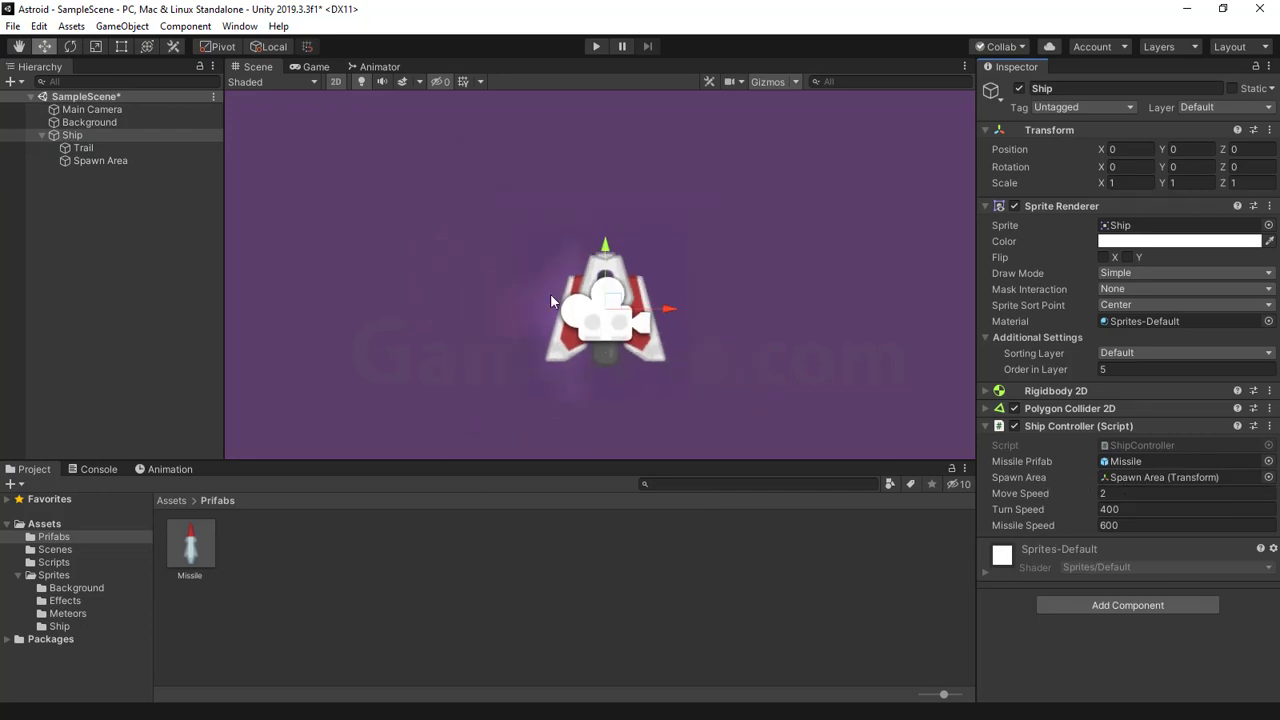
scroll(557, 300, down, 3)
scroll(590, 320, down, 2)
- Play-test the game, firing a missile with Space, then stop playing
click(596, 46)
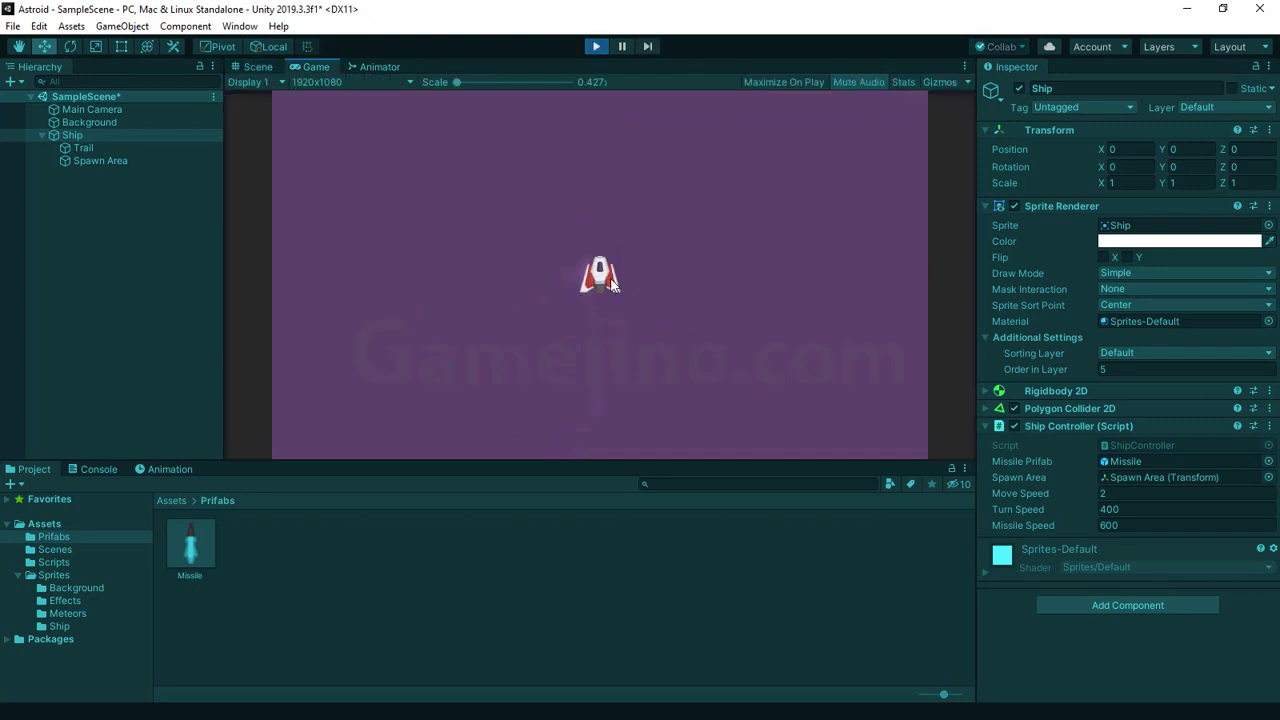
key(space)
key(space)
key(space)
click(100, 160)
click(256, 66)
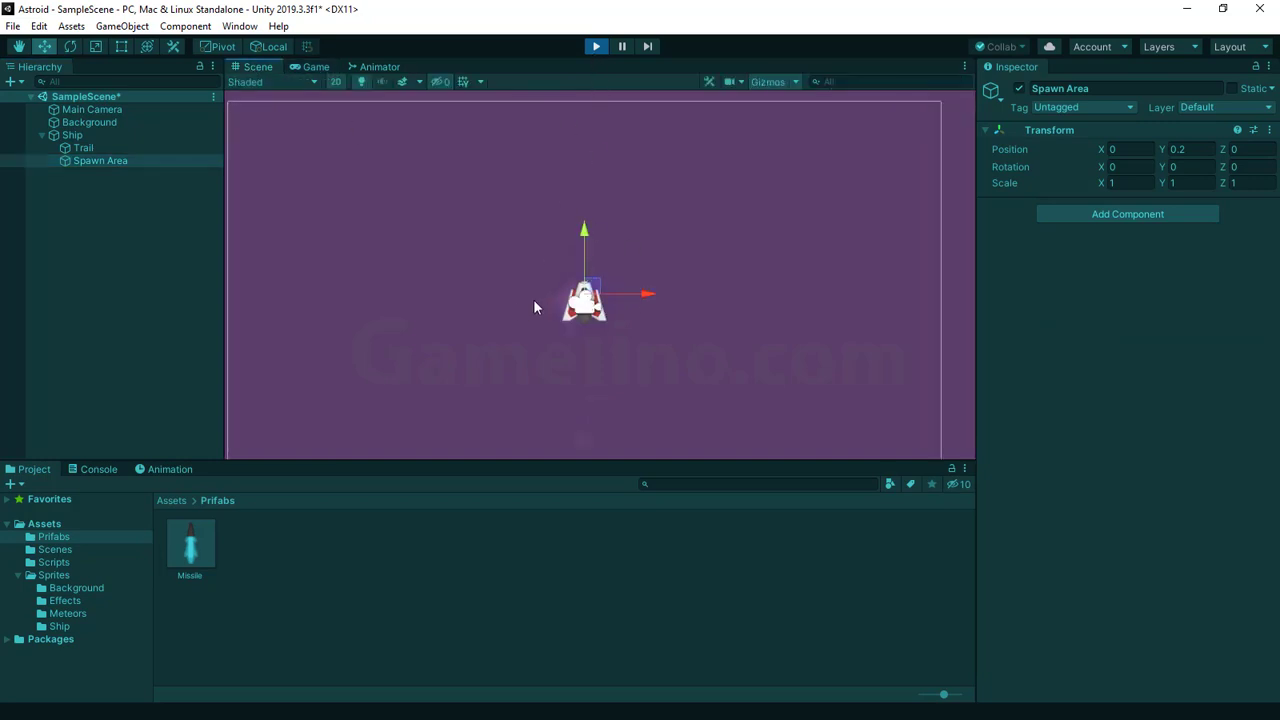
click(598, 48)
click(199, 557)
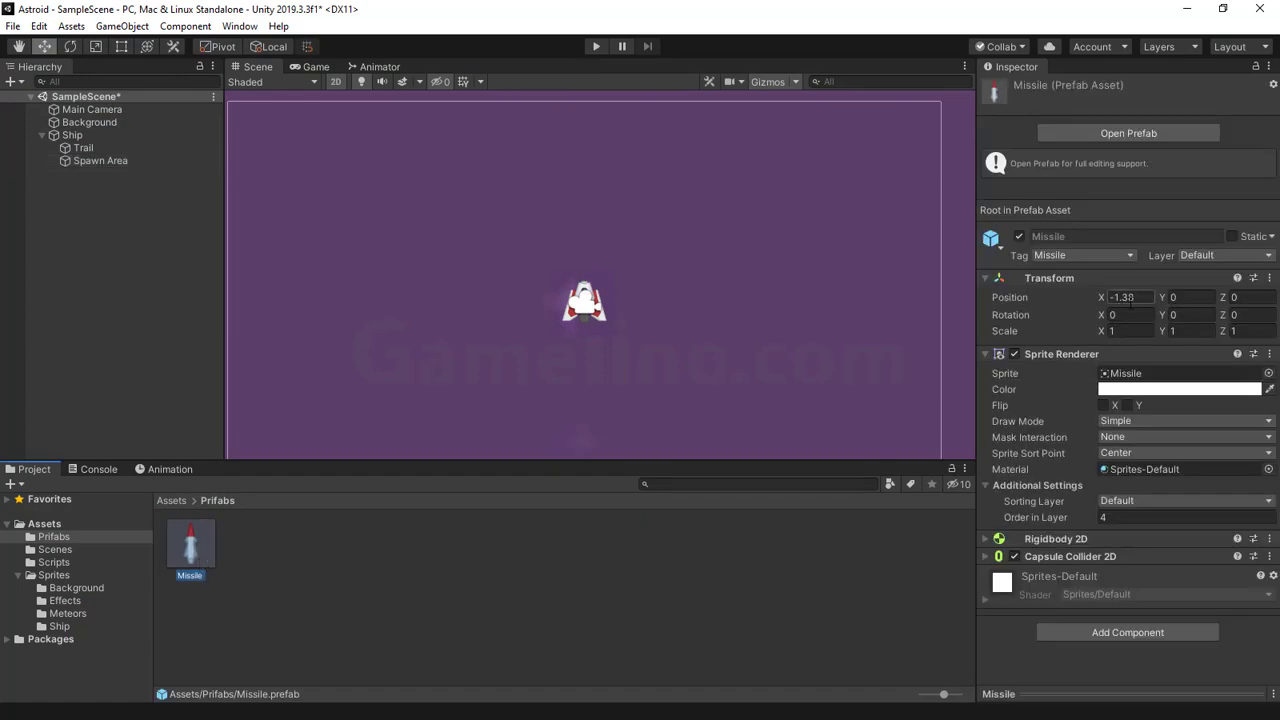
- Reset the Missile prefab's Transform to 0, 0, 0 and play-test firing missiles with Space
click(1269, 278)
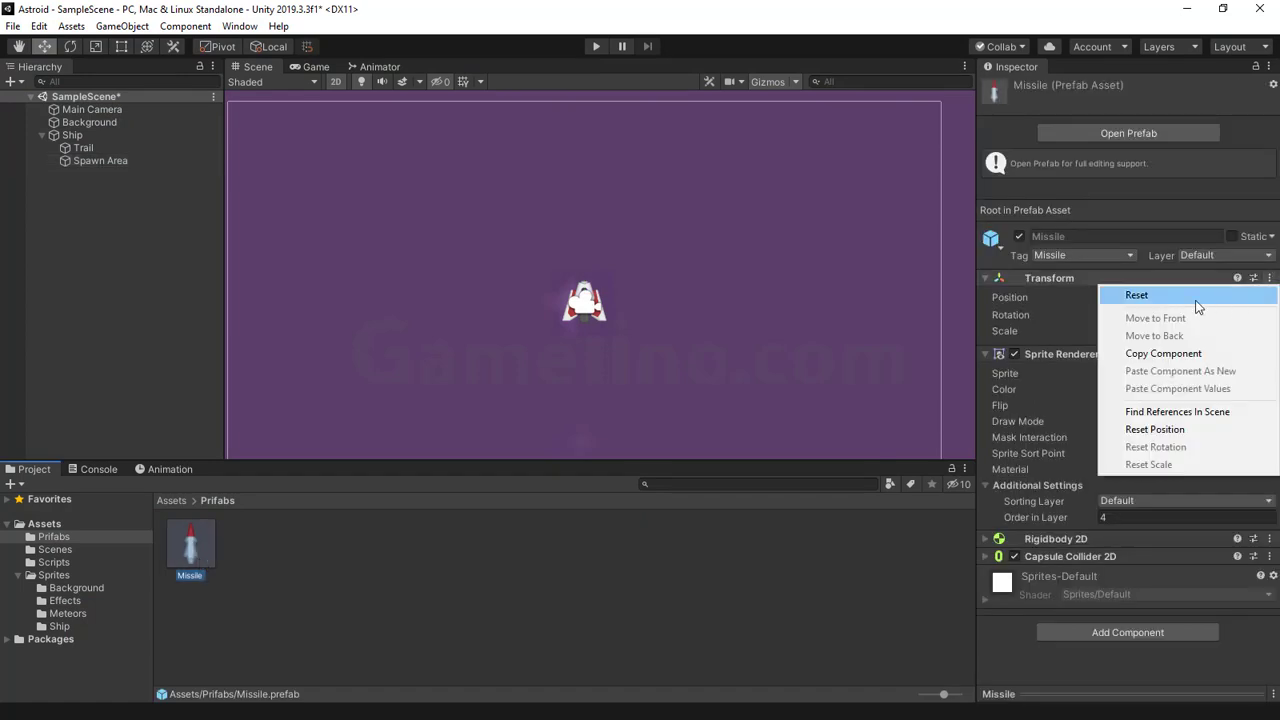
click(1197, 298)
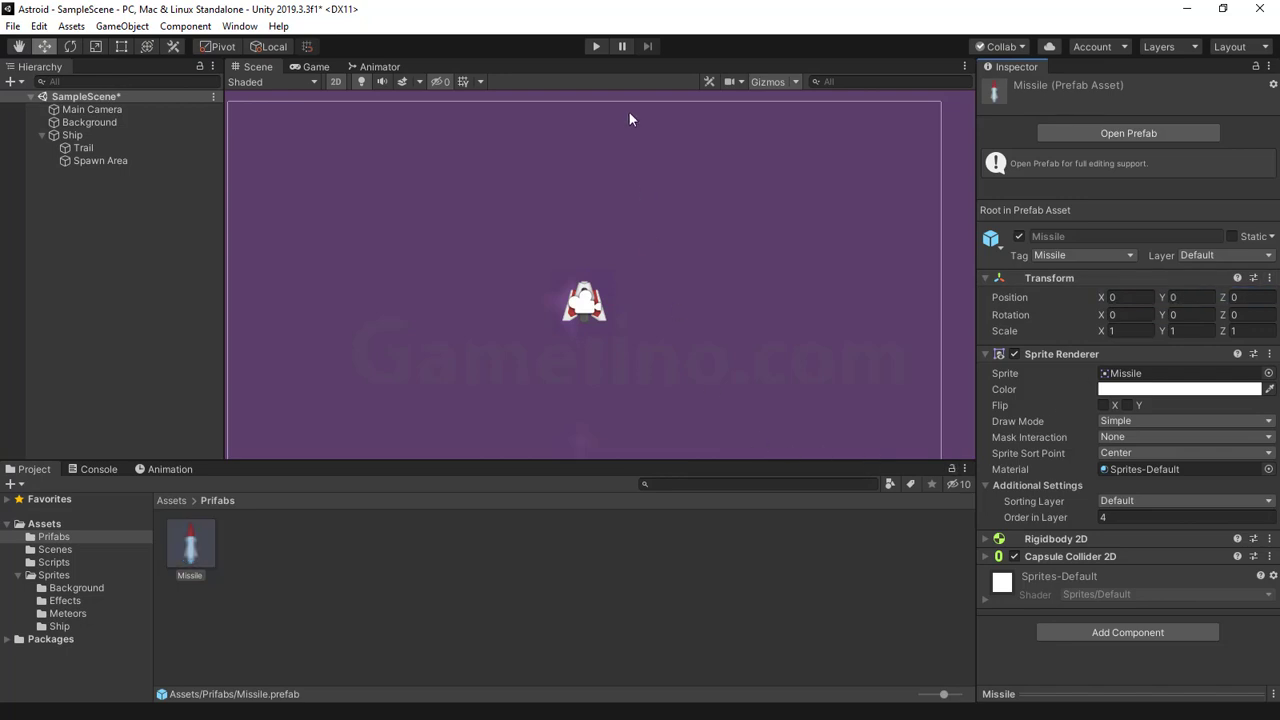
click(597, 47)
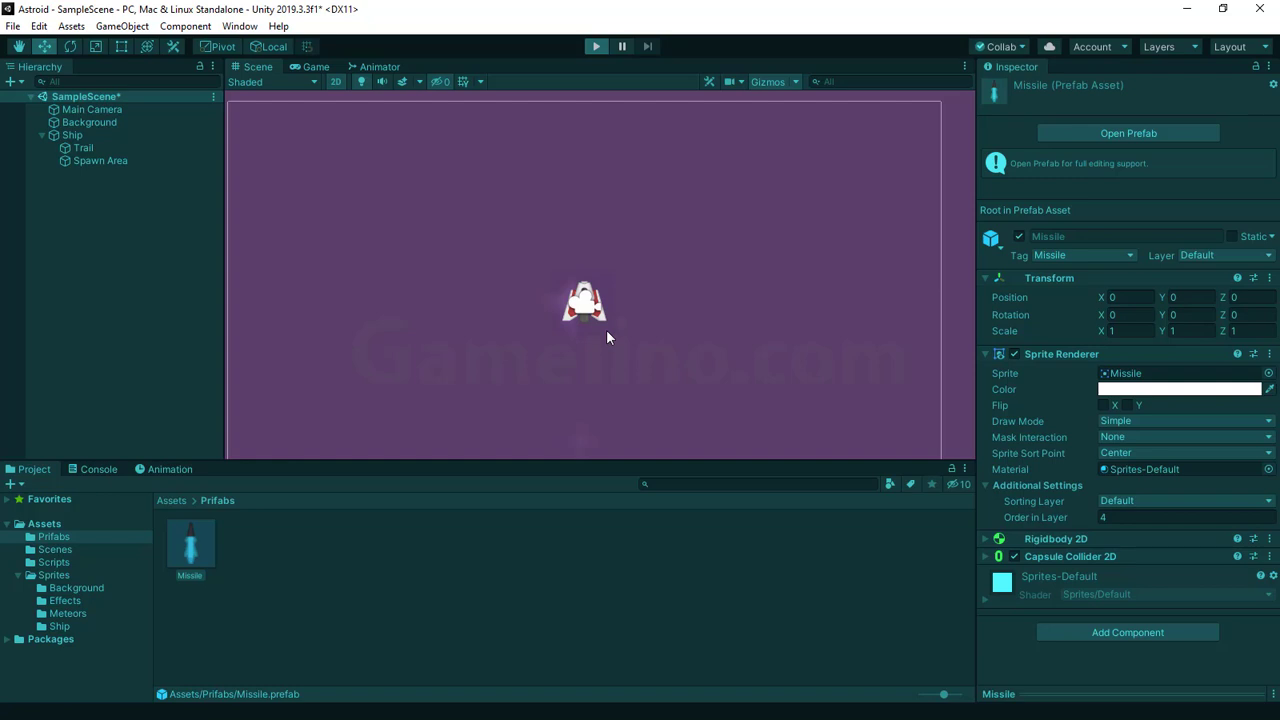
key(space)
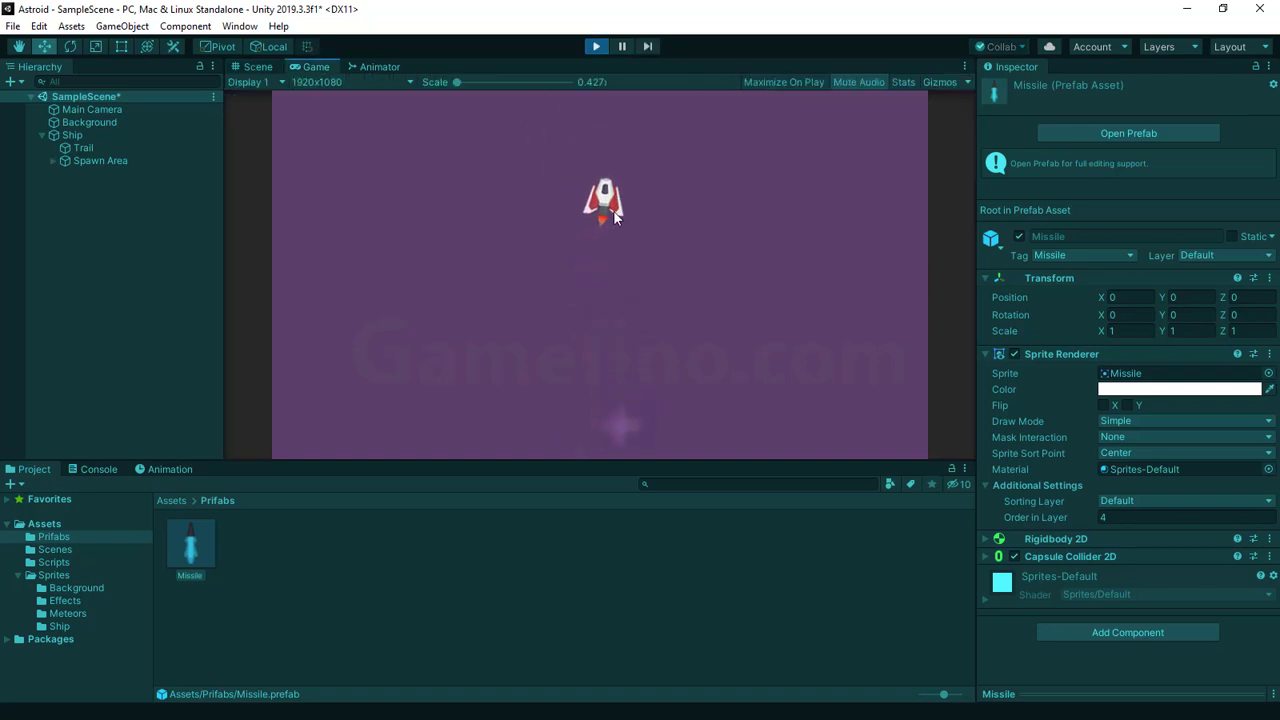
key(space)
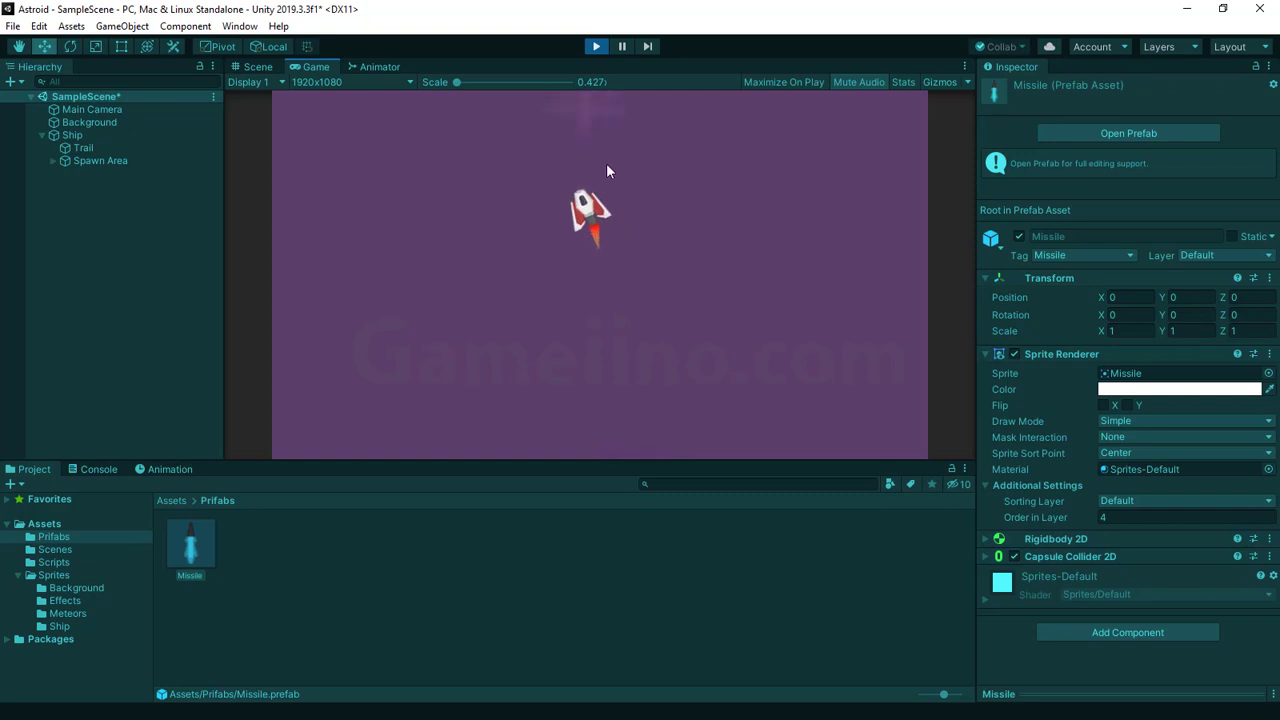
click(597, 45)
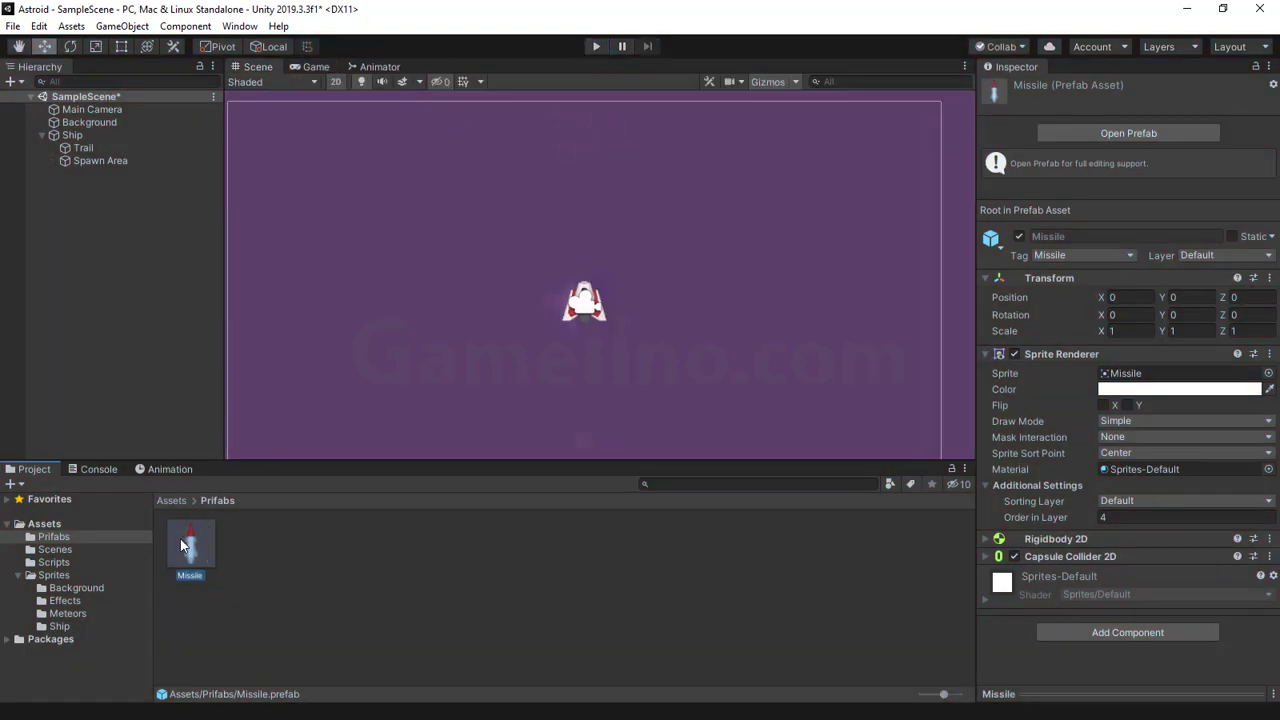
- Enable Is Trigger on the Missile prefab's Capsule Collider 2D, then select Ship in the Hierarchy
click(1014, 556)
scroll(1060, 545, down, 3)
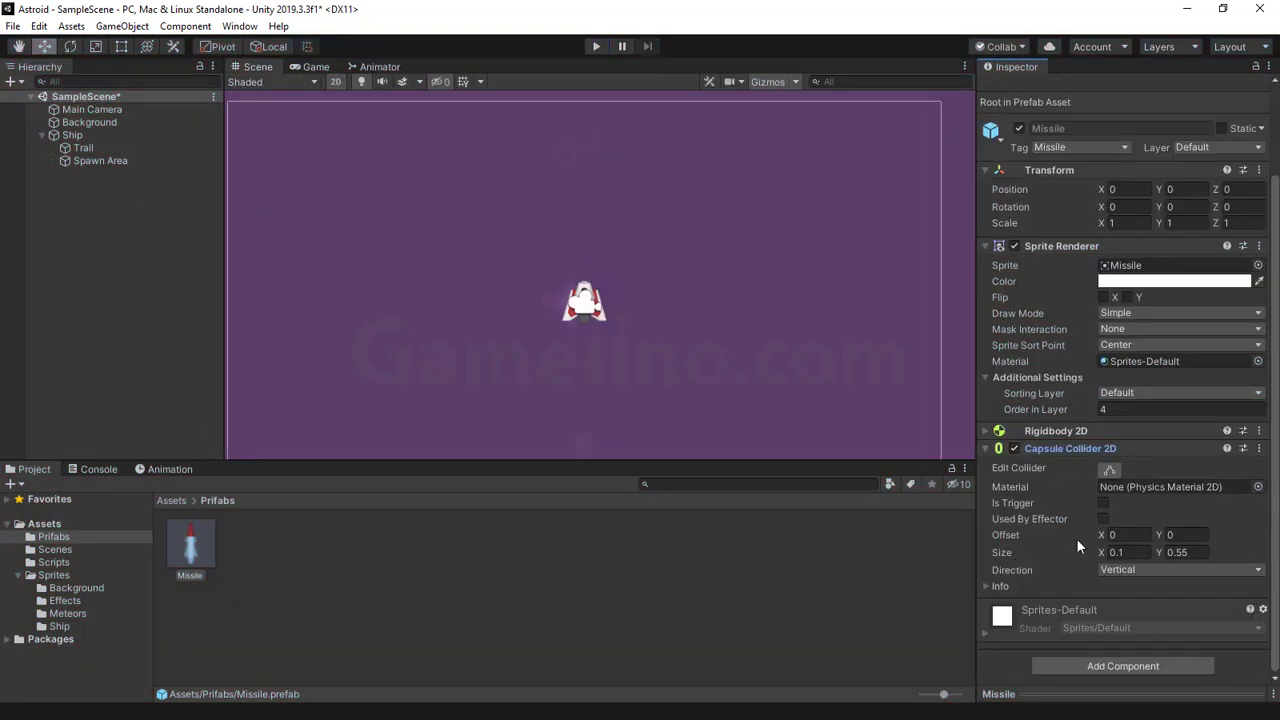
click(1104, 503)
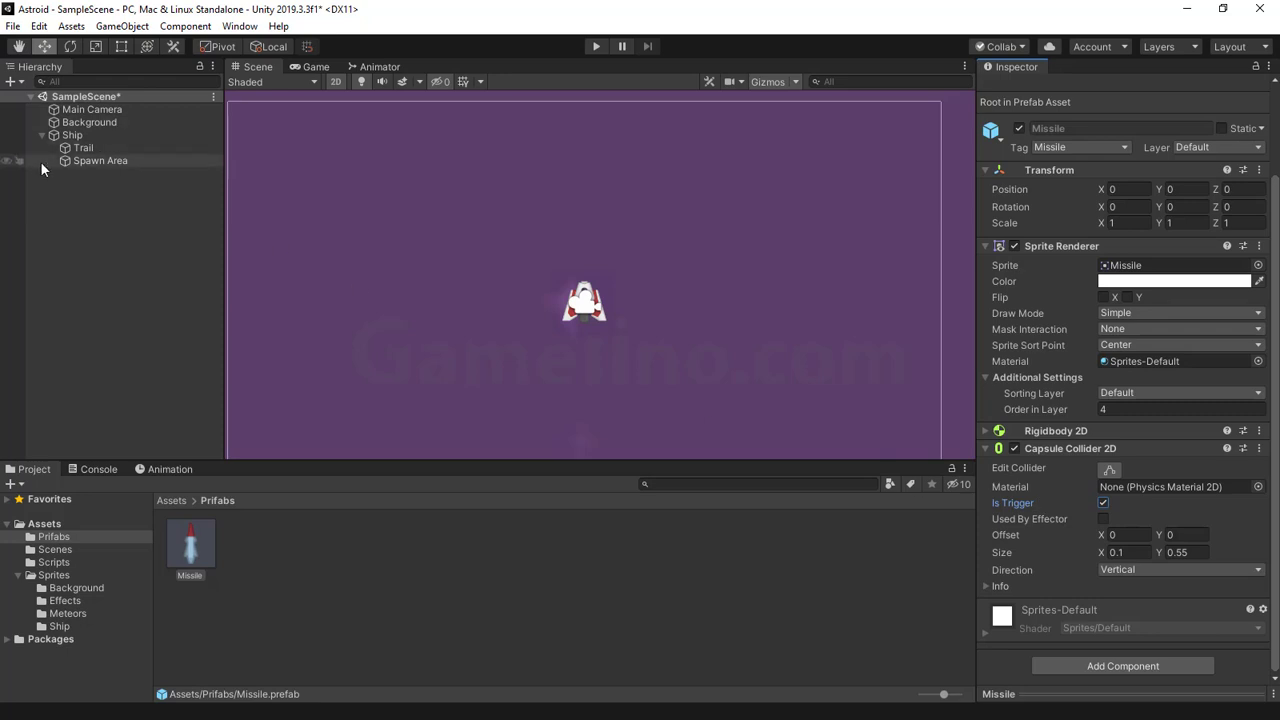
click(73, 136)
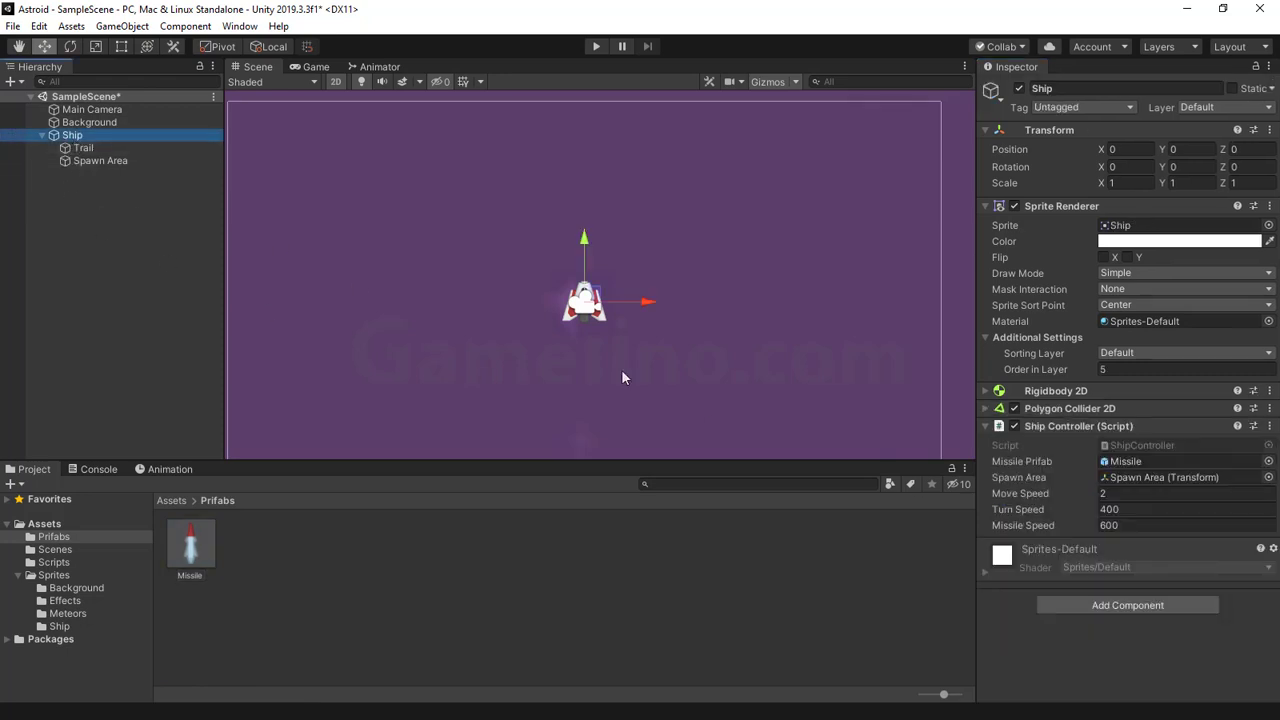
- Change line 32 of ShipController.cs to Input.GetKeyDown(KeyCode.Space) and save the script
double_click(1128, 445)
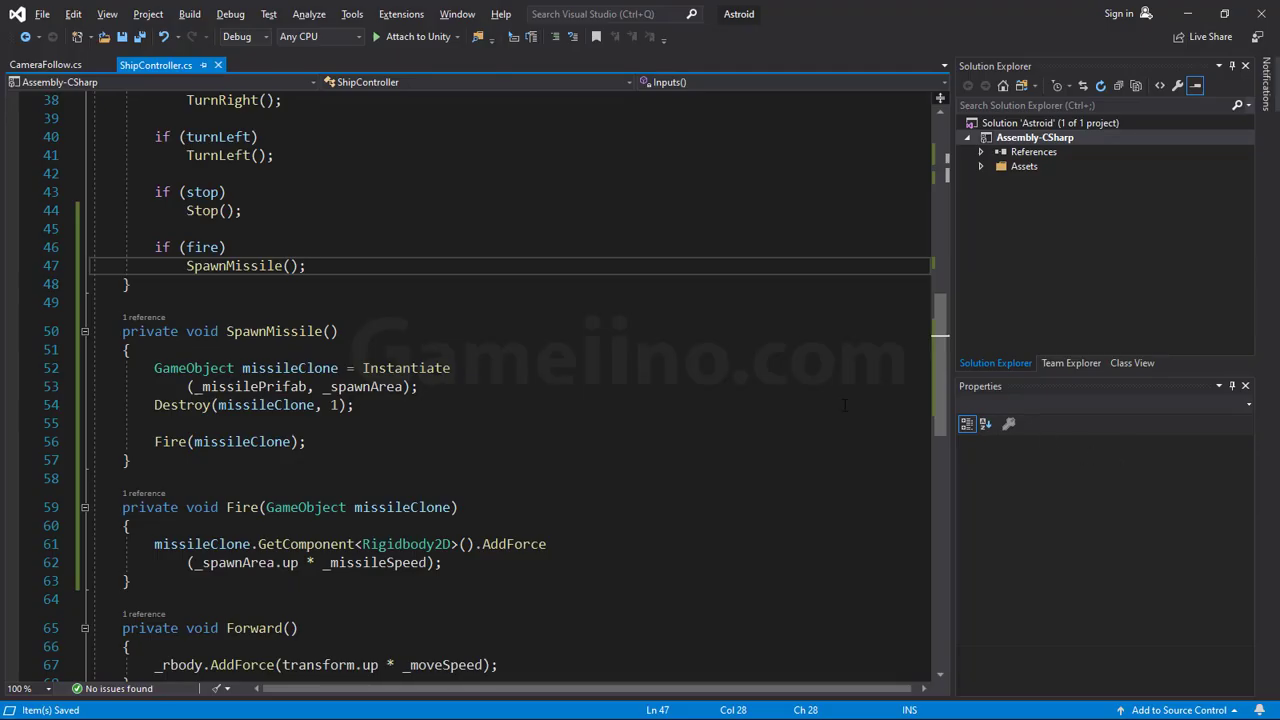
scroll(500, 380, up, 5)
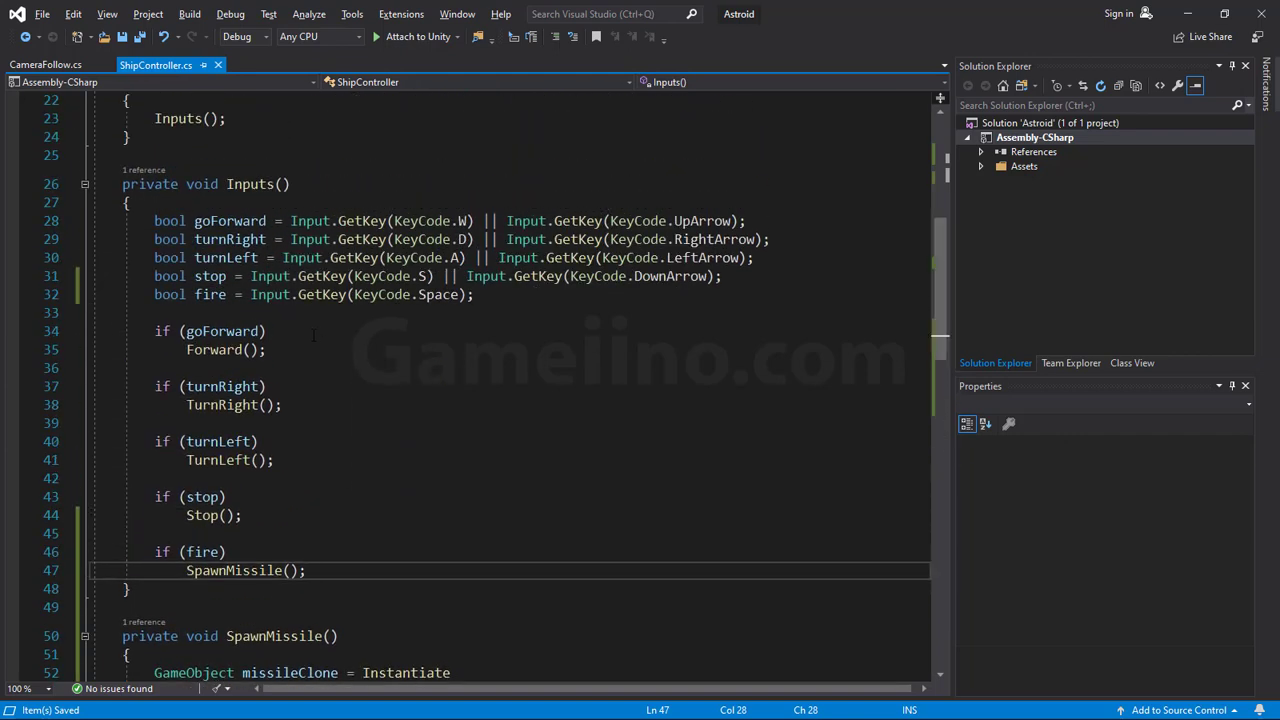
click(321, 294)
click(347, 294)
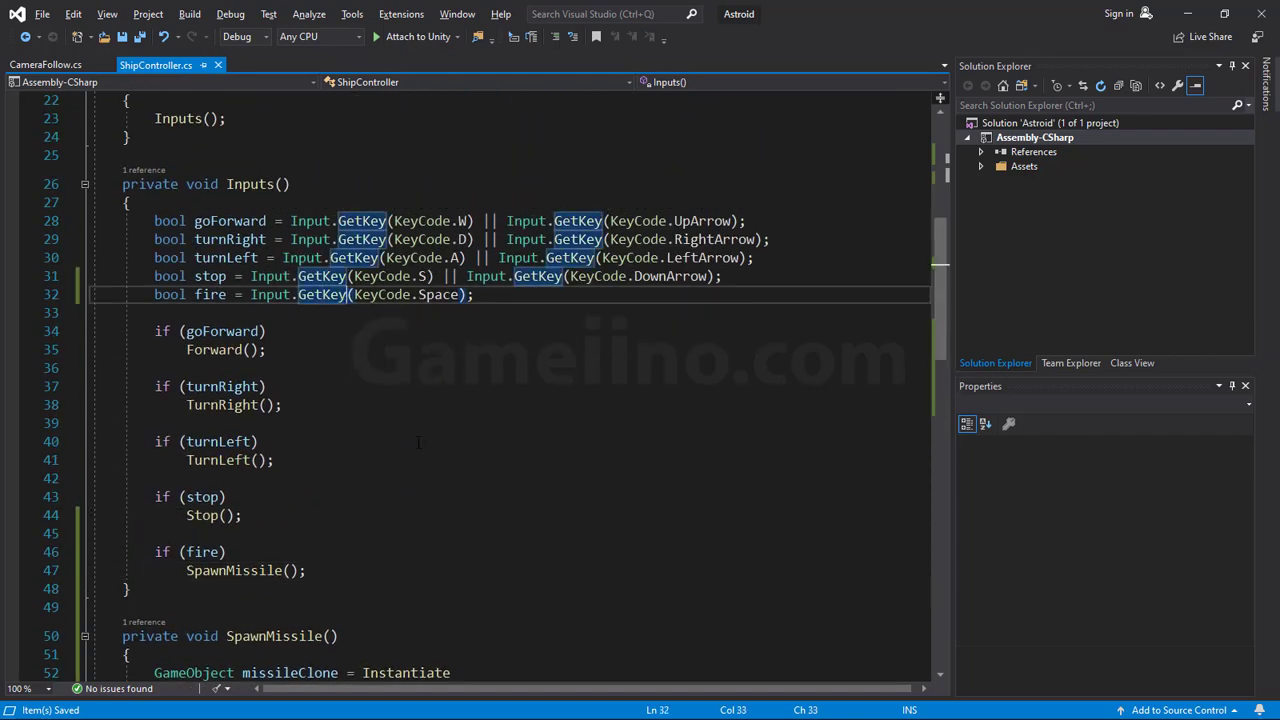
text(Down)
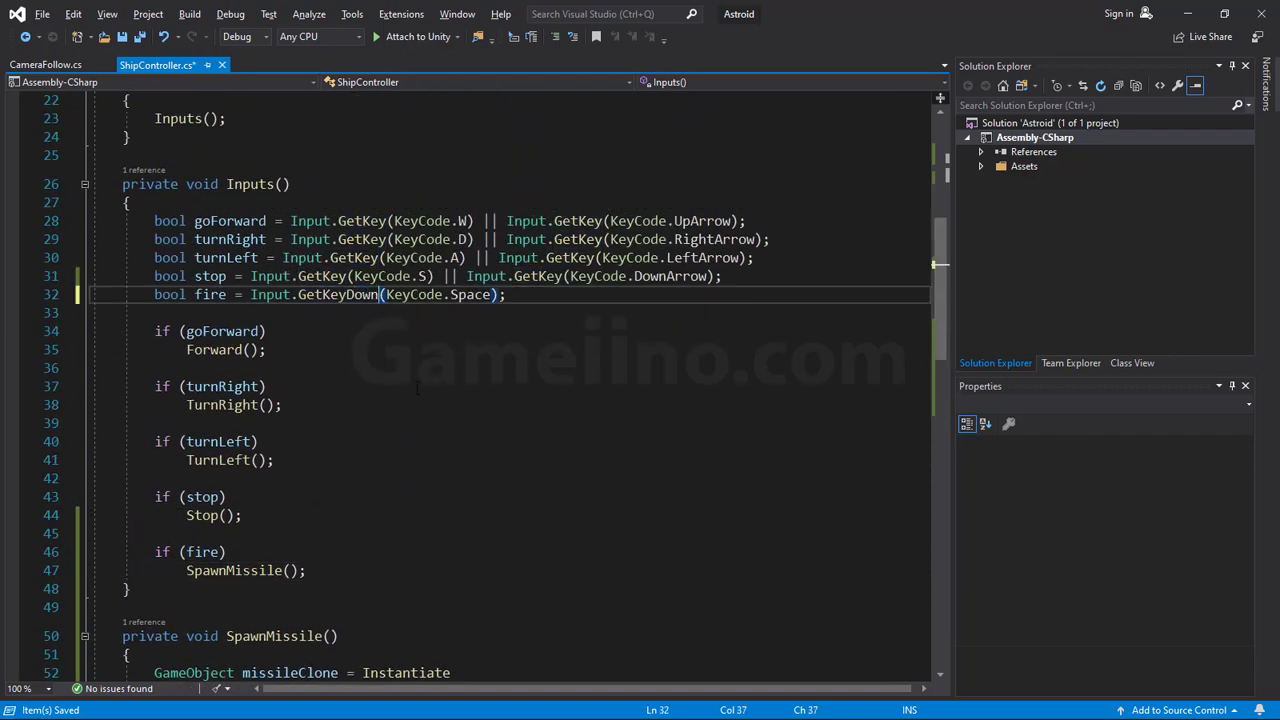
key(End)
key(ctrl+s)
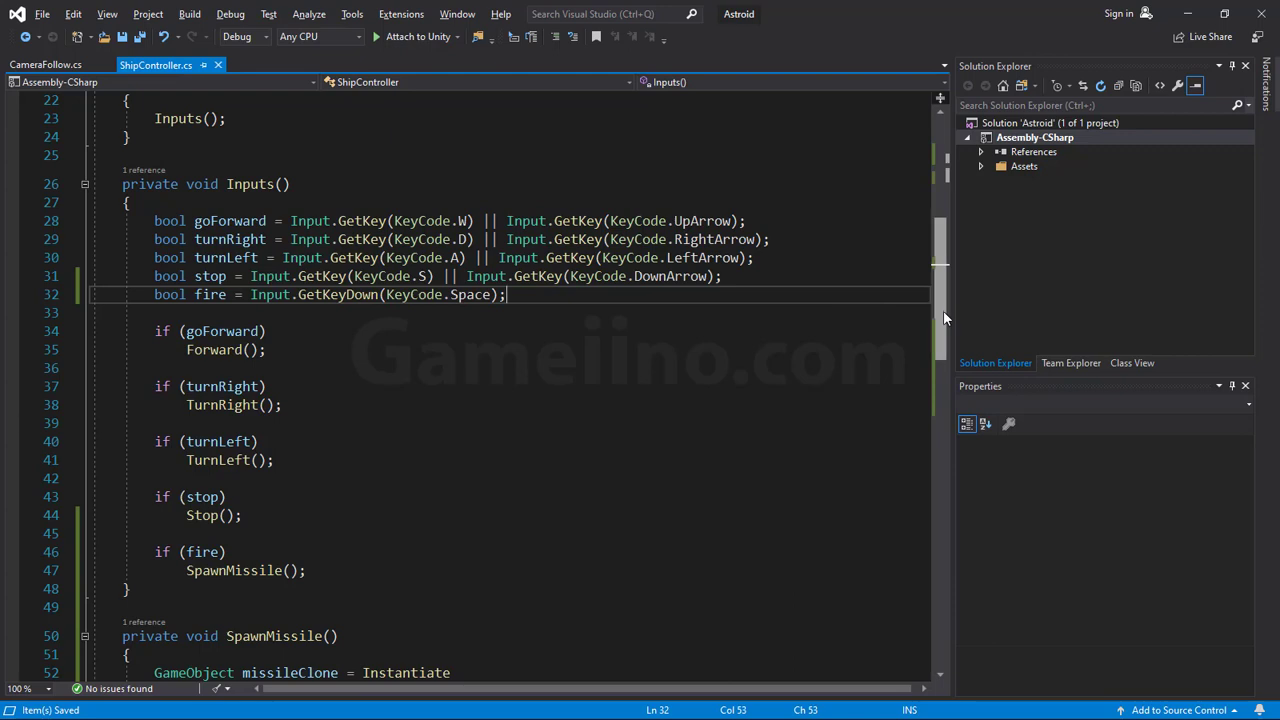
drag(946, 312, 940, 392)
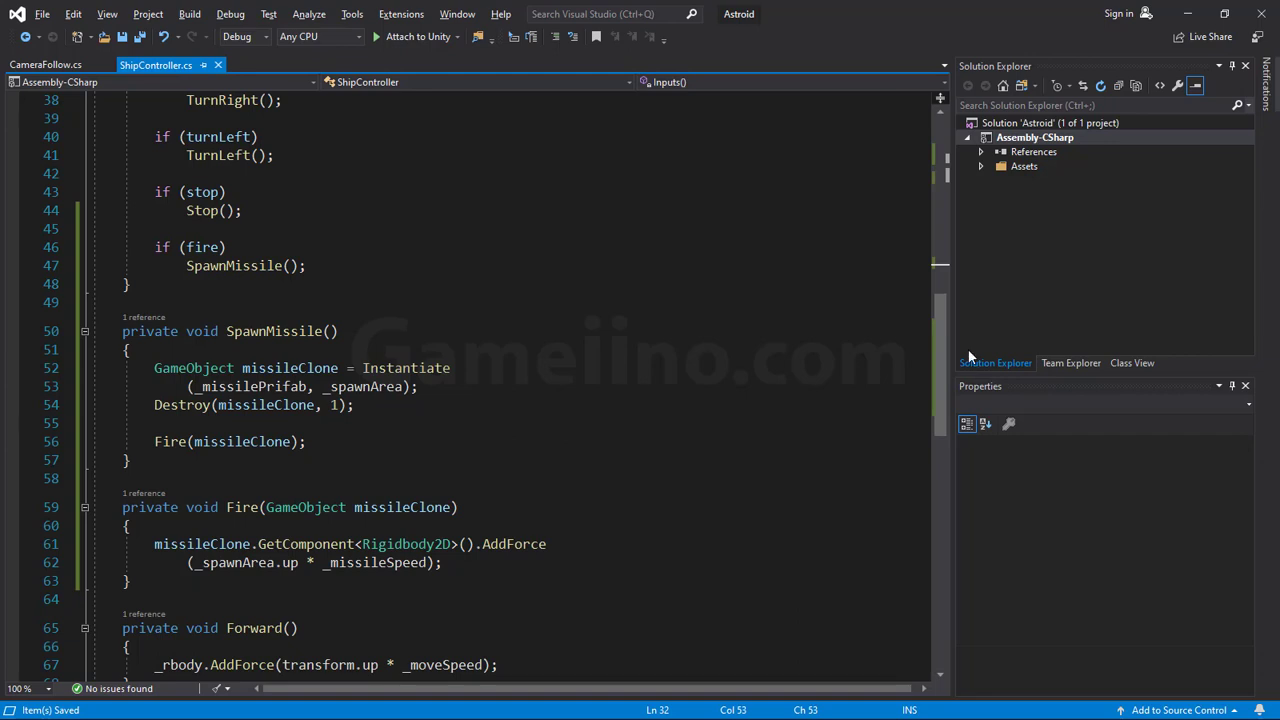
- Change Instantiate to (_missilePrifab, _spawnArea.position, _spawnArea.rotation), save, and return to Unity
click(405, 390)
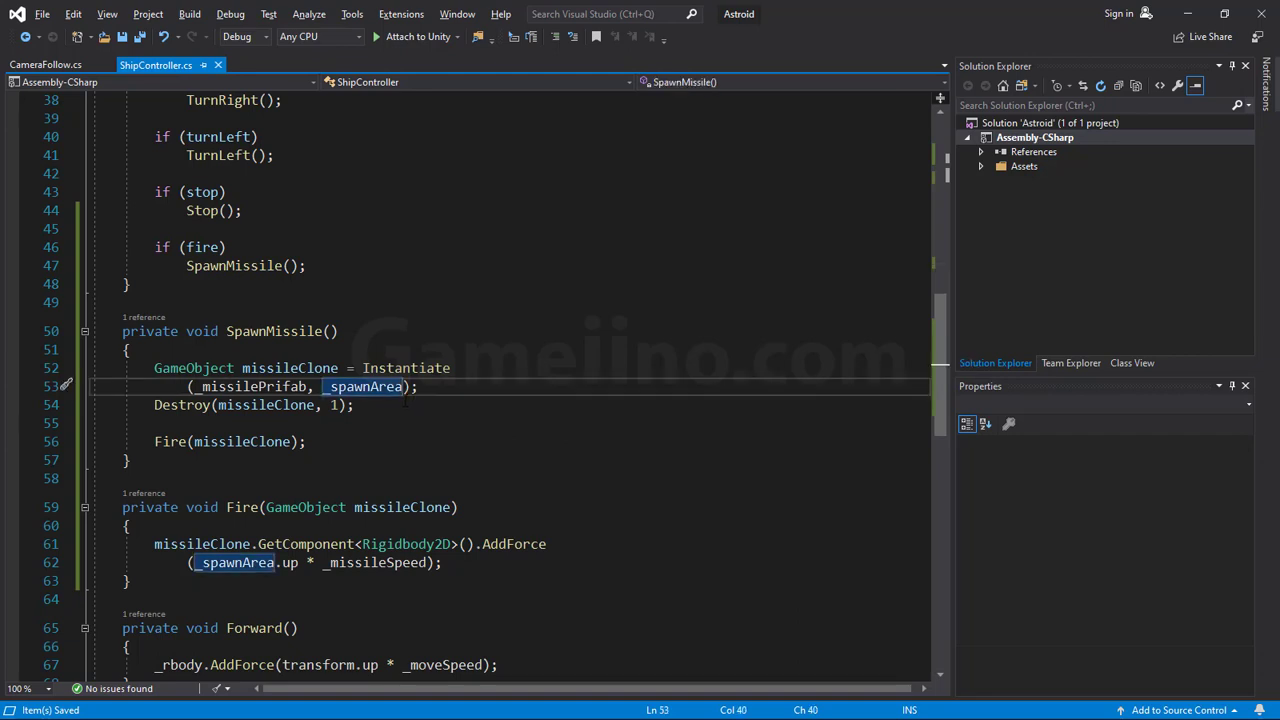
text(.pos)
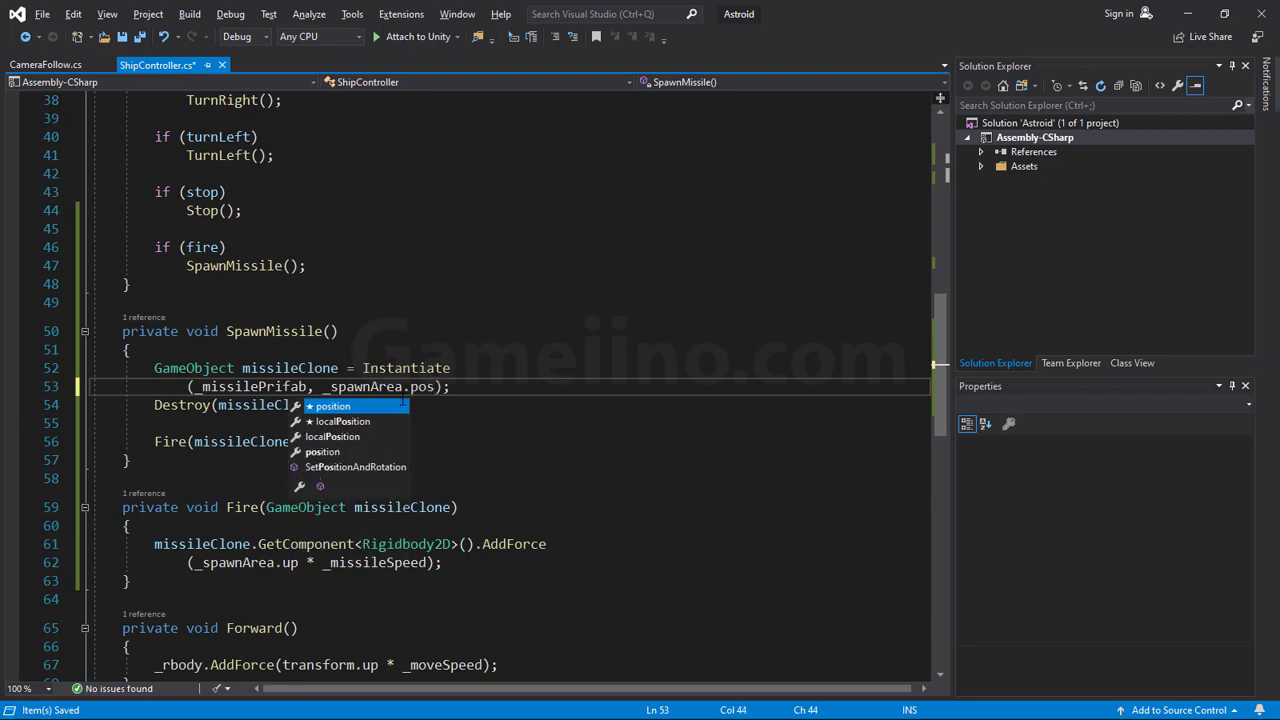
key(Tab)
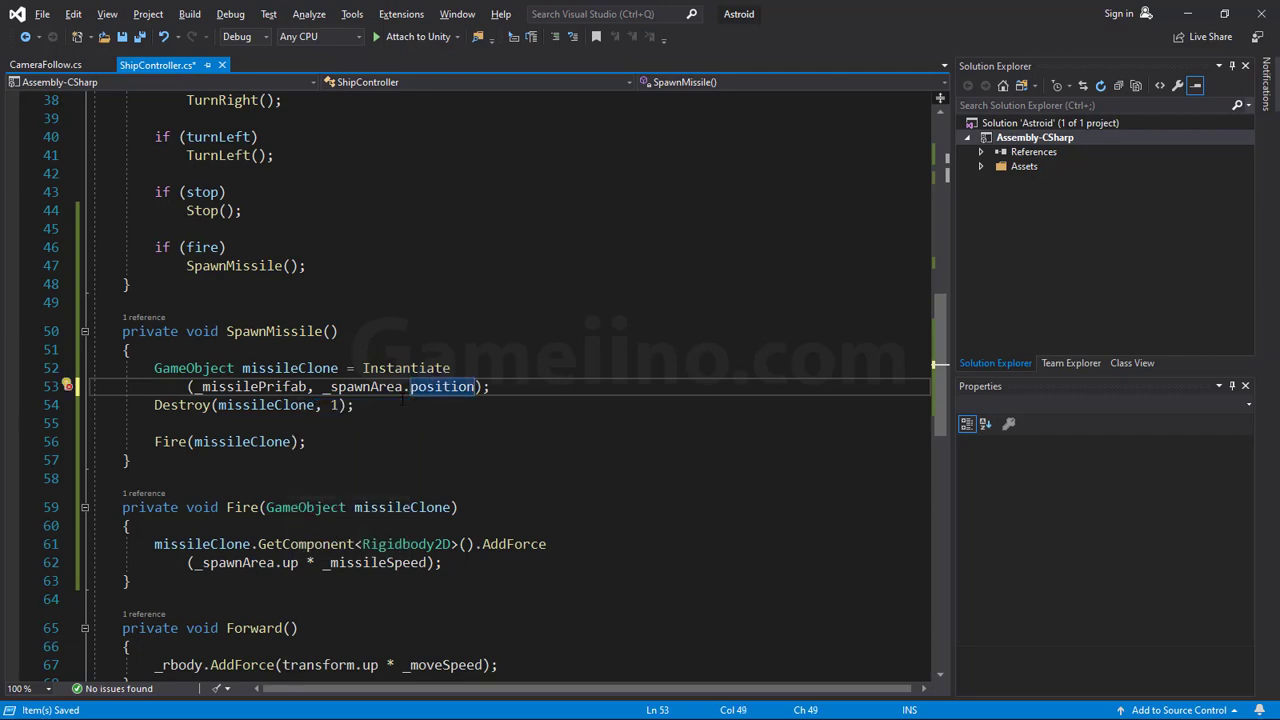
text(, _spa)
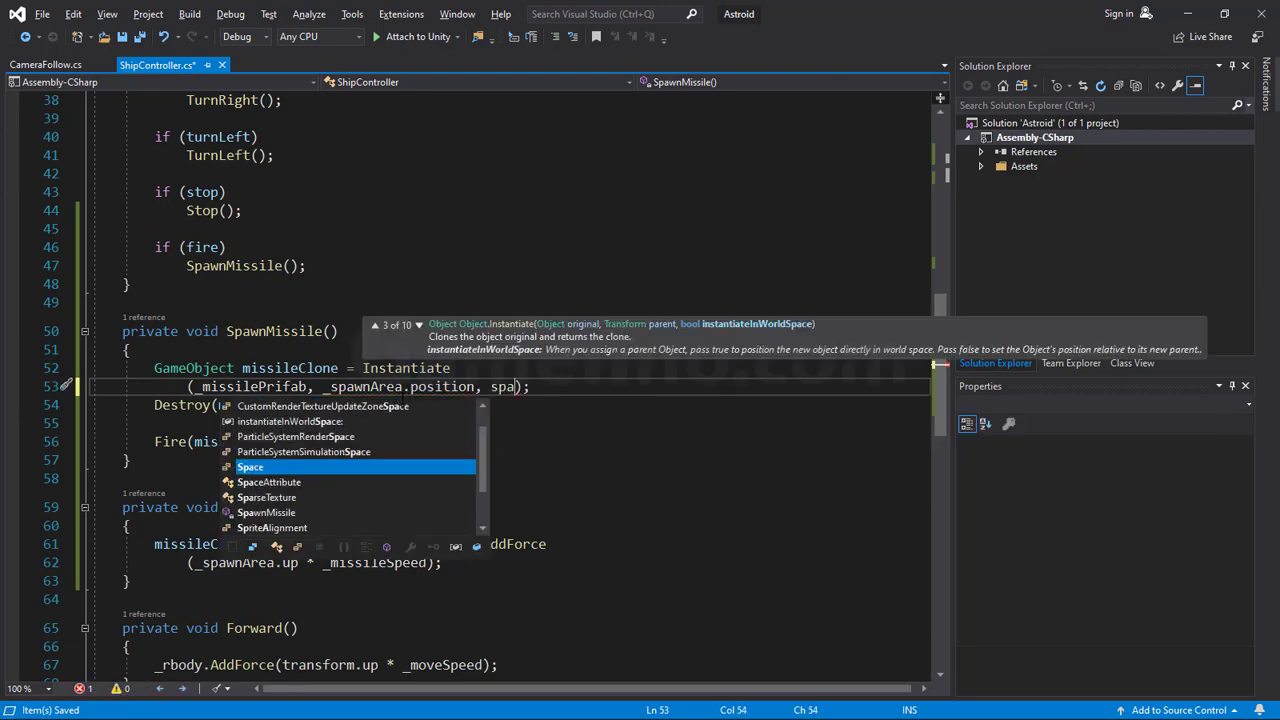
key(Tab)
key(BackSpace)
key(BackSpace)
key(BackSpace)
key(BackSpace)
key(BackSpace)
text(sp)
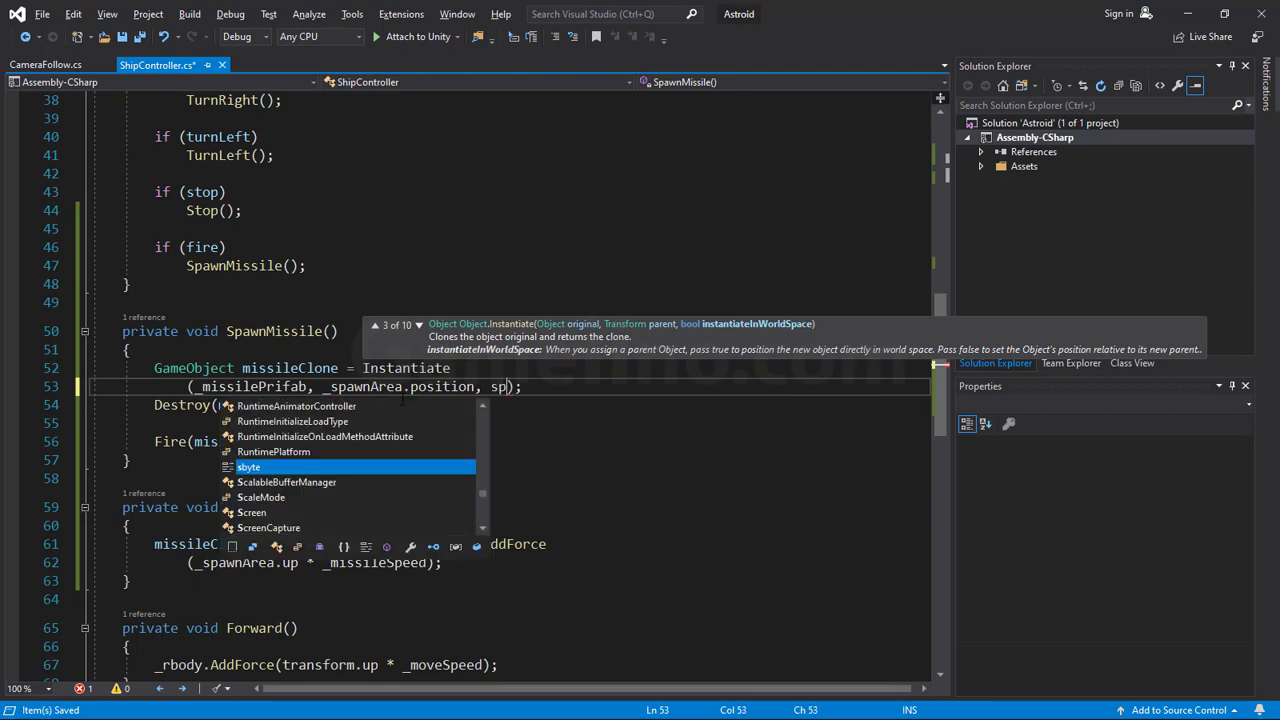
text(awn)
key(Down)
key(Tab)
text(.)
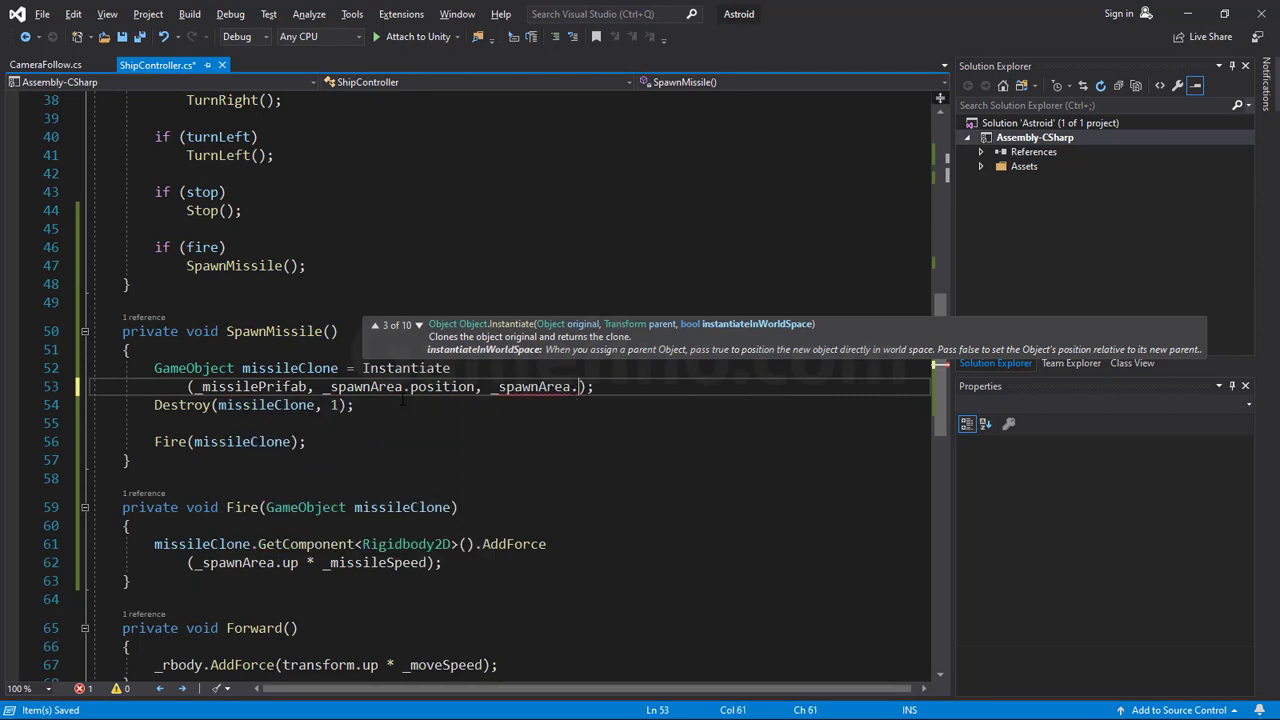
text(rot)
key(Tab)
key(Right)
key(Right)
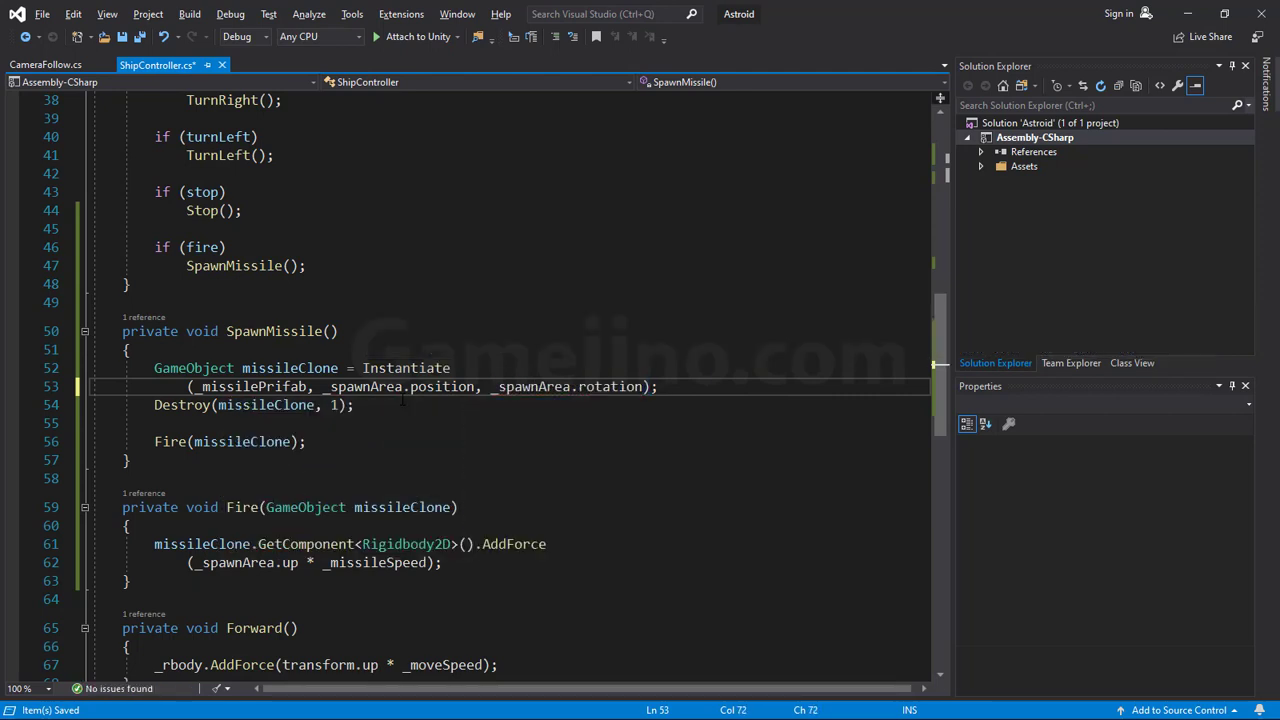
key(ctrl+s)
key(alt+Tab)
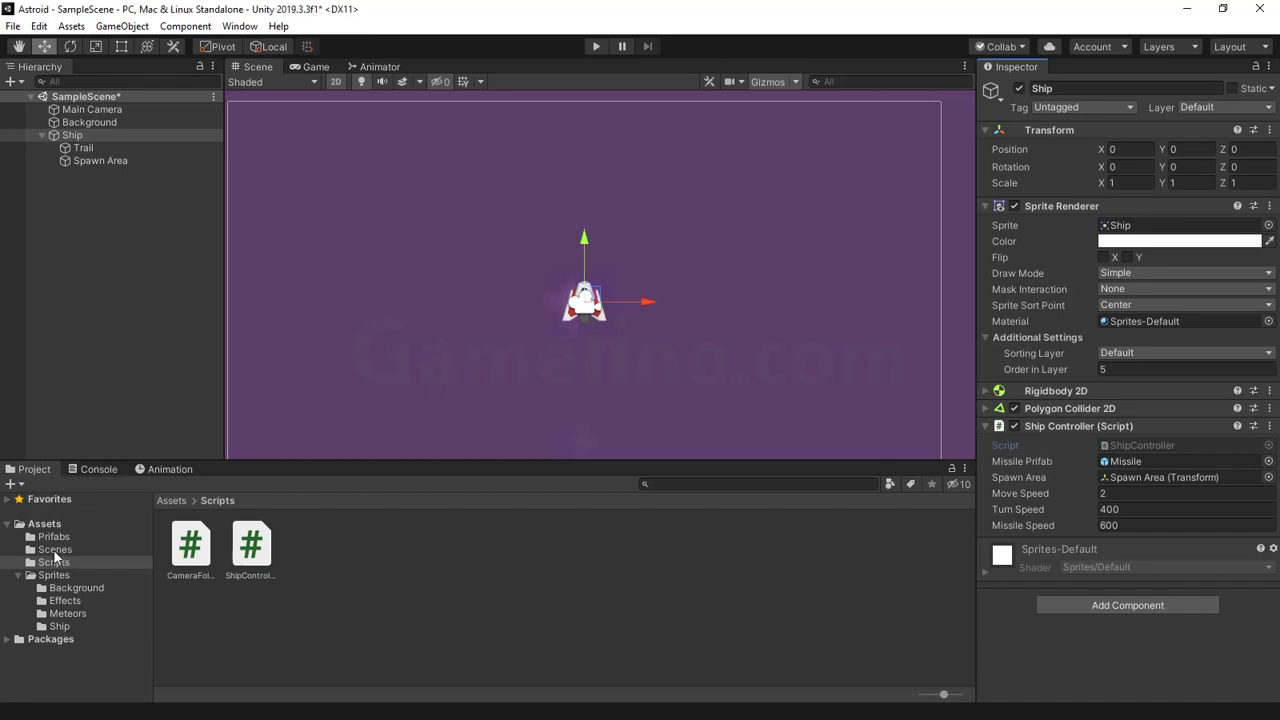
- Set the Missile prefab's position to X -6.13, Y 2.74
click(53, 537)
click(182, 545)
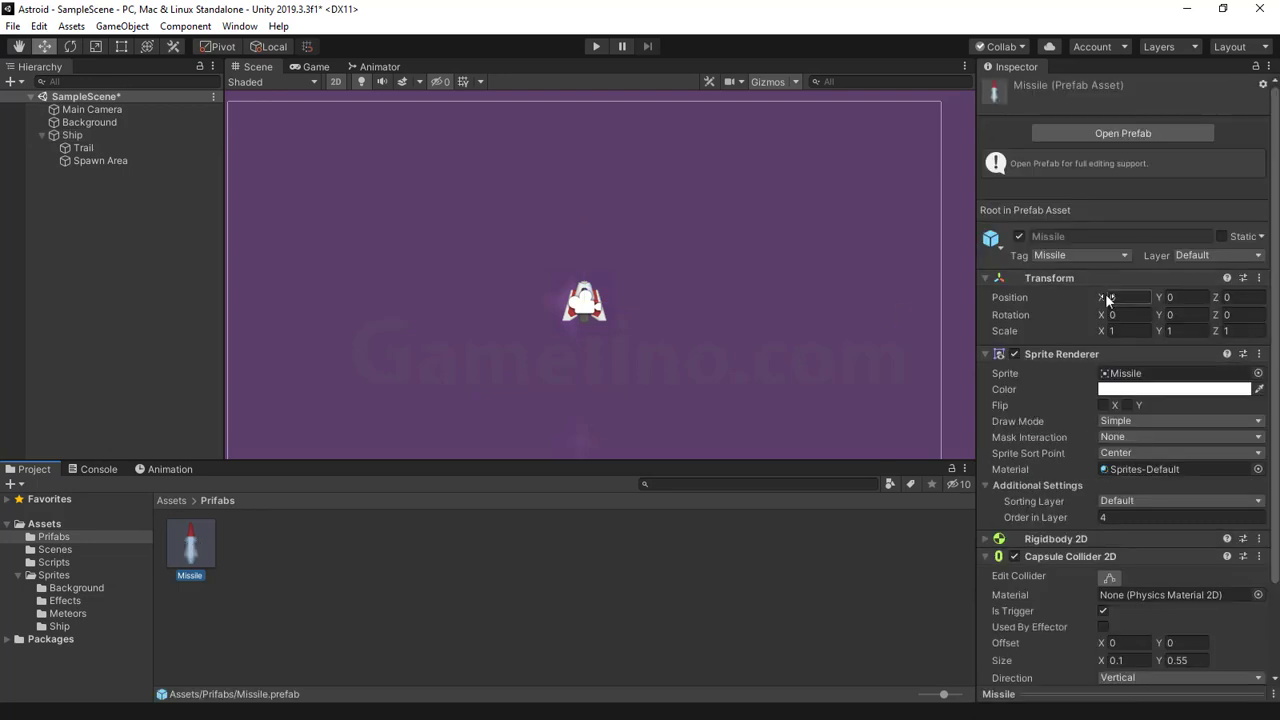
text(-6.13)
click(1160, 297)
text(2.74)
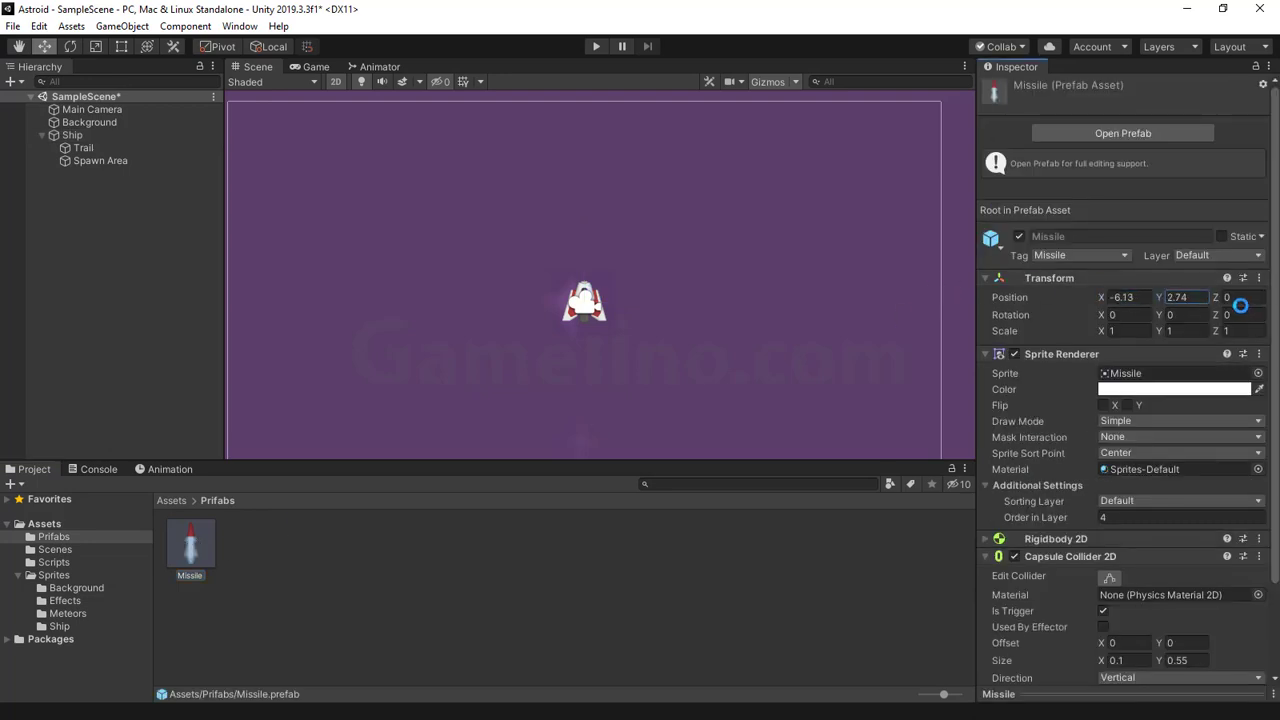
- Play-test the ship firing missiles with Space, then stop play mode
click(597, 46)
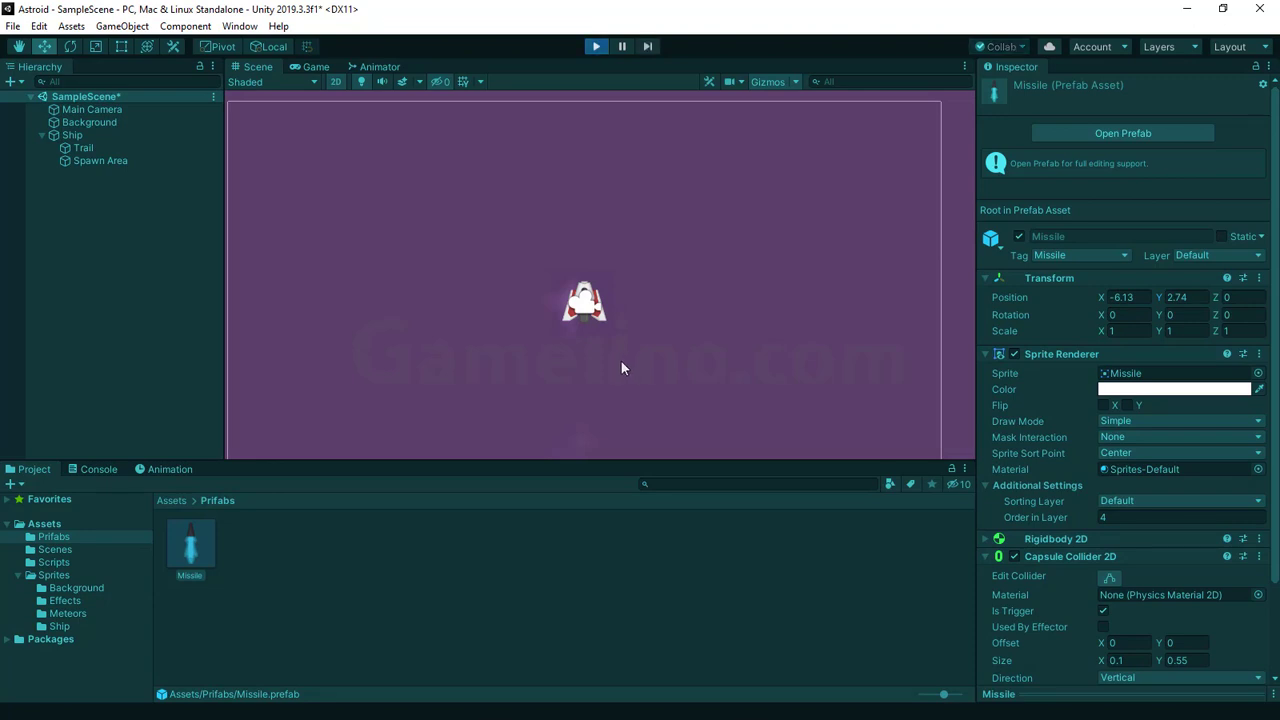
key(space)
key(space)
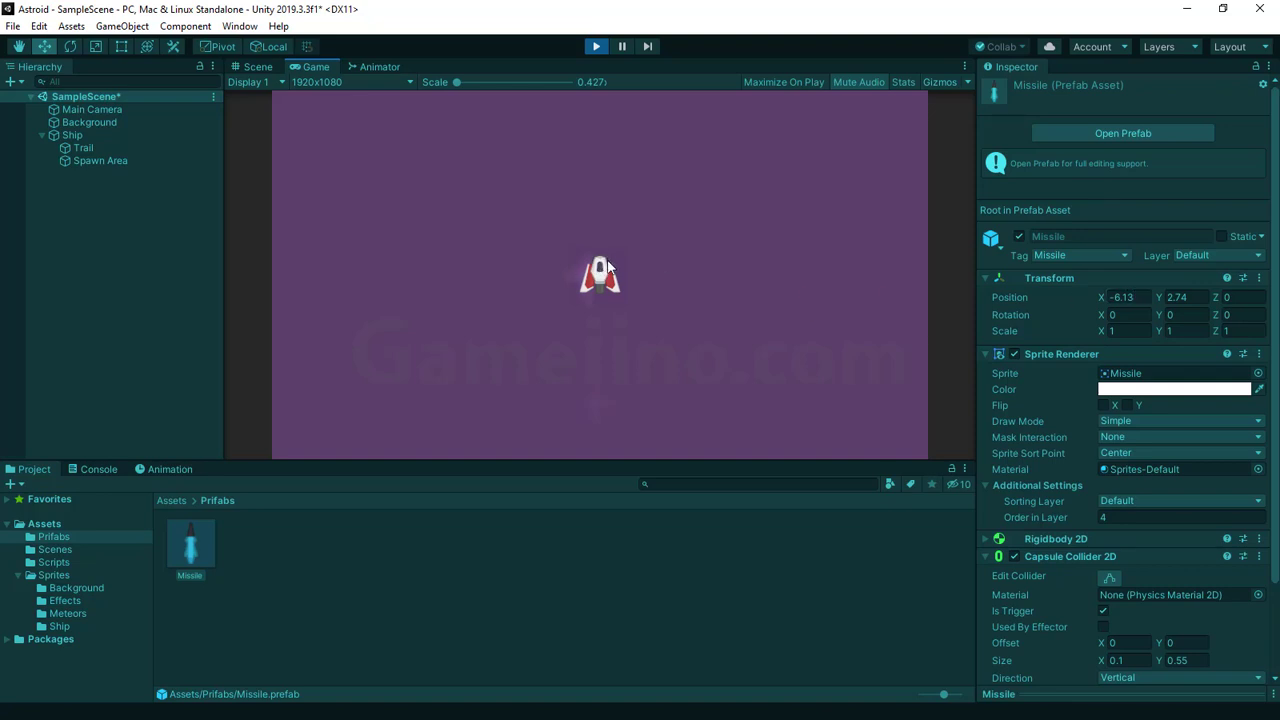
key(space)
key(space)
key(space)
key(space)
key(space)
click(597, 48)
- Reset the Missile prefab's Transform to 0, 0, 0 and save SampleScene
click(1259, 278)
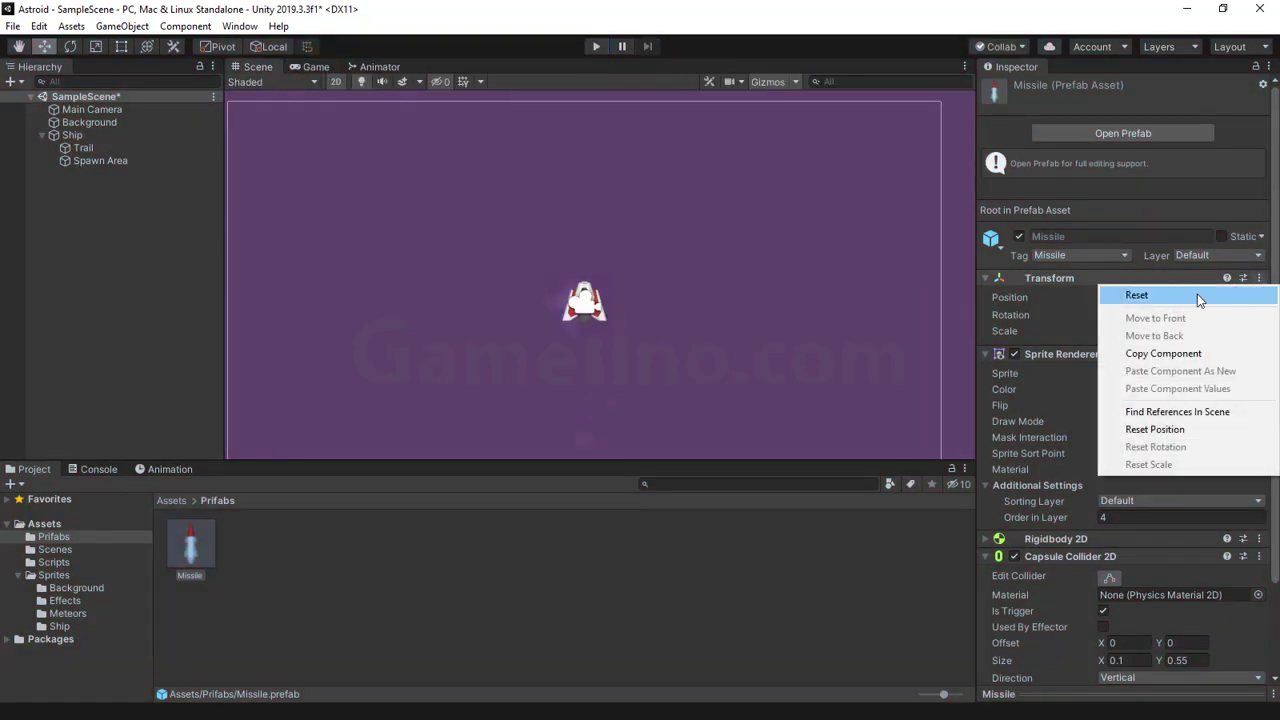
click(1197, 294)
click(213, 96)
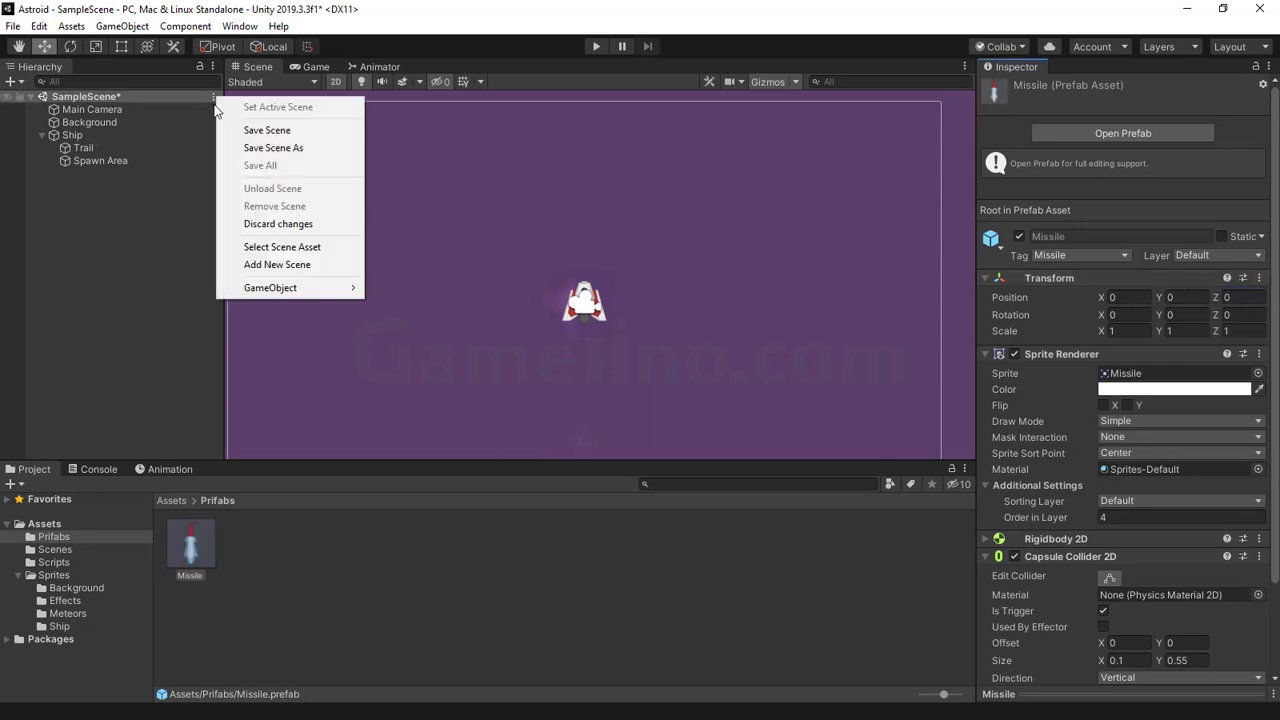
click(262, 131)
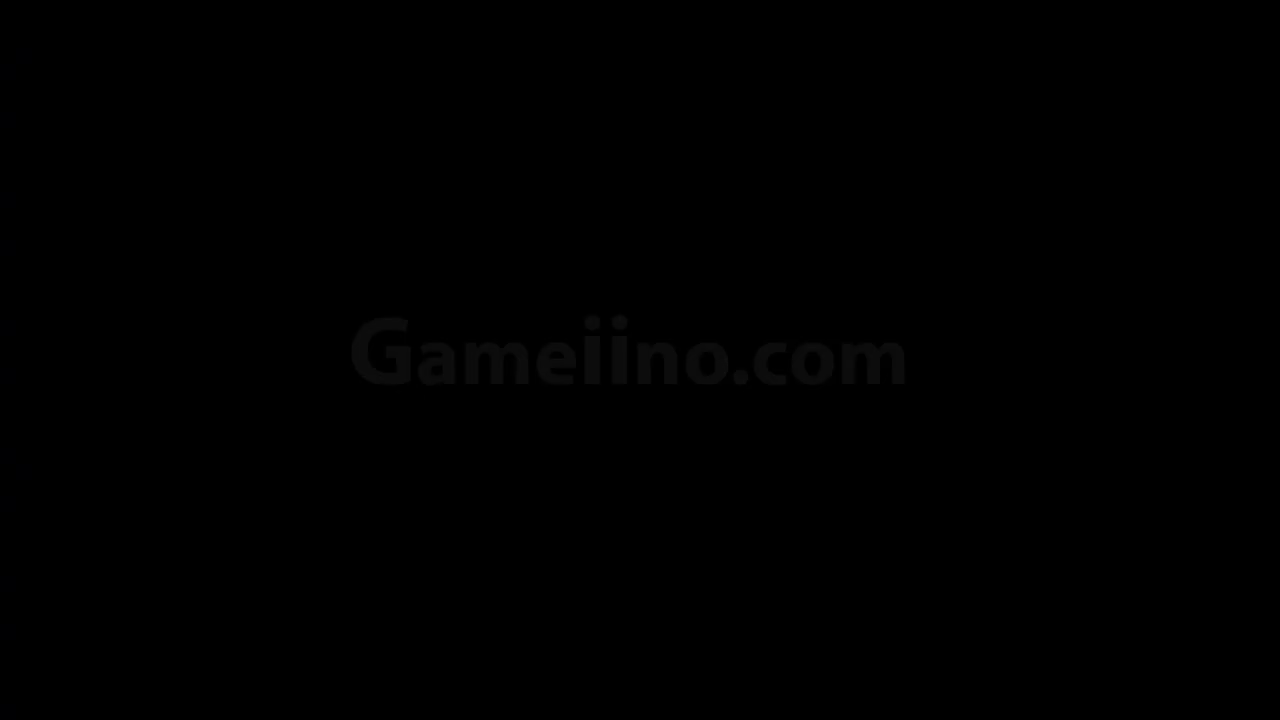